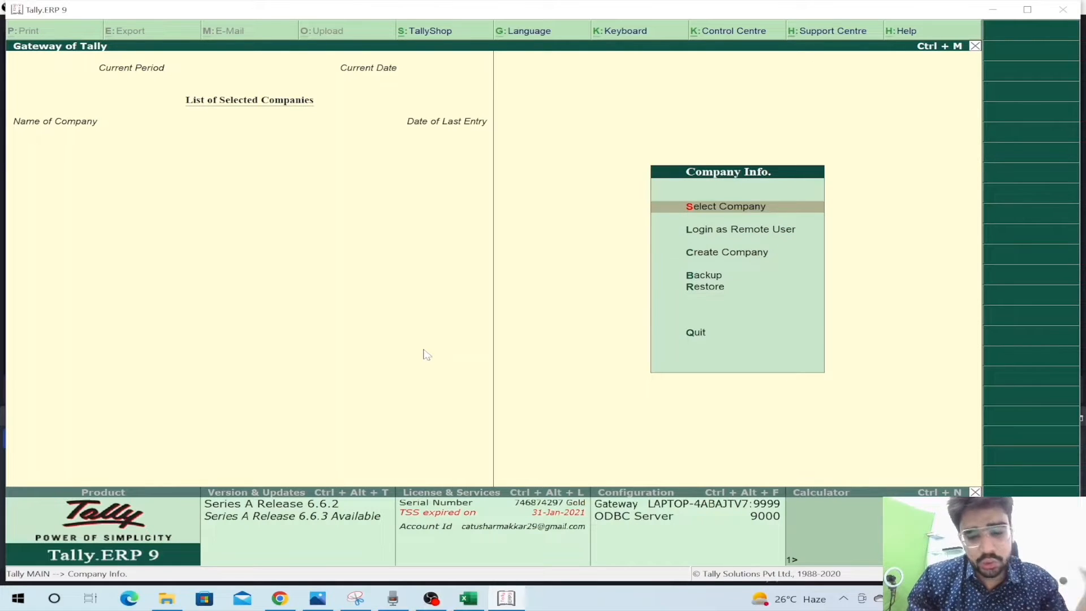
- Load TUSHAR & COMPANY from the Desktop TALLY data folder and log in with the user name and password
key("Return")
key("BackSpace")
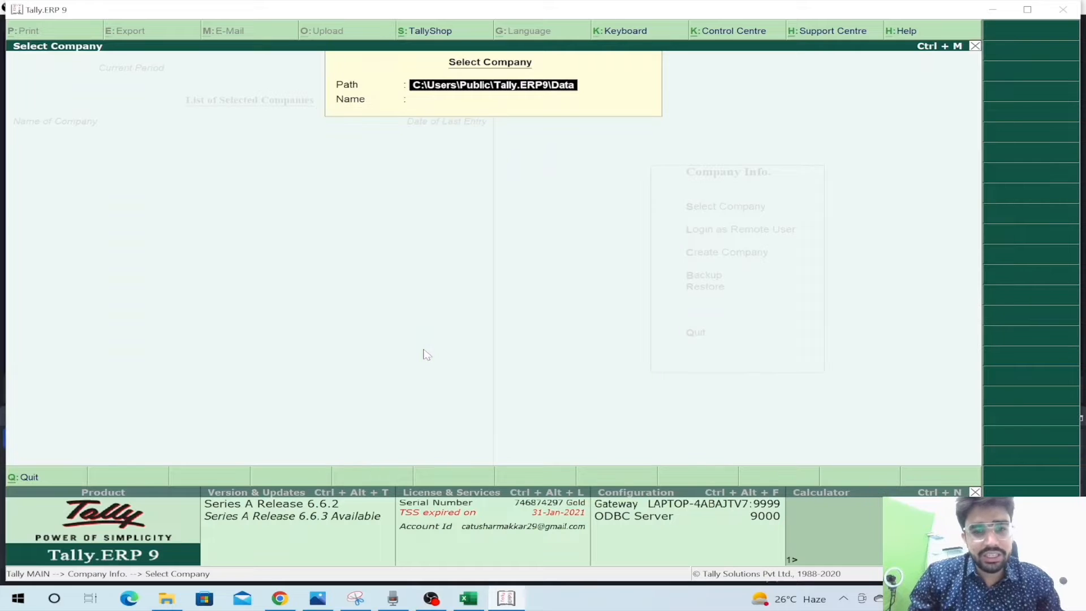
key("ctrl+alt+v")
key("Return")
key("Down")
key("Return")
key("Return")
type("****")
key("Return")
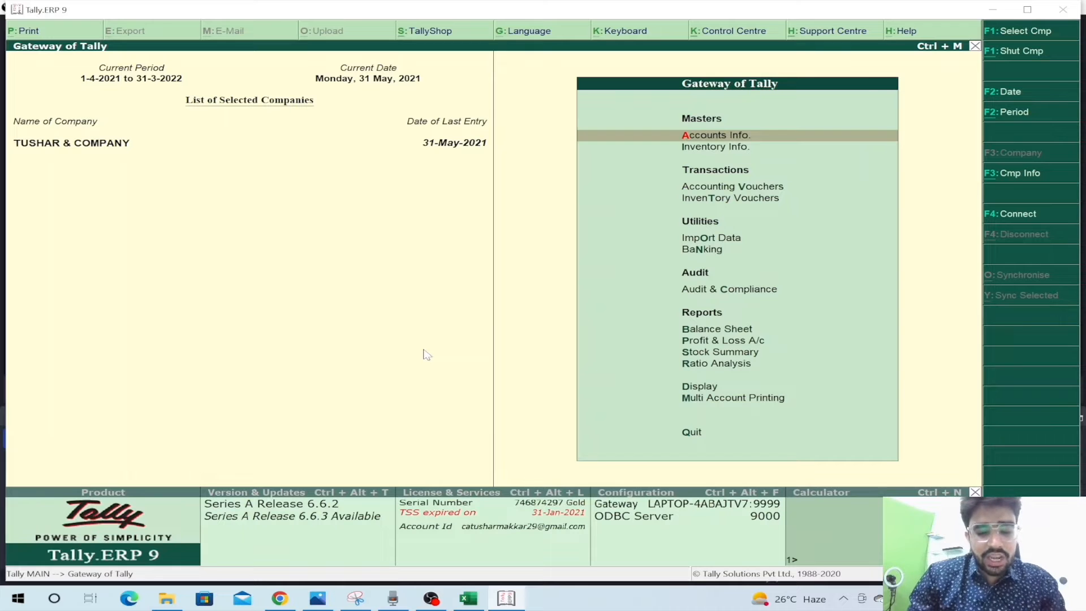
- Look over the Balance Sheet, then the Profit & Loss A/c expense rows
key("b")
key("Down")
key("Down")
key("Escape")
key("p")
key("Down")
key("Down")
key("Down")
key("Escape")
- Go back to the Balance Sheet in the reports list and look through its rows again
key("Down")
key("Down")
key("Up")
key("Up")
key("Up")
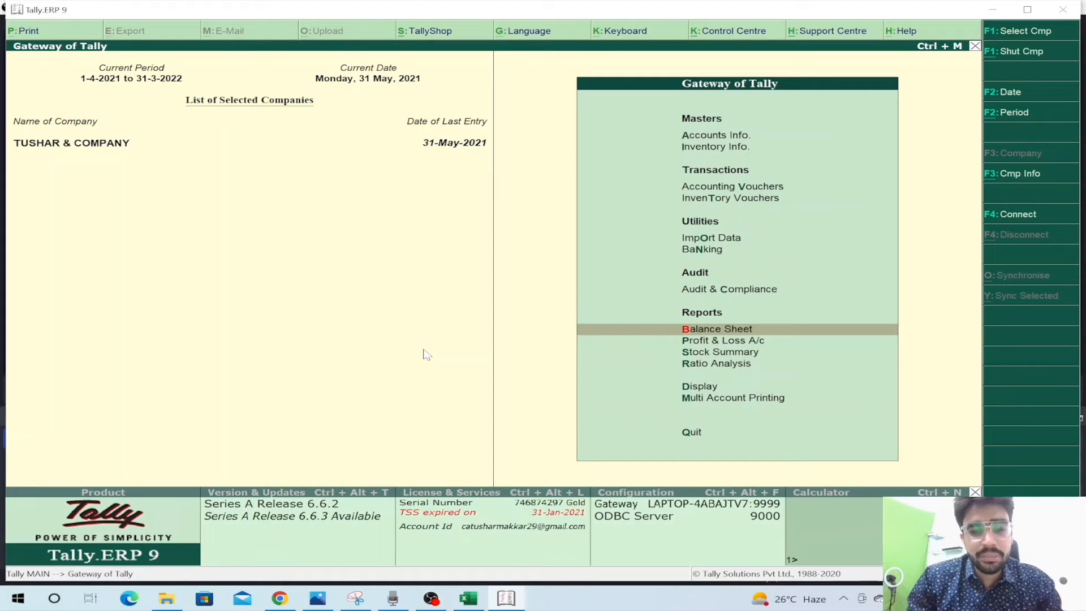
key("Down")
key("Up")
key("Down")
key("Up")
key("Down")
key("Down")
key("Up")
key("Up")
key("Return")
key("Down")
key("Down")
- Reopen the Profit & Loss A/c and review the expense rows down to Nett Profit
key("Down")
key("Escape")
key("Down")
key("Return")
key("Down")
key("Down")
key("Down")
key("Down")
key("Down")
key("Up")
key("Up")
key("Up")
key("Escape")
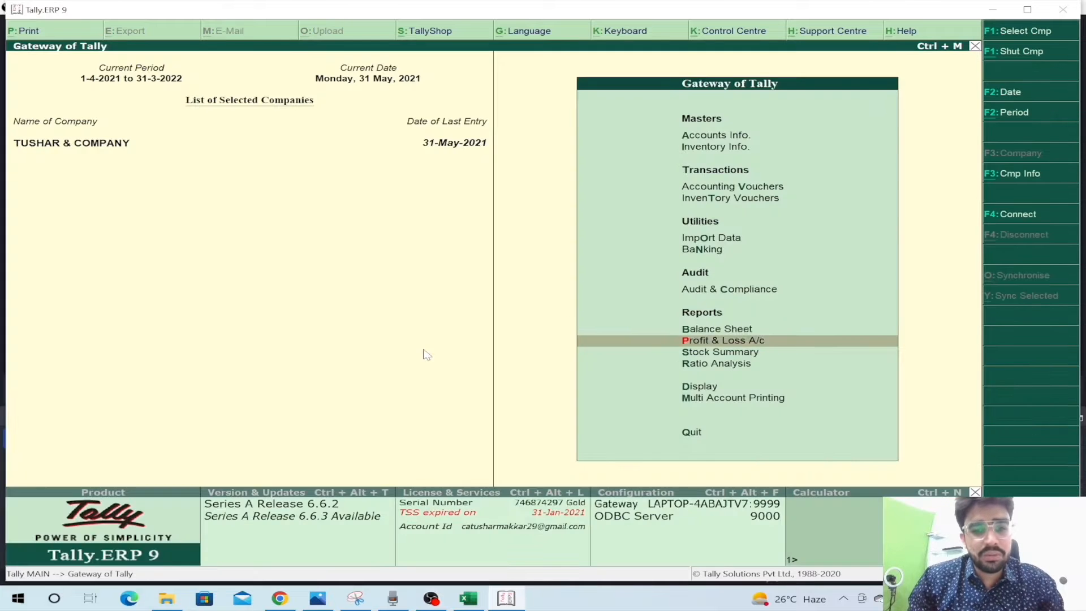
- Reopen the Balance Sheet and step through the liabilities to the Capital Account row
key("Up")
key("Return")
key("Down")
key("Down")
key("Down")
key("Up")
key("Up")
key("Up")
- Check the Balance Sheet assets side, then review the Trial Balance groups
key("Right")
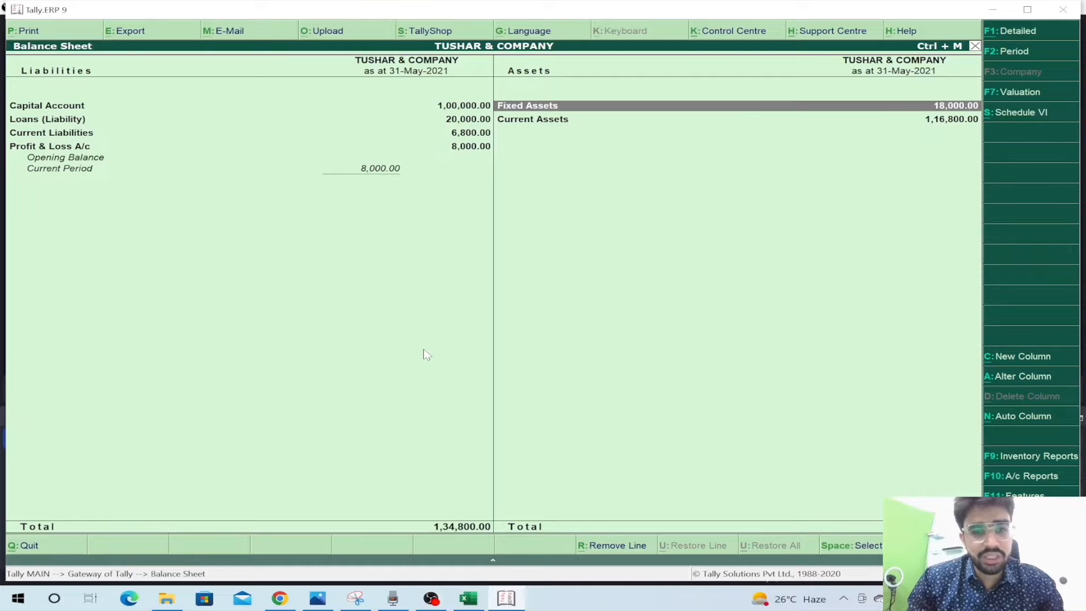
key("Escape")
key("Up")
key("Up")
key("Up")
key("Up")
key("Up")
key("Up")
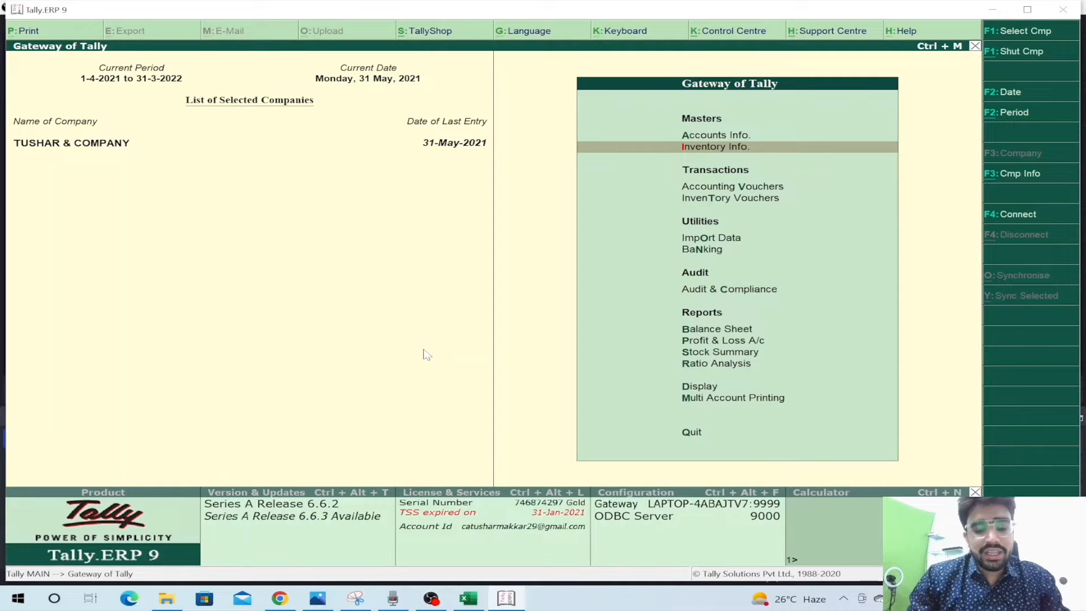
key("d")
key("t")
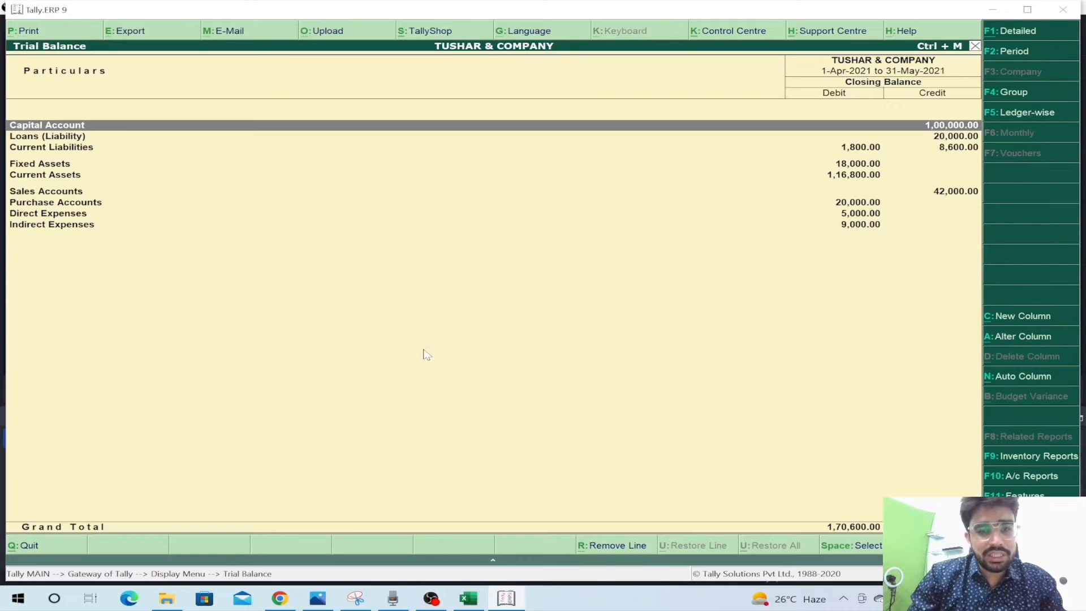
key("Down")
key("Down")
key("Down")
key("Down")
key("Down")
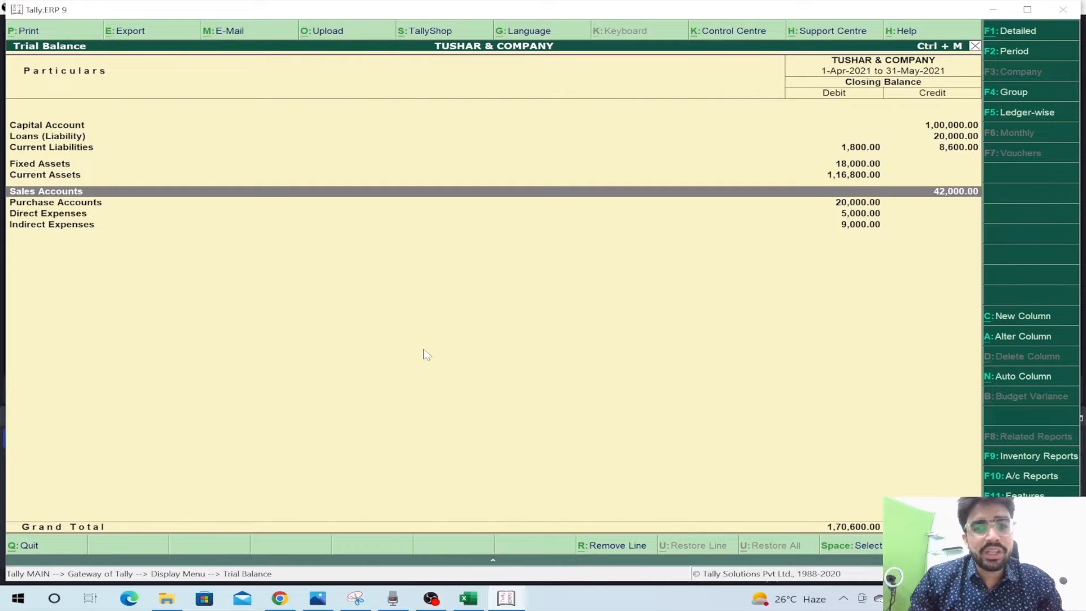
key("Escape")
key("Escape")
key("Escape")
key("Escape")
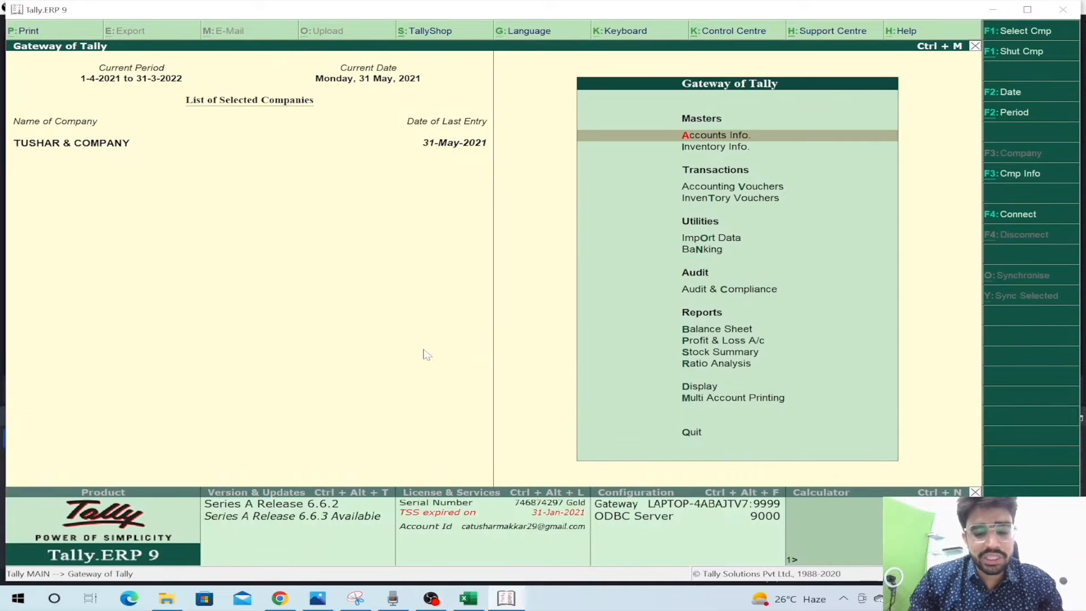
- Show the detailed Balance Sheet for 1-4-2021 to 31-3-2022, then switch to the TALLY folder window
key("b")
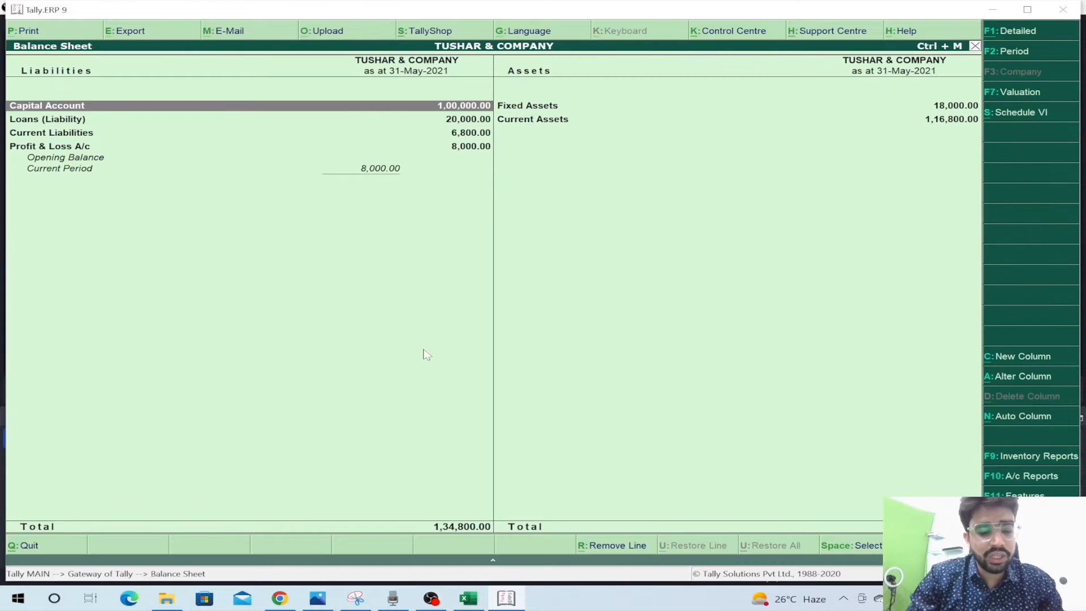
key("alt+f1")
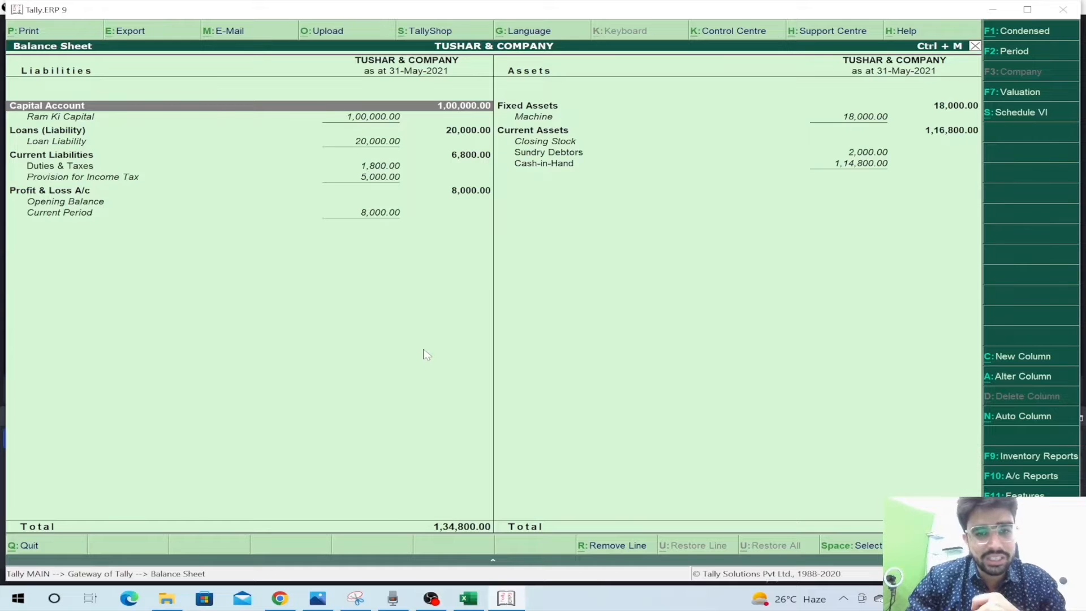
key("F2")
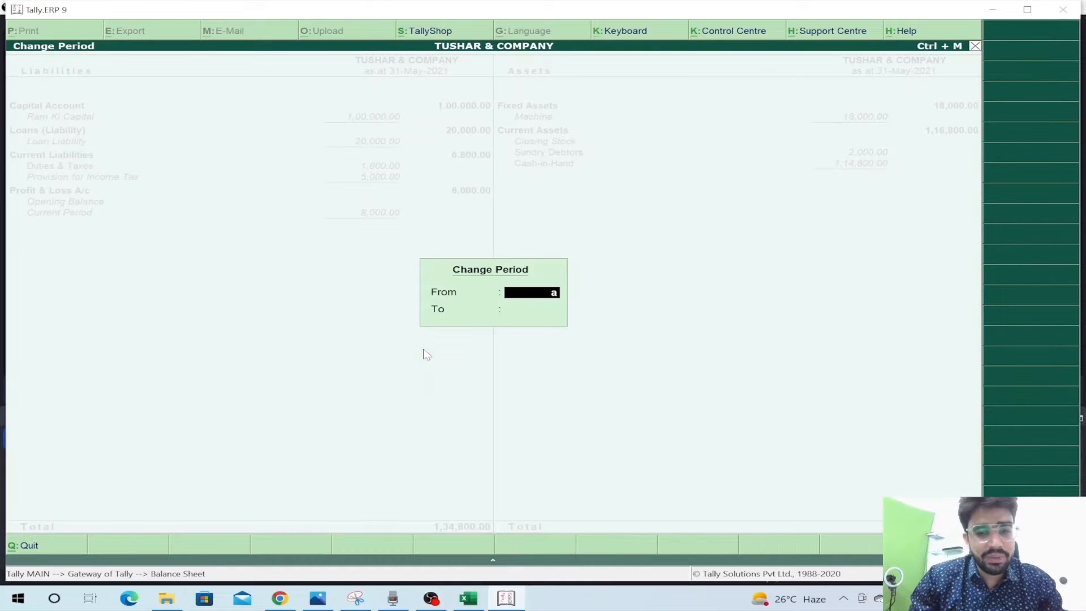
key("Return")
type("mar3")
key("BackSpace")
type("2")
key("Return")
key("Down")
key("Down")
key("Down")
key("Down")
key("Down")
key("Down")
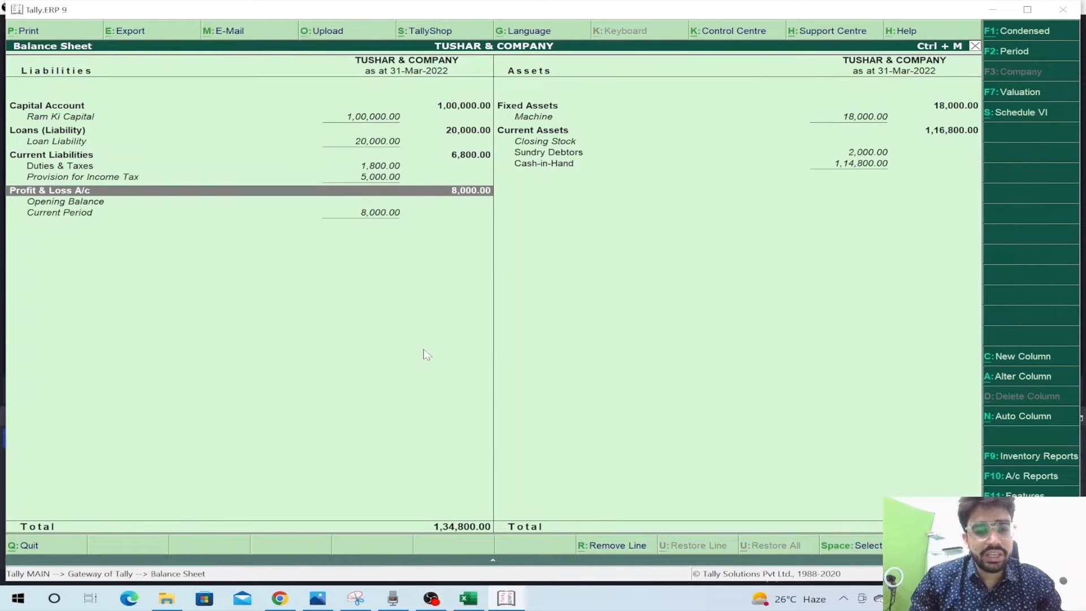
key("alt+Tab")
key("Tab")
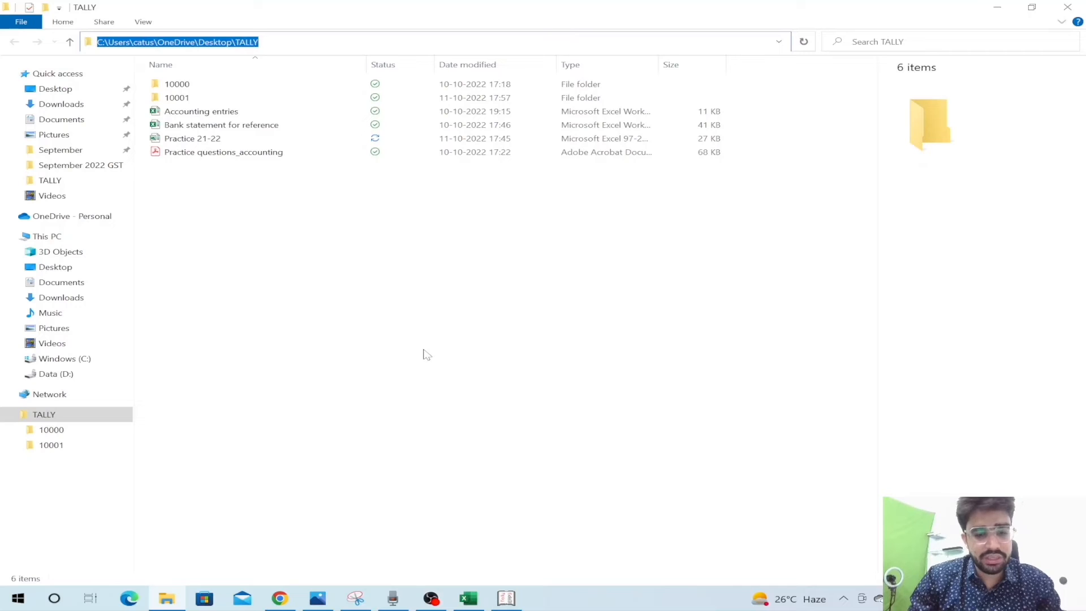
- Copy the TALLY folder's full path from File Explorer's address bar and return to Tally
key("alt+Tab")
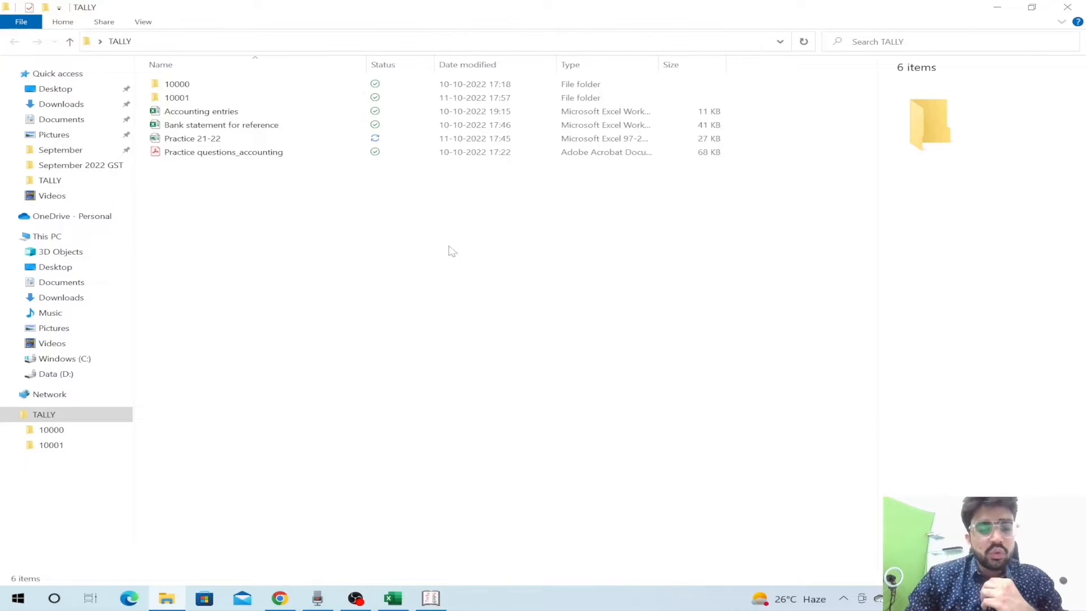
left_click(249, 41)
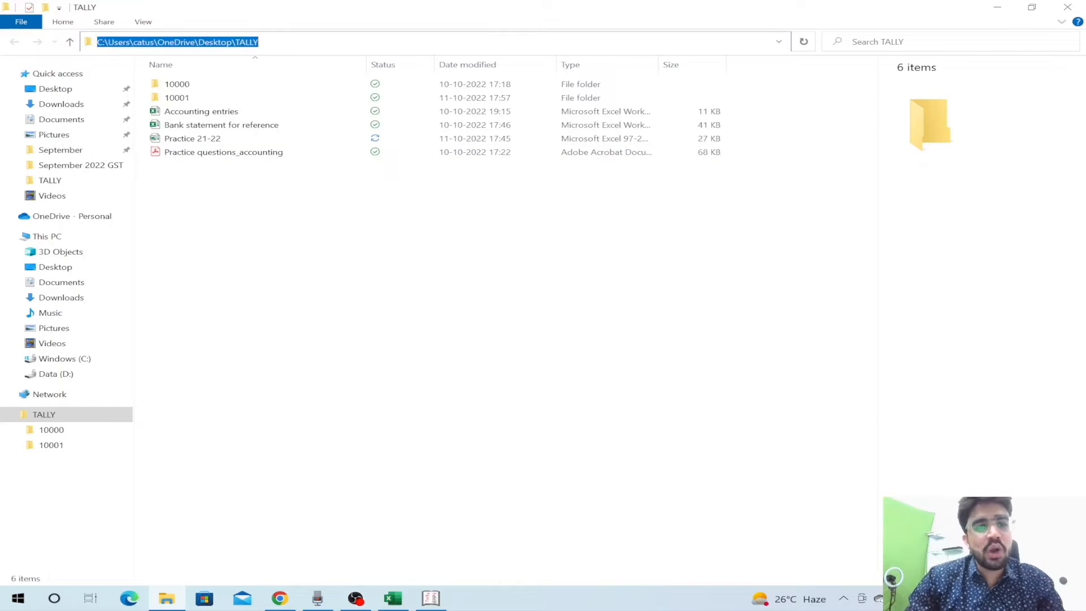
key("alt+Tab")
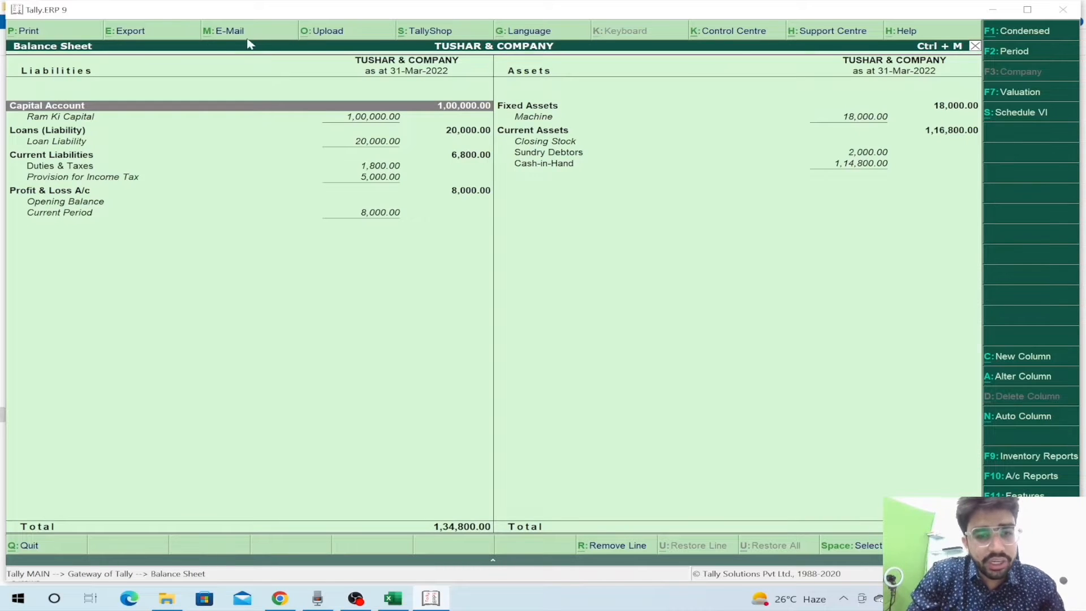
- Export the Balance Sheet as Excel (Spreadsheet) BSheet.xlsx into the TALLY folder
key("alt+e")
key("n")
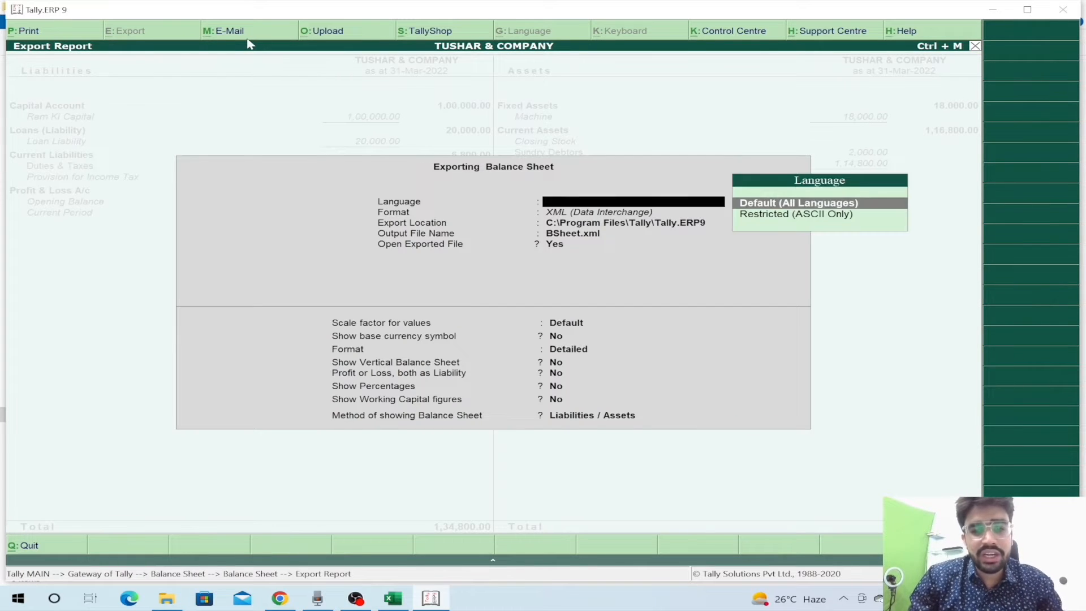
key("Return")
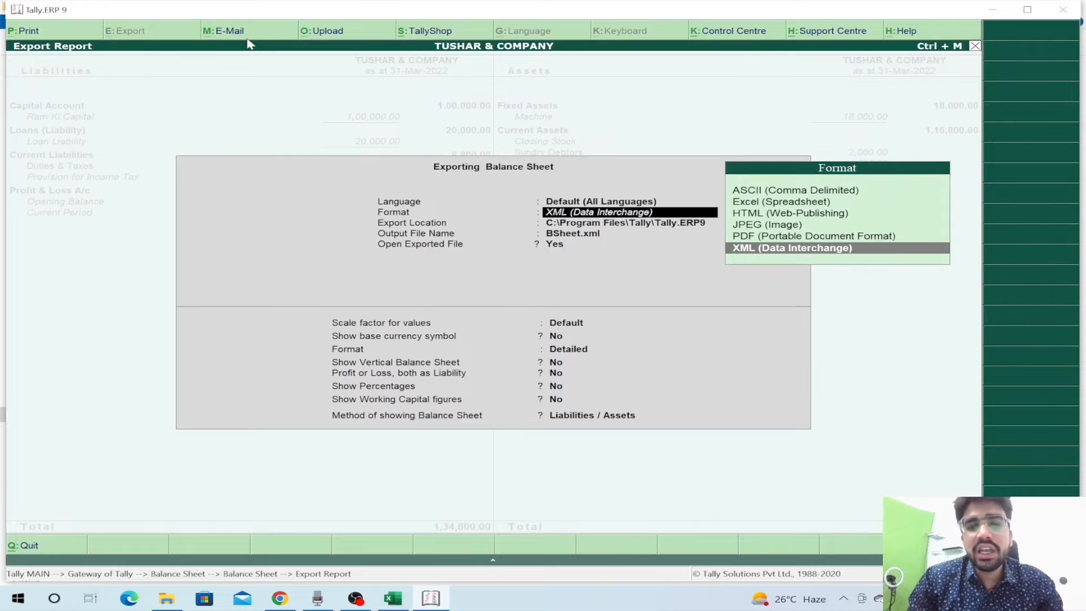
key("Up")
key("Up")
key("Up")
key("Up")
key("Up")
key("Down")
key("Down")
key("Down")
key("Down")
key("Up")
key("Up")
key("Up")
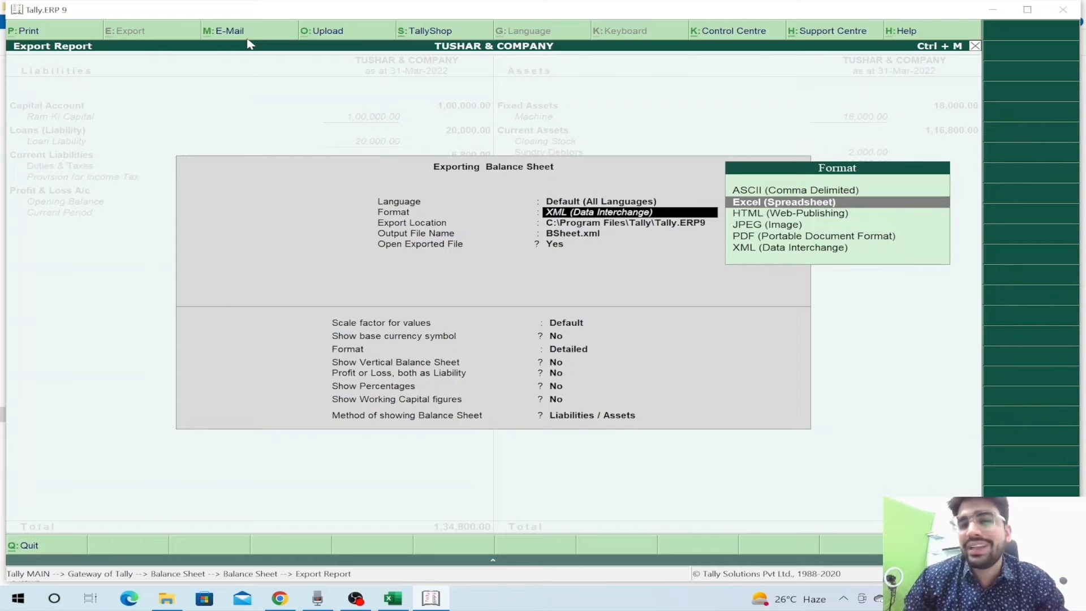
key("Down")
key("Down")
key("Down")
key("Up")
key("Up")
key("Up")
key("Down")
key("Down")
key("Down")
key("Up")
key("Up")
key("Up")
key("Up")
key("Down")
key("Down")
key("Down")
key("Up")
key("Up")
key("Return")
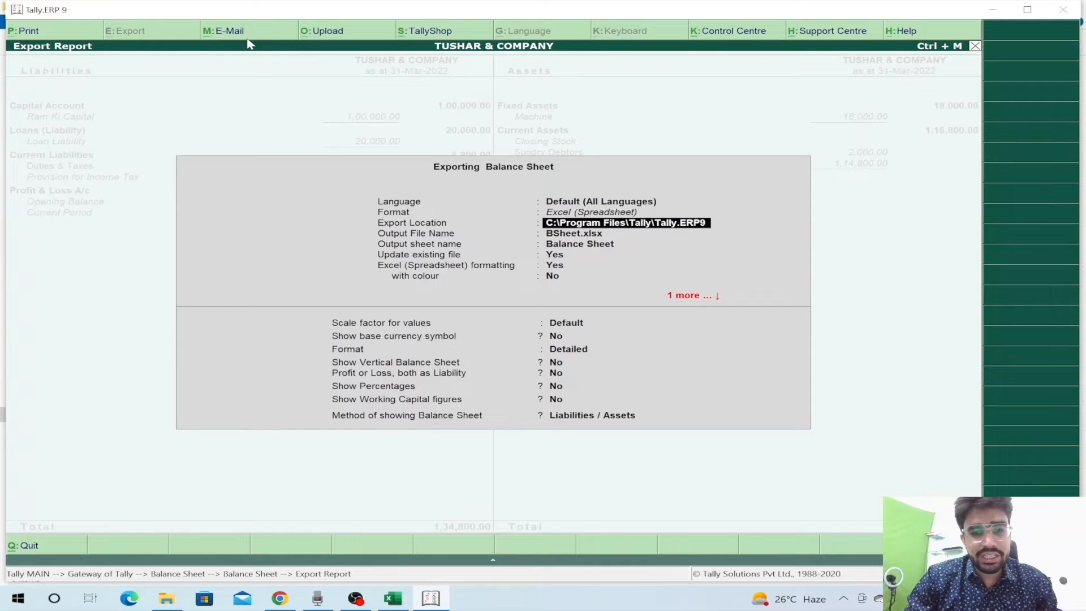
key("ctrl+alt+v")
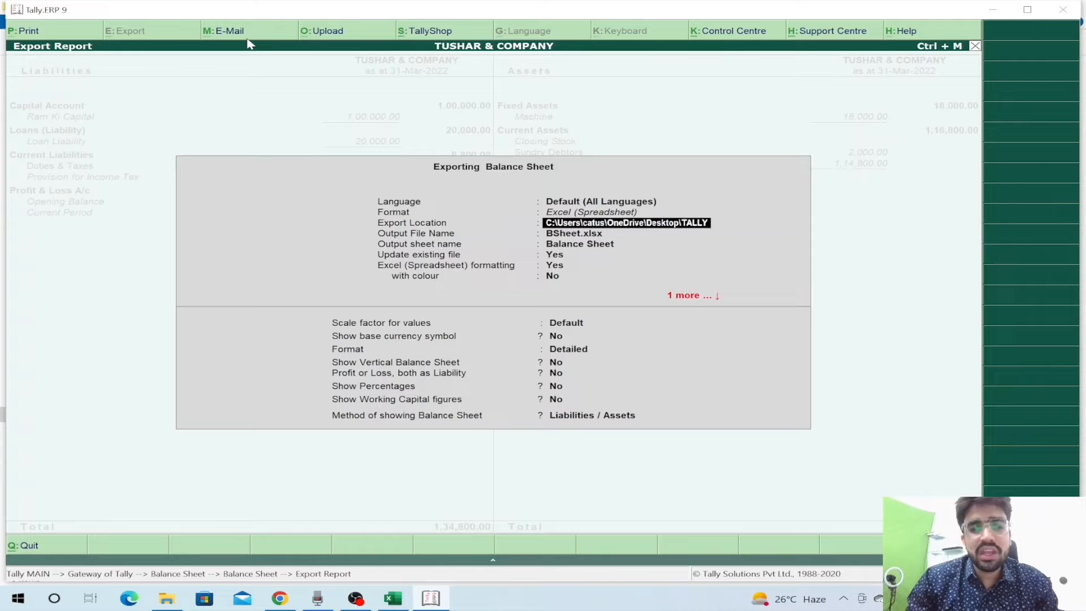
key("Return")
key("Return")
key("Return")
key("Return")
key("Return")
key("Return")
key("Return")
key("Return")
key("Return")
key("Return")
key("Return")
key("Return")
key("Return")
key("Return")
key("Return")
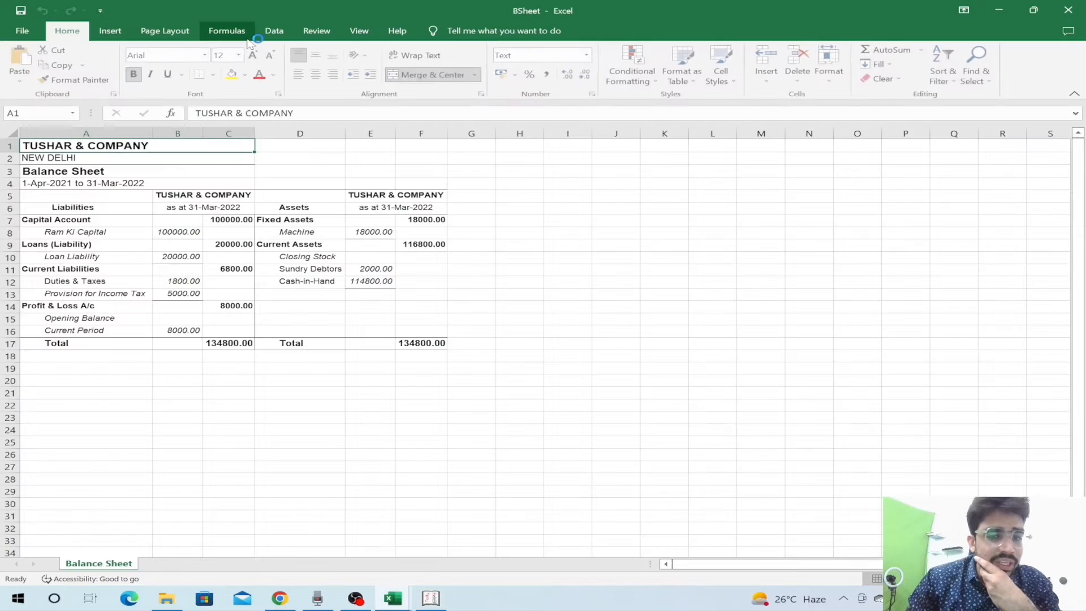
- Review BSheet's account names and autofit columns A to F so the totals show
key("Down")
key("Down")
key("Down")
key("Down")
key("Down")
key("Down")
key("Down")
key("Down")
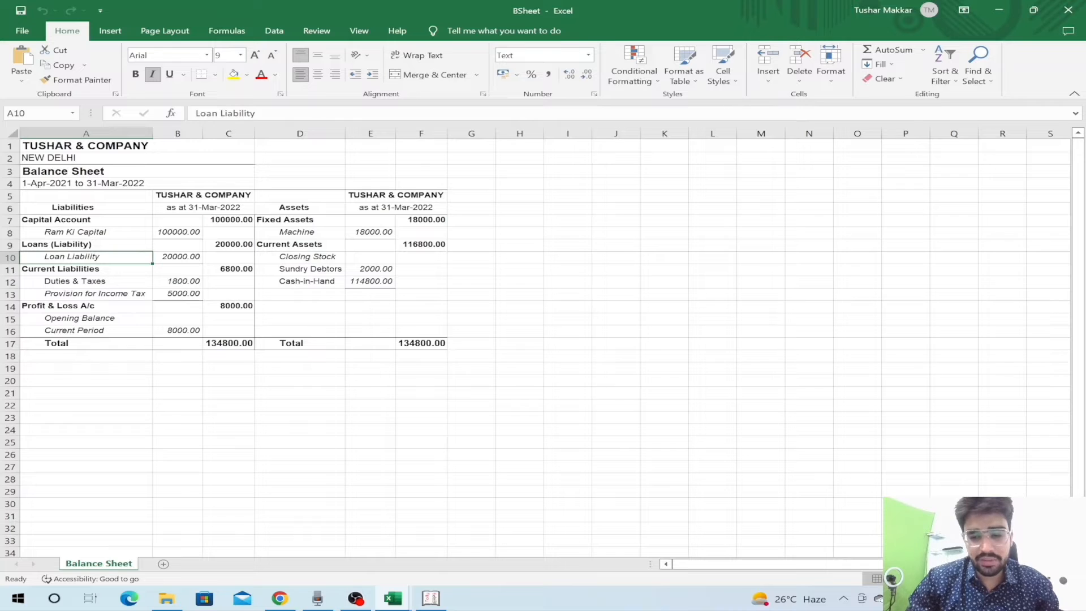
scroll(774, 442, "up", 3)
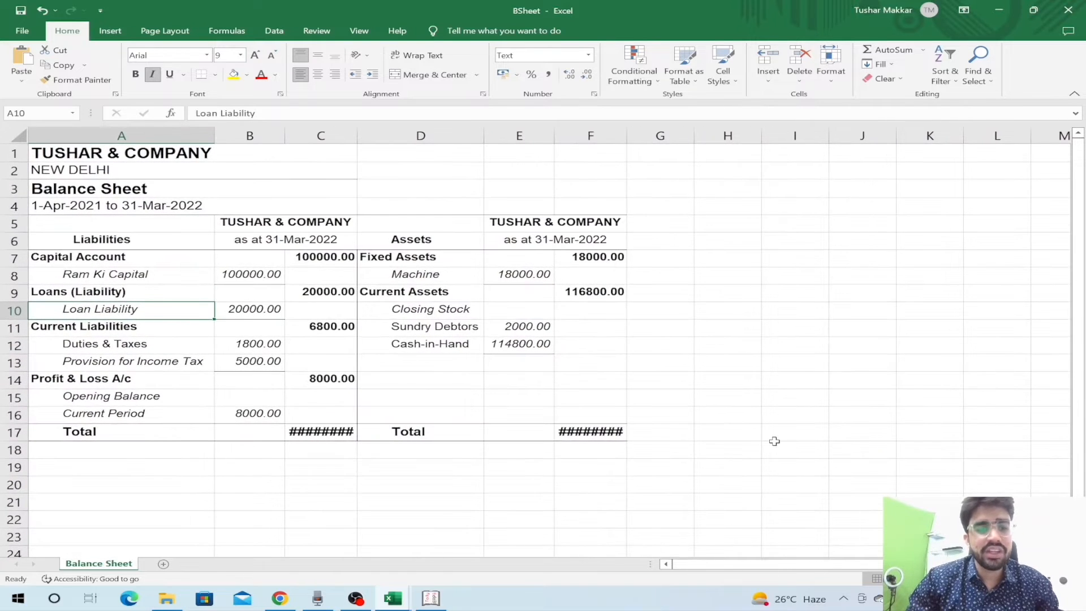
key("Up")
key("Up")
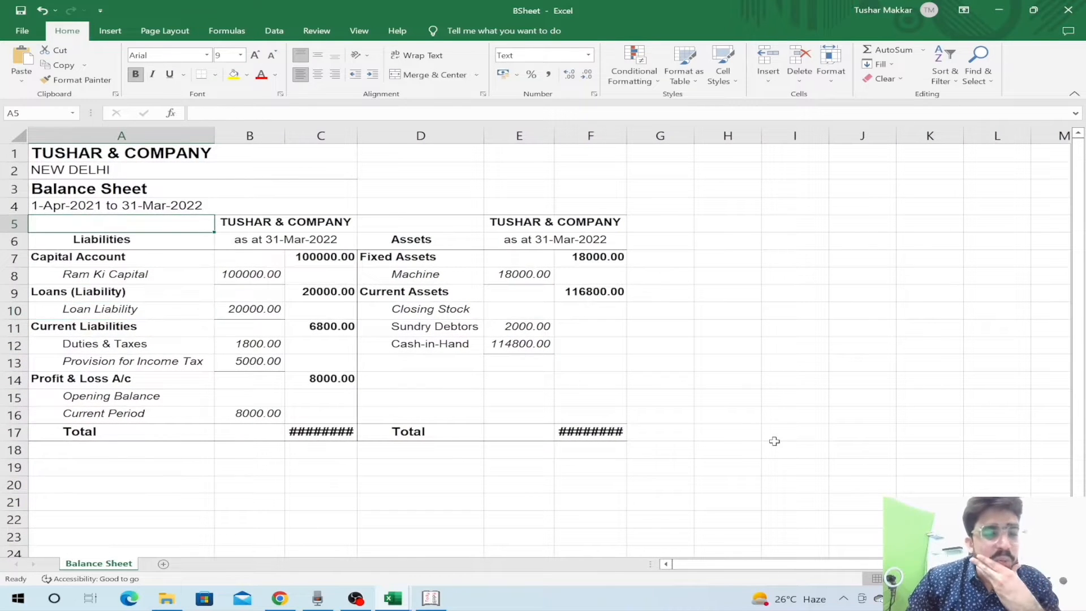
key("ctrl+a")
key("alt+h")
key("o")
key("i")
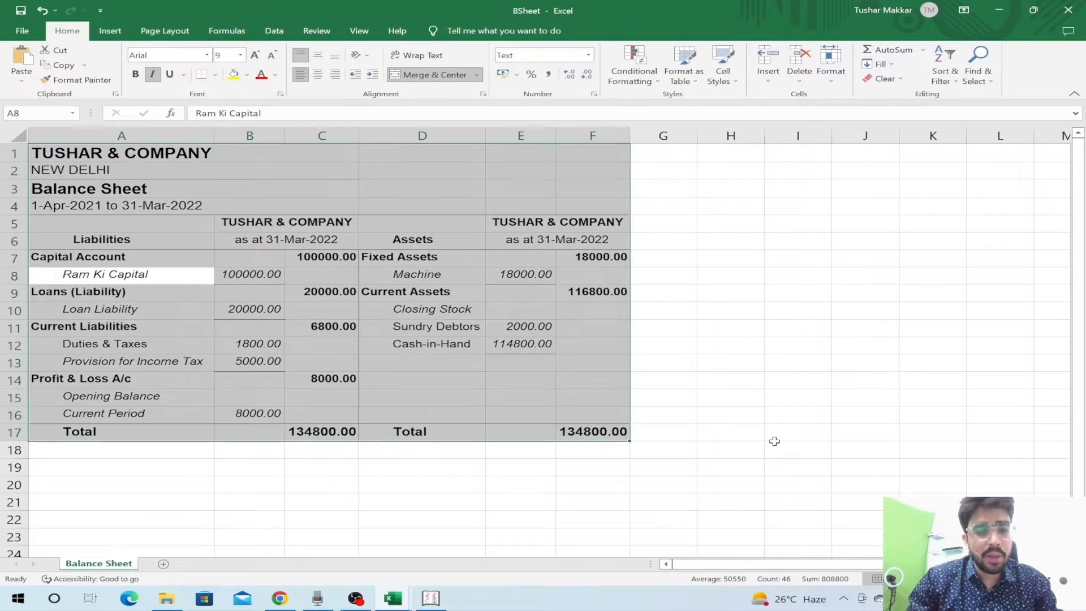
key("Down")
key("Down")
key("Down")
key("Down")
key("Down")
key("Down")
key("Down")
key("Down")
key("Down")
key("Down")
- Check the totals and Loans (Liability) amount, then return to Tally's main menu
key("Up")
key("Up")
key("Up")
key("Up")
key("Up")
key("Up")
key("Up")
key("Up")
key("Right")
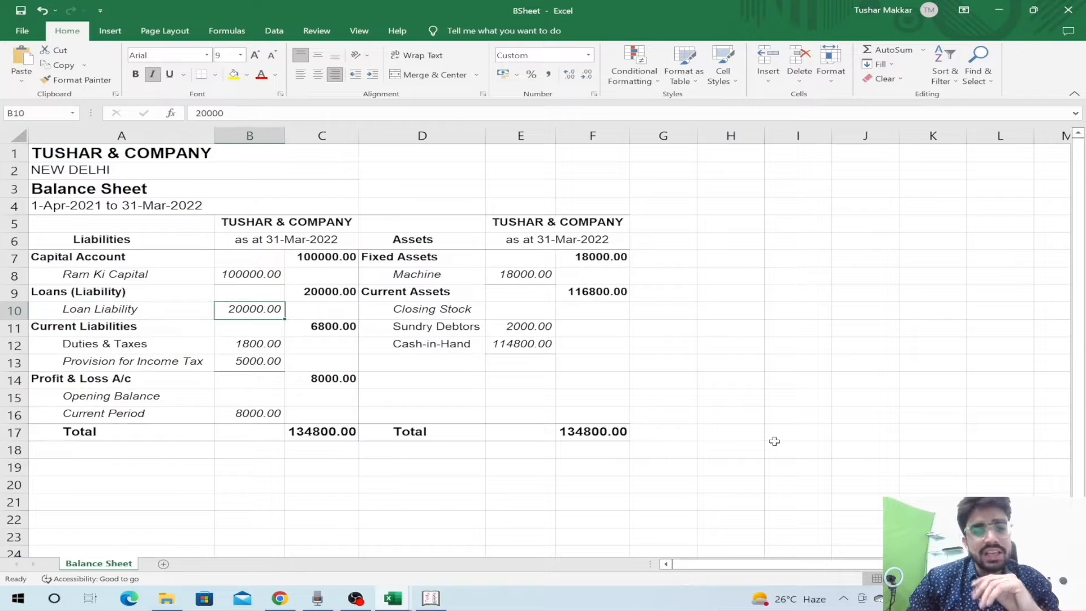
key("Left")
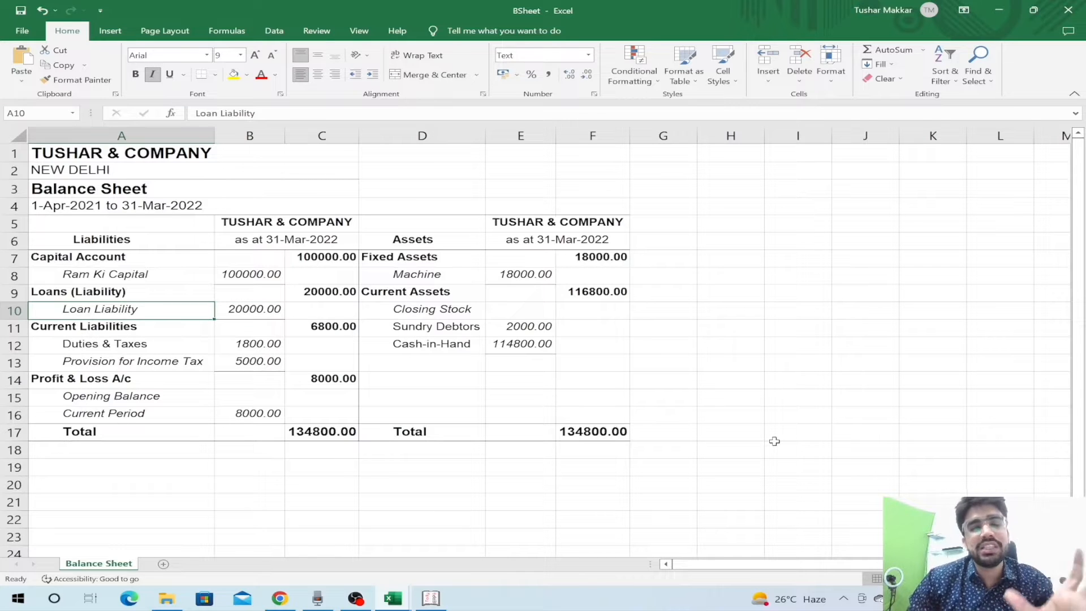
key("Up")
key("Right")
key("alt+Tab")
key("alt+Tab")
key("alt+shift+Tab")
key("Escape")
- Export the detailed Profit & Loss A/c to PandL.xlsx in the Desktop TALLY folder, keeping the sheet name
key("p")
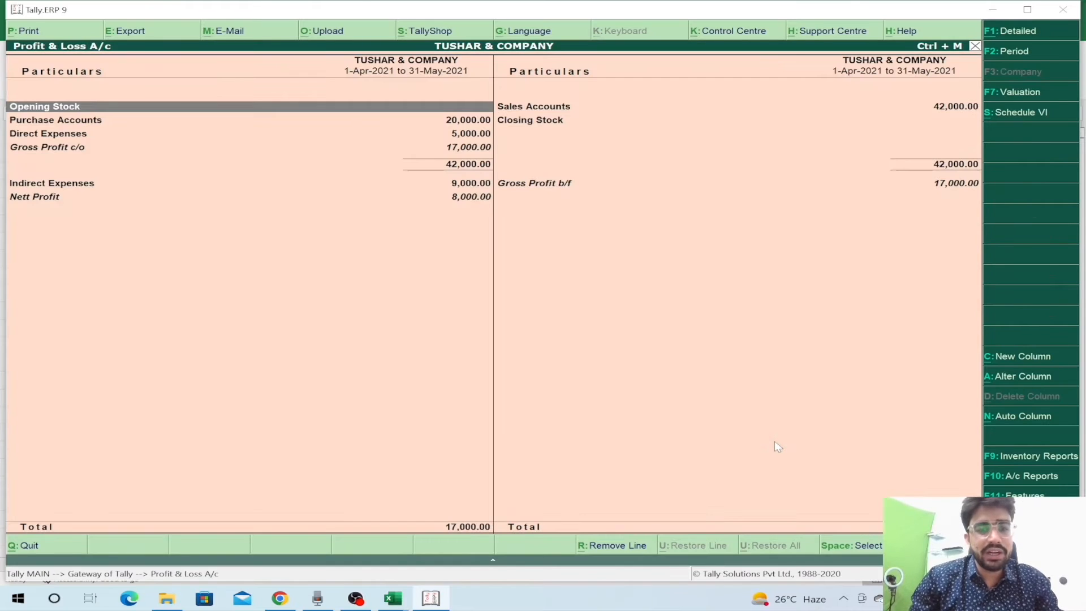
key("F1")
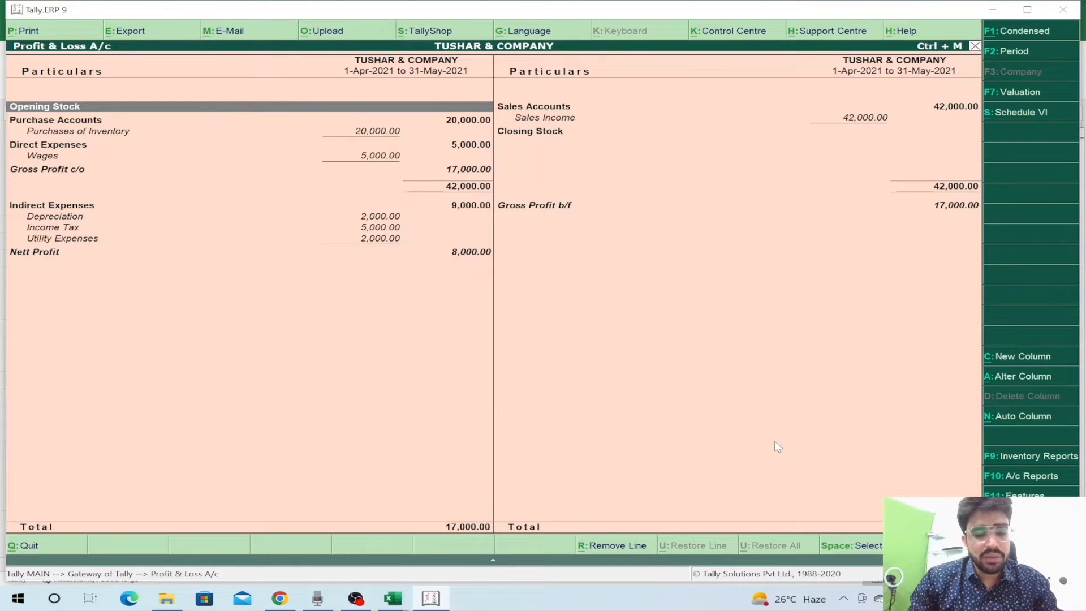
key("alt+e")
key("n")
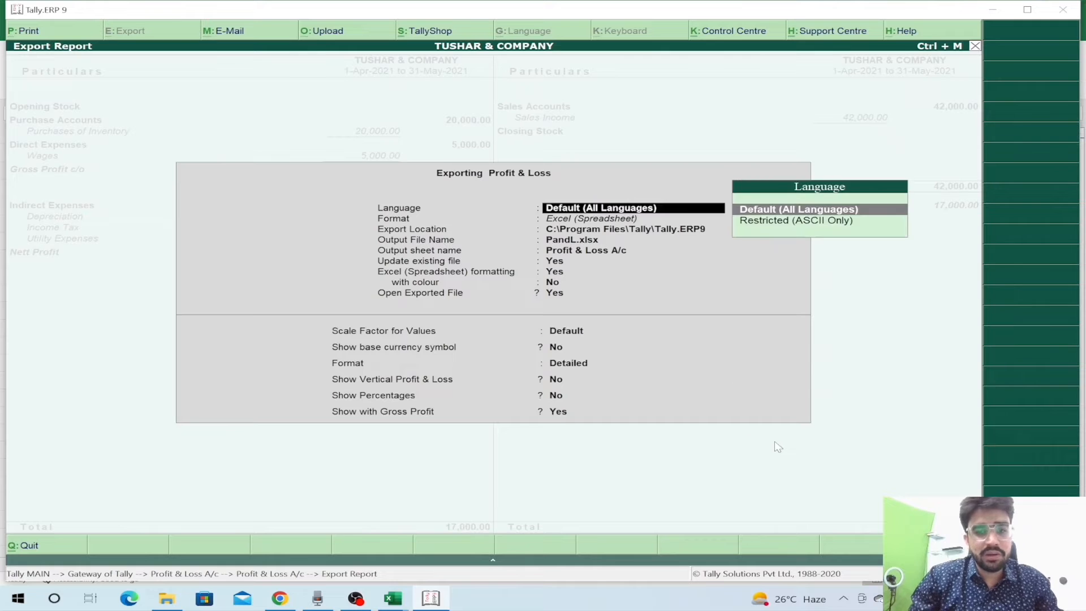
key("Return")
key("Return")
key("ctrl+alt+v")
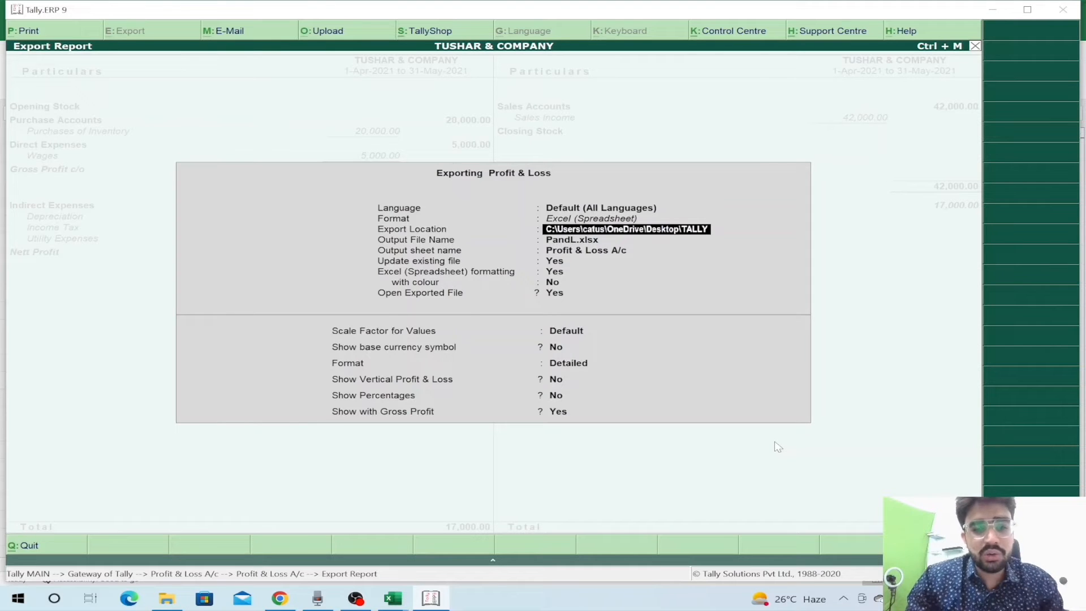
key("Return")
key("Return")
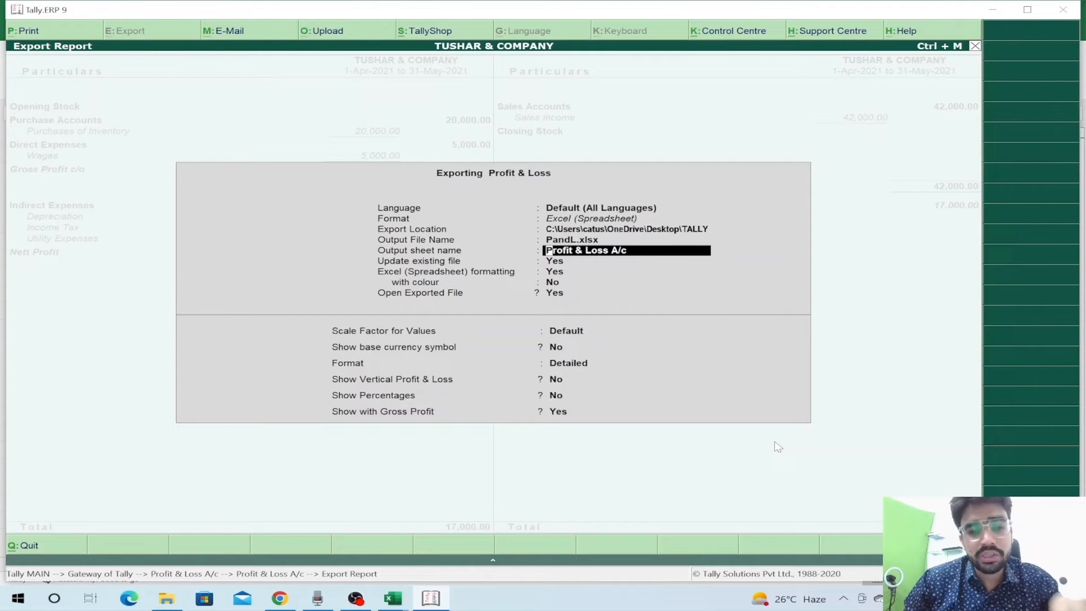
key("ctrl+a")
key("Return")
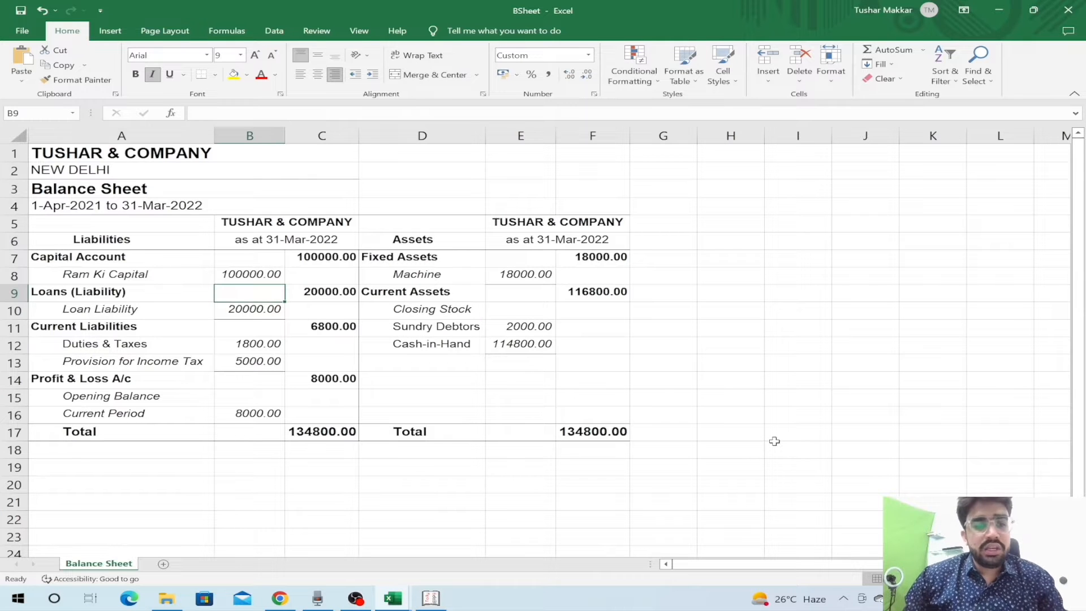
- Look over the exported report's headings, from Particulars up to the company name in B5
key("Down")
key("Down")
key("ctrl+a")
key("Up")
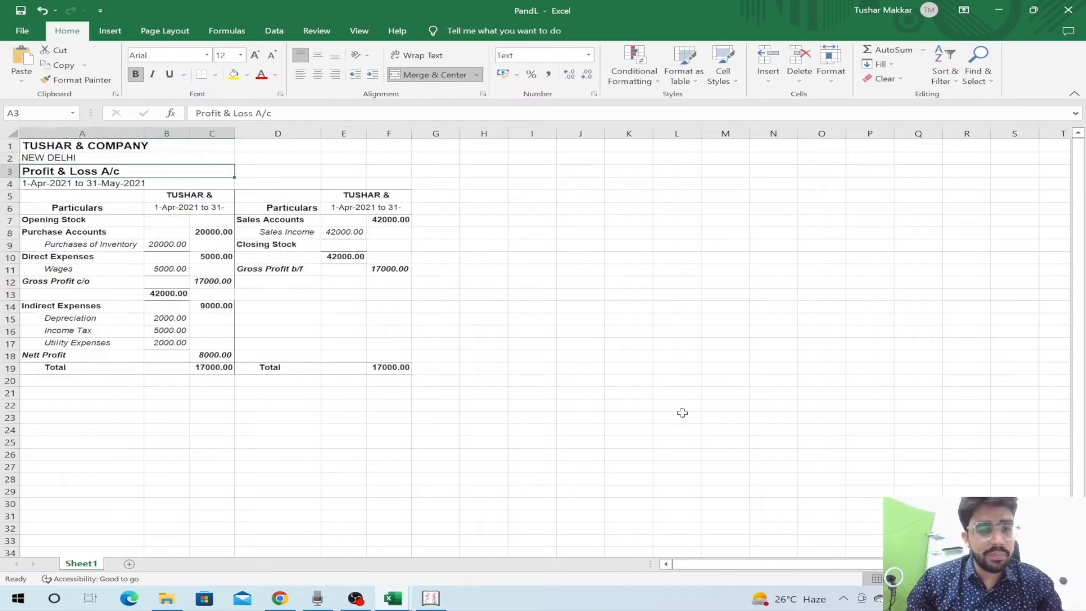
key("Down")
key("Down")
key("Down")
key("Down")
key("Right")
key("Up")
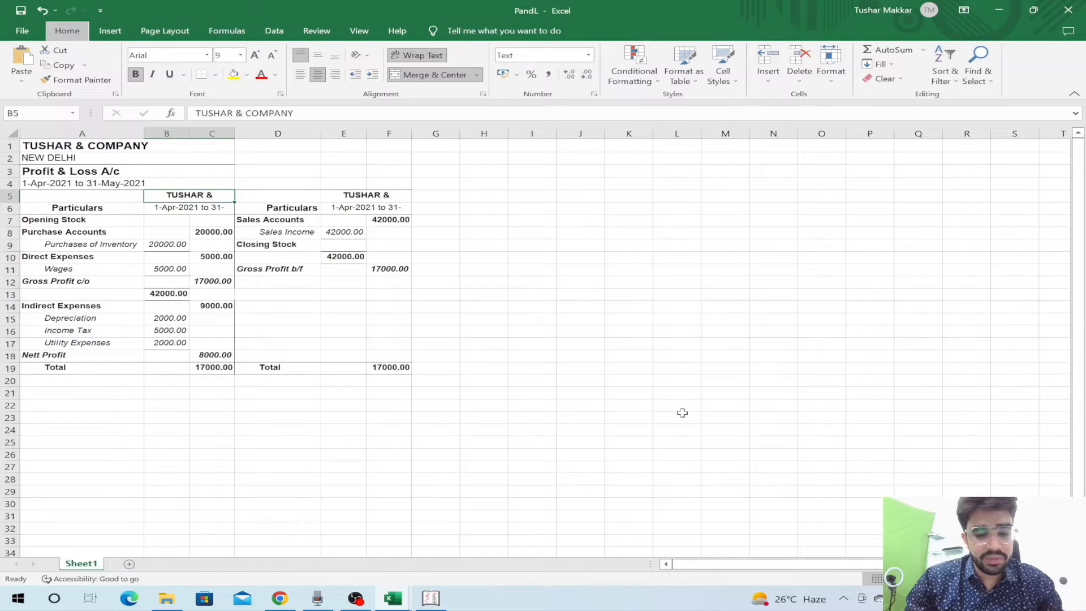
key("Down")
- Turn off Wrap Text on the company name heading in B5
key("Down")
key("Up")
key("Up")
key("alt+h")
key("w")
- Step through the amounts, from the 42000 subtotal and Wages 5000 over to Sales Accounts
key("Down")
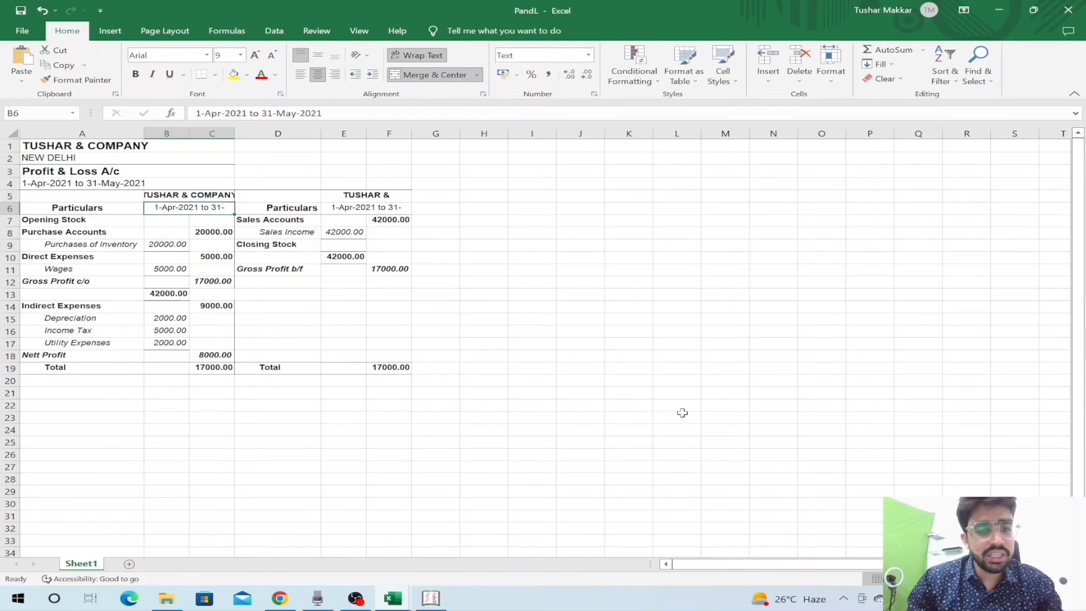
key("alt")
key("Escape")
key("Down")
key("Down")
key("Down")
key("Down")
key("Down")
key("Down")
key("Down")
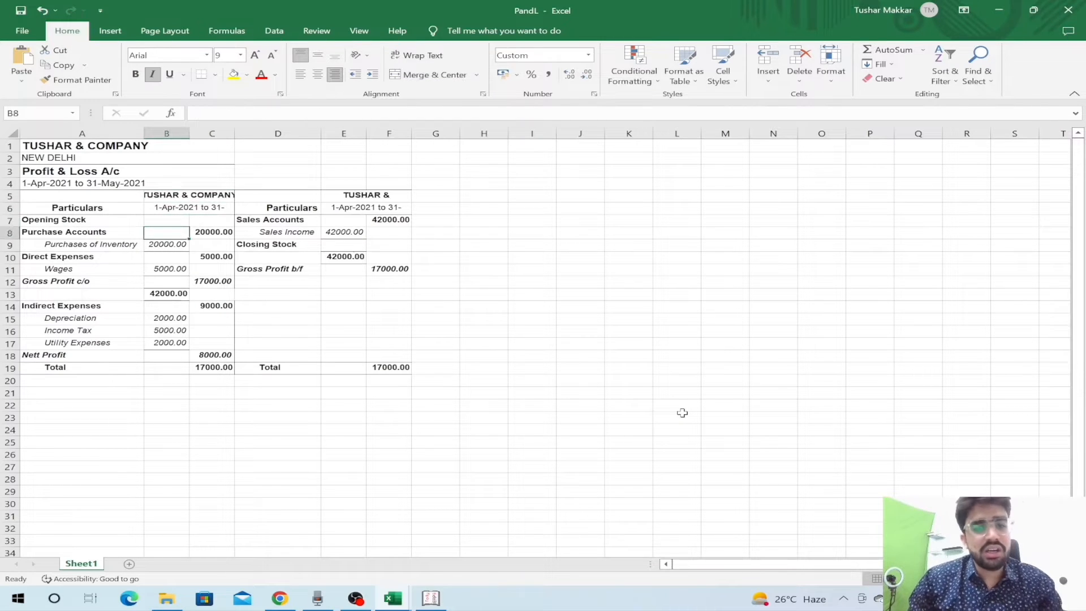
key("Down")
key("Down")
key("Down")
key("Down")
key("Down")
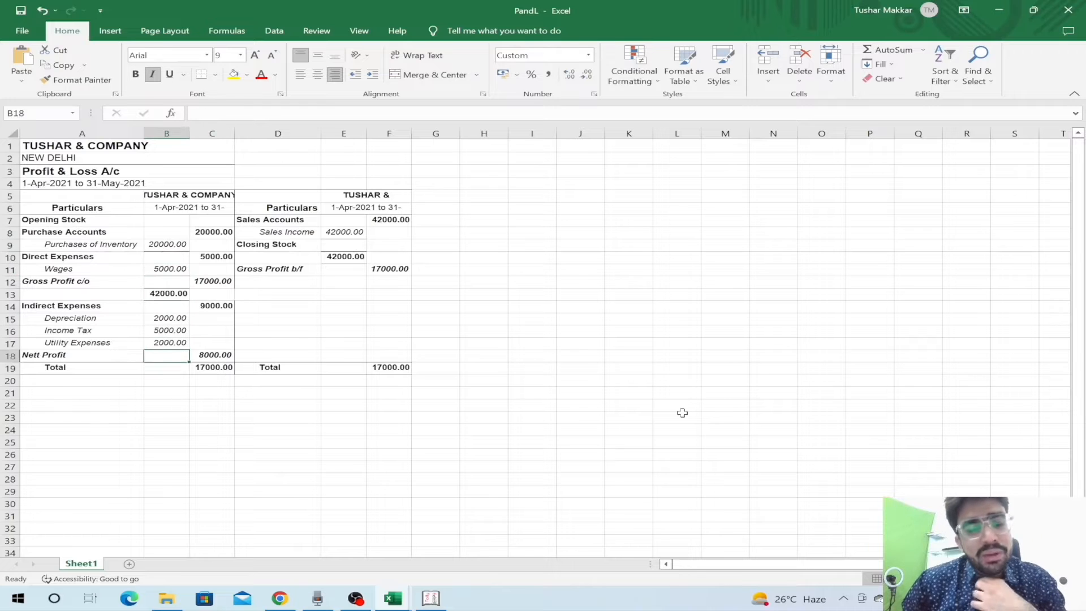
key("Up")
key("Up")
key("Up")
key("Up")
key("Up")
key("Up")
key("Up")
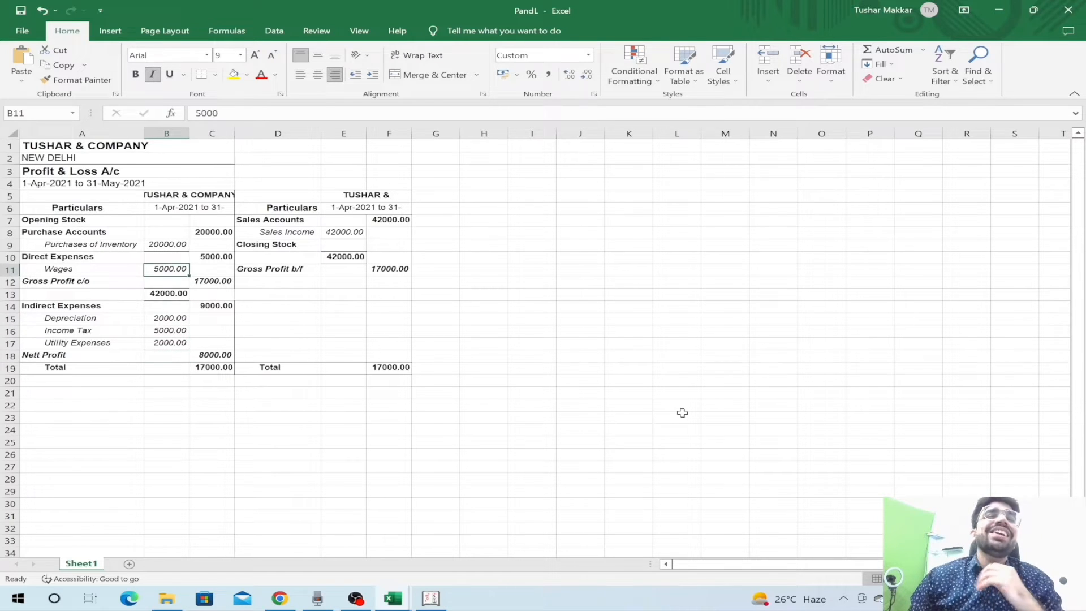
key("Up")
key("Up")
key("Up")
key("Up")
key("Right")
key("Right")
key("Up")
key("Up")
key("Down")
key("Right")
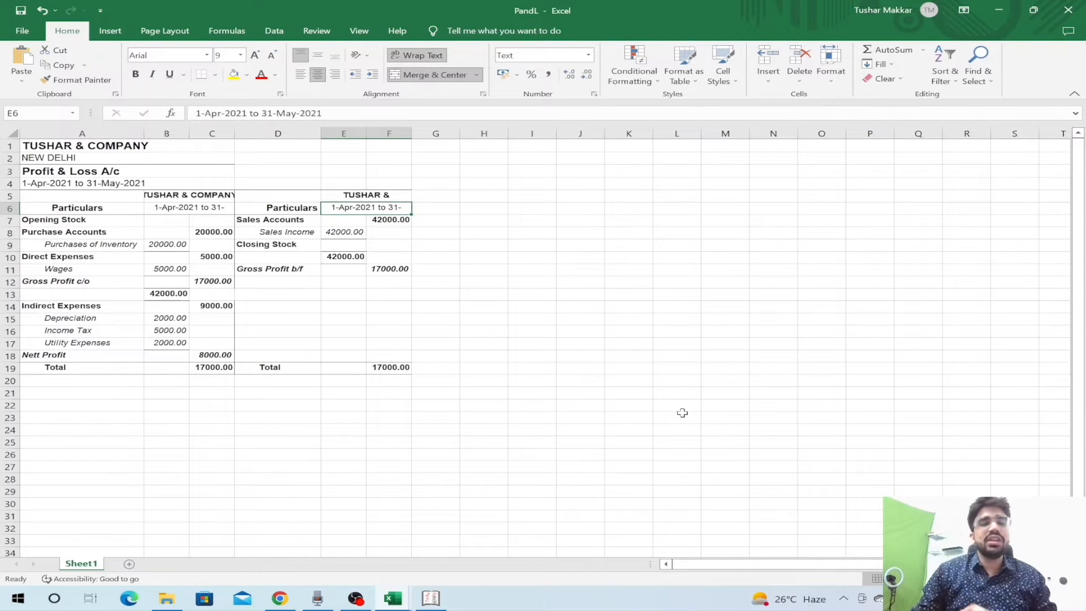
- Switch back to Tally and close the Profit & Loss A/c to reach the Gateway of Tally
key("alt+Tab")
key("alt+Tab")
key("Escape")
- Open the Trial Balance in detailed view and look through its ledgers down to Sales Income
key("d")
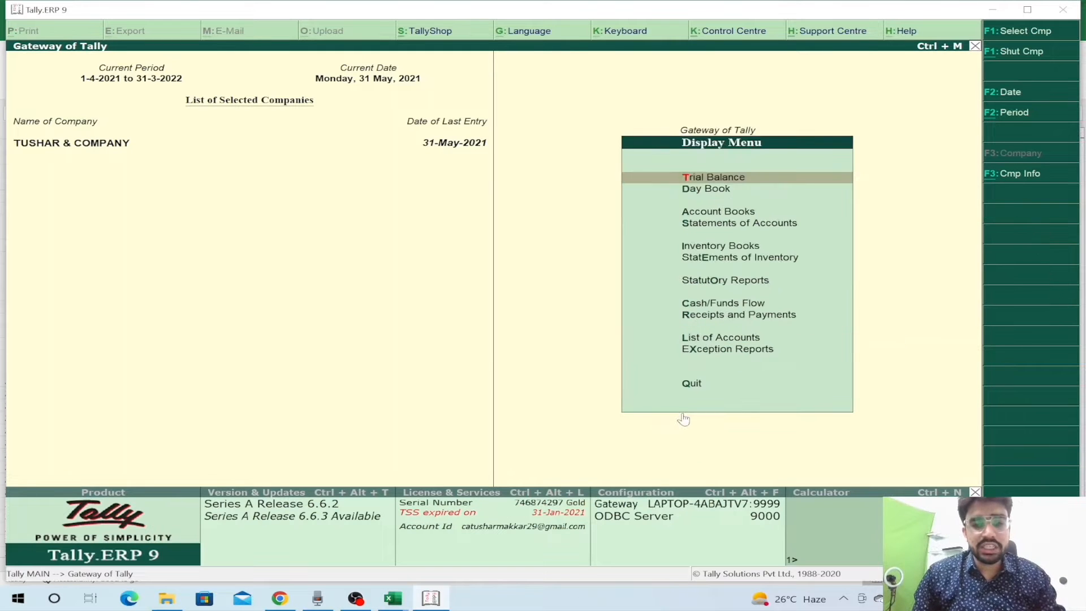
key("Return")
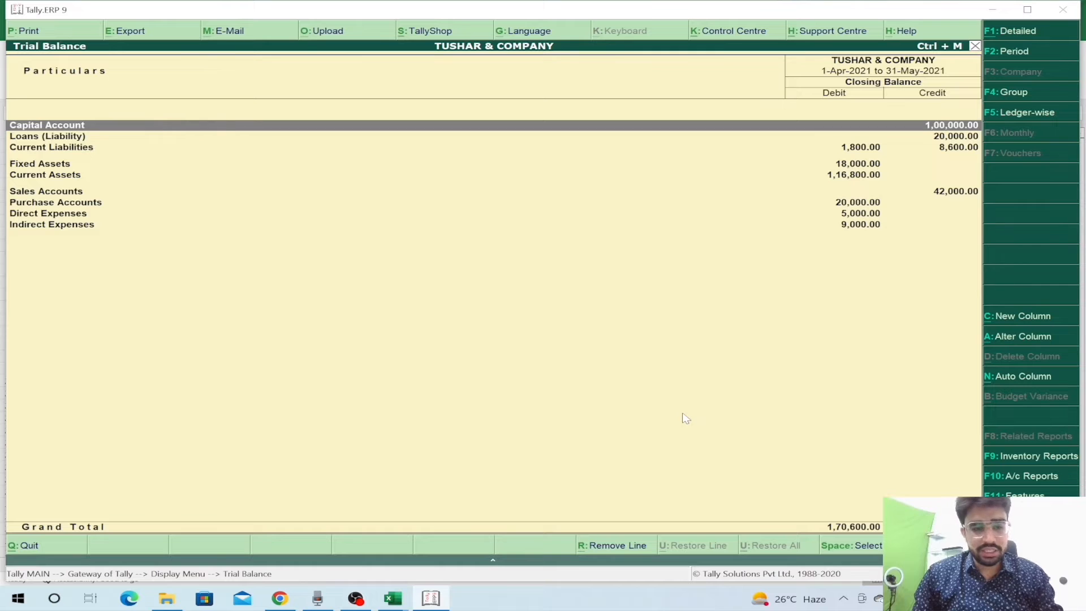
key("alt+F1")
key("Down")
key("Down")
key("Down")
key("Down")
key("Down")
key("Down")
key("Down")
key("Down")
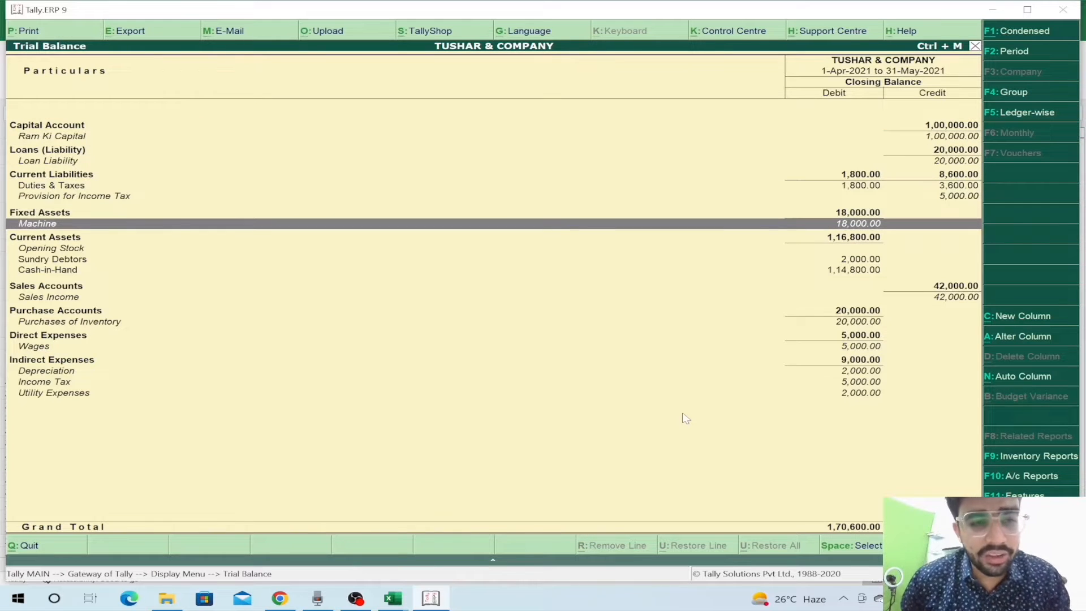
key("Up")
key("Up")
key("Up")
key("Up")
key("Up")
key("Up")
key("Up")
key("Up")
key("Down")
key("Down")
key("Down")
key("Down")
key("Down")
key("Down")
key("Down")
key("Down")
key("Down")
key("Down")
key("Down")
key("Down")
key("Down")
key("Down")
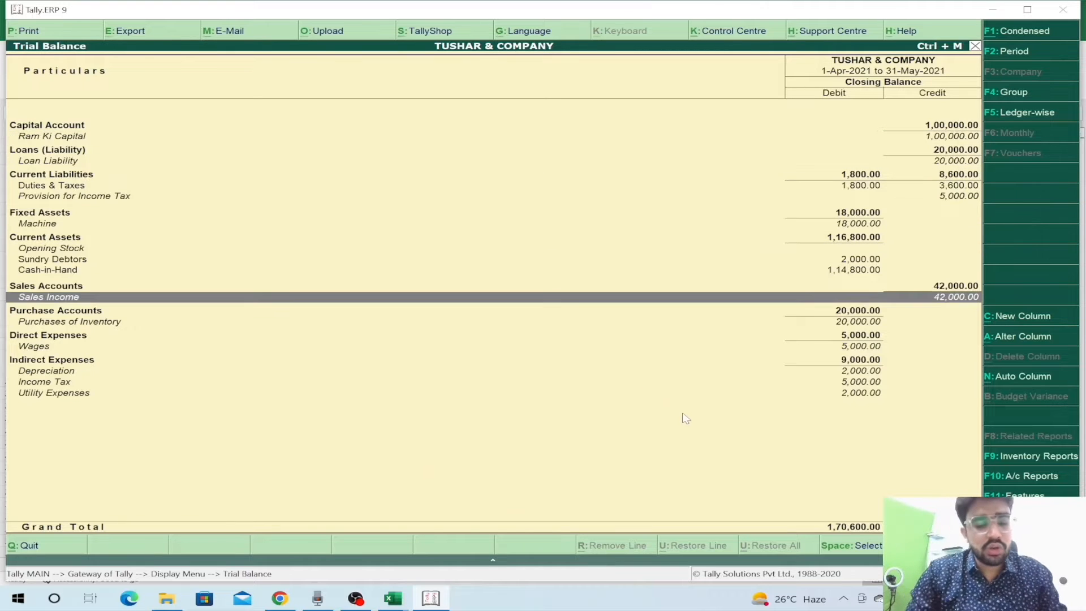
- Set the Trial Balance period to 1-4-2021 through 31-3-2022 and review the indirect expenses
key("F2")
key("BackSpace")
type("1-4")
key("Return")
type("31-3")
key("Return")
key("Down")
key("Down")
key("Down")
key("Down")
key("Down")
key("Down")
key("Down")
key("Down")
key("Down")
key("Down")
key("Down")
key("Down")
key("Down")
key("Down")
key("Down")
key("Down")
key("Down")
key("Down")
key("Down")
key("Down")
key("Down")
key("Down")
key("Up")
key("Up")
key("Up")
key("Up")
key("Up")
key("Up")
key("Up")
key("Up")
key("Up")
key("Up")
key("Up")
key("Up")
key("Up")
key("Up")
key("Up")
key("Up")
key("Up")
key("Up")
key("Up")
key("Up")
key("Up")
key("Up")
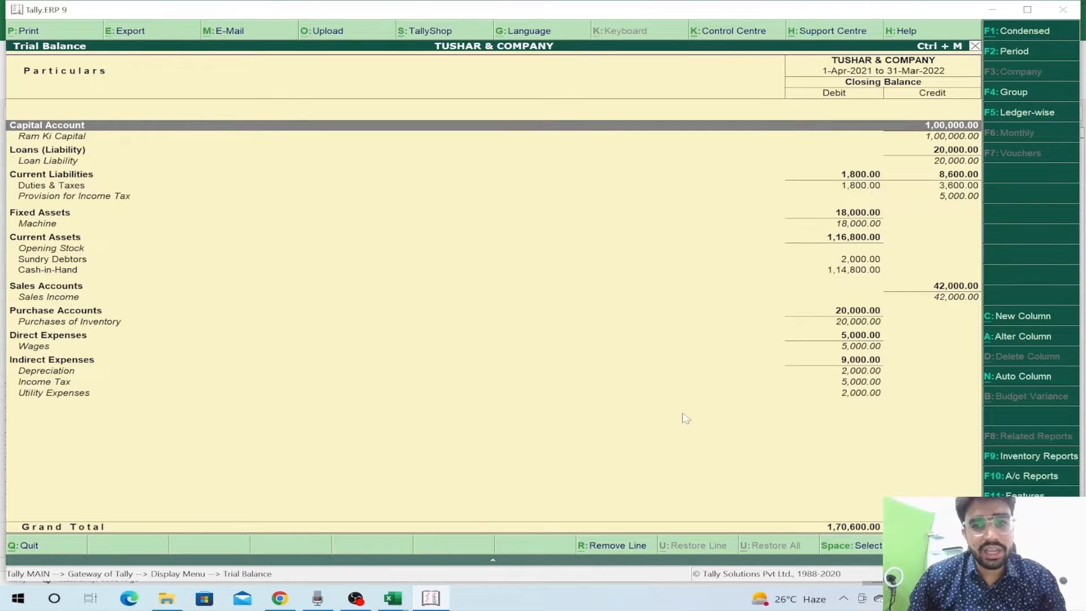
- Start exporting the Trial Balance as TrialBal.xlsx and edit its export settings
key("alt+e")
key("n")
key("Return")
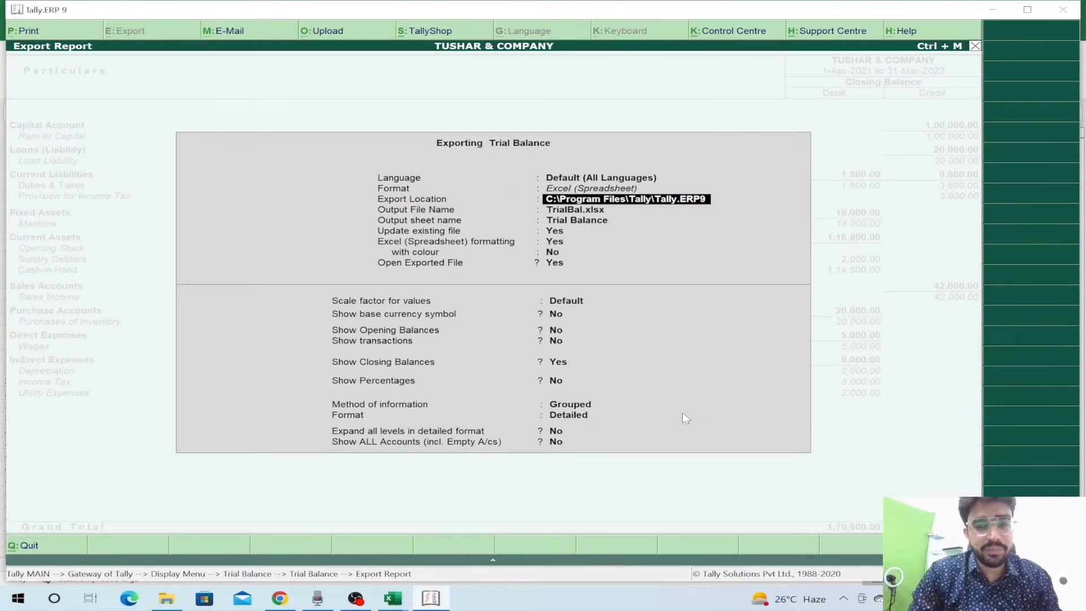
- Export the Trial Balance to Desktop\TALLY as TrialBal.xlsx and scan it down to the Grand Total
key("Return")
key("Return")
key("ctrl+a")
key("Return")
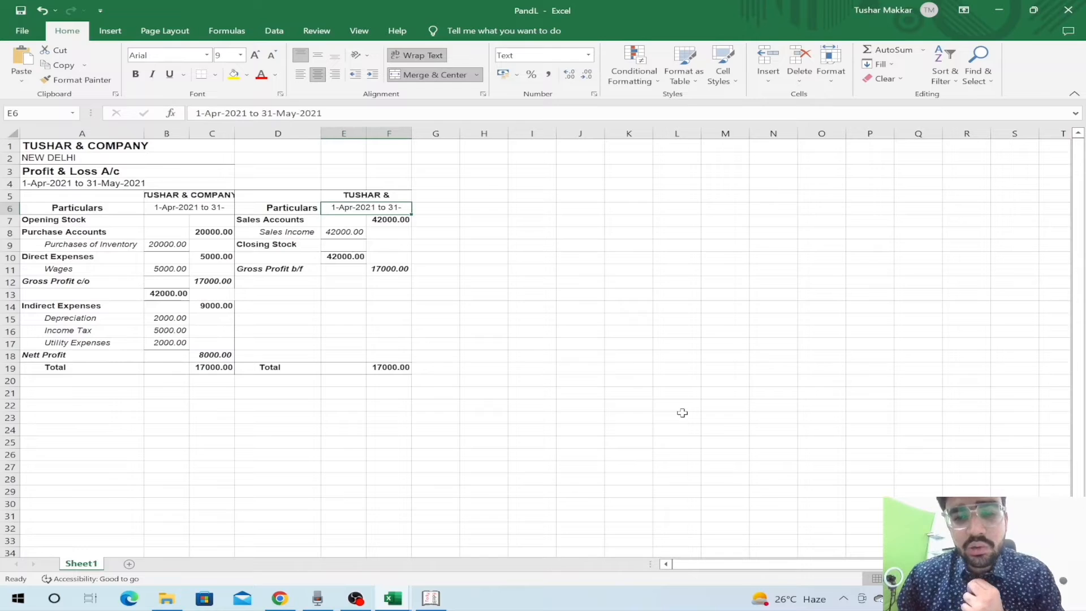
key("Down")
key("Down")
key("Down")
key("Down")
key("Down")
key("Down")
key("Down")
key("Down")
key("Down")
key("ctrl+Down")
key("Up")
key("Up")
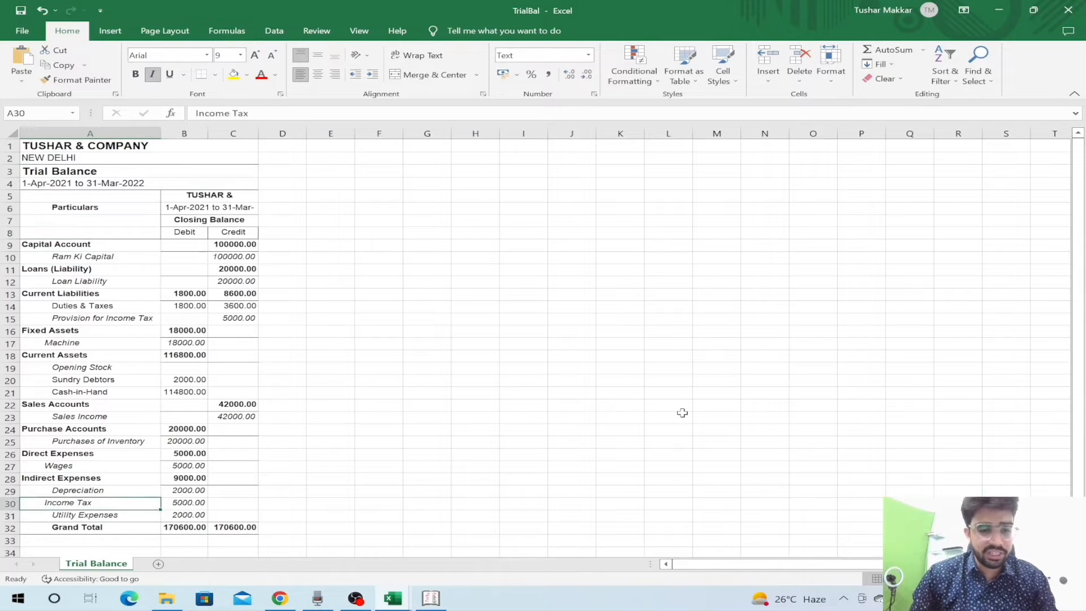
key("ctrl+Home")
key("Down")
key("Down")
key("Down")
key("Down")
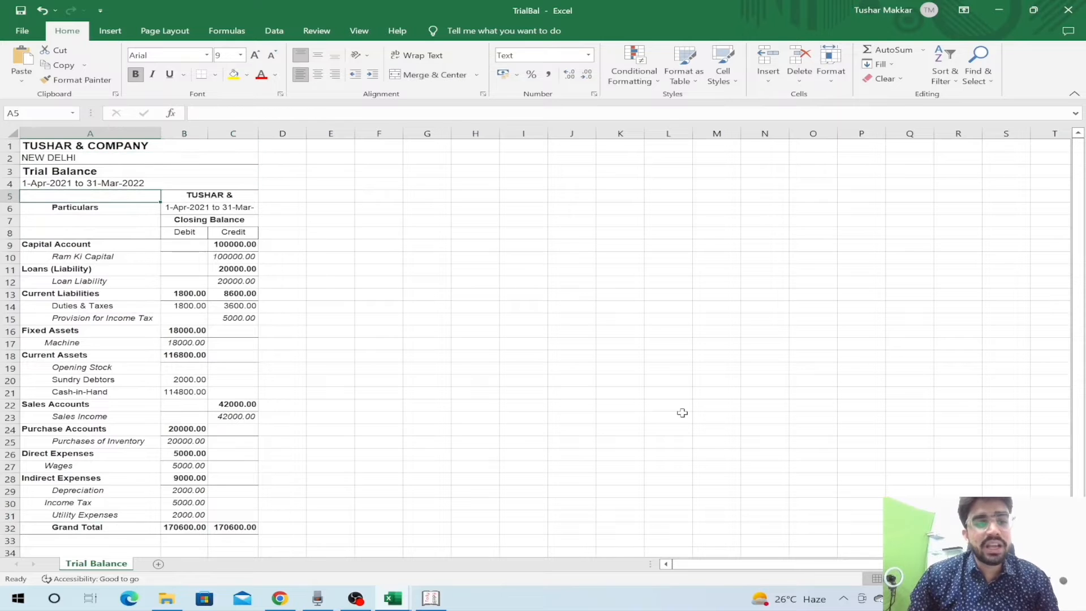
- Open the FS_Krishan_20-21 financial statements workbook from the TALLY folder
key("alt+Tab")
key("alt+Tab")
key("alt+Tab")
key("alt+Tab")
key("alt+Tab")
key("alt+Left")
key("alt+Left")
key("alt+Down")
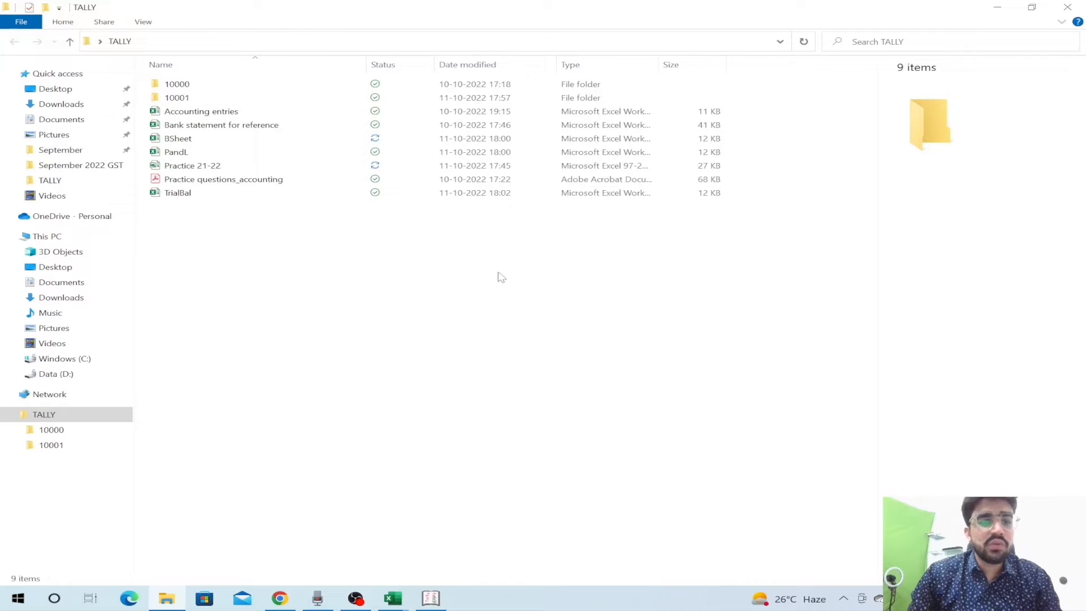
left_click(301, 152)
key("Down")
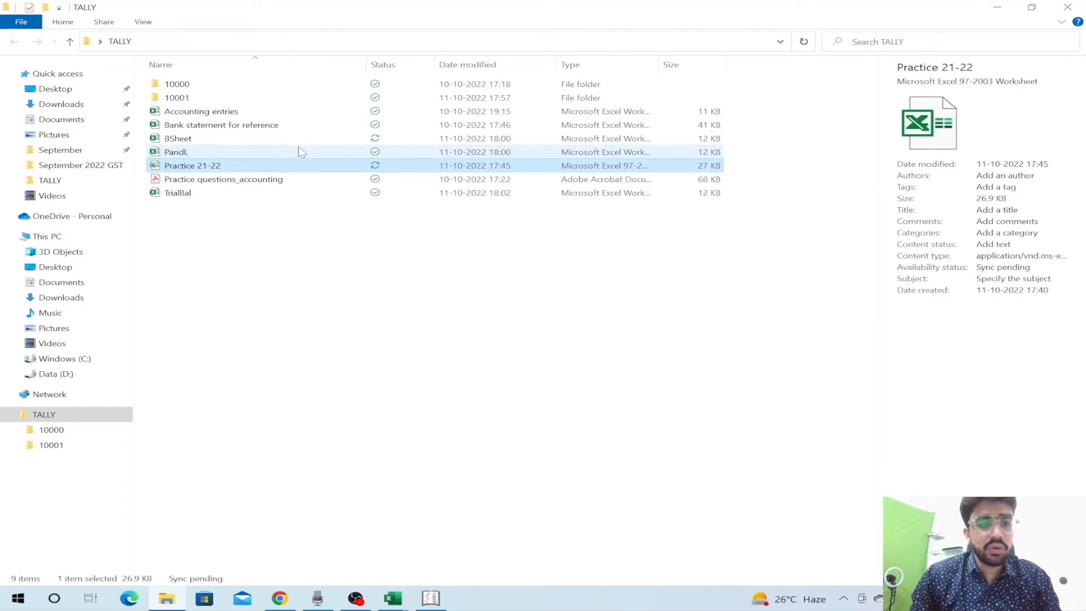
key("Return")
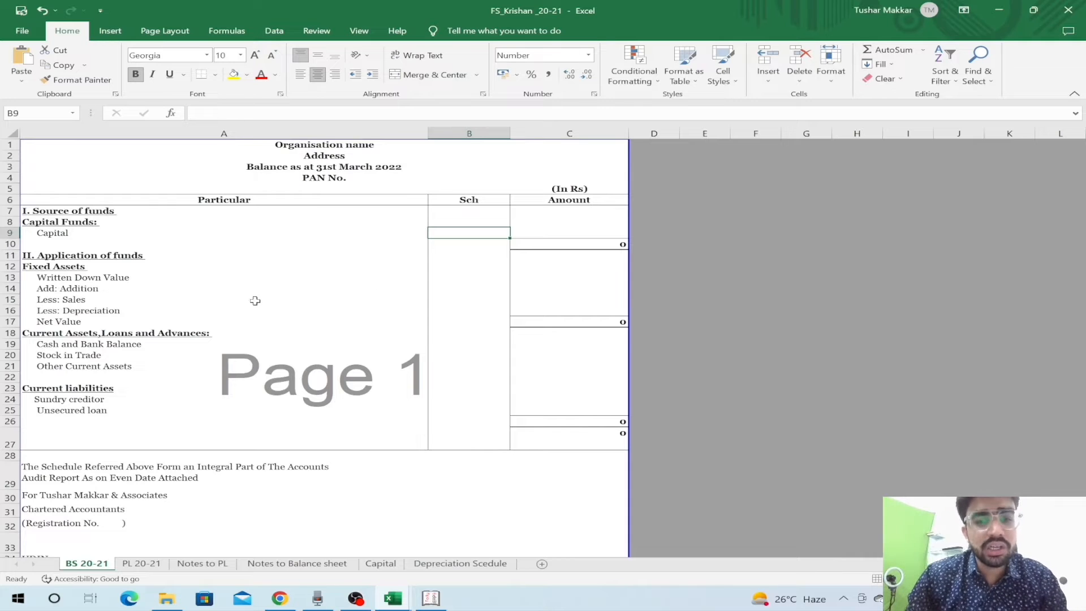
- Dismiss the file-in-use notice and review BS 20-21 from the Address line down to Capital
key("Return")
key("Up")
key("Up")
key("Left")
key("Up")
key("Up")
key("Up")
key("Up")
key("Up")
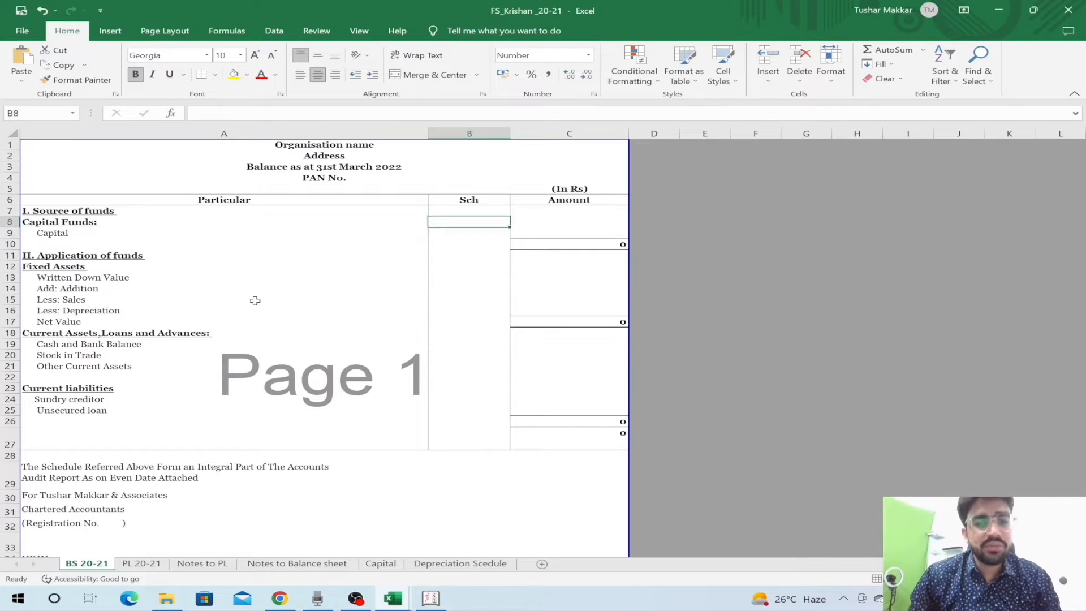
key("Down")
key("Down")
key("Down")
key("Down")
key("Down")
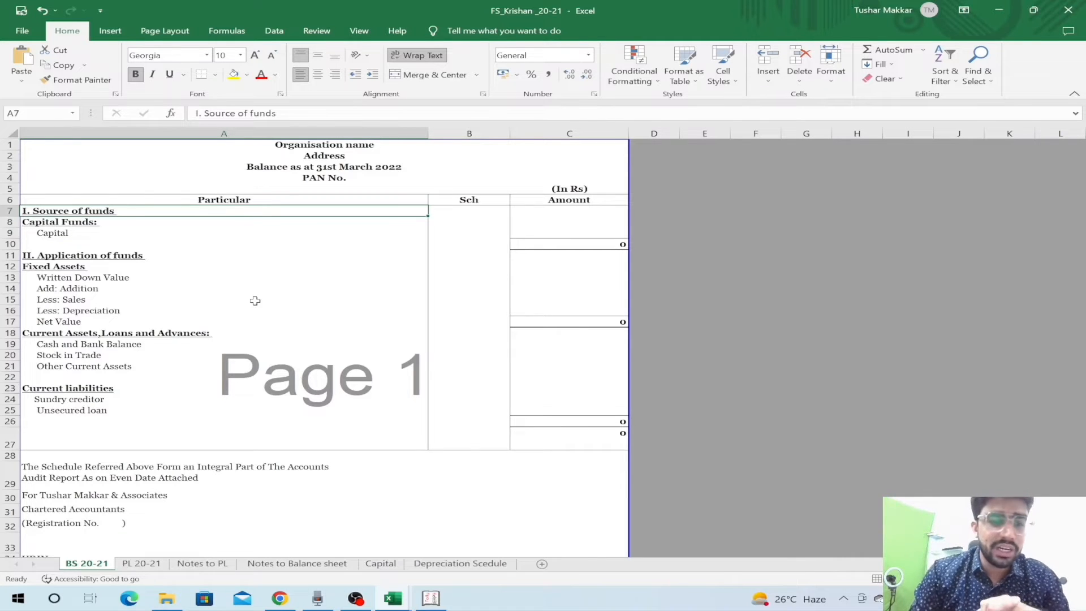
key("Down")
key("Down")
key("Up")
key("Down")
key("alt+Tab")
key("alt+Tab")
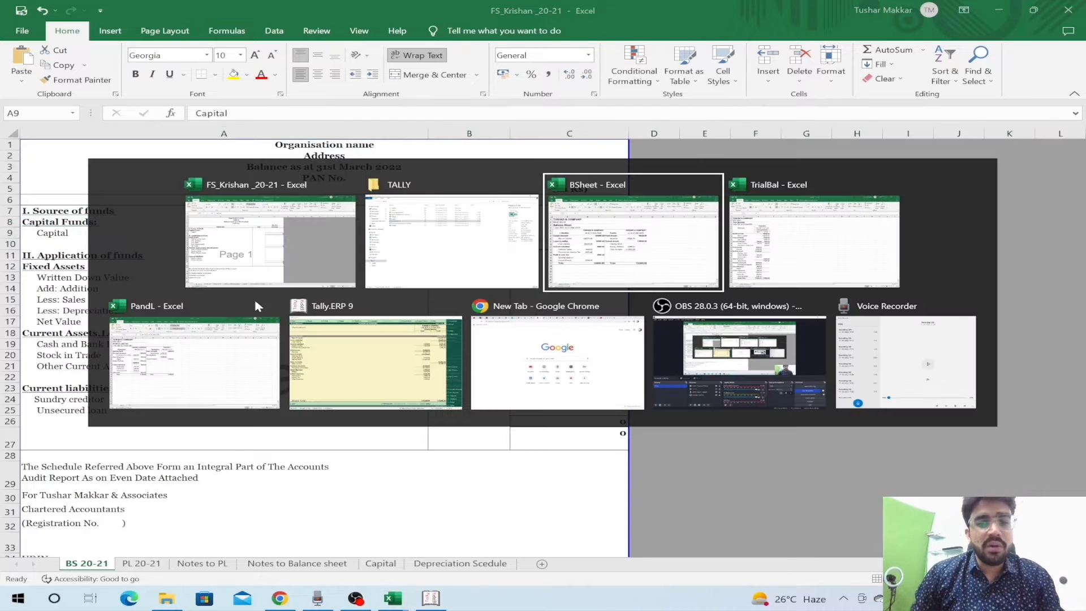
- Review the exported BSheet amounts column down to the Duties & Taxes figure
key("Right")
key("Right")
key("Down")
key("Down")
key("Down")
key("Down")
key("Down")
left_click(245, 298)
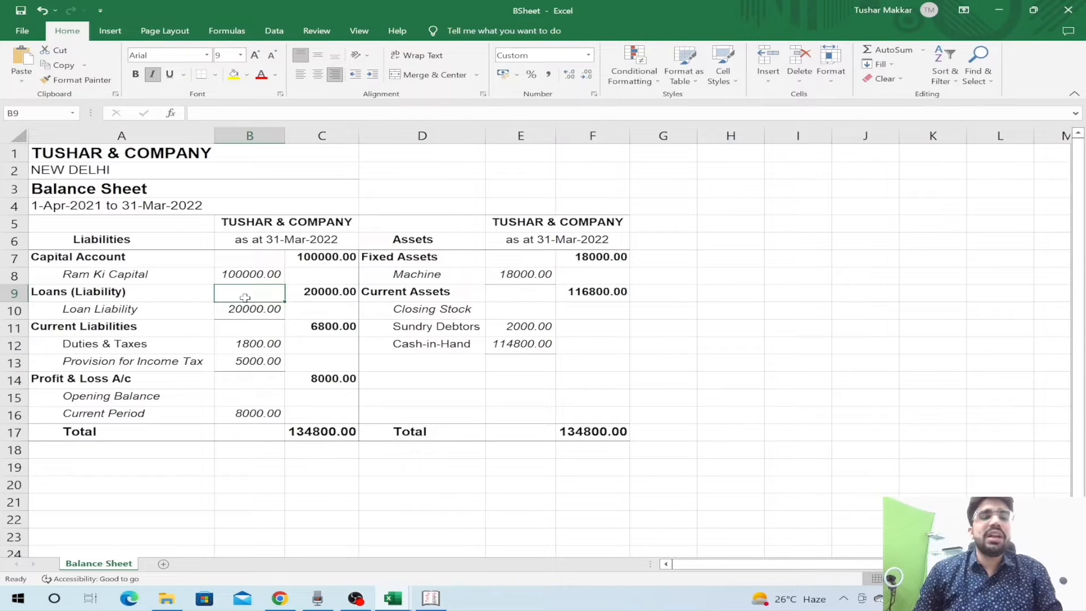
key("Down")
key("Down")
key("Down")
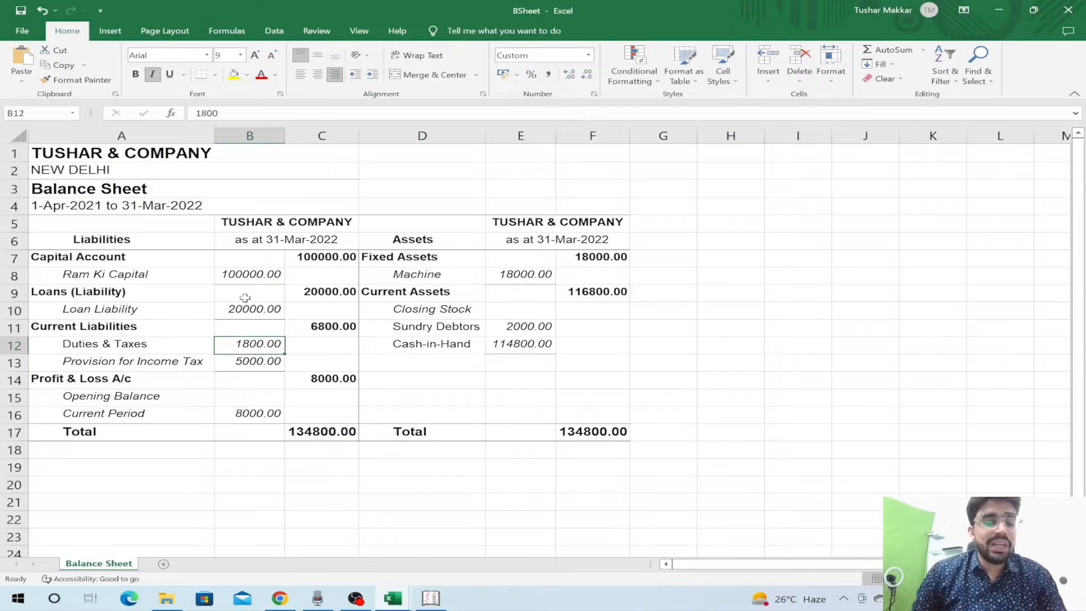
- Walk the FS_Krishan balance sheet from Source of funds through Application of funds to Unsecured loan
key("alt+Tab")
key("Up")
key("Up")
key("Down")
key("Down")
key("Down")
key("Down")
key("shift+space")
key("Down")
key("Down")
key("Down")
key("Down")
key("Down")
key("Down")
key("Down")
key("Down")
key("Down")
key("Down")
key("Right")
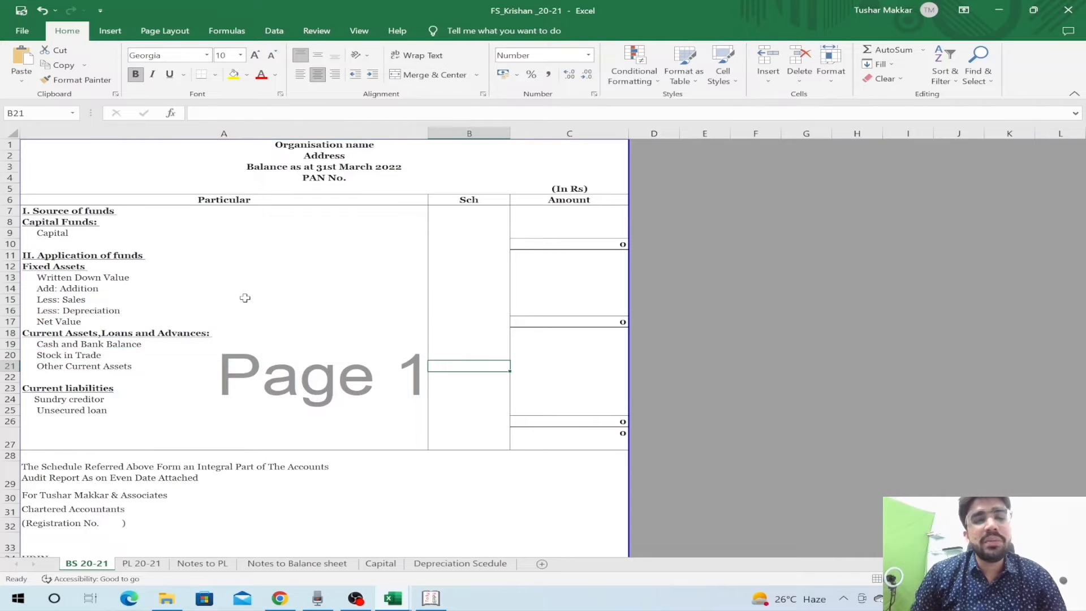
key("Down")
key("Down")
key("Down")
key("Right")
key("Down")
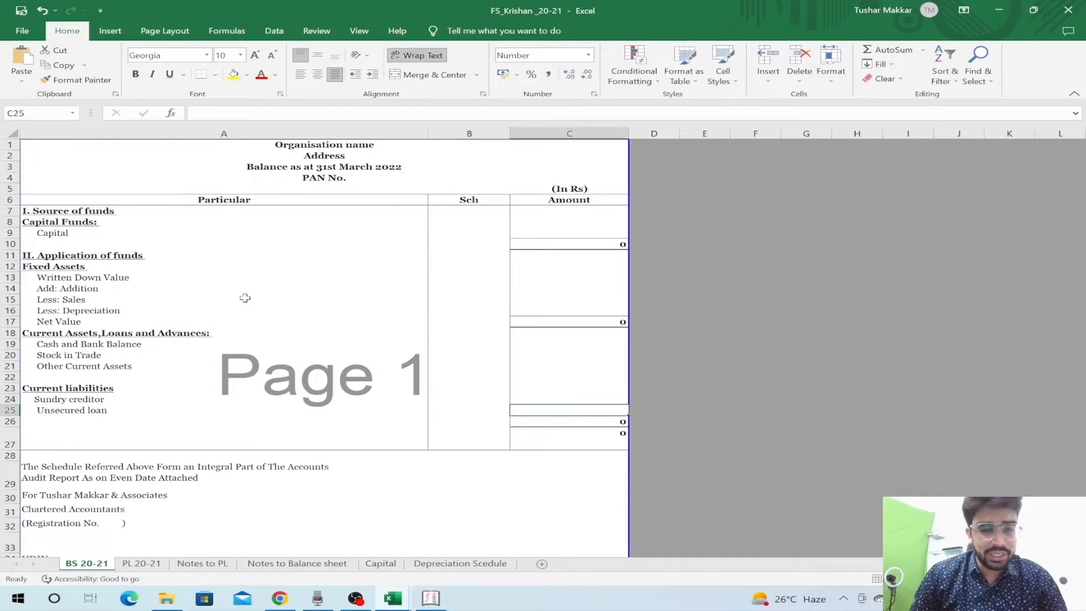
key("Down")
- Compare the Tally balance sheet heading with FS_Krishan's liabilities amounts and capital total formula
key("alt+Tab")
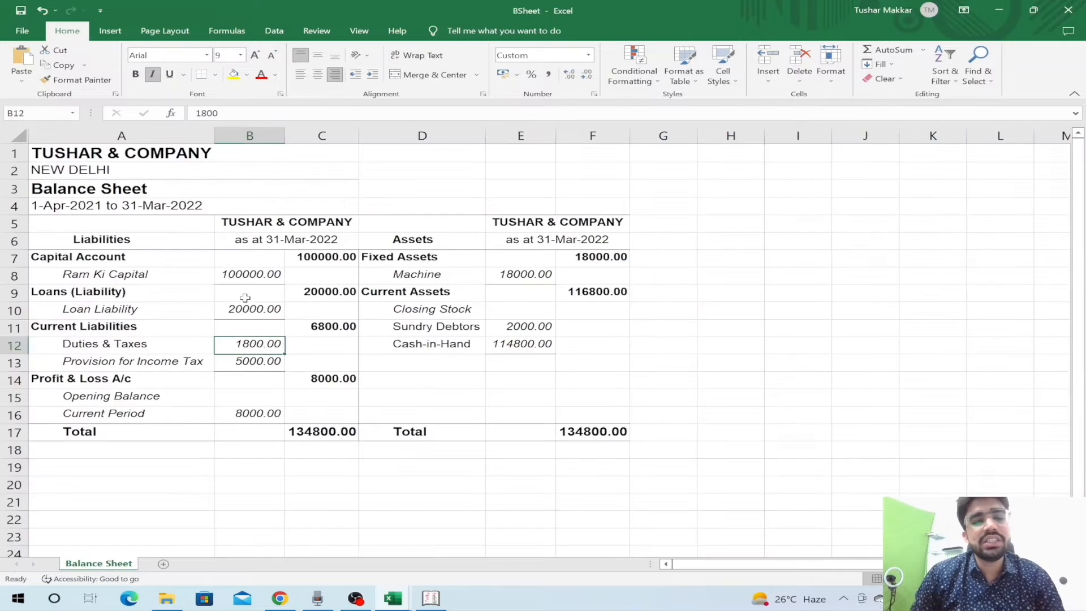
key("Up")
key("Up")
key("Up")
key("Up")
key("Up")
key("Up")
key("Up")
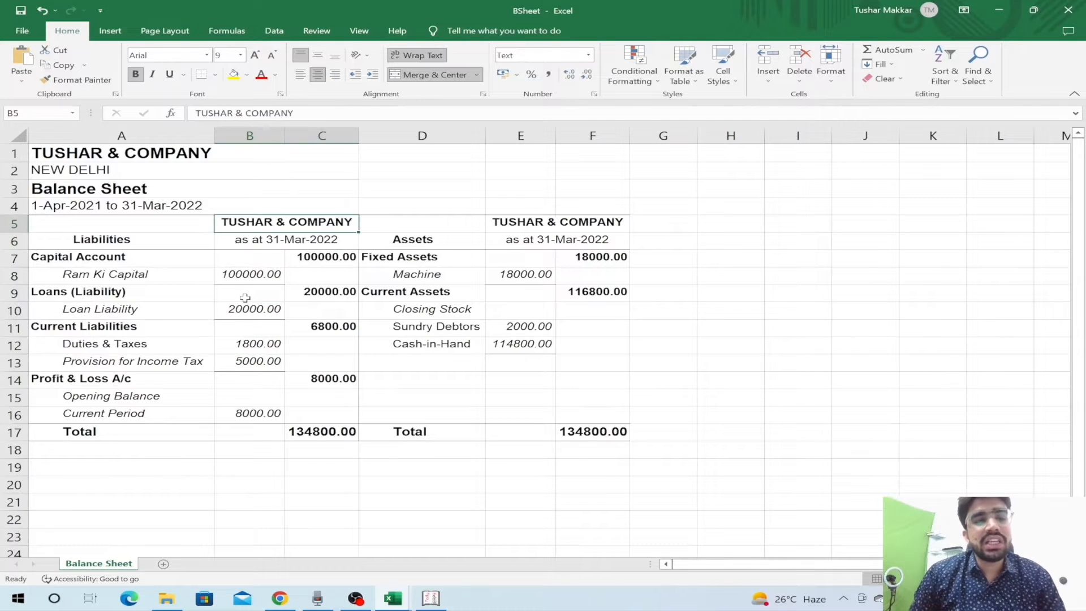
key("alt+Tab")
key("Down")
key("Down")
key("Up")
key("Up")
key("Up")
key("Up")
key("Up")
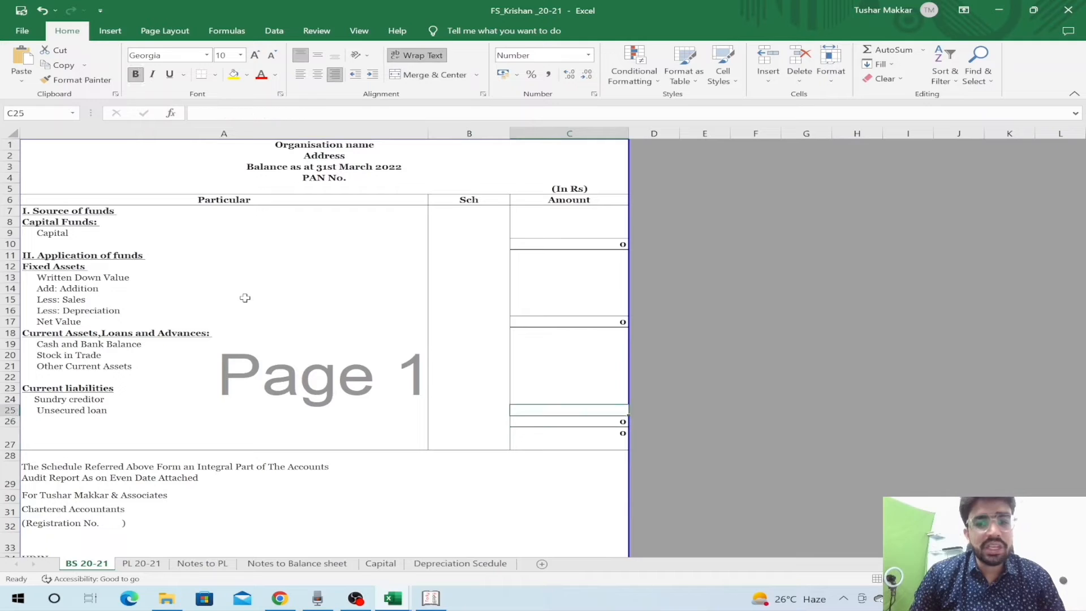
key("Up")
key("Up")
key("Up")
key("Up")
key("Up")
key("Up")
key("Up")
key("Up")
key("Up")
key("Up")
key("Up")
key("Up")
key("Up")
key("Up")
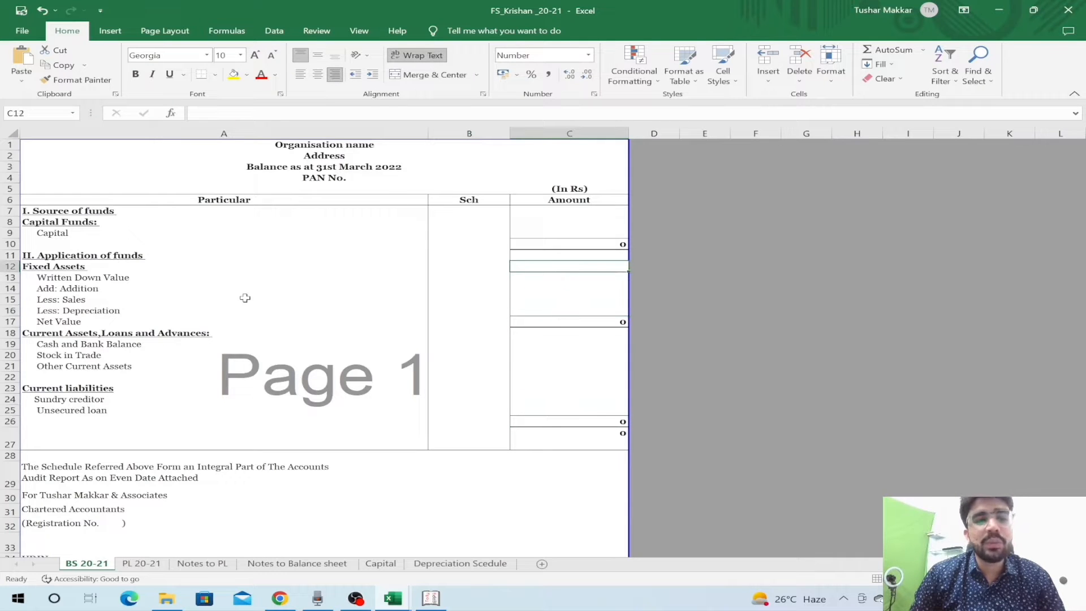
key("Up")
key("Left")
- Insert a blank row directly below the Capital line
key("Up")
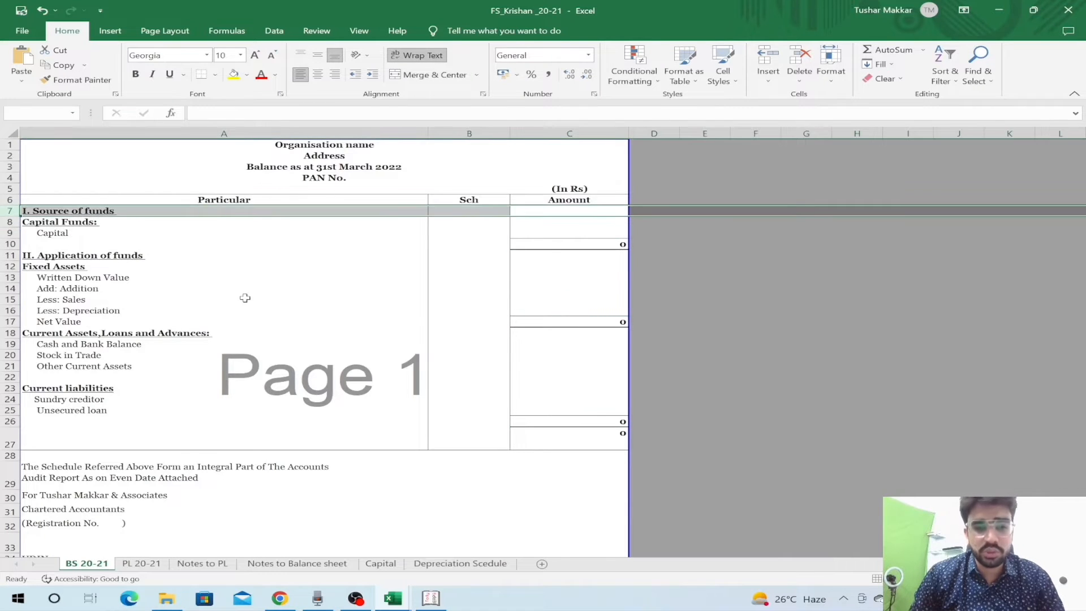
key("Down")
key("Down")
key("Down")
key("Up")
key("Up")
key("Down")
key("Down")
key("Down")
key("Up")
key("shift+space")
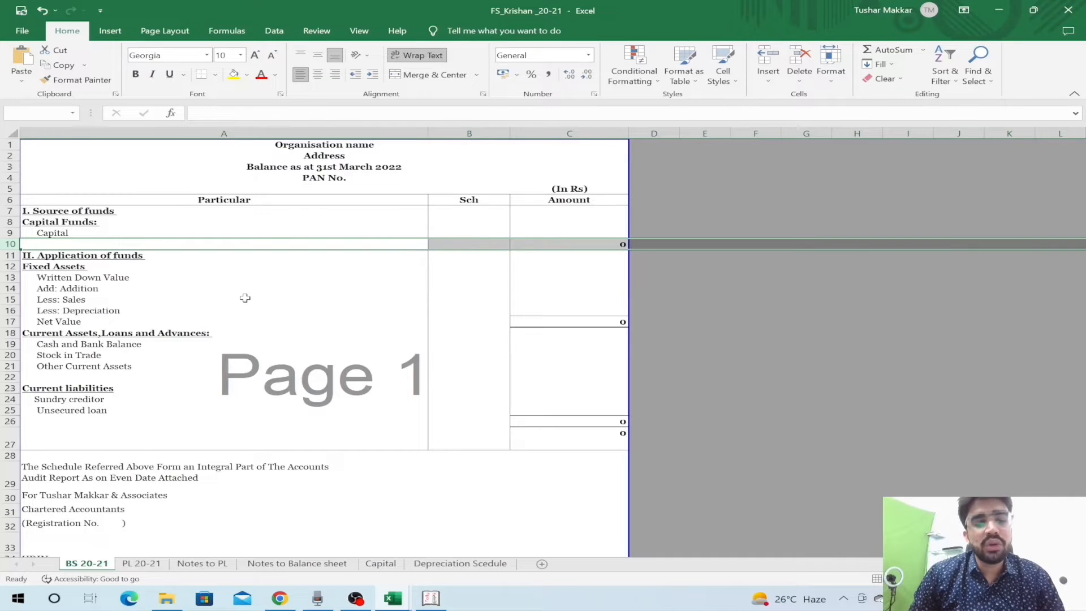
key("Down")
key("Down")
key("Down")
key("Up")
key("Up")
key("Up")
key("shift+space")
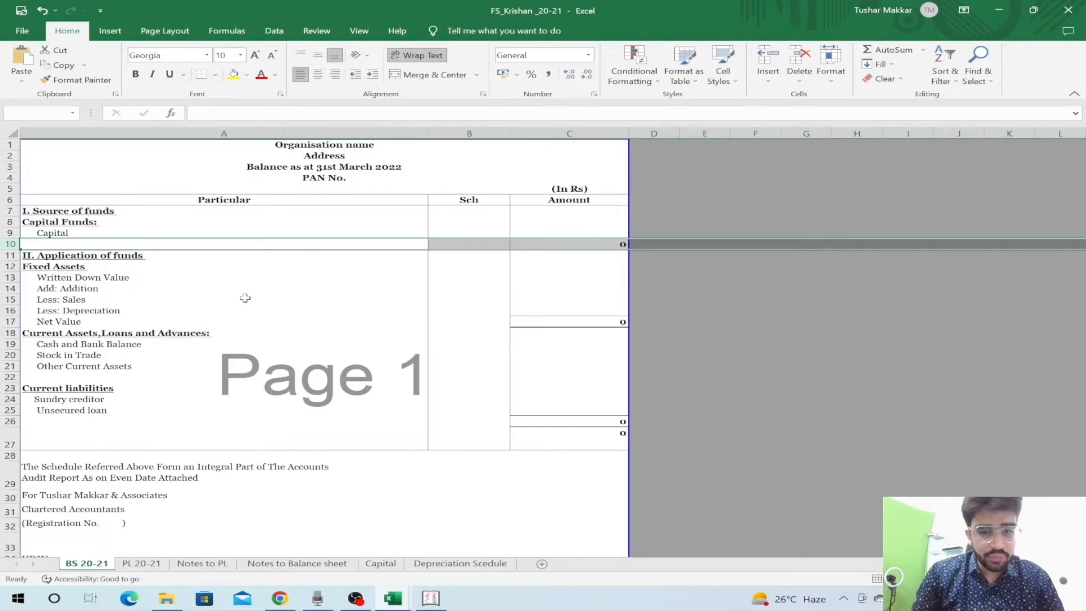
key("ctrl+shift+plus")
key("ctrl+shift+plus")
key("Left")
key("Down")
key("Up")
key("Up")
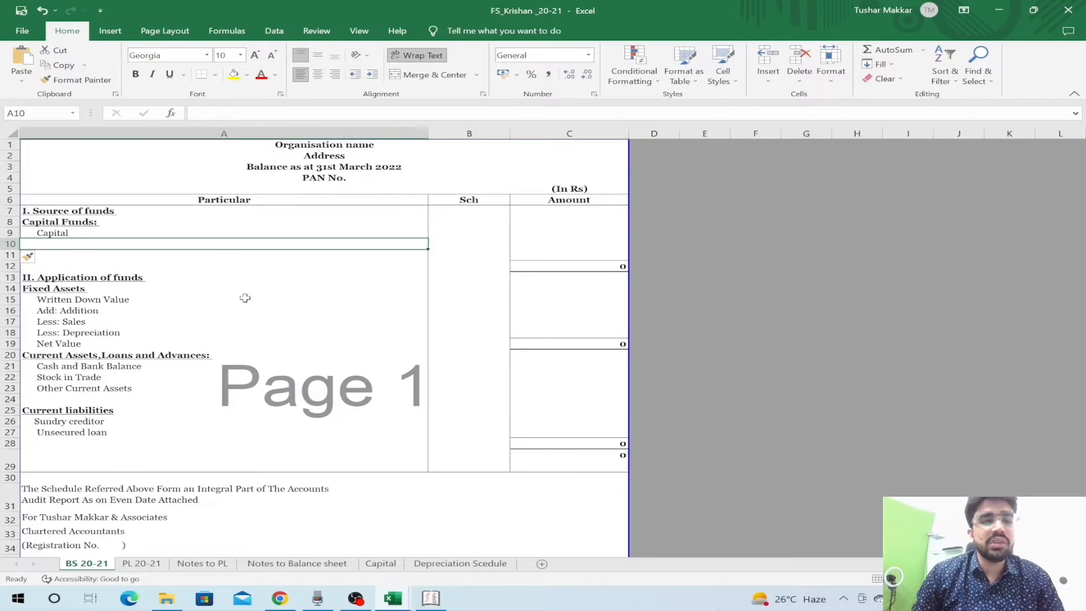
- Insert more blank rows under Capital and enter 'Long term loan' in A11
key("Down")
key("Down")
key("shift+space")
key("ctrl+shift+plus")
key("ctrl+shift+plus")
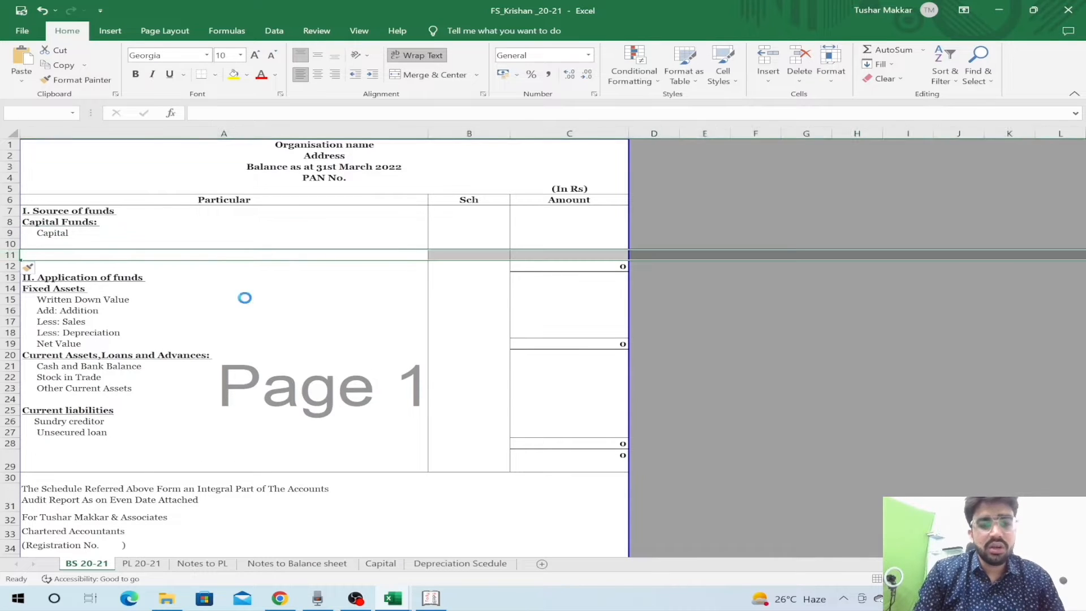
key("Left")
type("Long term loan")
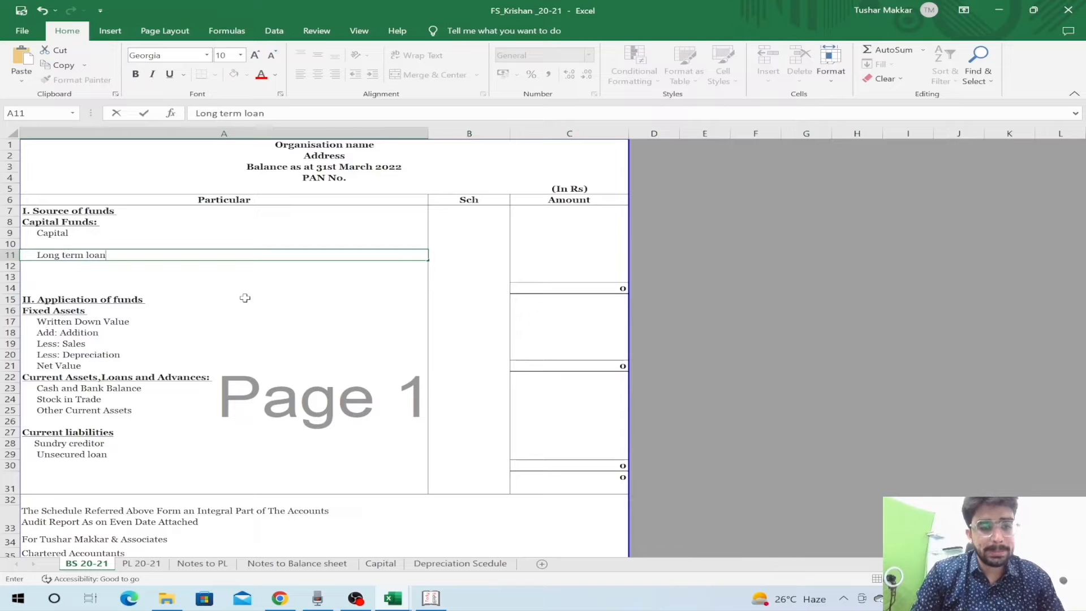
key("Return")
- Delete the extra blank row 13 and check the lines down to II. Application of funds
key("Down")
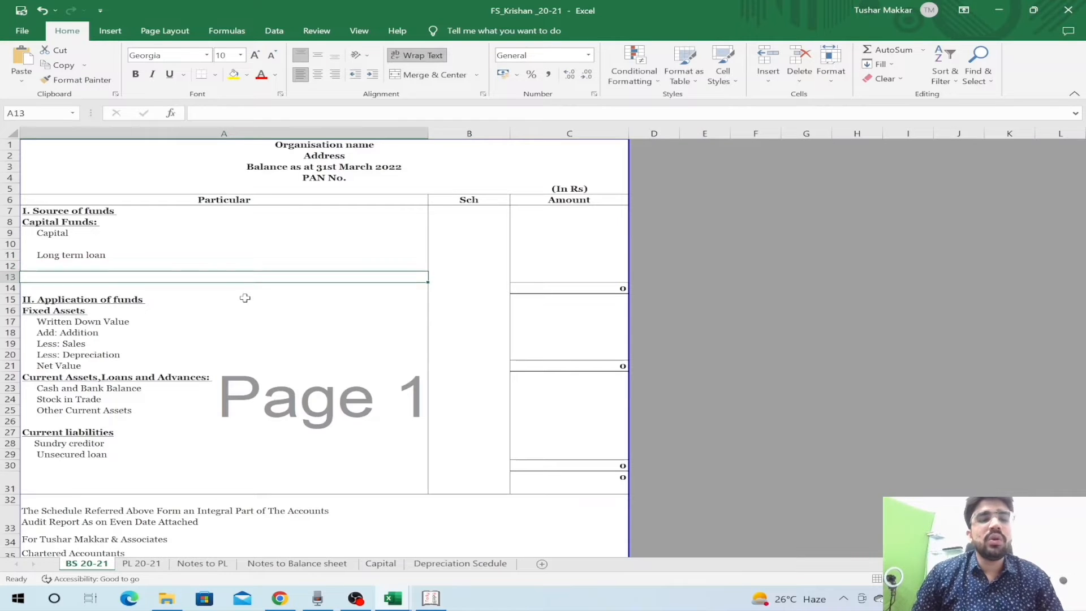
key("shift+space")
key("ctrl+minus")
key("Down")
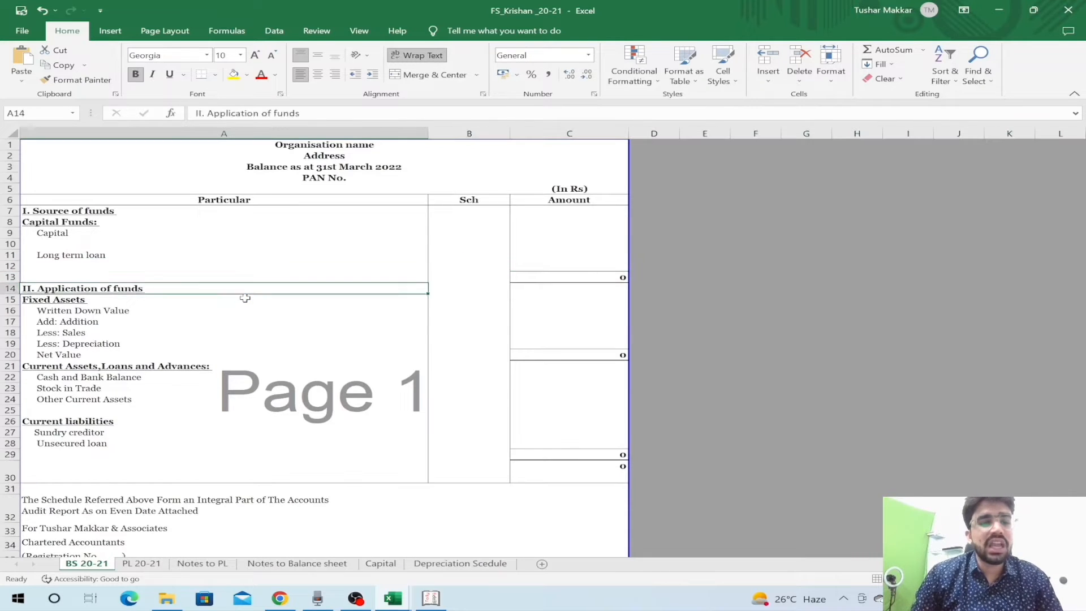
key("Down")
key("Up")
key("shift+space")
key("Up")
key("Up")
key("Up")
key("Up")
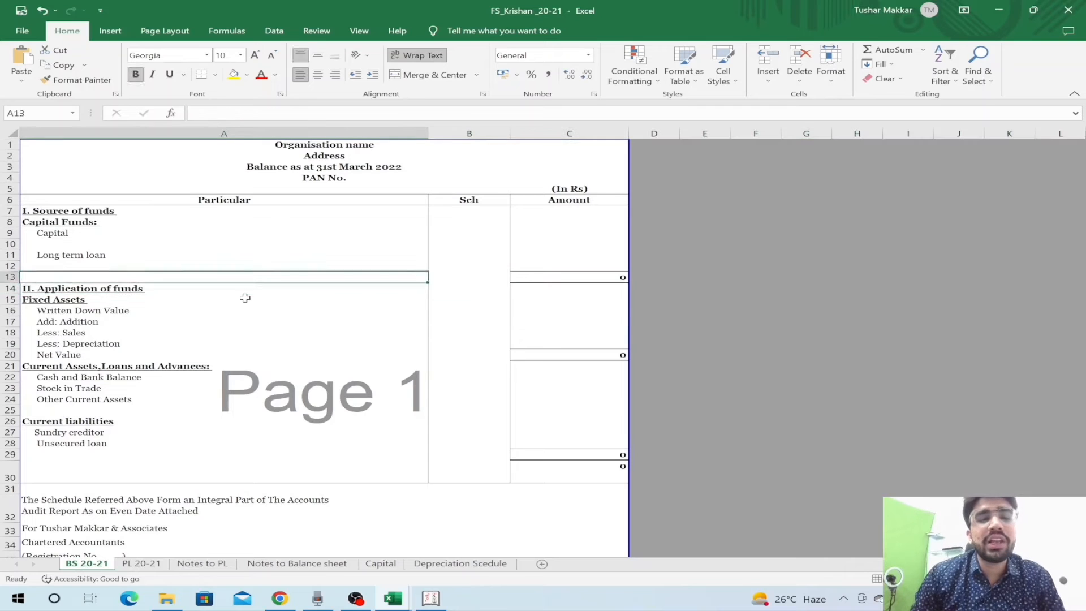
key("Down")
key("Down")
key("Down")
key("Down")
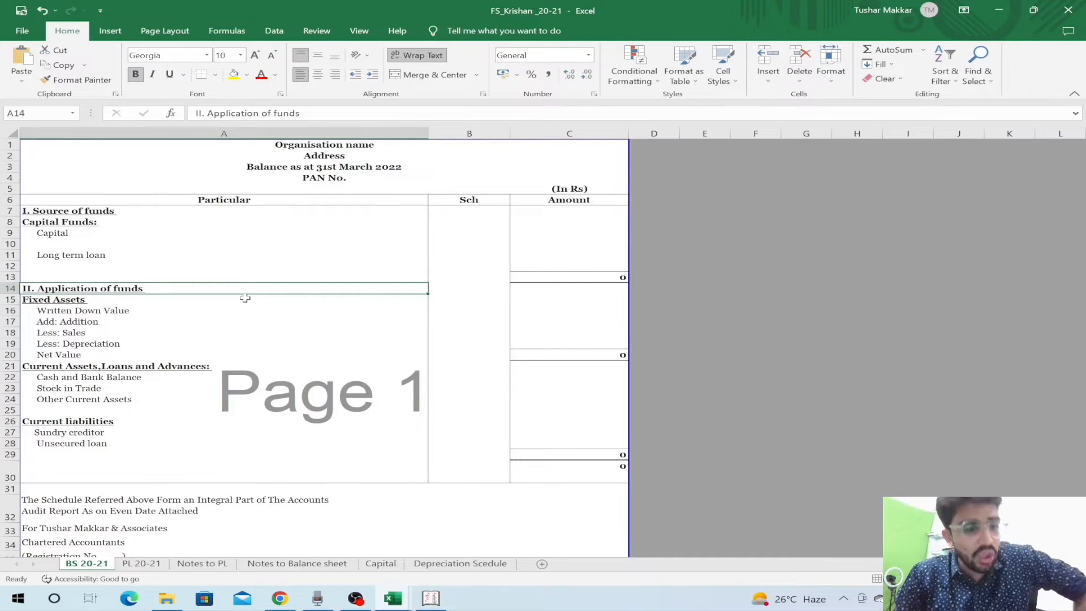
- Delete the blank row 25 above Current liabilities
key("Down")
key("Down")
key("Down")
key("Down")
key("Down")
key("Down")
key("Down")
key("Down")
key("Down")
key("Down")
key("Down")
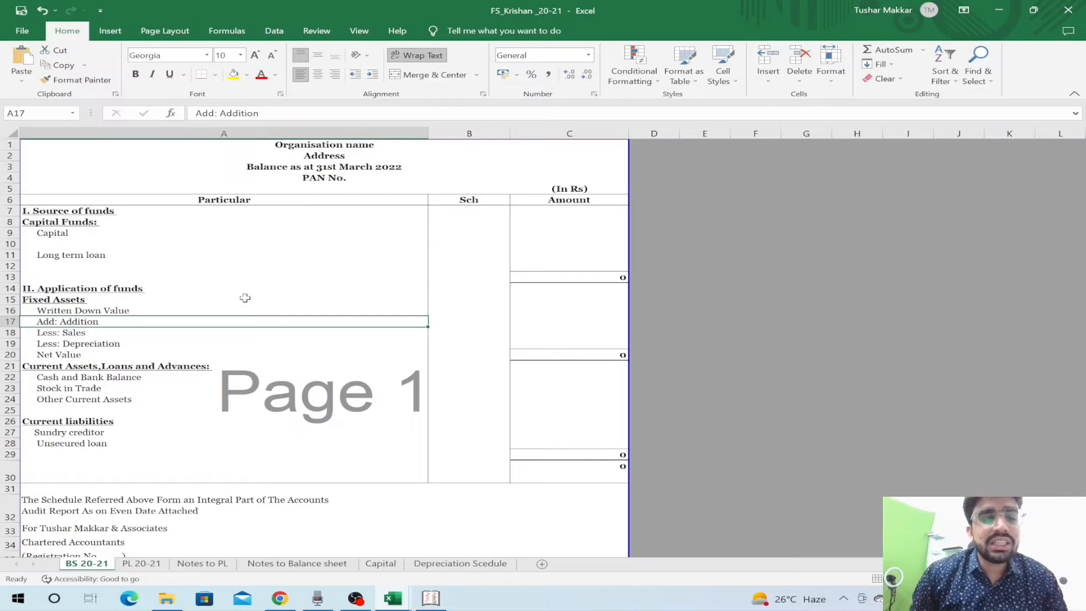
key("shift+space")
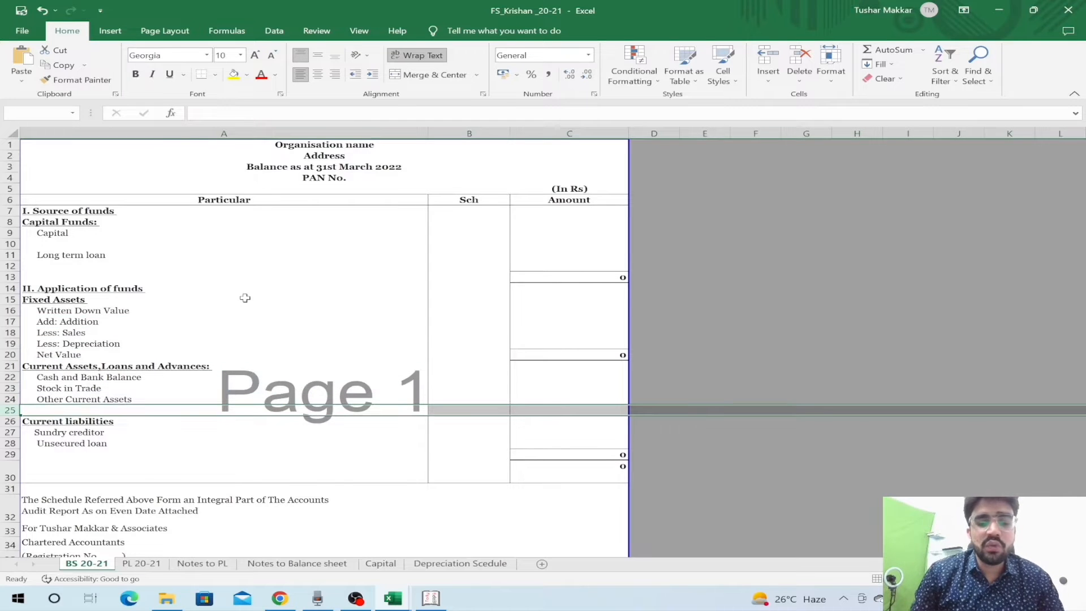
key("ctrl+minus")
- Review the Fixed Assets block and Current Assets, Loans and Advances lines down to the signature block
key("Up")
key("Up")
key("Up")
key("Up")
key("Up")
key("Up")
key("Up")
key("Up")
key("Up")
key("Up")
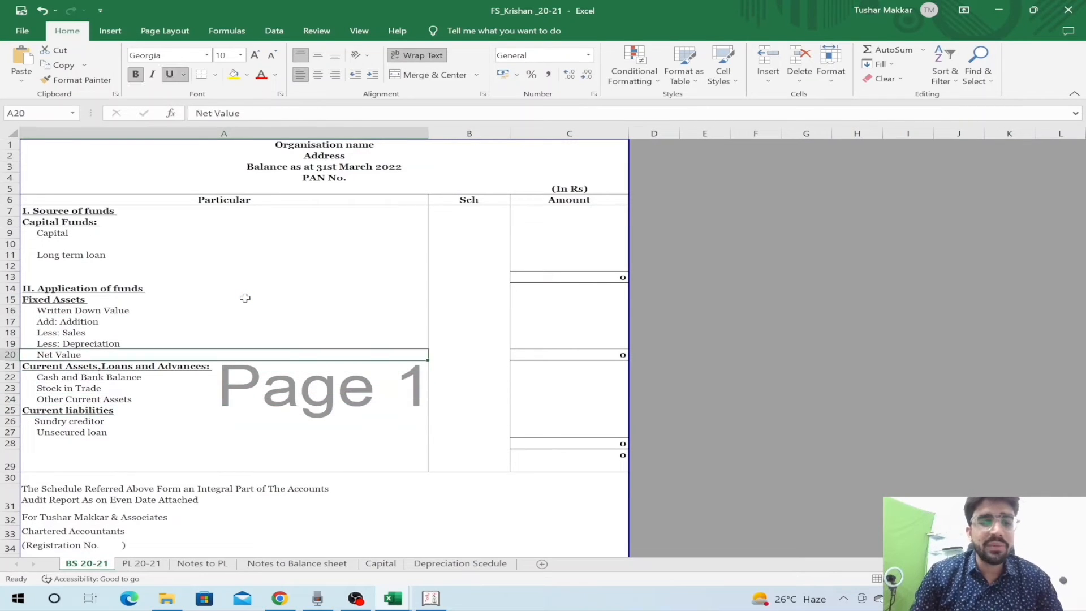
key("shift+Down")
key("shift+Down")
key("shift+Down")
key("shift+Down")
key("shift+Down")
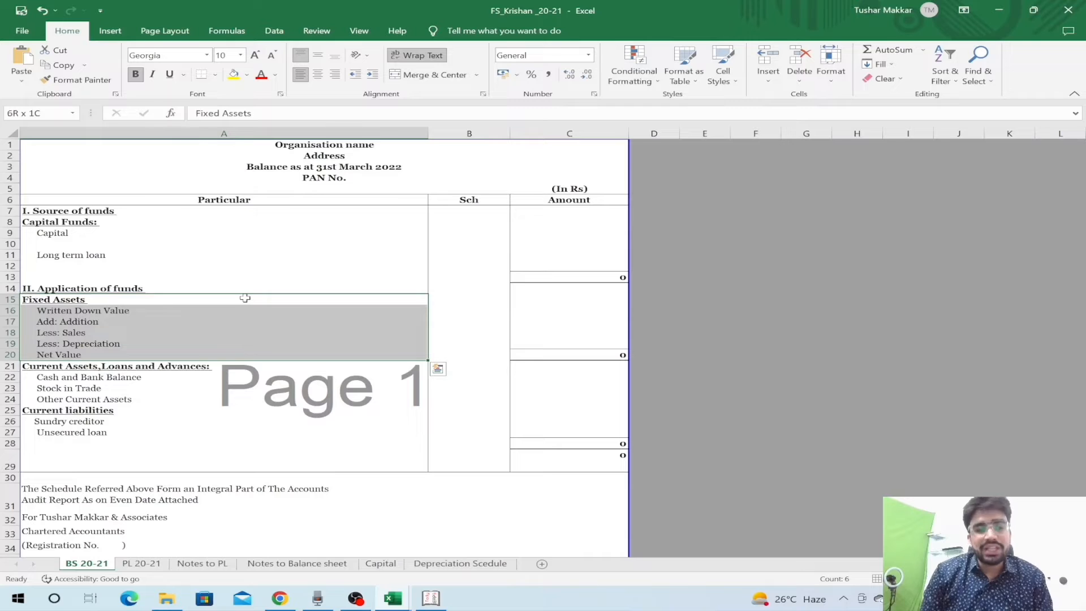
key("Down")
key("Down")
key("Down")
key("Down")
key("Down")
key("Down")
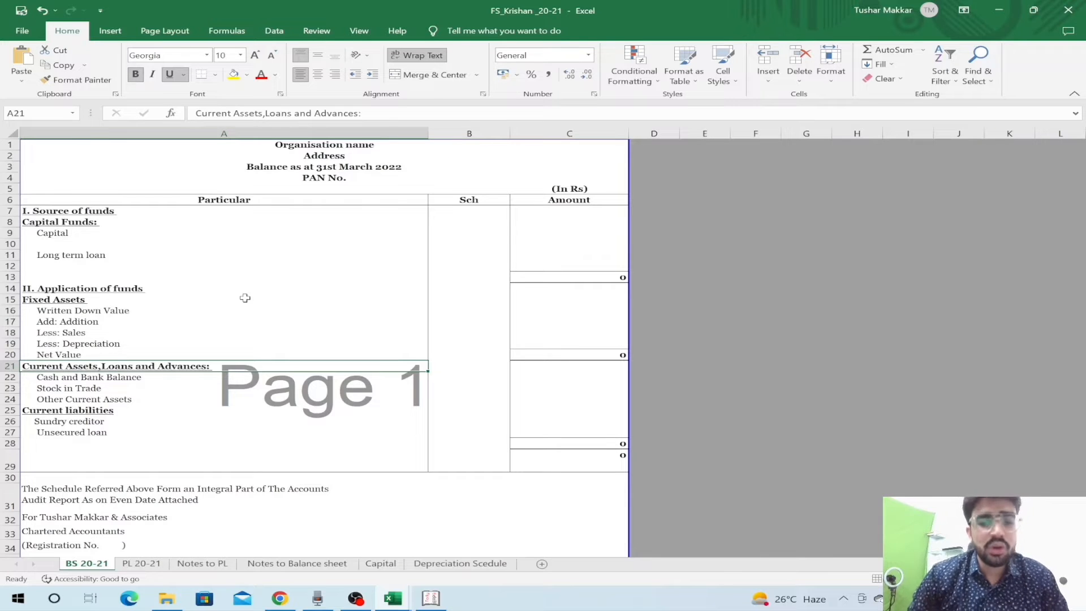
key("Down")
key("Down")
key("Down")
key("Down")
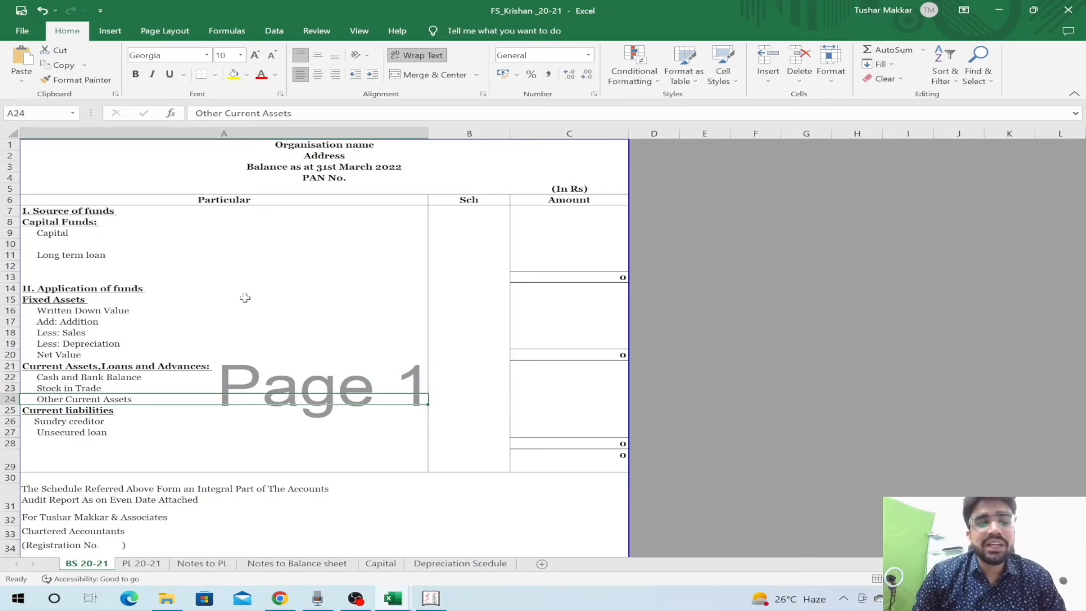
key("Right")
key("Left")
key("Up")
key("Up")
key("Up")
key("Up")
key("Up")
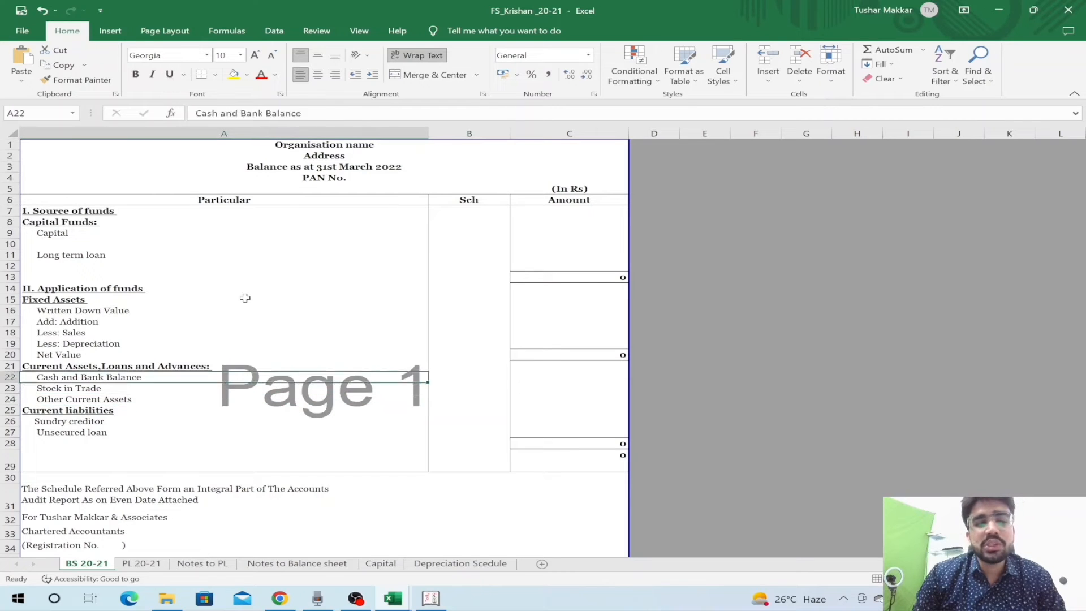
key("Down")
key("Up")
key("Up")
key("Up")
key("Up")
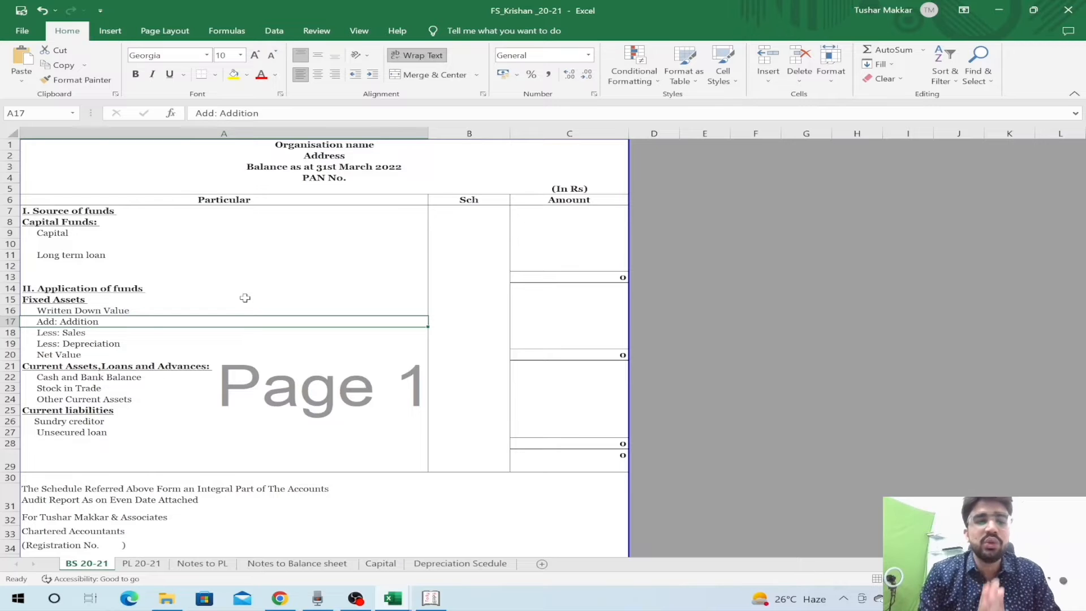
key("Down")
key("Down")
key("Down")
key("Down")
key("Down")
key("Down")
key("Down")
key("Down")
key("Down")
key("Down")
key("Down")
key("Down")
key("Down")
key("Down")
key("Down")
key("Down")
key("Down")
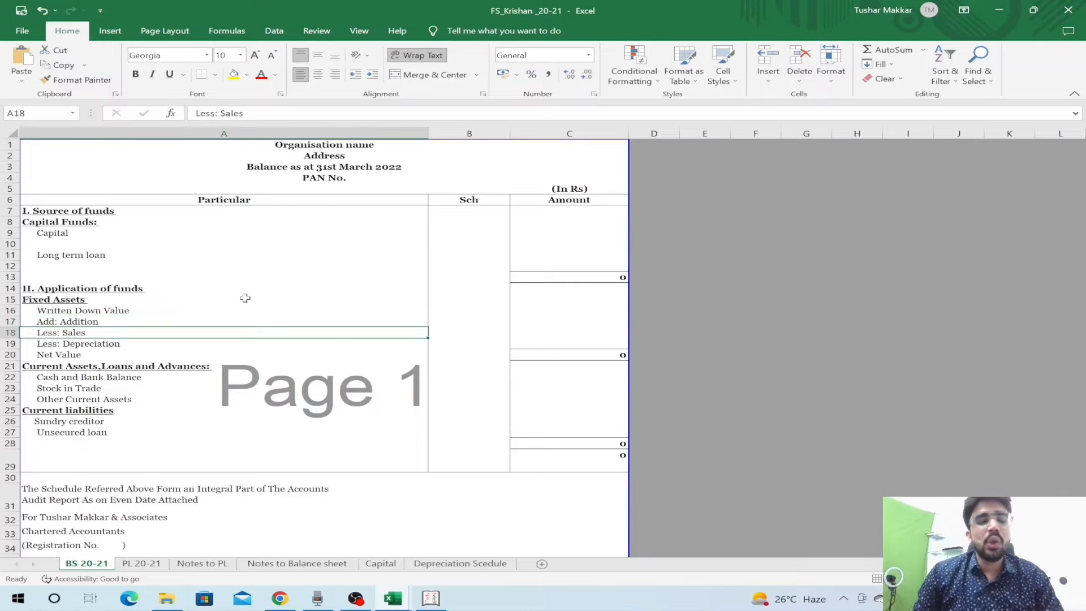
key("Down")
key("Down")
key("Down")
key("Down")
key("Down")
key("Down")
key("Down")
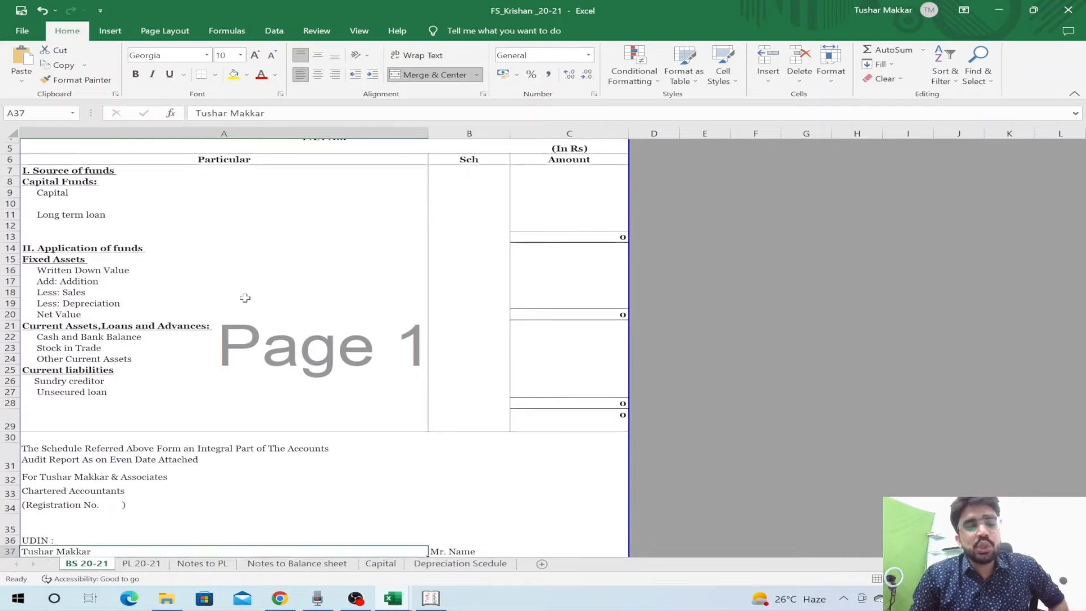
key("Up")
key("Up")
key("Up")
key("Up")
key("Up")
key("Up")
key("Up")
key("Up")
key("Up")
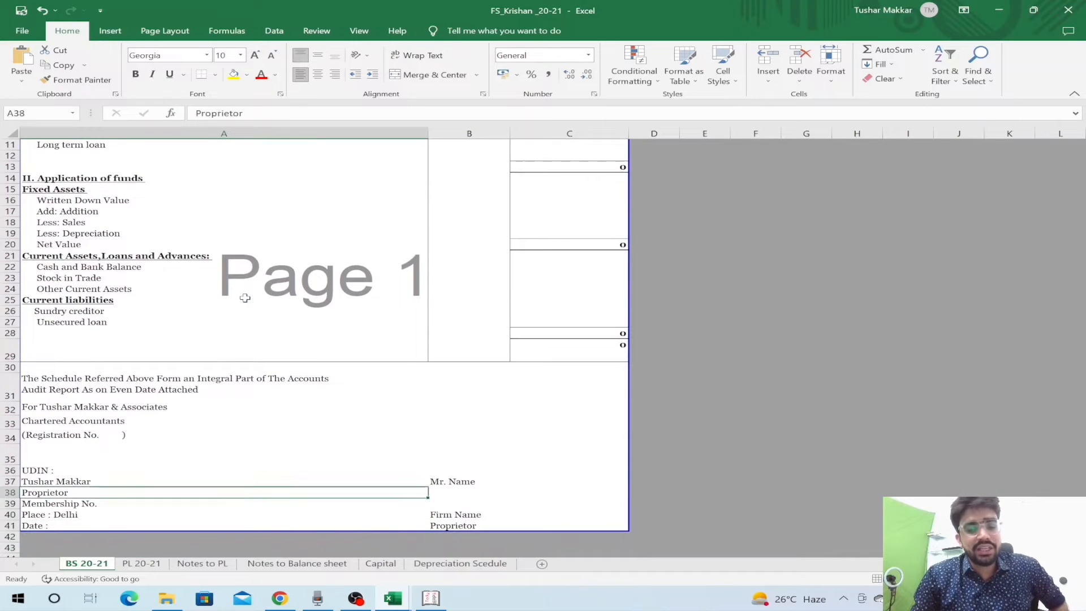
key("Down")
key("Down")
key("Down")
key("Down")
key("Down")
key("Down")
key("Down")
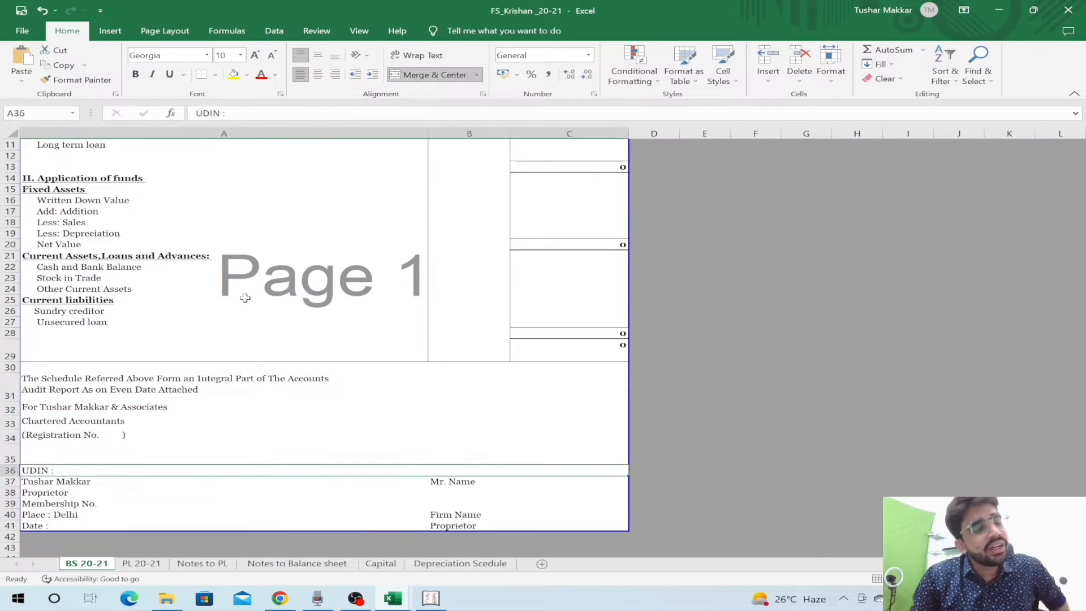
key("Up")
key("Up")
key("Up")
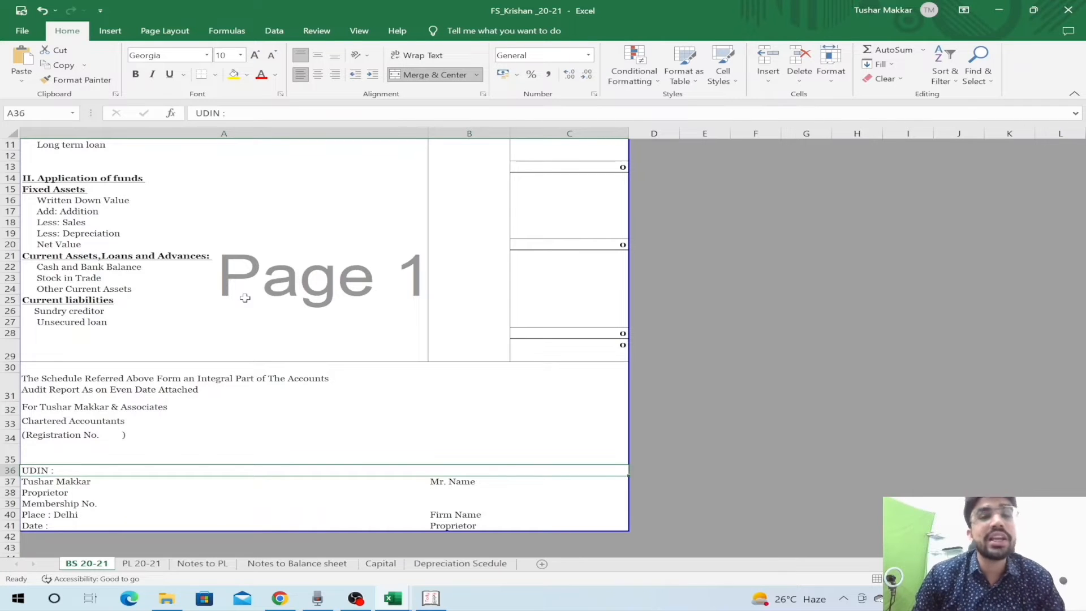
key("Up")
key("Up")
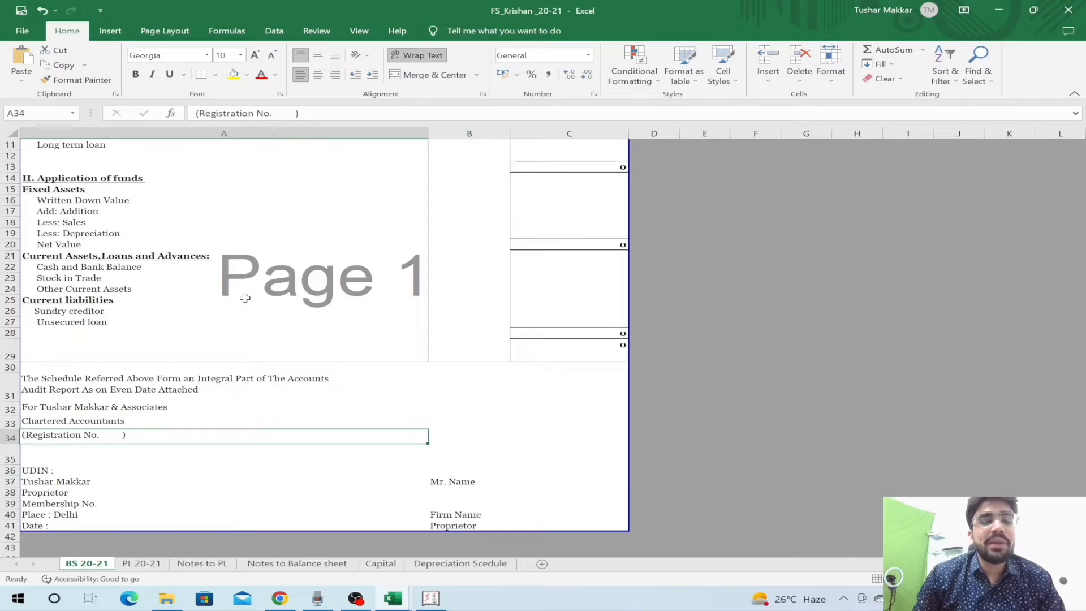
key("Up")
key("Up")
key("Up")
key("Down")
key("Down")
key("Down")
key("Down")
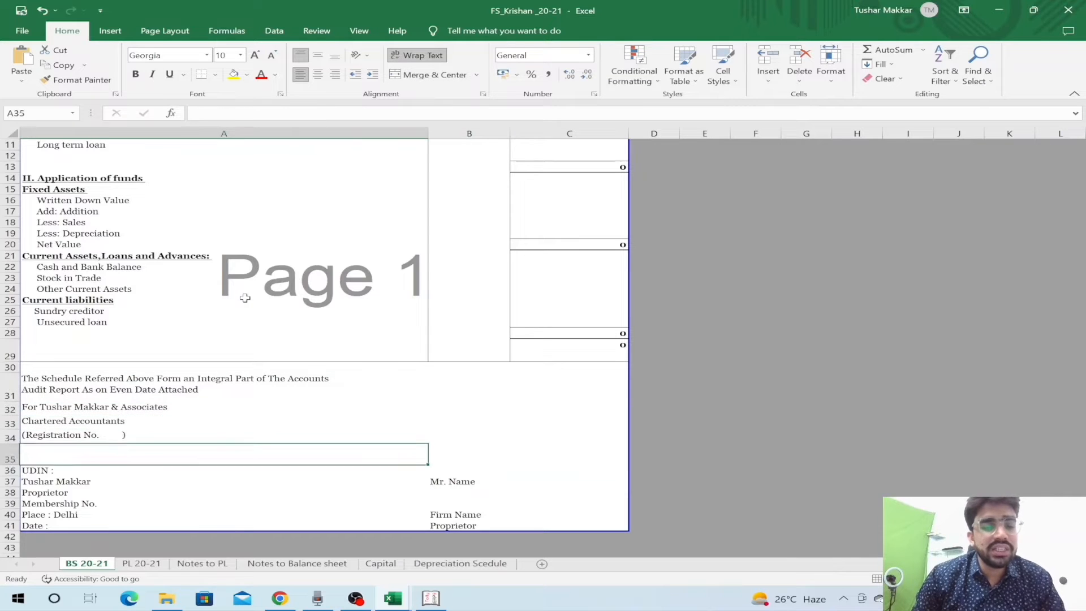
key("Down")
key("Down")
key("Down")
key("Down")
key("Down")
key("Right")
key("Up")
key("Up")
key("Up")
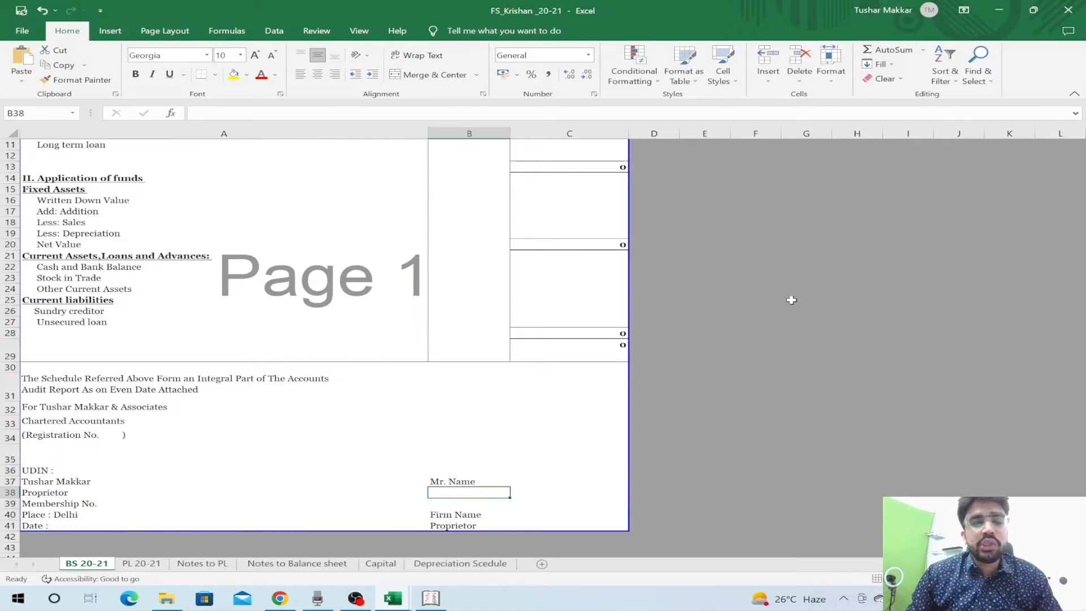
key("Down")
key("Down")
key("Down")
key("Up")
key("Up")
key("Up")
key("shift+space")
key("Left")
key("Right")
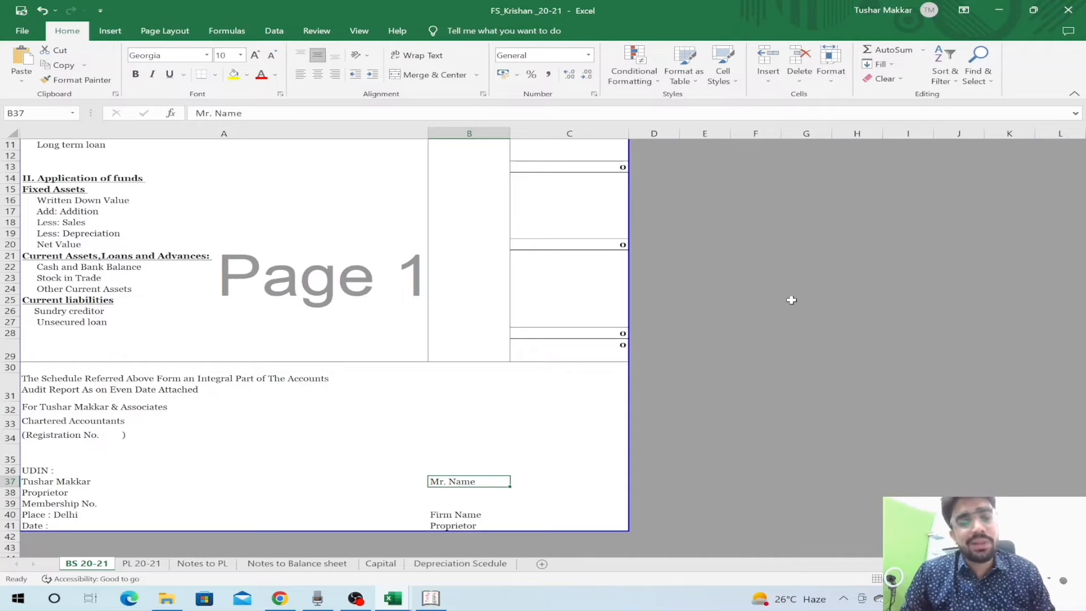
key("Down")
key("Down")
key("Down")
key("Up")
key("Up")
key("Up")
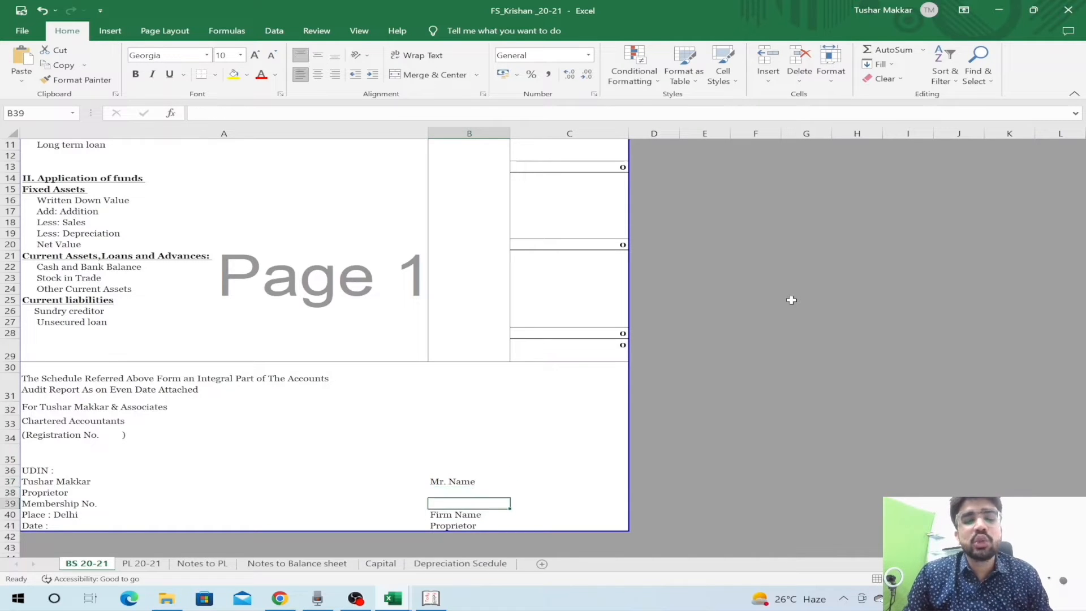
key("Right")
key("Left")
key("Down")
key("Down")
key("Down")
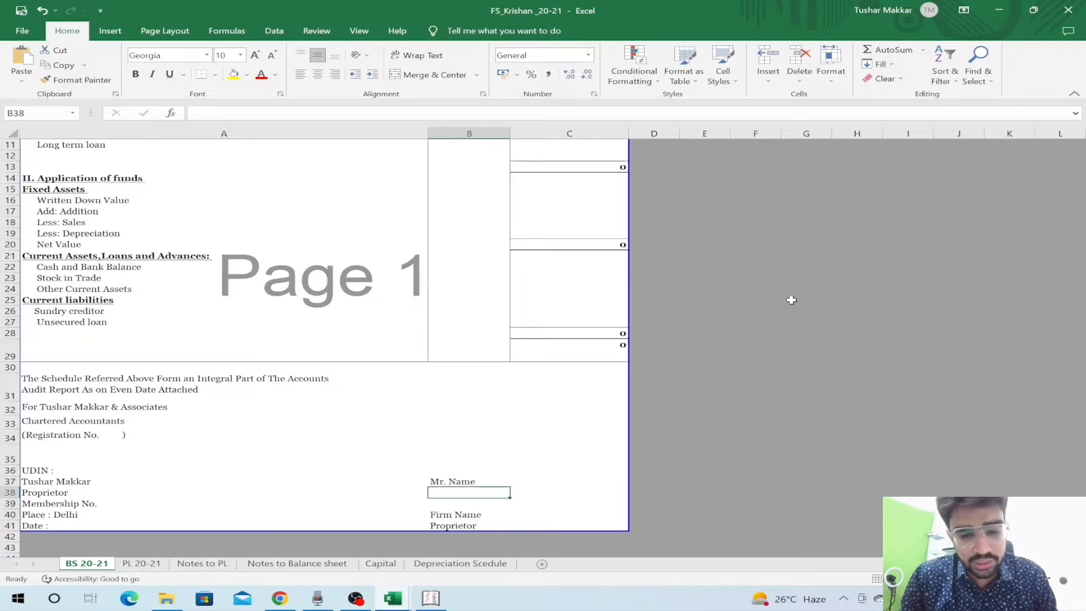
key("Down")
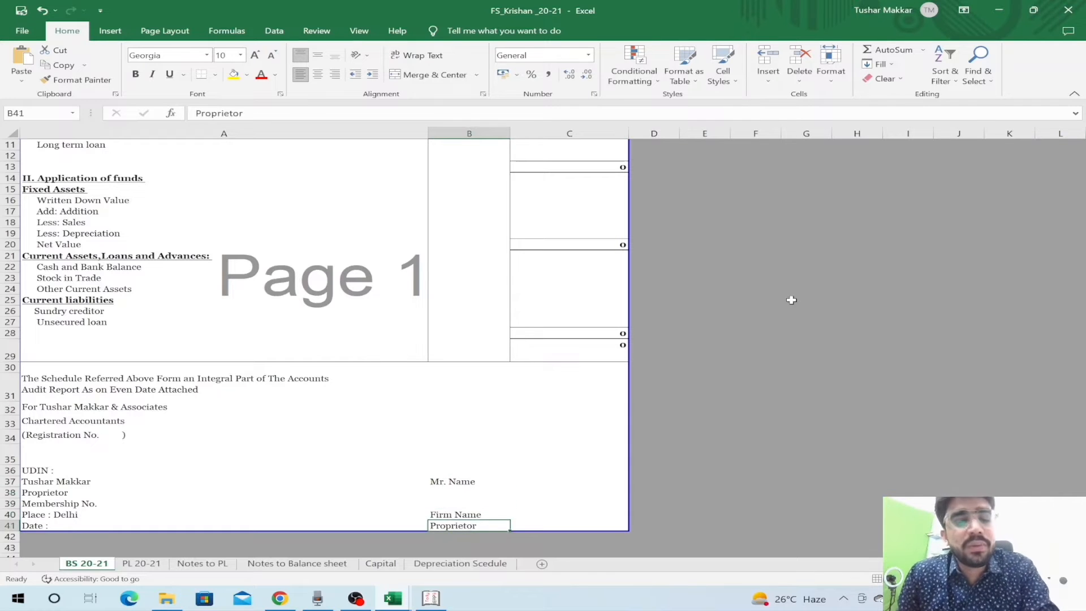
key("Up")
key("Up")
key("Down")
key("Down")
key("Up")
key("Up")
key("Up")
key("Up")
key("Up")
key("Up")
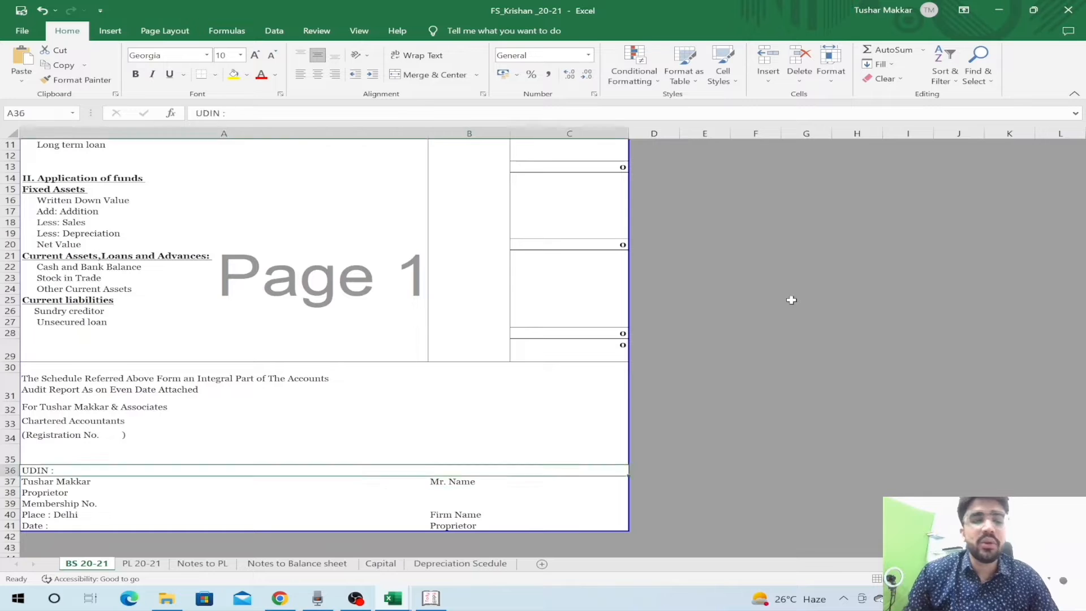
key("Down")
key("Up")
key("Up")
key("Left")
key("Up")
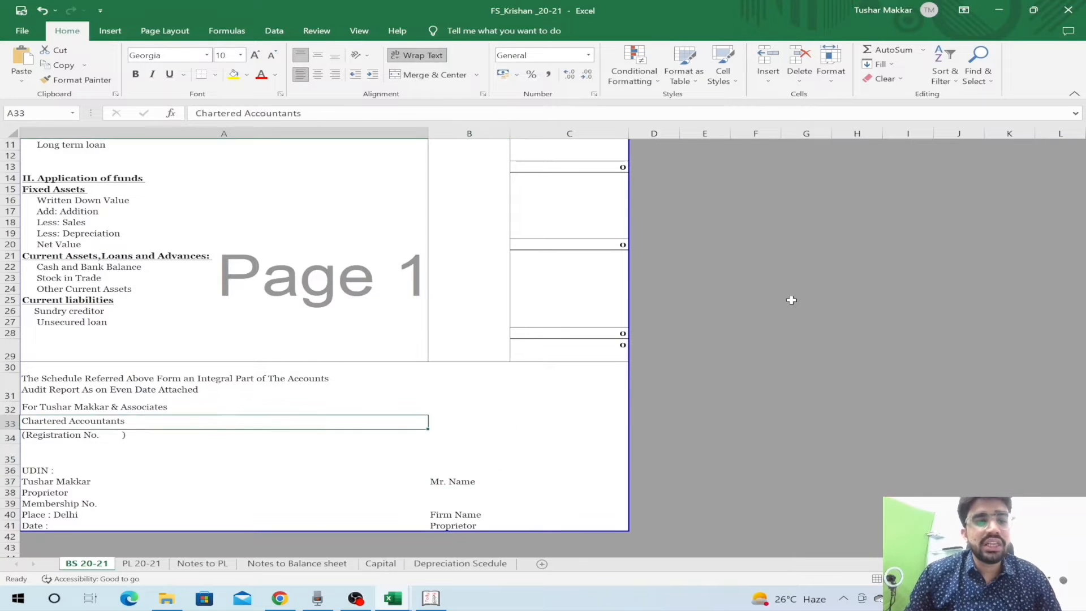
key("Up")
scroll(792, 300, "up", 4)
key("Down")
key("Down")
key("Up")
key("Up")
key("Up")
key("Up")
key("Up")
key("Up")
key("Up")
key("Up")
key("Up")
key("Up")
key("Up")
key("Up")
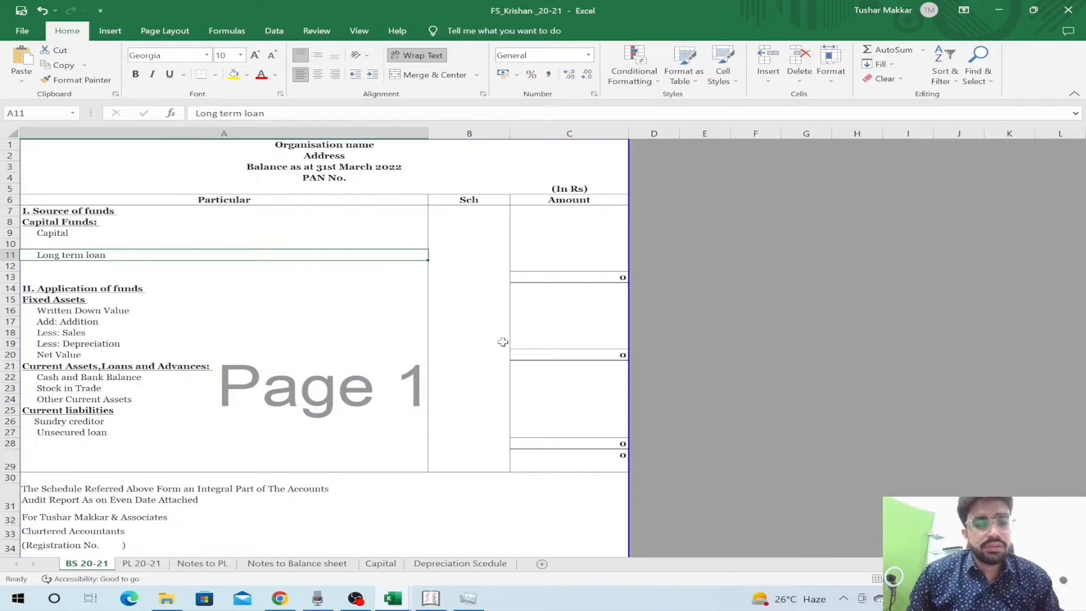
- Review the PL 20-21 sheet's title, Particulars heading and Proprietor signatory rows
key("Down")
key("Down")
key("Down")
key("Down")
key("Down")
key("ctrl+Page_Down")
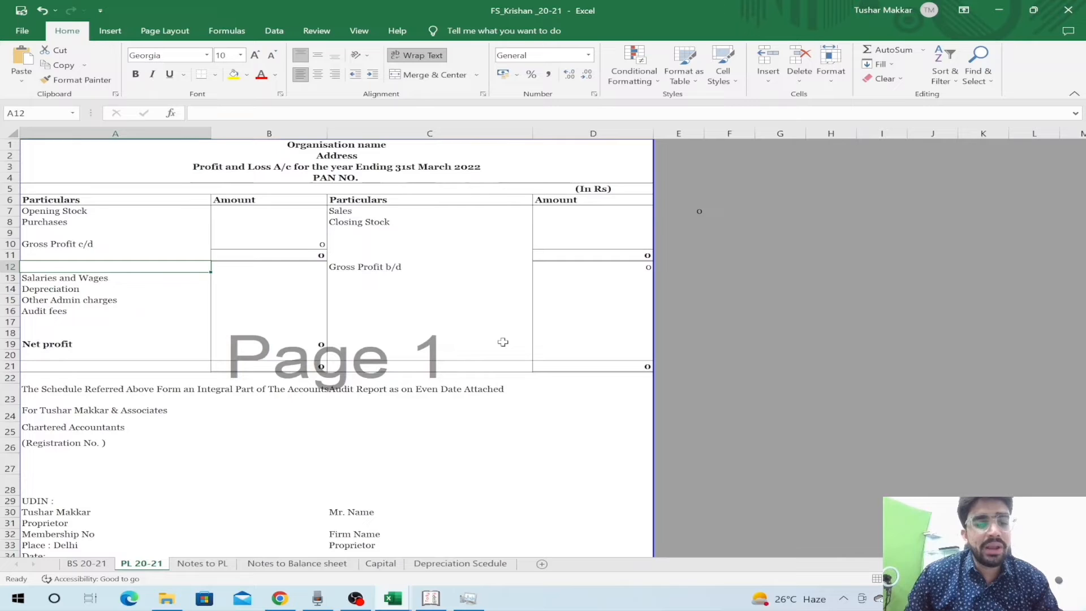
key("Up")
key("Up")
key("Up")
key("Up")
key("Up")
key("Up")
key("Up")
key("Up")
key("Up")
key("Up")
key("Up")
key("Down")
key("Down")
key("Down")
key("Down")
key("Down")
key("Down")
key("Down")
key("Down")
key("Down")
key("Down")
key("Down")
key("Down")
key("Down")
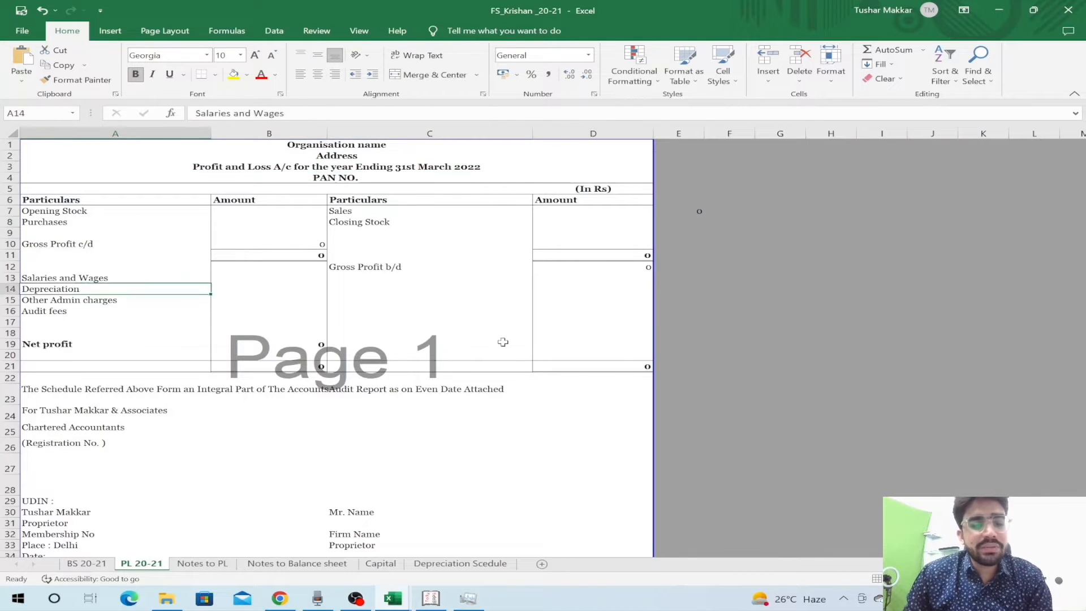
key("Down")
key("Down")
key("Down")
key("Down")
key("Down")
key("Down")
key("Down")
key("Down")
key("Down")
key("Down")
key("Down")
key("Down")
key("Down")
key("Down")
key("Down")
key("Down")
key("Down")
key("Down")
key("Down")
key("Down")
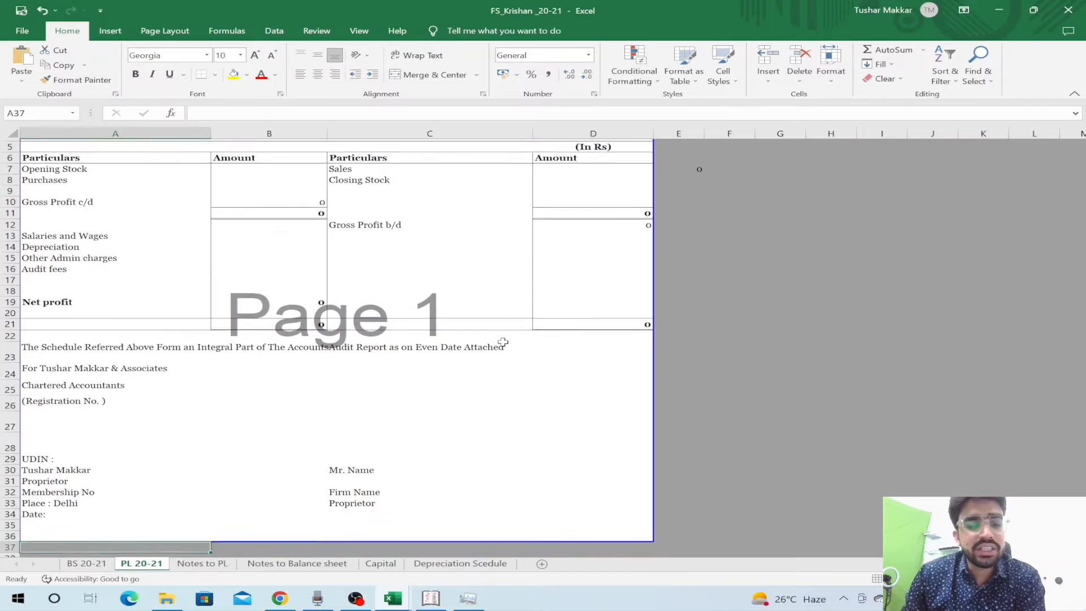
key("Up")
key("Up")
key("Up")
key("Up")
key("Right")
key("Right")
key("Up")
key("Up")
key("Up")
key("Down")
key("Down")
key("Up")
key("Up")
key("Up")
key("Up")
key("Up")
key("Up")
key("Up")
key("Up")
key("Up")
key("Up")
key("Up")
key("Up")
key("Up")
key("Up")
key("Up")
key("Up")
key("Up")
key("Up")
key("Up")
key("Up")
key("Up")
key("Left")
key("Left")
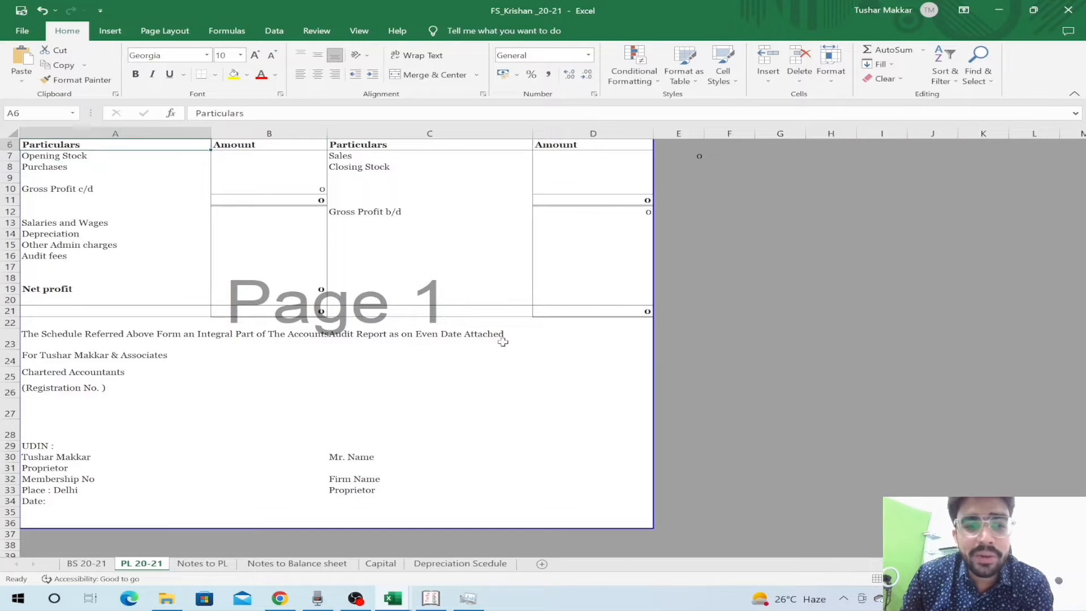
key("Up")
key("Up")
key("Up")
key("Up")
key("Up")
key("Down")
key("Down")
key("Down")
key("Down")
key("Down")
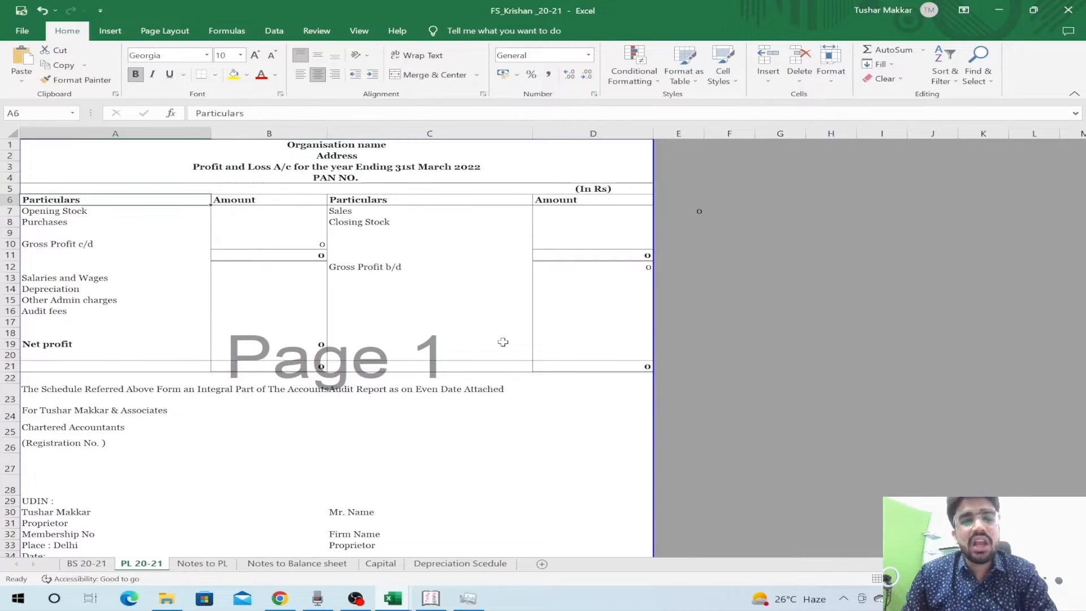
- Check the trading account items and amounts, including the gross total formula in B12
key("Down")
key("Right")
key("Down")
key("Right")
key("Down")
key("Down")
key("Down")
key("Down")
key("Left")
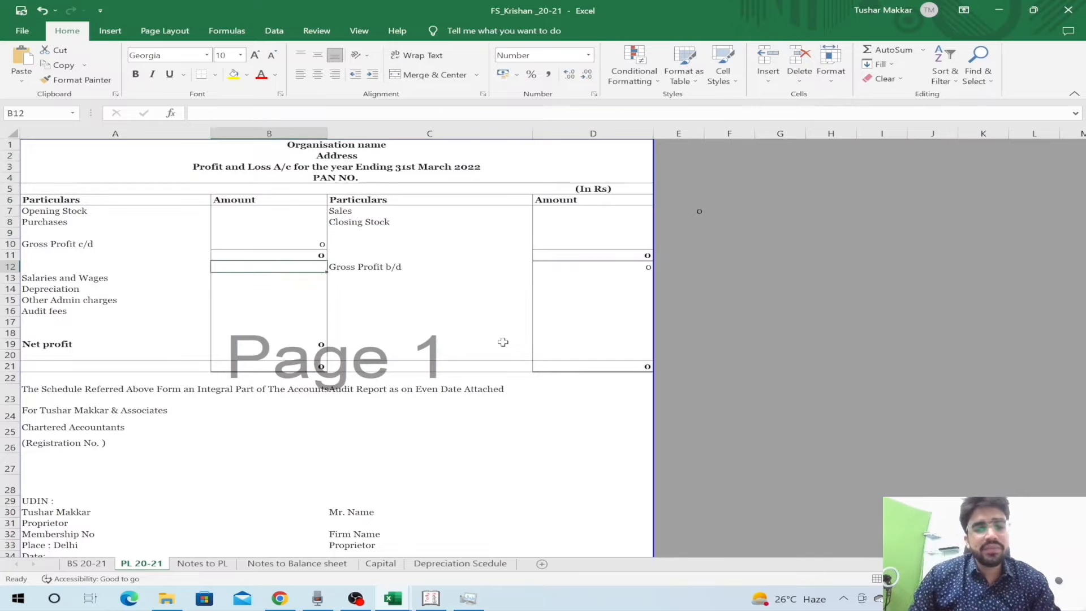
key("Left")
key("Down")
key("Up")
key("Up")
key("Up")
key("Up")
key("Up")
key("Right")
key("Up")
key("Up")
key("Up")
key("Down")
key("Down")
key("Down")
key("Down")
key("Down")
key("Down")
key("Down")
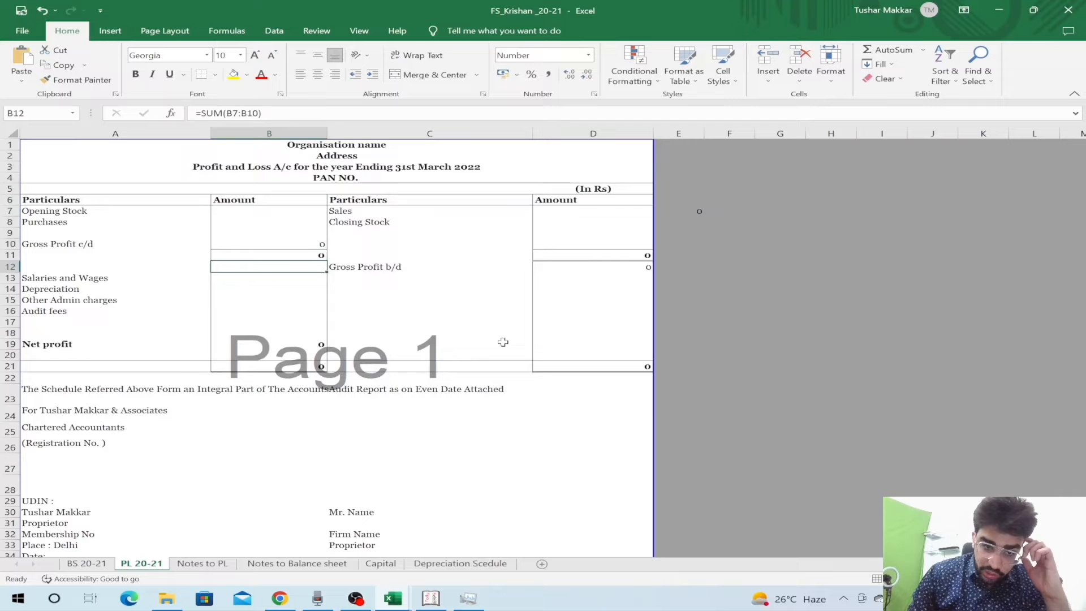
key("Down")
- Enter 'By other income' in C13 below Gross Profit b/d
key("Right")
type("By other income")
key("Return")
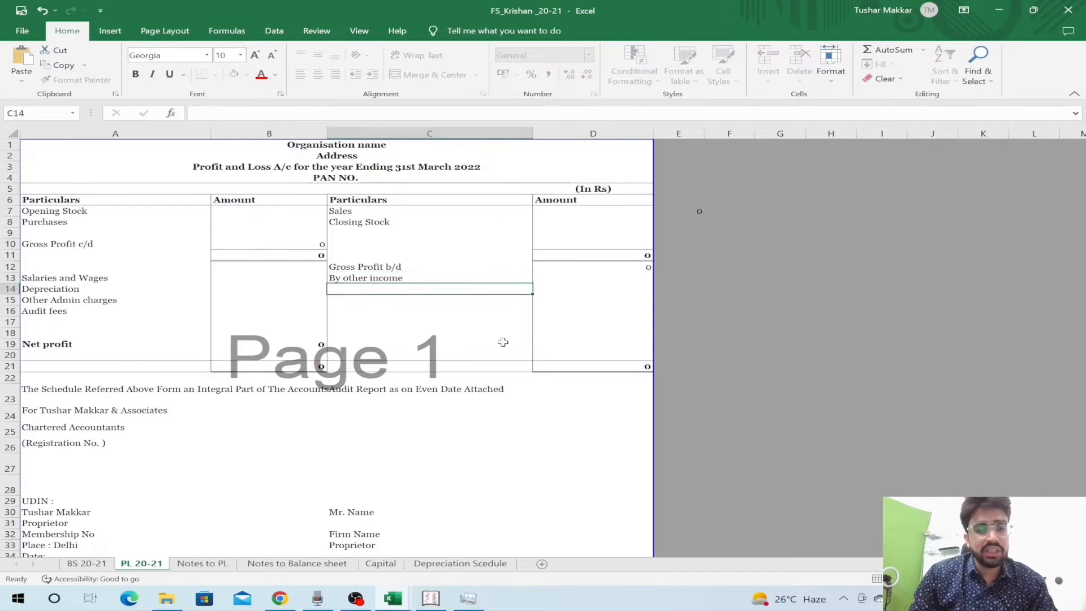
key("Up")
key("Right")
key("Left")
key("Left")
key("Down")
key("Down")
key("Down")
key("Down")
key("Down")
key("Down")
key("Down")
key("Down")
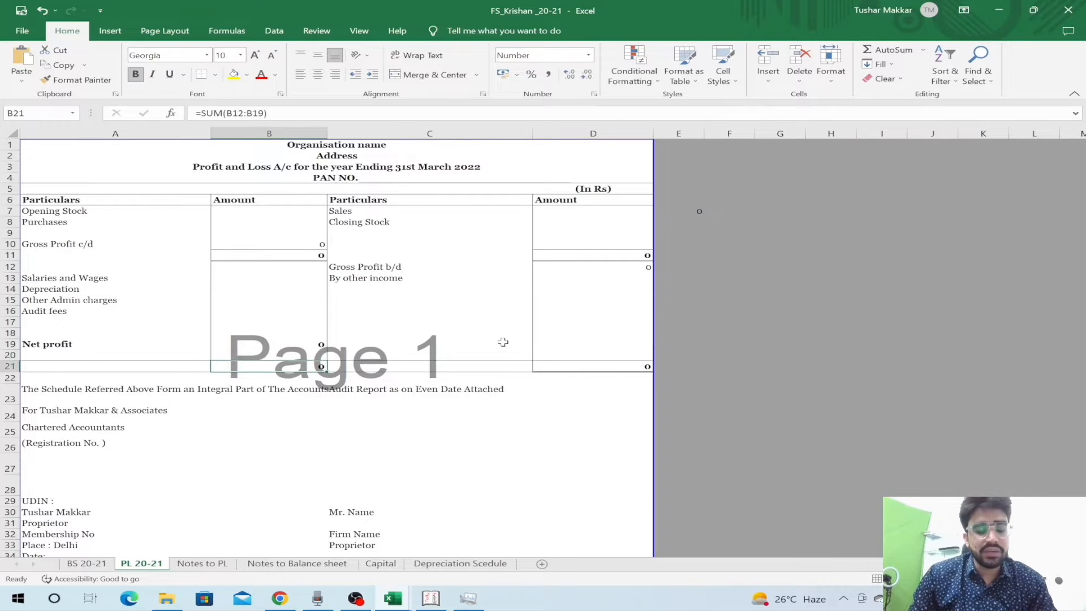
- Compare with the BS 20-21 and Notes to PL sheets, then select column B of PL 20-21
key("ctrl+Page_Up")
key("ctrl+Page_Down")
key("ctrl+Page_Down")
key("ctrl+Page_Up")
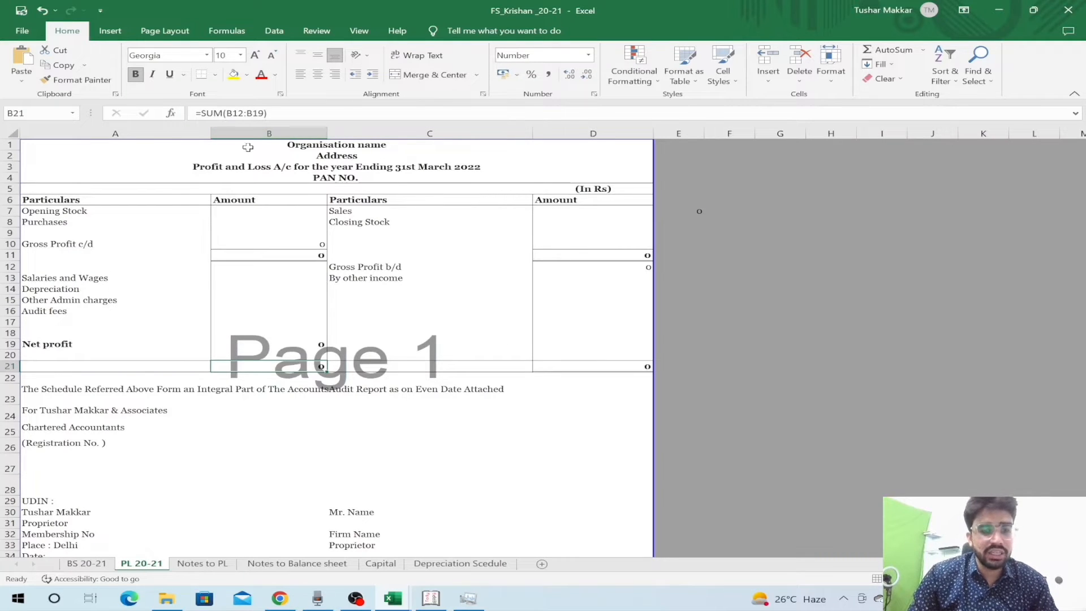
left_click(254, 129)
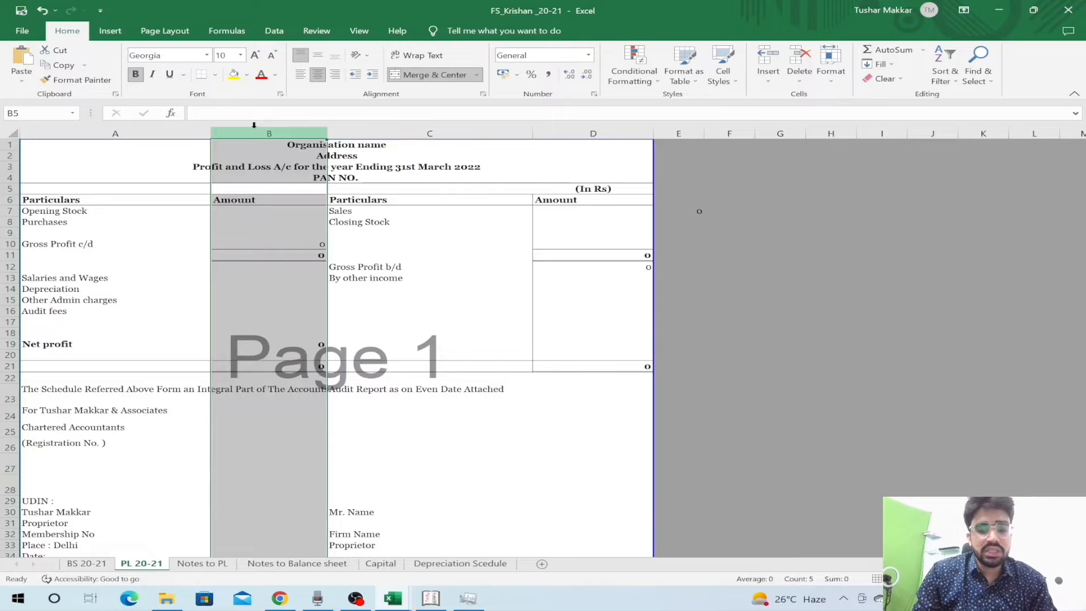
- Insert a narrow Schedule column B on PL 20-21 and give Purchases schedule number 1
key("ctrl+shift+equal")
left_click_drag(402, 128, 330, 143)
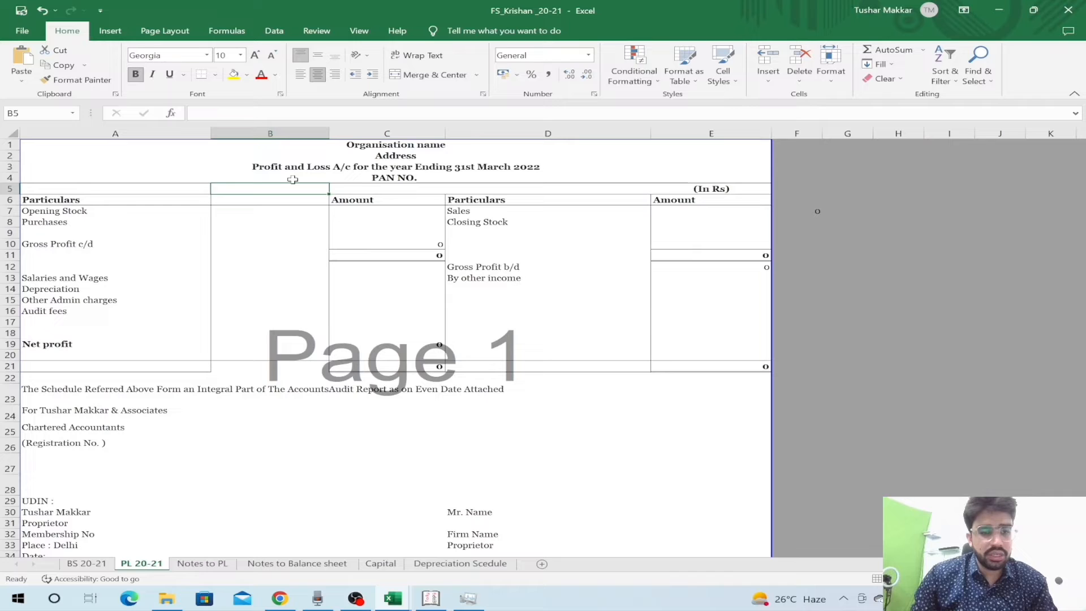
key("Down")
type("Sc")
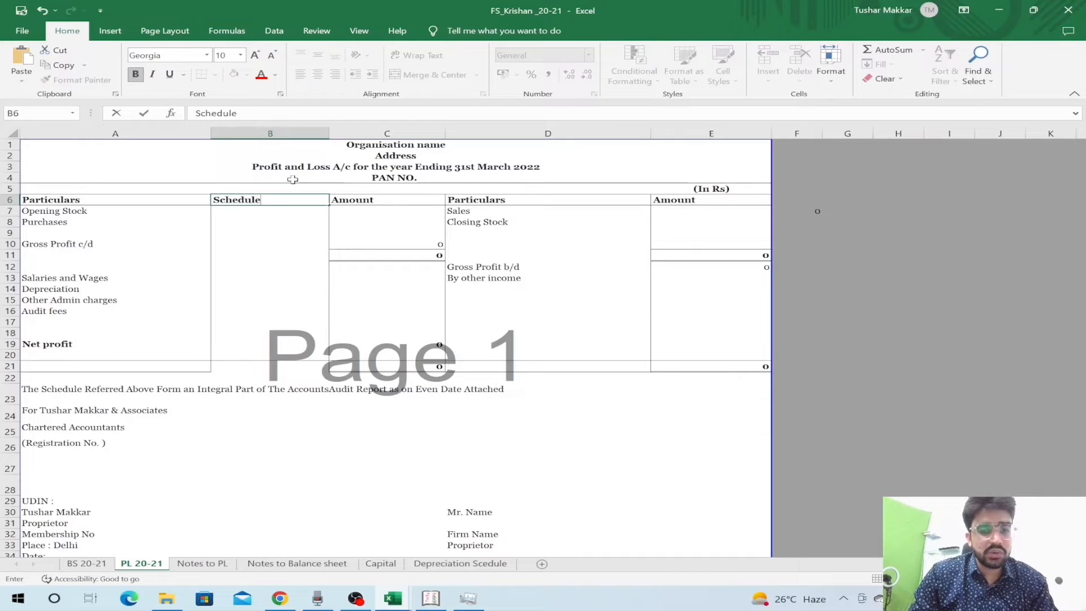
key("Return")
key("Return")
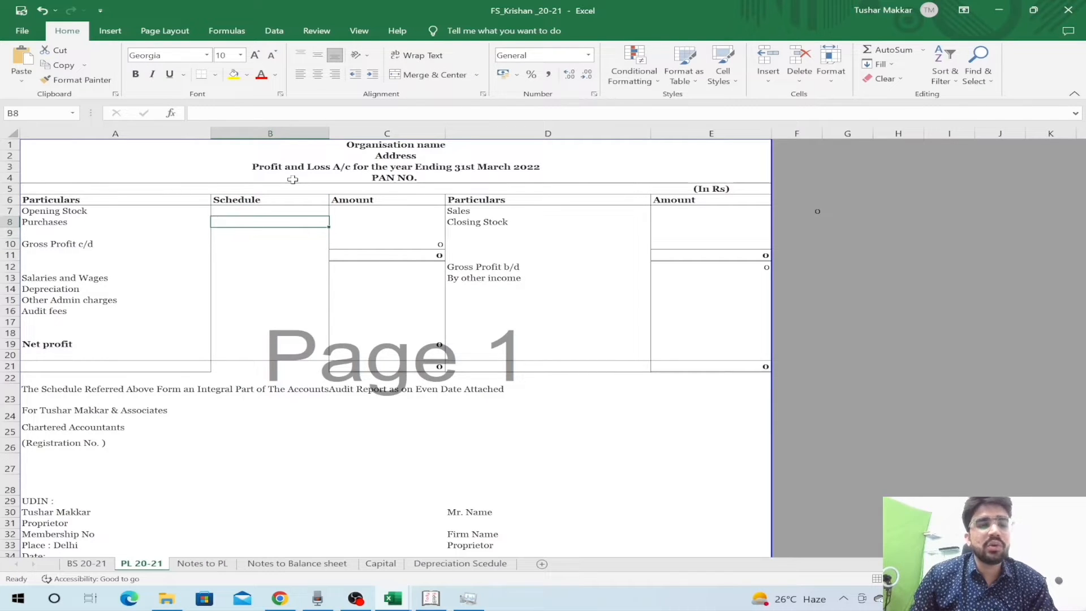
type("1")
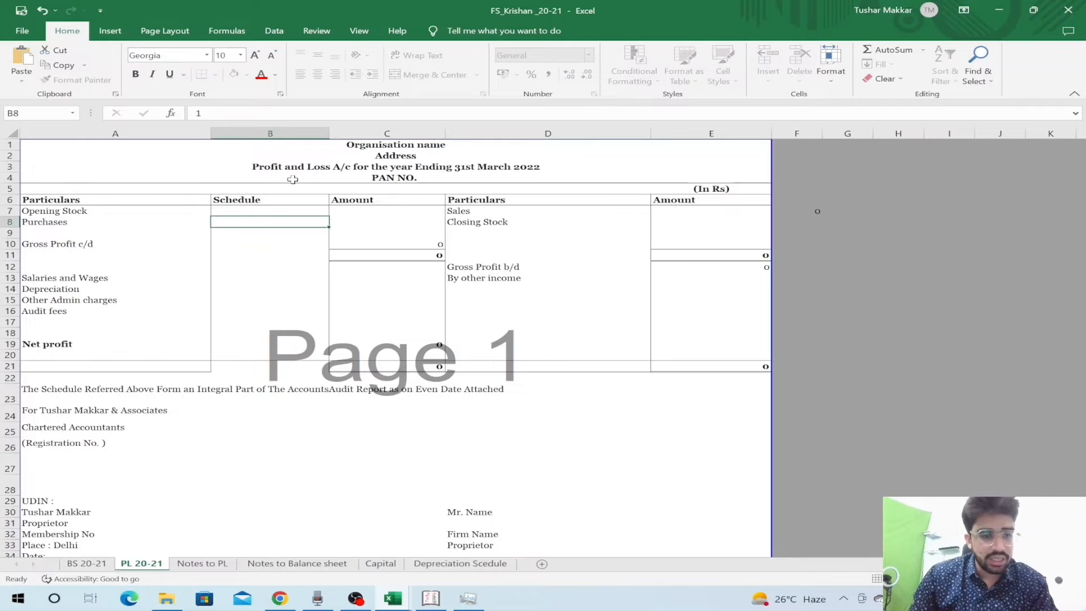
key("Return")
key("Down")
key("Down")
key("Down")
key("Down")
key("Left")
- On BS 20-21, give Other Current Assets schedule number 2 in B24
key("ctrl+Page_Up")
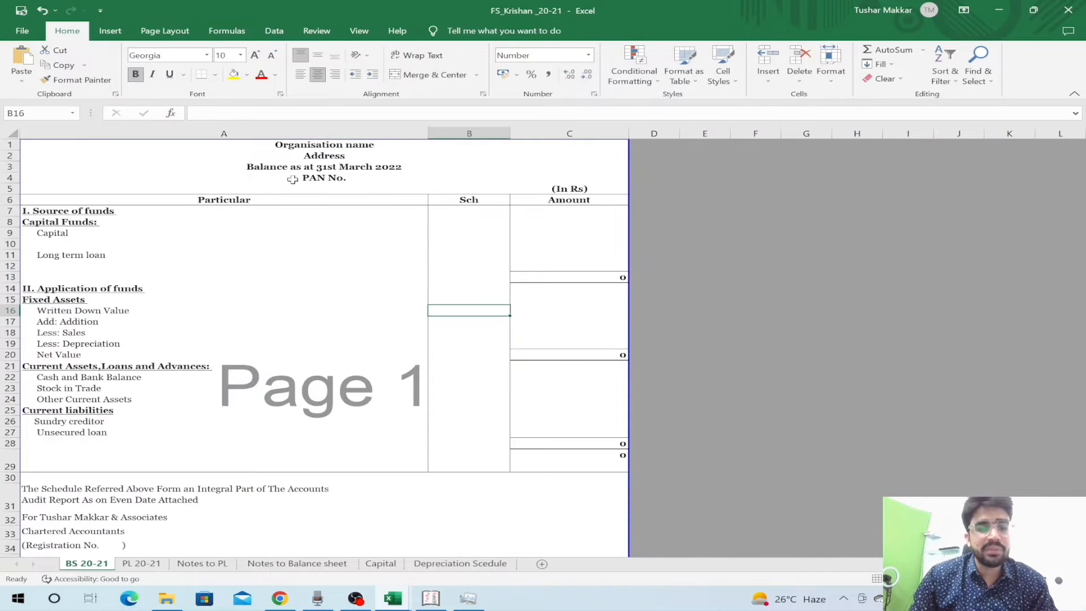
key("Down")
key("Down")
key("Down")
key("Down")
key("Down")
key("Down")
key("Down")
key("Down")
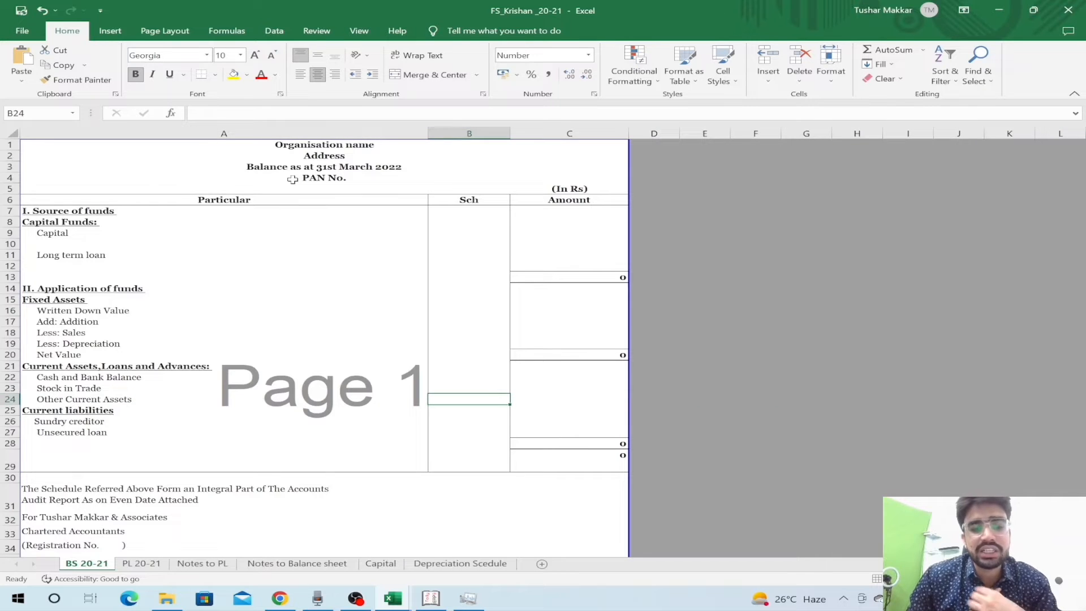
key("Up")
key("Up")
key("Up")
key("Up")
key("Up")
key("Up")
key("Up")
key("Down")
key("Down")
key("Down")
key("Down")
key("Down")
key("Down")
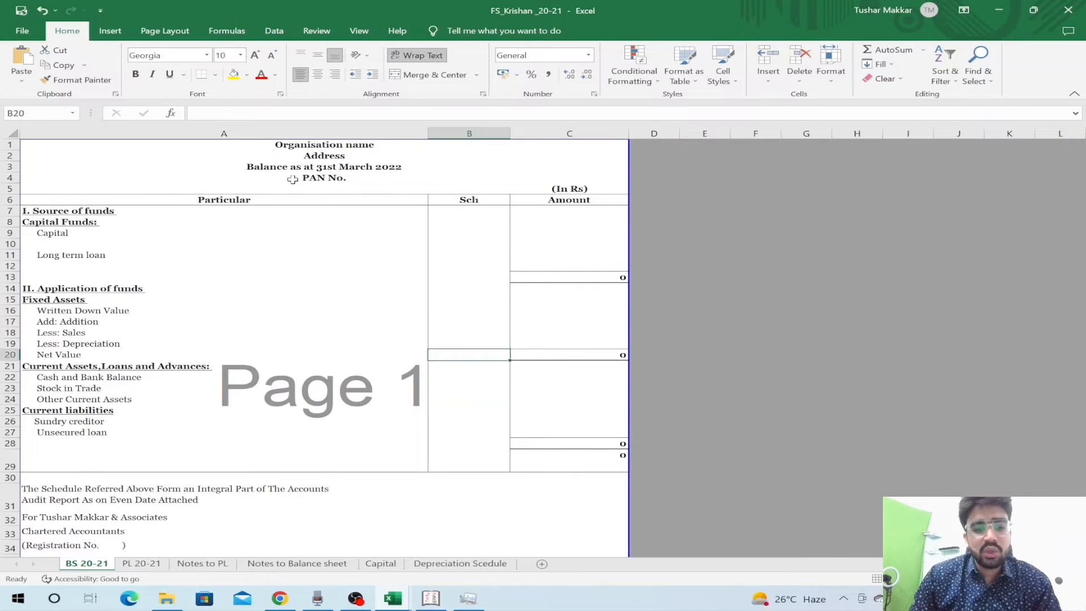
key("Down")
type("2")
key("Return")
- Go to the Notes to Balance sheet schedule cell beside Other Current Assets
key("ctrl+Page_Down")
key("ctrl+Page_Down")
key("ctrl+Page_Down")
key("Down")
key("Down")
key("Down")
key("Down")
key("Down")
key("Down")
key("Down")
key("Down")
key("Right")
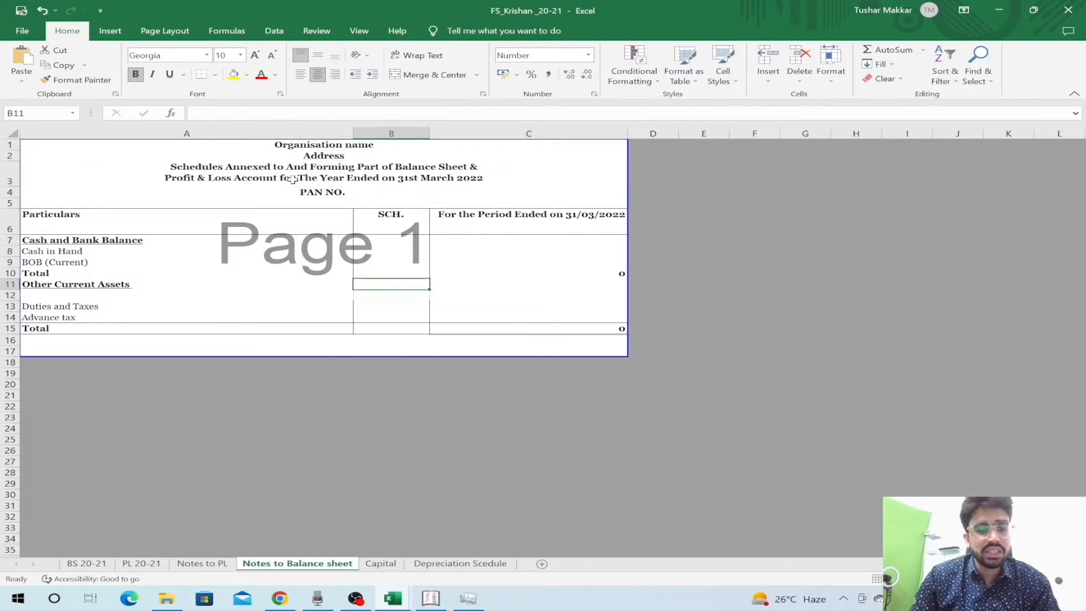
- Enter schedule number 2 for the Other Current Assets note and select its items
type("2")
key("Up")
key("Left")
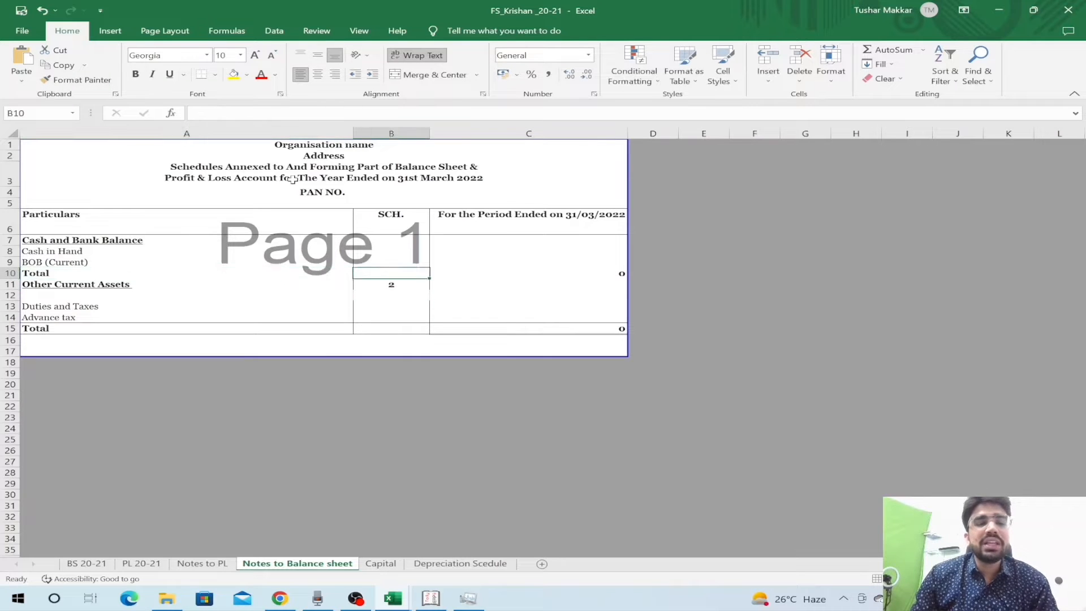
key("Up")
key("Up")
key("Up")
key("Right")
key("Right")
key("Down")
key("Down")
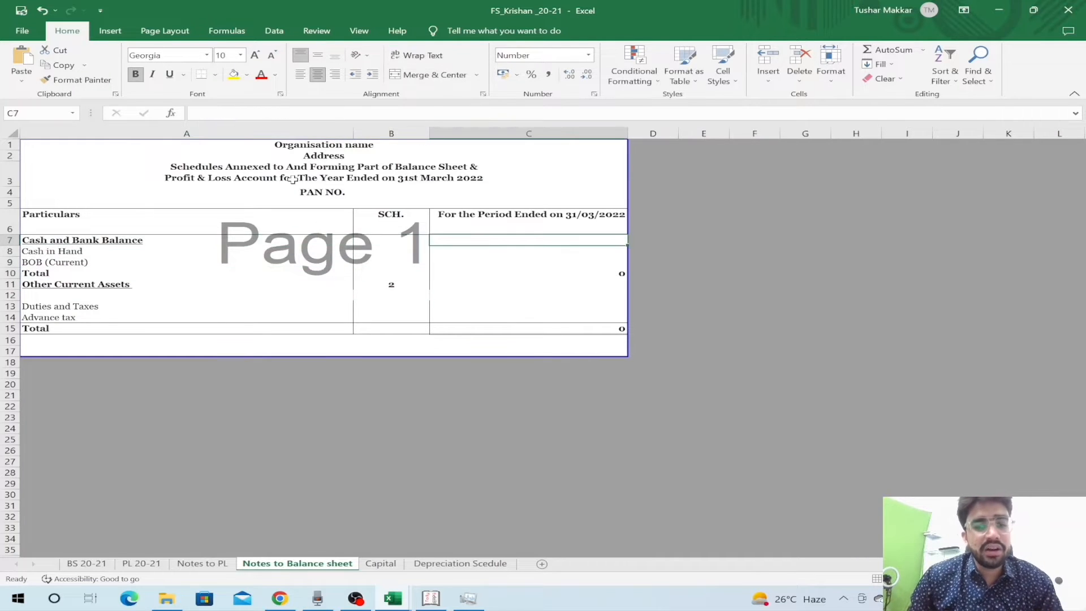
key("Down")
key("Left")
key("Down")
key("Left")
key("Down")
key("Down")
key("shift+Down")
key("shift+Down")
key("shift+Down")
key("shift+Down")
- Link BS 20-21's Other Current Assets amount to the note's total, 'Notes to Balance sheet'!B15
key("ctrl+Page_Up")
key("ctrl+Page_Up")
key("ctrl+Page_Up")
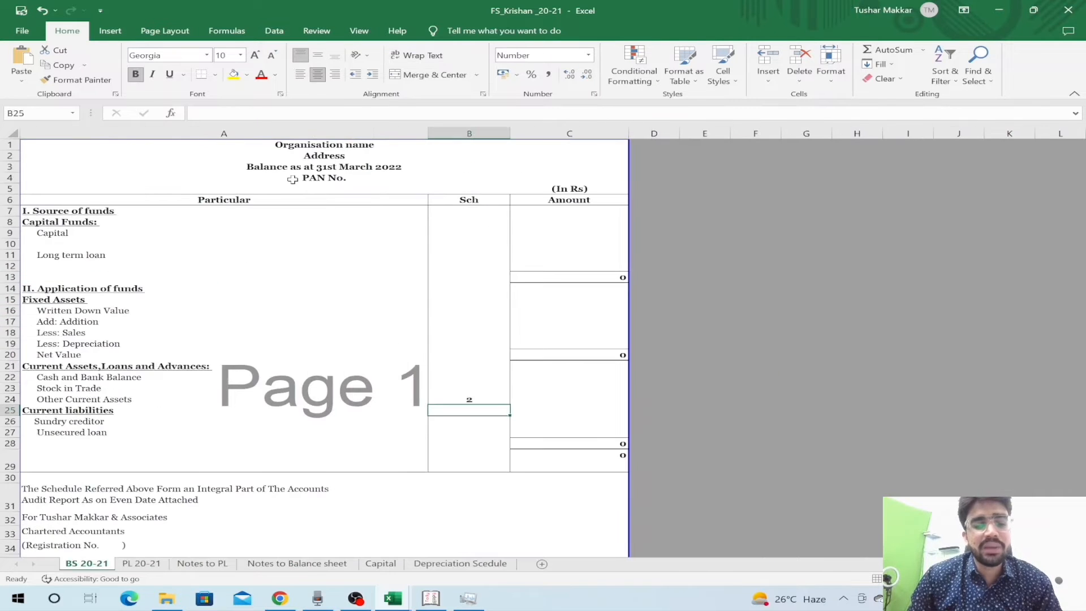
key("Up")
key("Up")
key("Down")
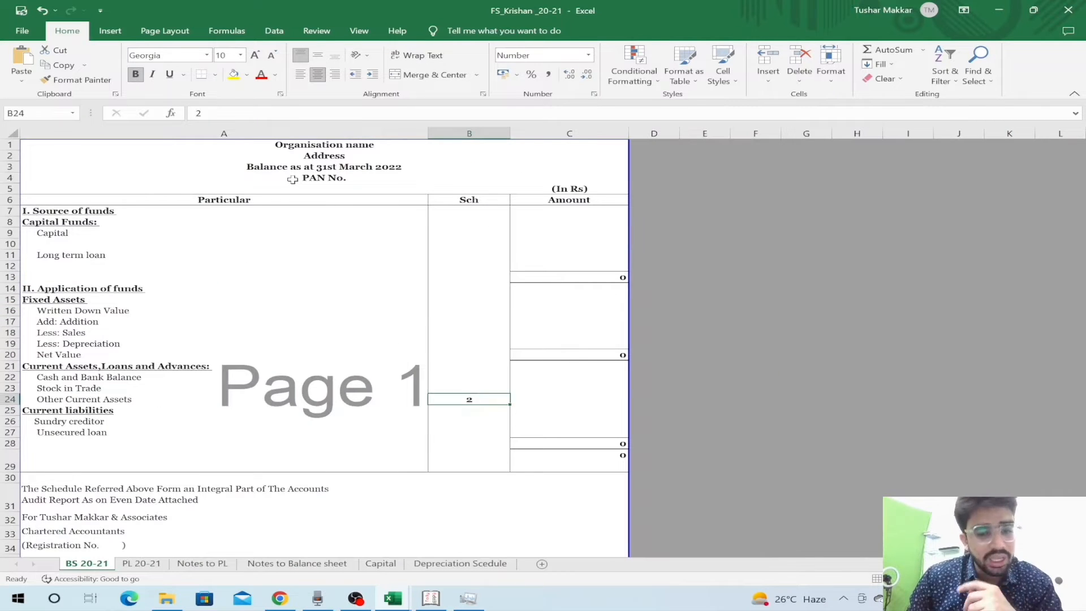
key("Right")
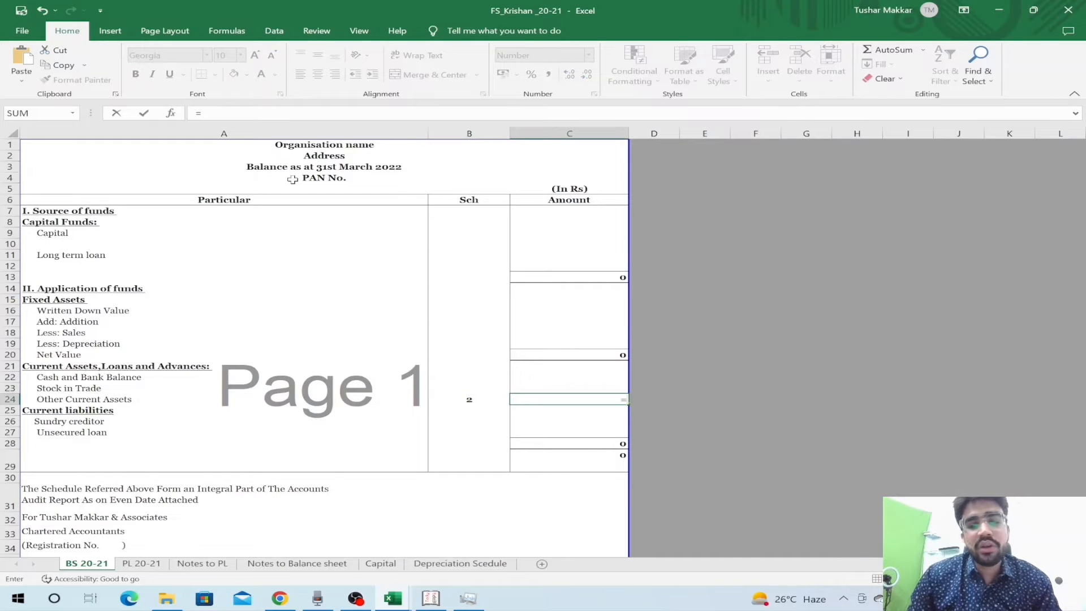
key("ctrl+Page_Down")
key("ctrl+Page_Down")
key("ctrl+Page_Down")
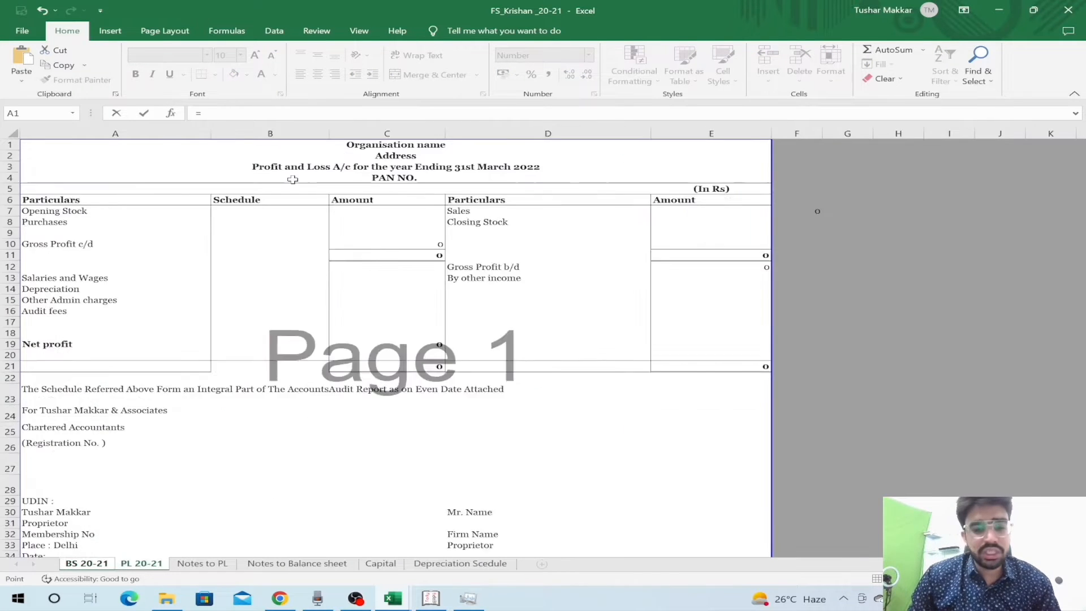
key("Down")
key("Down")
key("Down")
key("Down")
key("Down")
key("Down")
key("Down")
key("Down")
key("Down")
key("Down")
key("Down")
key("Down")
key("Down")
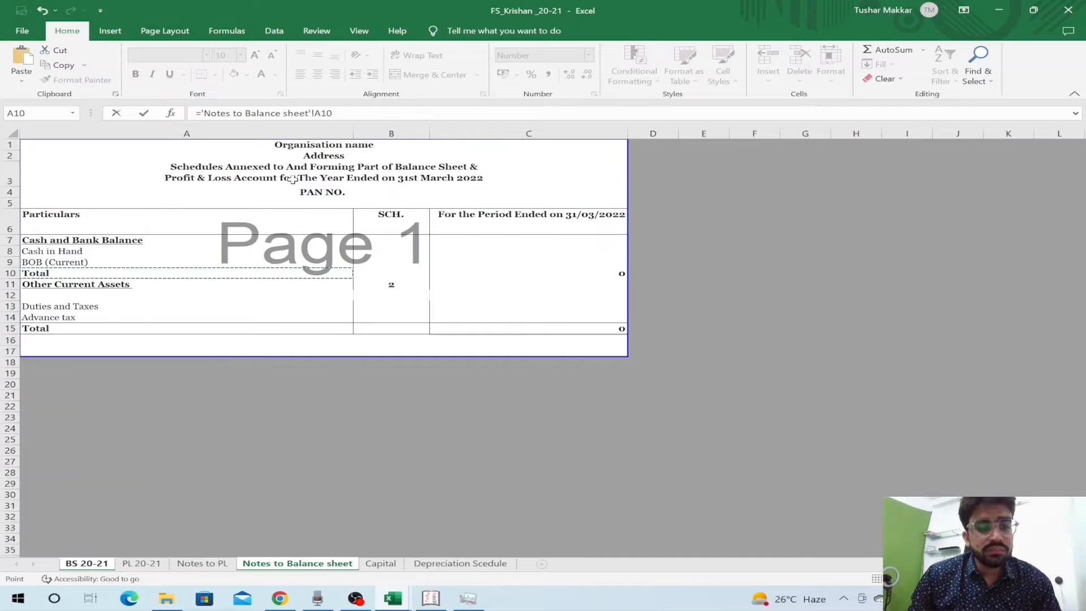
key("Right")
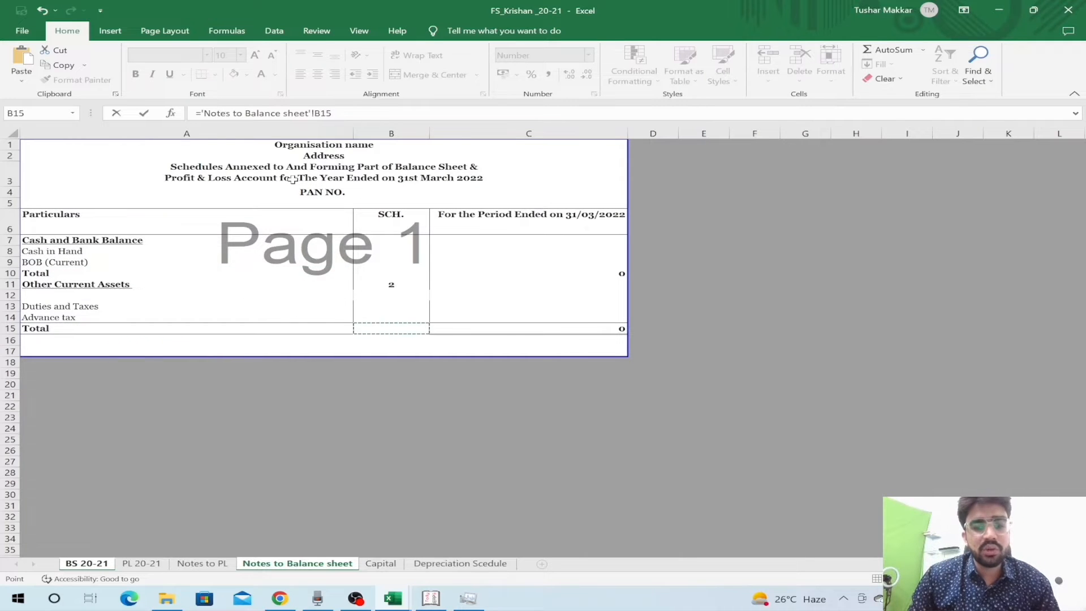
key("Return")
key("Left")
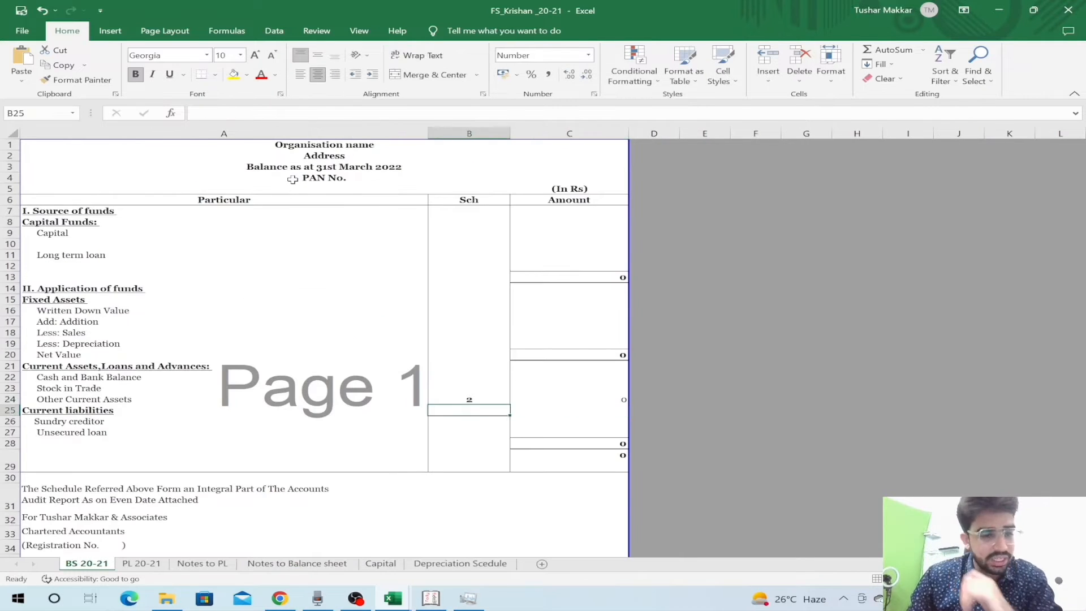
key("Left")
key("Down")
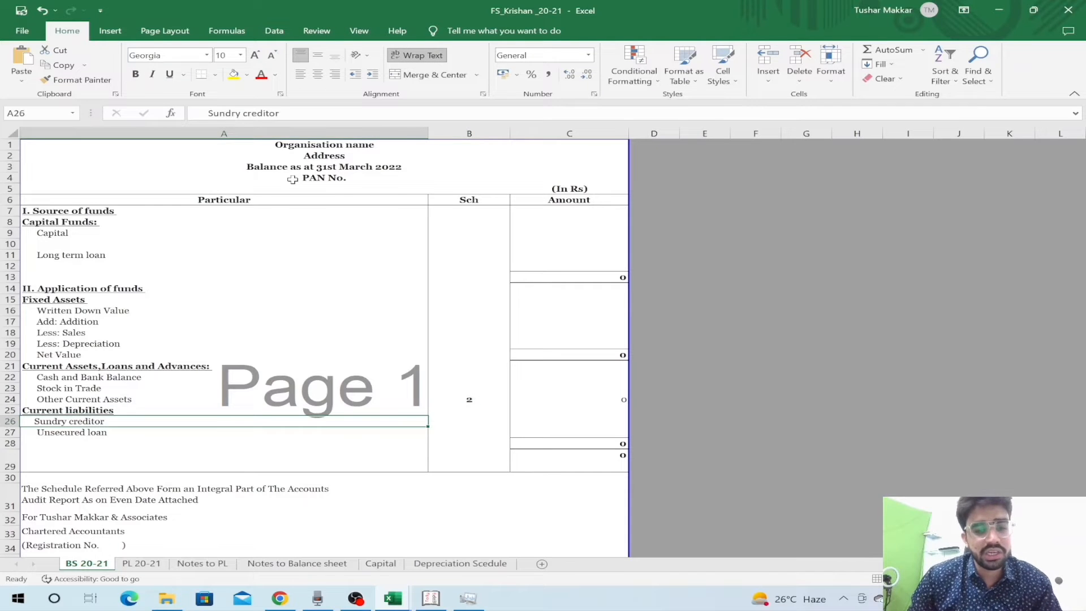
key("Right")
key("Up")
key("Up")
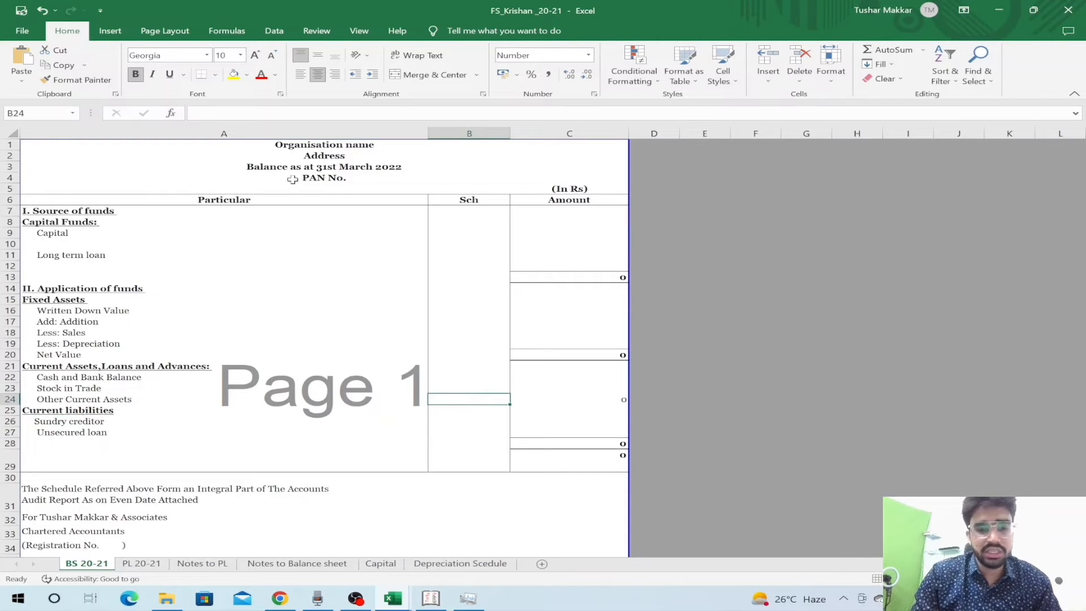
key("ctrl+Up")
key("Down")
key("Down")
key("Down")
key("Left")
- Change the Capital note's net profit label from 2020-21 to 'By Net Profit(2021-22)'
key("Right")
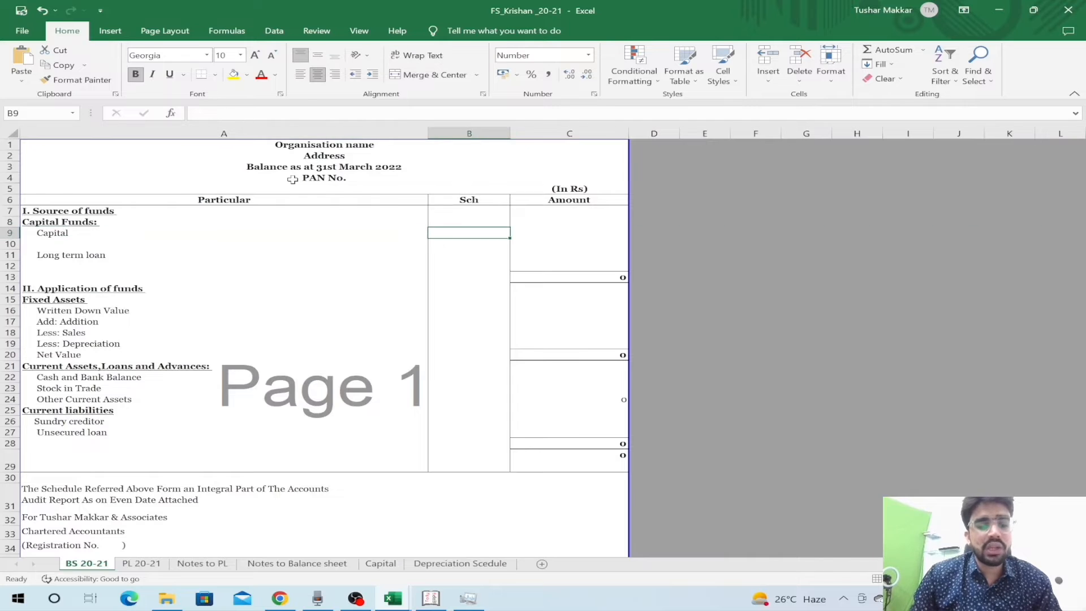
key("ctrl+Page_Down")
key("ctrl+Page_Down")
key("ctrl+Page_Down")
key("ctrl+Page_Down")
key("ctrl+Page_Down")
key("ctrl+Page_Up")
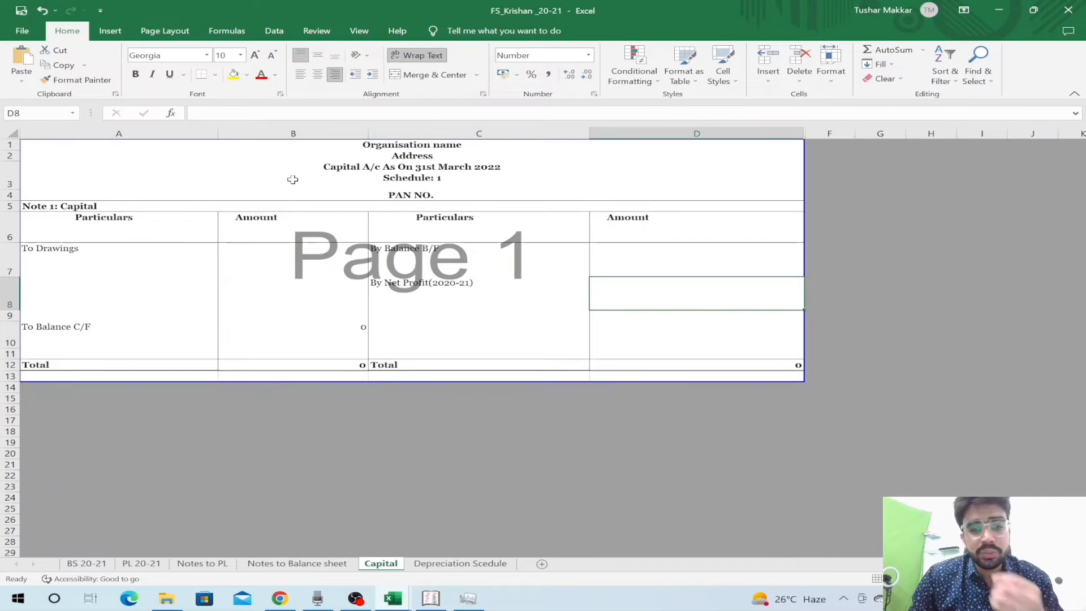
key("Left")
key("Left")
key("Left")
key("Right")
key("Right")
key("Left")
key("Left")
key("Right")
key("Right")
key("F2")
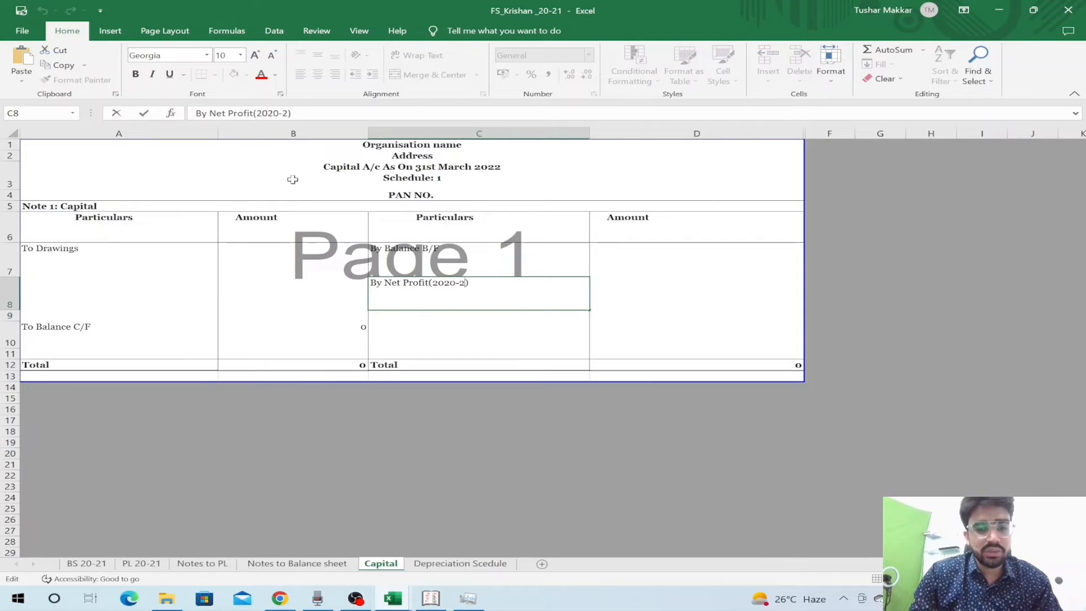
key("ctrl+Return")
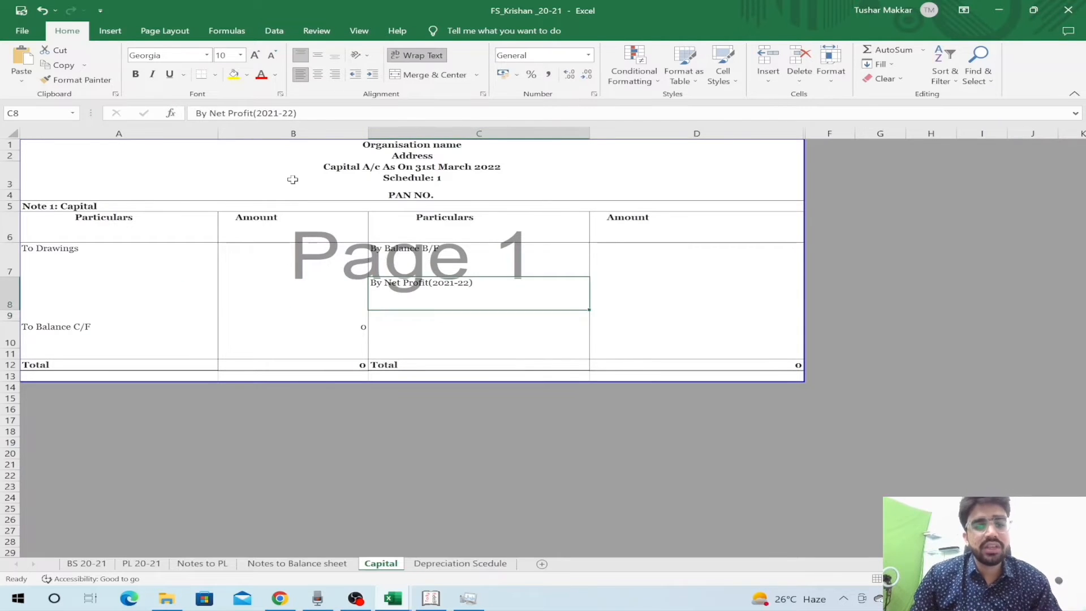
- Go back to the BS 20-21 sheet's Application of funds rows
key("Left")
key("Left")
key("Right")
key("Left")
key("Right")
key("ctrl+Page_Down")
key("ctrl+Page_Up")
key("ctrl+Page_Up")
key("ctrl+Page_Up")
key("ctrl+Page_Up")
key("ctrl+Page_Up")
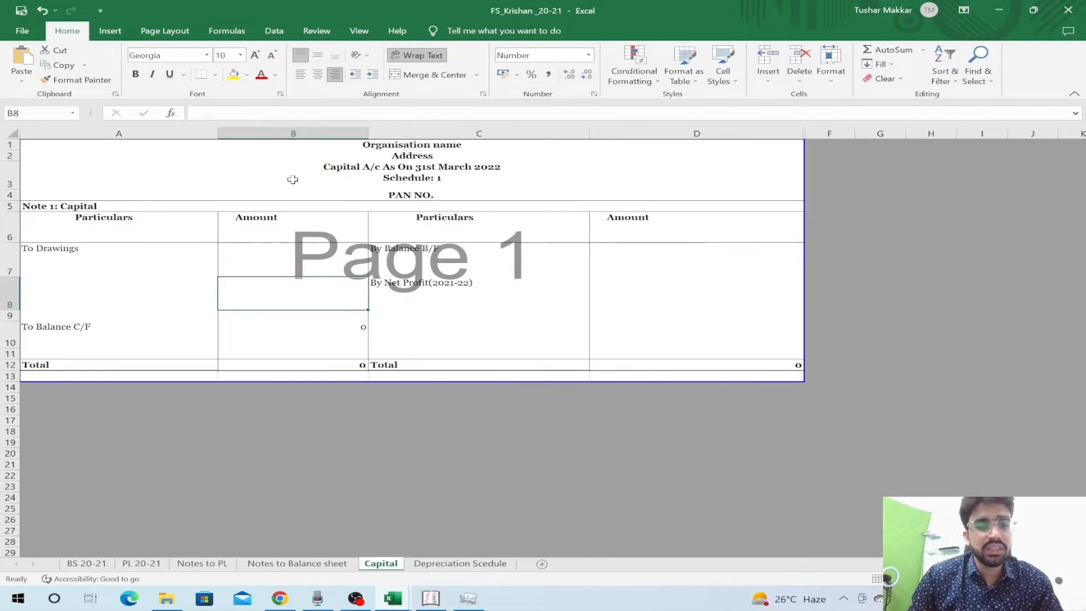
key("Down")
key("Down")
key("Down")
key("Down")
key("Down")
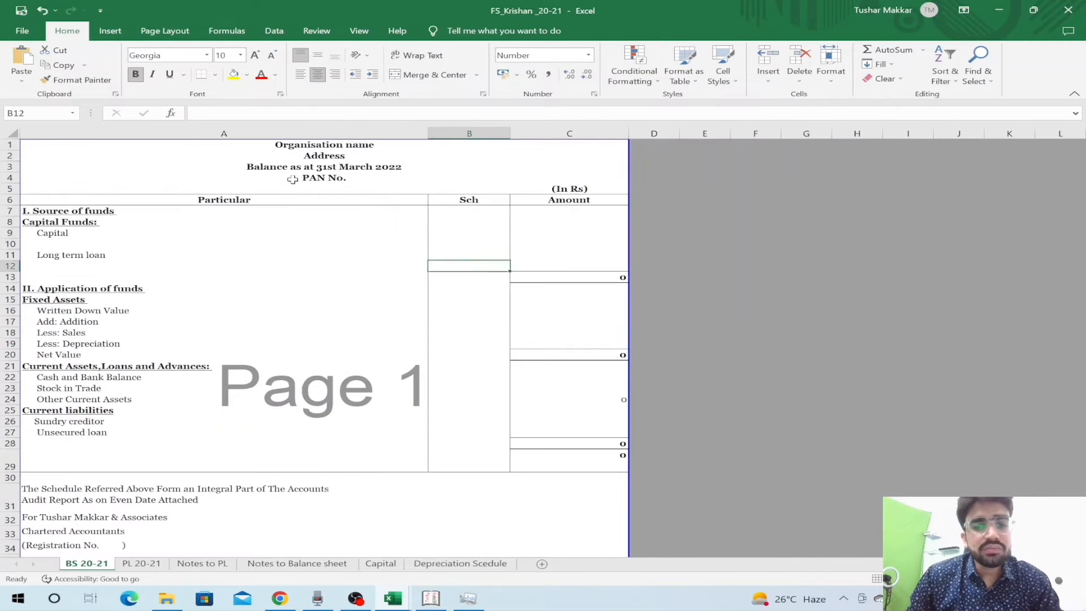
key("Right")
- Replace Salaries and Wages in PL 20-21 cell A13 with 'Employee benefits expenses'
key("ctrl+Page_Down")
key("ctrl+Page_Down")
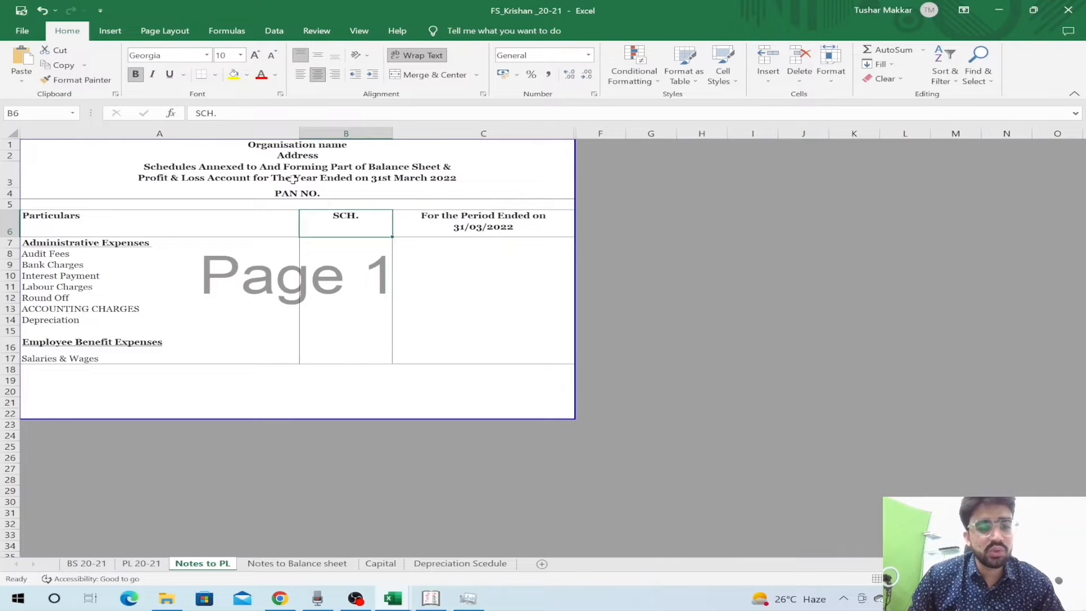
key("Left")
key("Down")
key("Down")
key("Down")
key("Down")
key("Down")
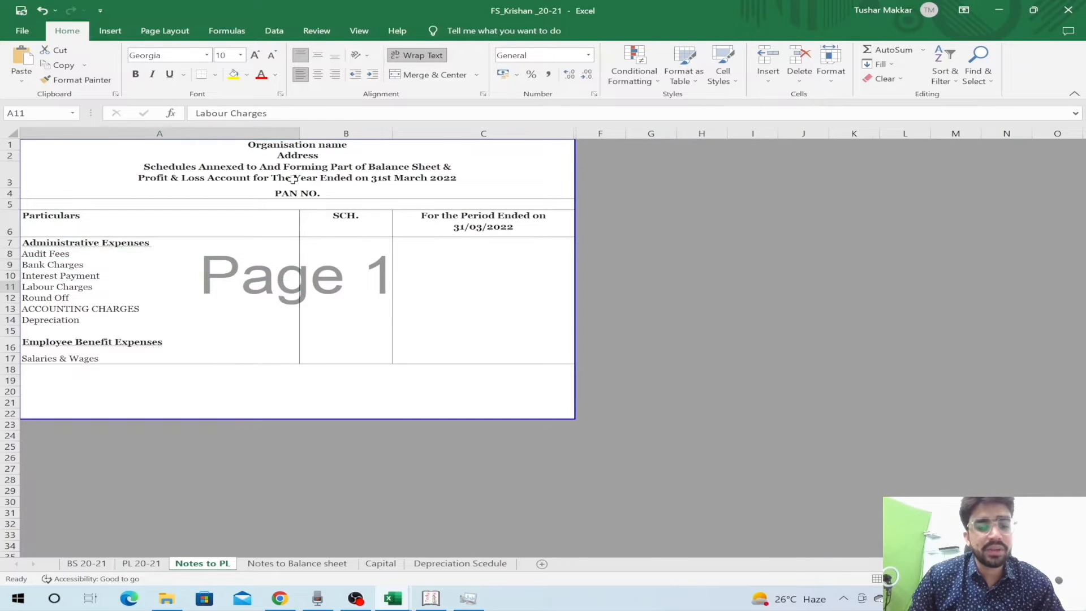
key("ctrl+Page_Up")
key("Up")
key("Down")
key("Down")
key("Up")
key("shift+Down")
key("shift+Down")
key("shift+Down")
key("Right")
key("Left")
type("E")
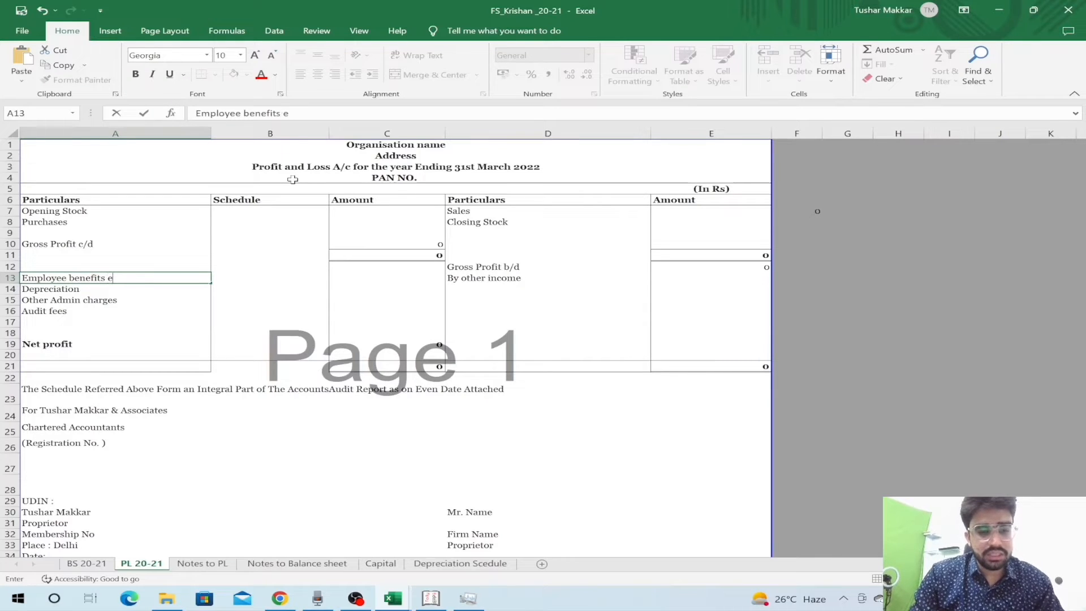
key("Right")
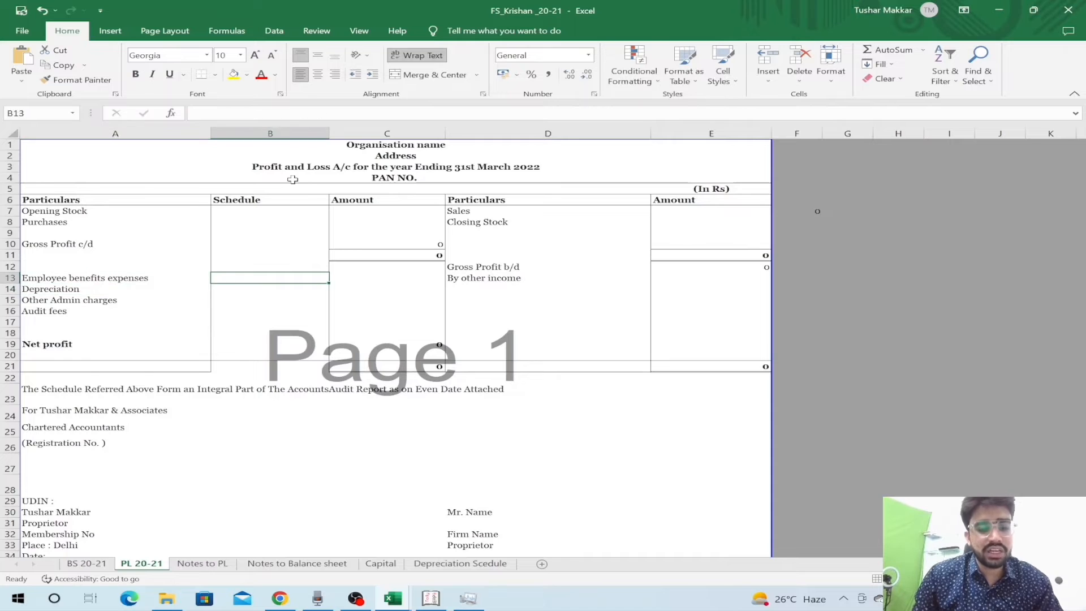
- Insert four blank rows above Salaries & Wages in the Notes to PL sheet
key("ctrl+Page_Down")
key("ctrl+Page_Down")
key("ctrl+Page_Up")
key("Down")
key("Down")
key("Down")
key("Down")
key("Down")
key("Down")
key("Down")
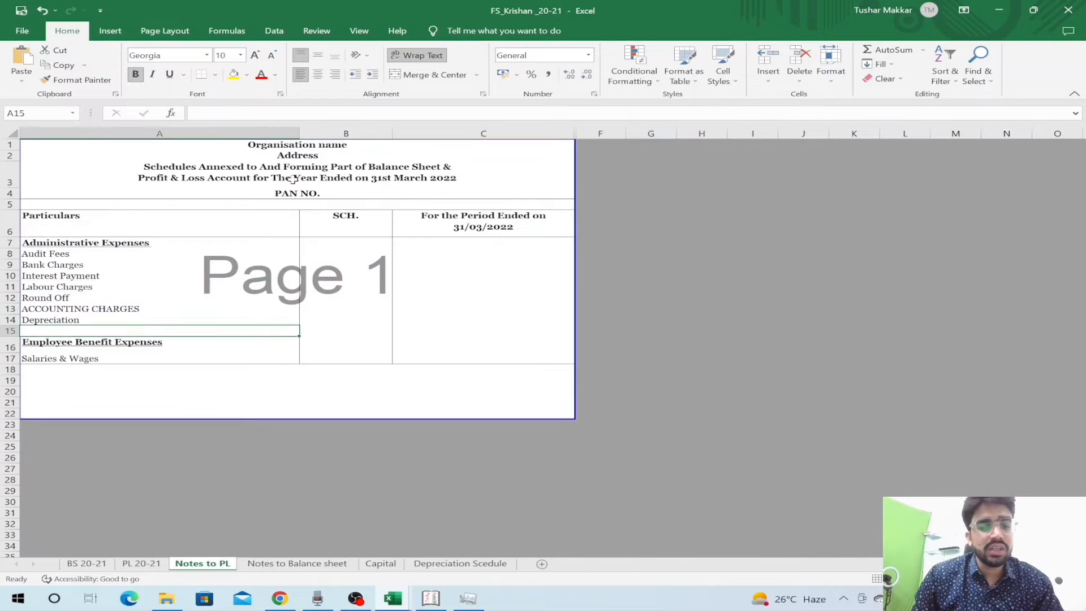
key("ctrl+plus")
key("ctrl+plus")
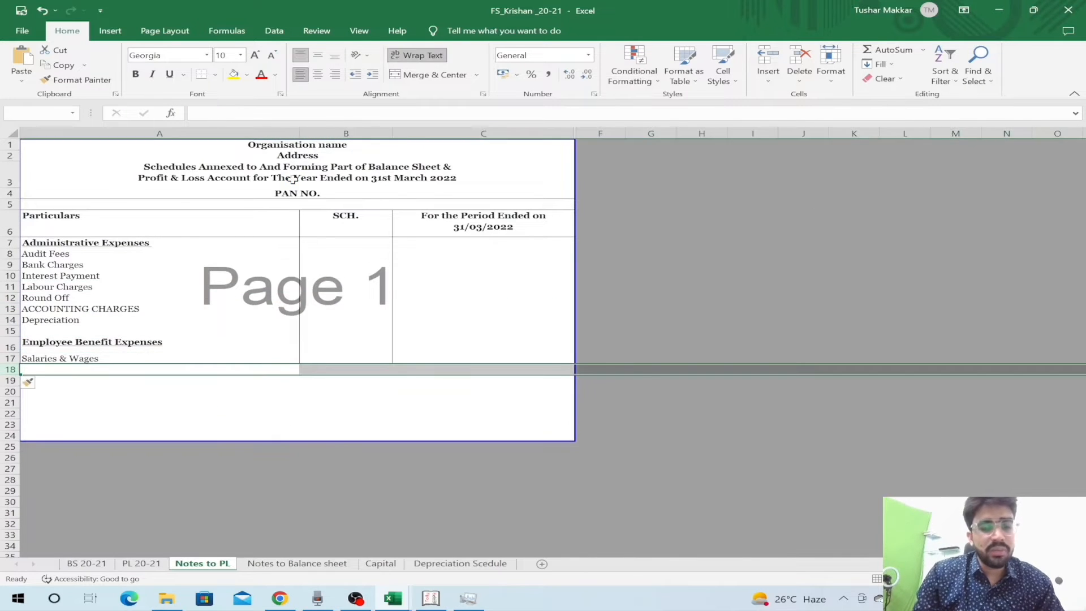
key("Left")
key("Right")
key("Up")
key("Left")
key("shift+space")
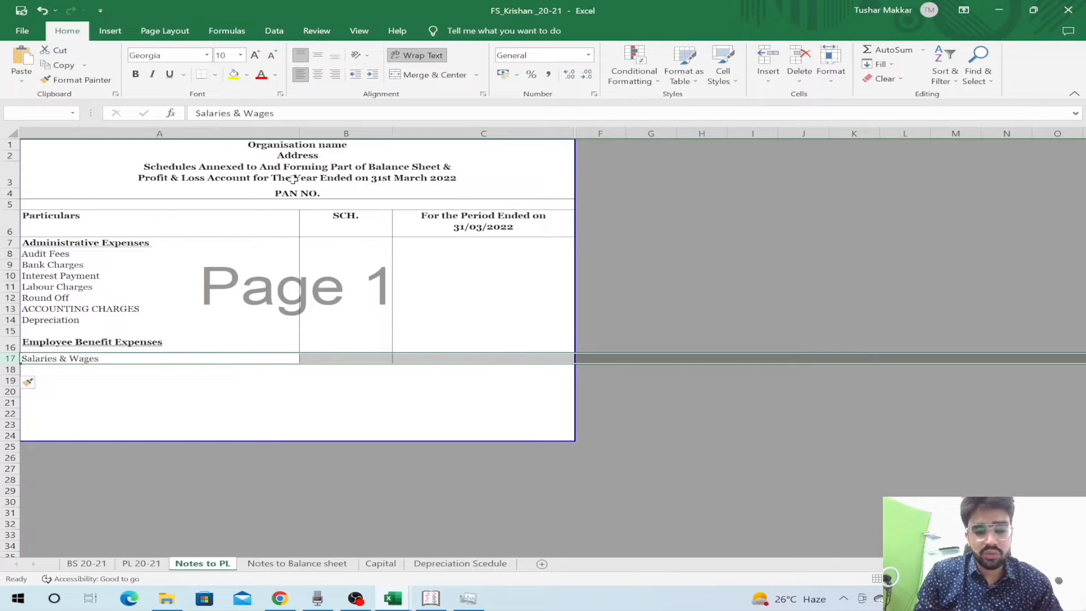
key("ctrl+plus")
key("ctrl+plus")
key("ctrl+plus")
key("ctrl+plus")
key("Left")
key("Down")
key("Up")
- Move Salaries & Wages up under the Employee Benefit Expenses heading
key("Down")
key("Down")
key("Down")
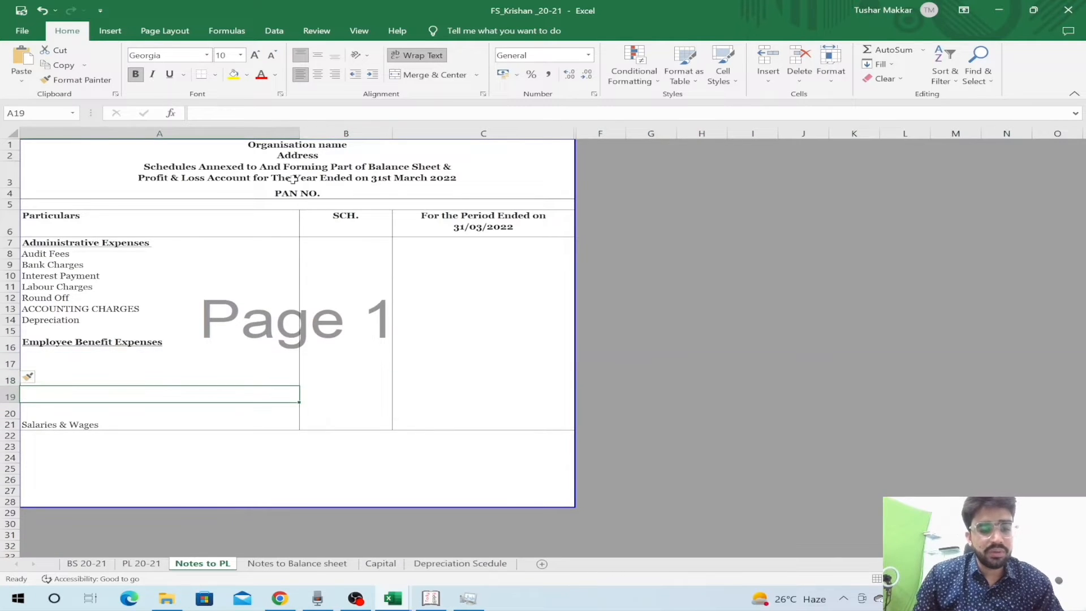
key("Down")
key("ctrl+x")
key("Up")
key("Up")
key("Up")
key("Up")
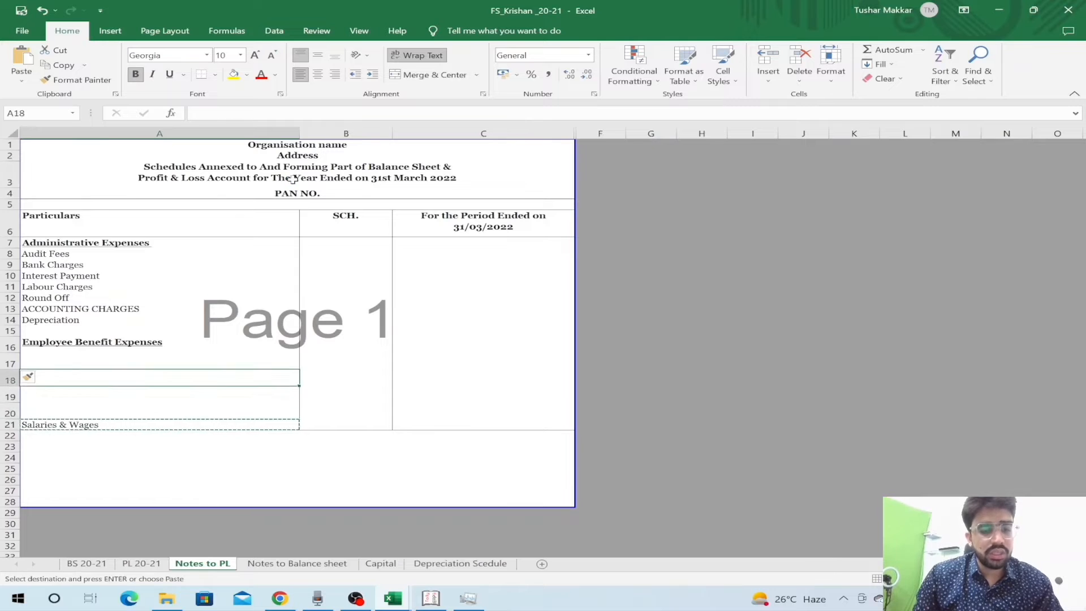
key("ctrl+v")
key("Down")
key("Up")
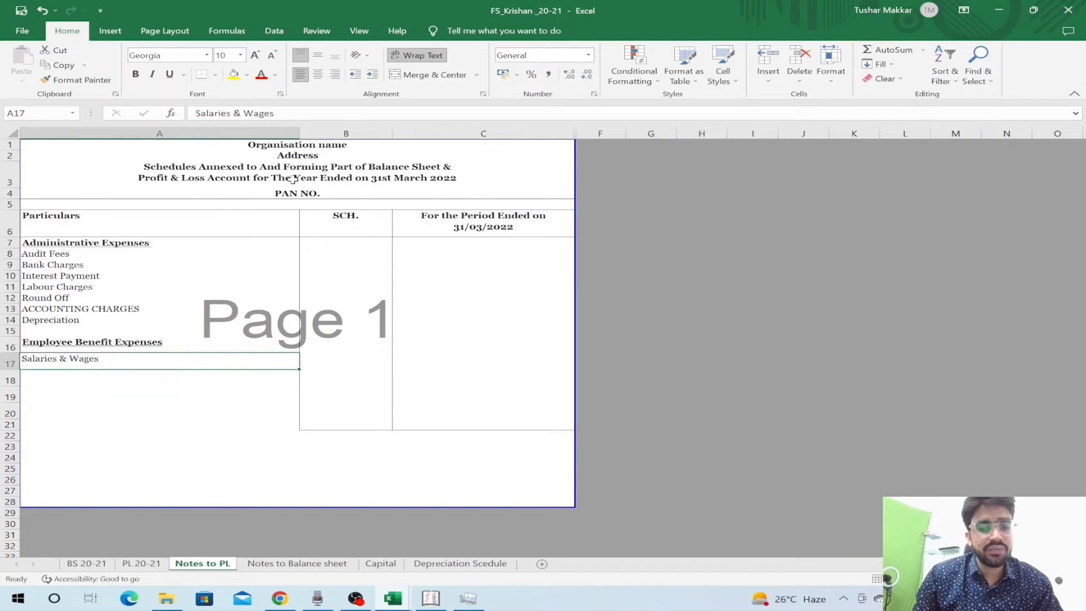
- Add a non-bold 'Staff welfare expenses' row below Salaries & Wages
key("Down")
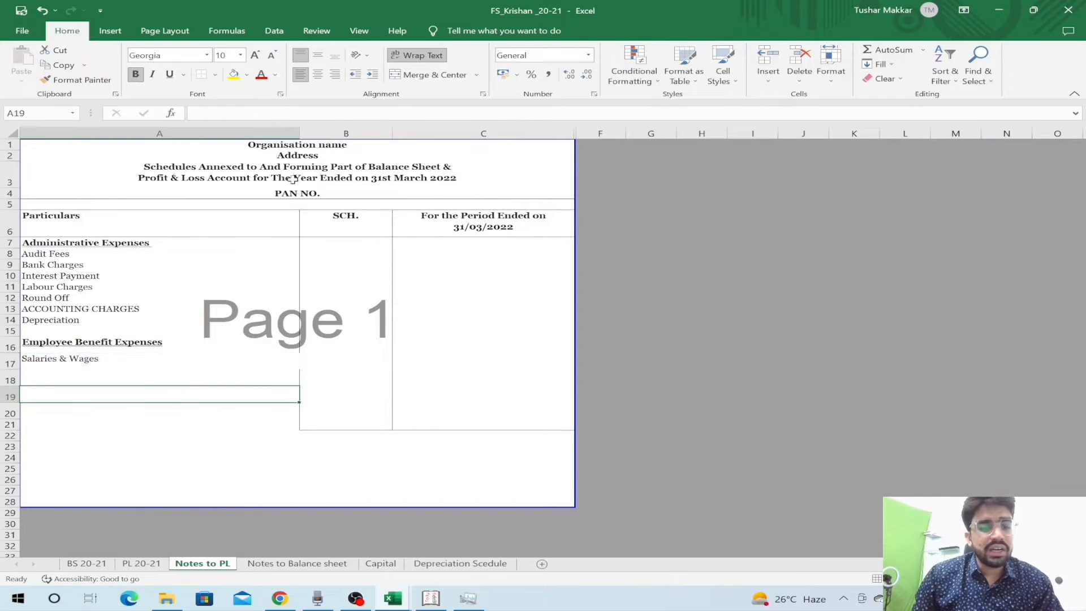
key("Right")
key("Left")
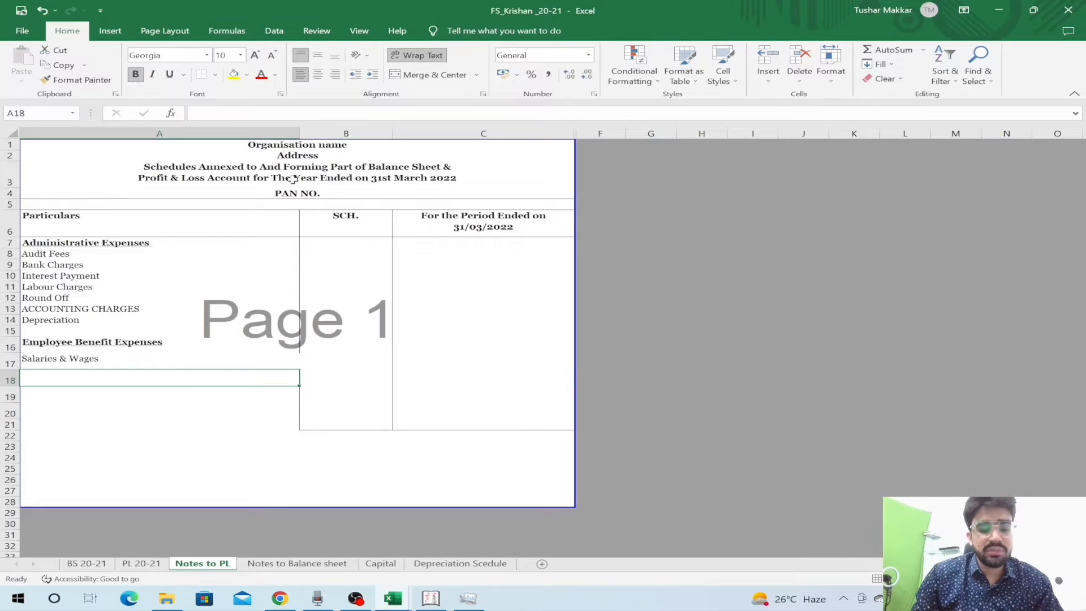
type("Staff welfare expenses")
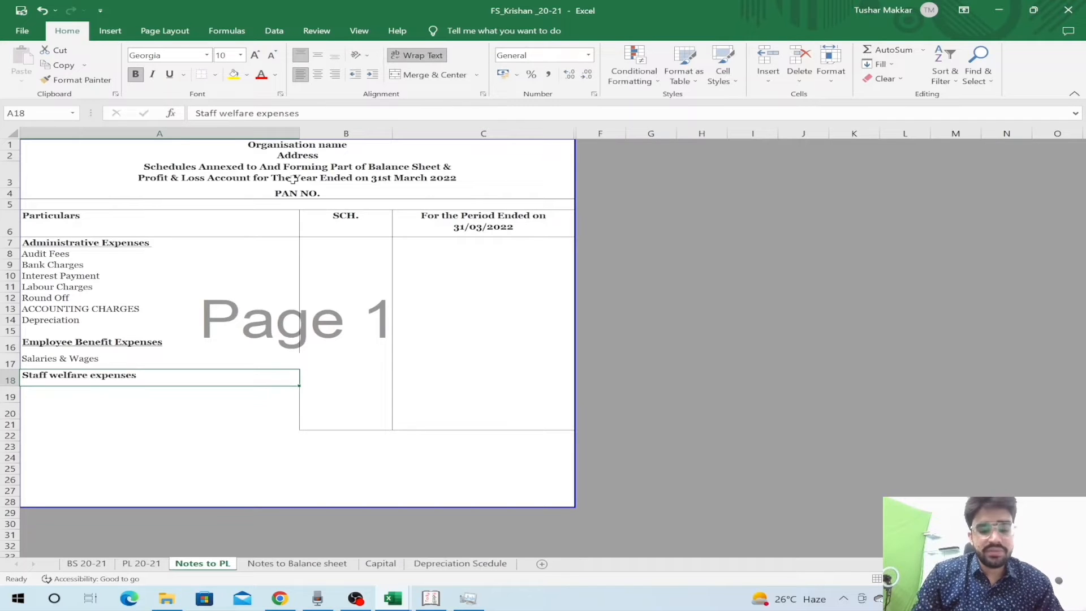
key("ctrl+b")
key("Down")
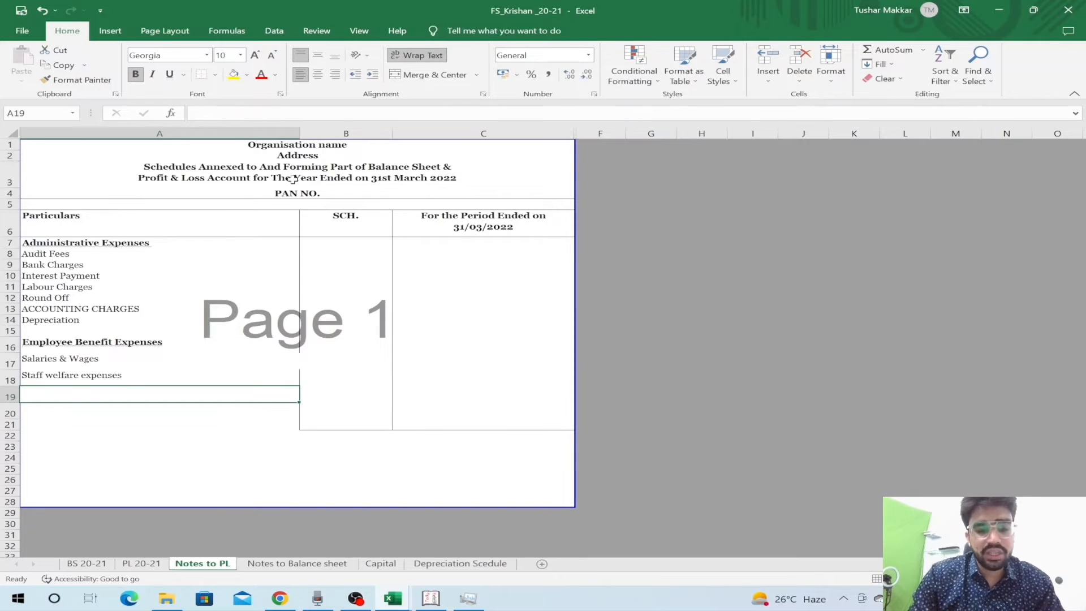
- Add a non-bold 'PF and ESI deposited' row beneath Staff welfare expenses
type("PF and ESI")
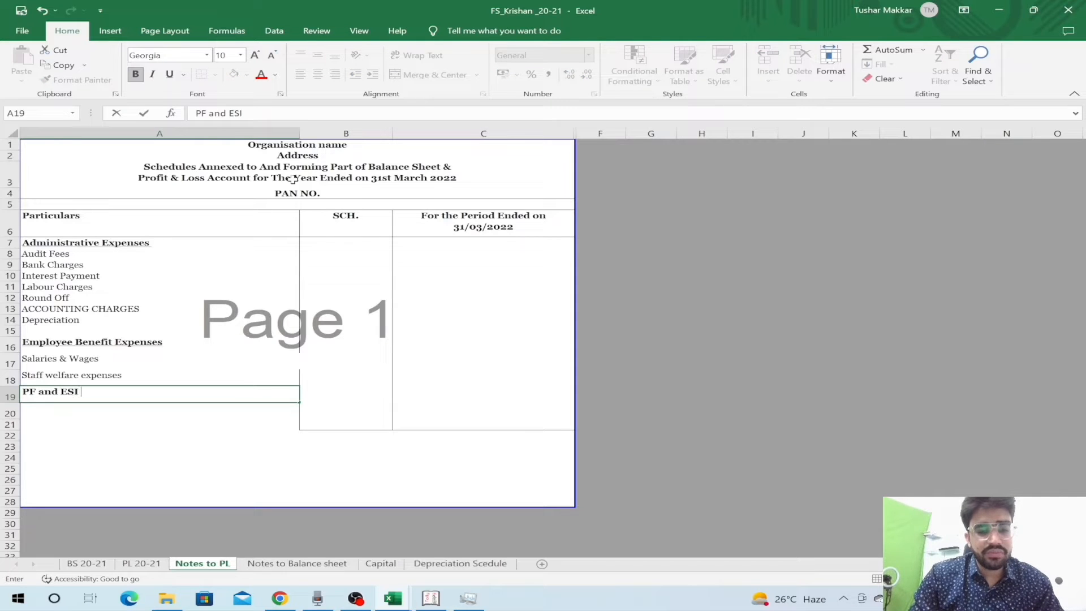
type(" deposited")
key("Return")
key("Up")
key("ctrl+b")
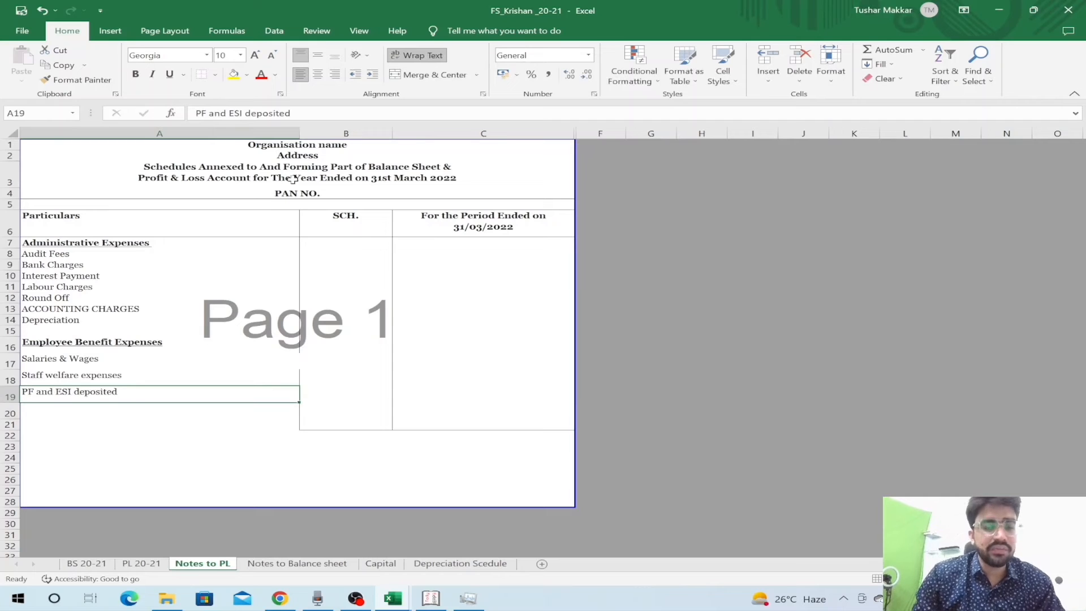
key("Down")
key("Up")
key("Up")
- Start a link formula in PL 20-21's Employee benefits expenses amount cell
key("Up")
key("Up")
key("Right")
key("ctrl+Page_Up")
key("Up")
key("Down")
type("=")
key("ctrl+Page_Down")
- Link B13 to the Notes to PL row 20 amount, then delete that formula
key("Down")
key("Down")
key("Down")
key("Down")
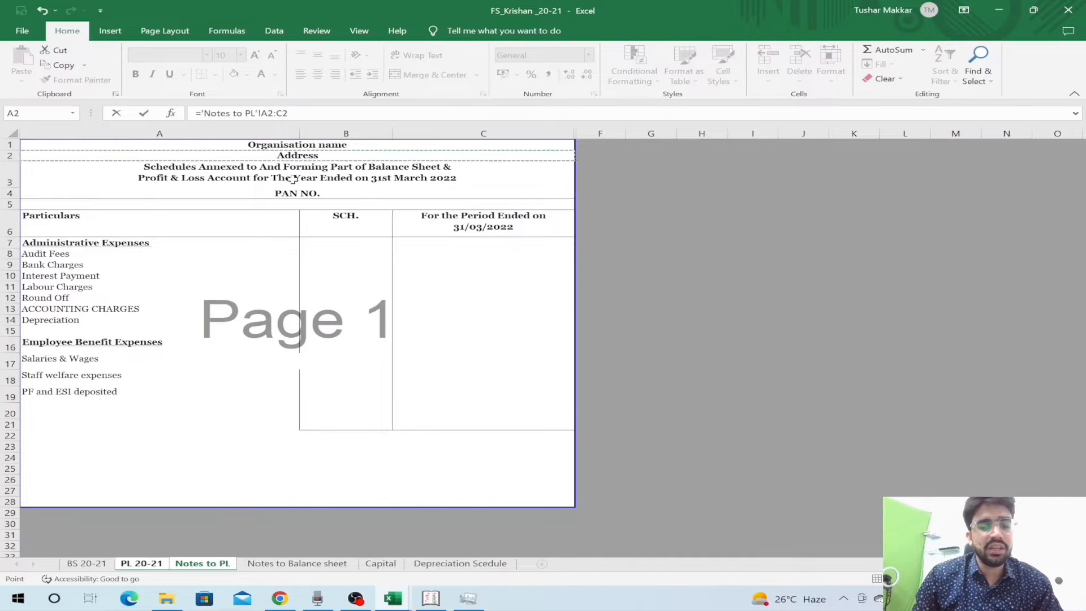
key("Down")
key("Down")
key("Down")
key("Down")
key("Down")
key("Down")
key("Down")
key("Down")
key("Down")
key("Down")
key("Down")
key("Right")
key("Down")
key("Down")
key("Right")
key("Down")
key("Return")
key("Up")
key("Delete")
- Check the Employee benefits expenses label and move down the P&L particulars to row 18
key("Right")
key("Left")
key("Left")
key("Right")
key("Right")
key("Left")
key("Left")
key("Down")
key("Down")
key("Down")
key("Down")
key("Down")
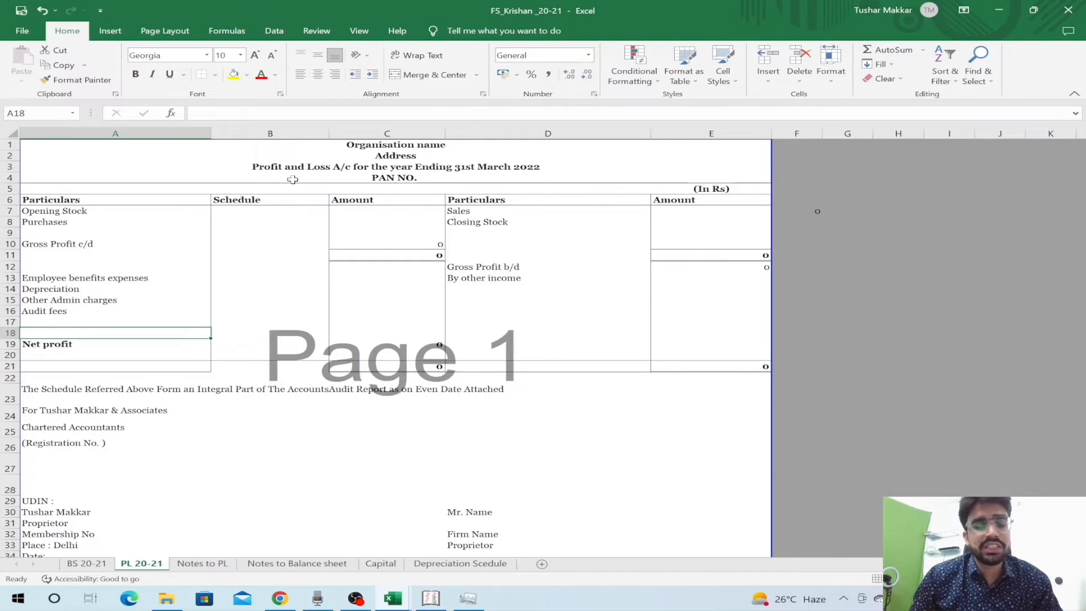
- Look over the Depreciation Scedule, then switch to the TrialBal workbook's Trial Balance
key("ctrl+Page_Down")
key("ctrl+Page_Down")
key("ctrl+Page_Down")
key("ctrl+Page_Down")
key("Right")
key("Right")
key("Left")
key("Left")
key("Down")
key("Down")
key("Right")
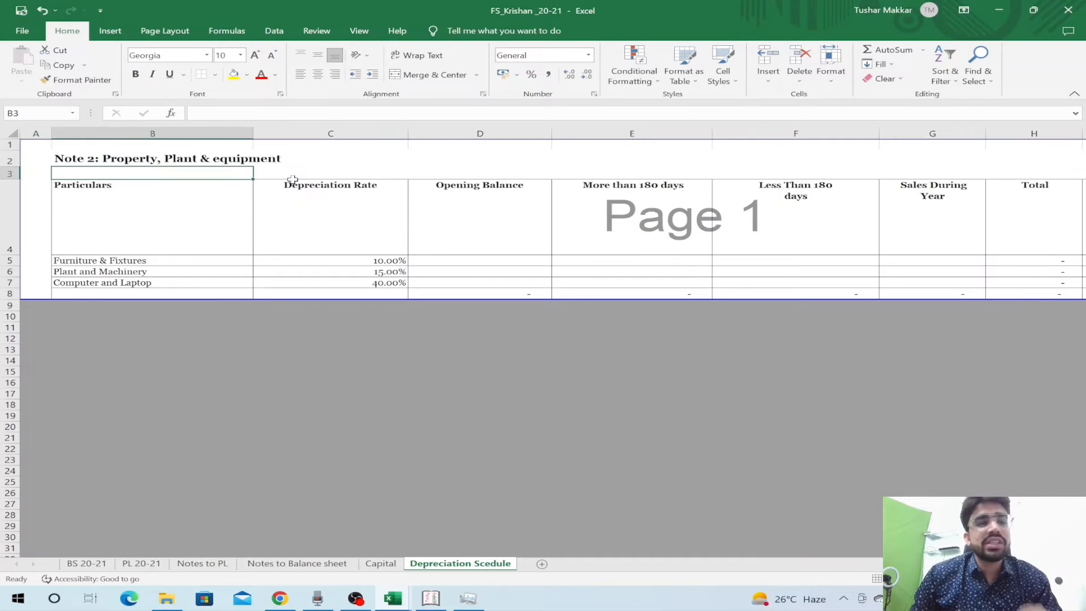
key("Down")
key("alt+Tab")
key("alt+Tab")
key("alt+Tab")
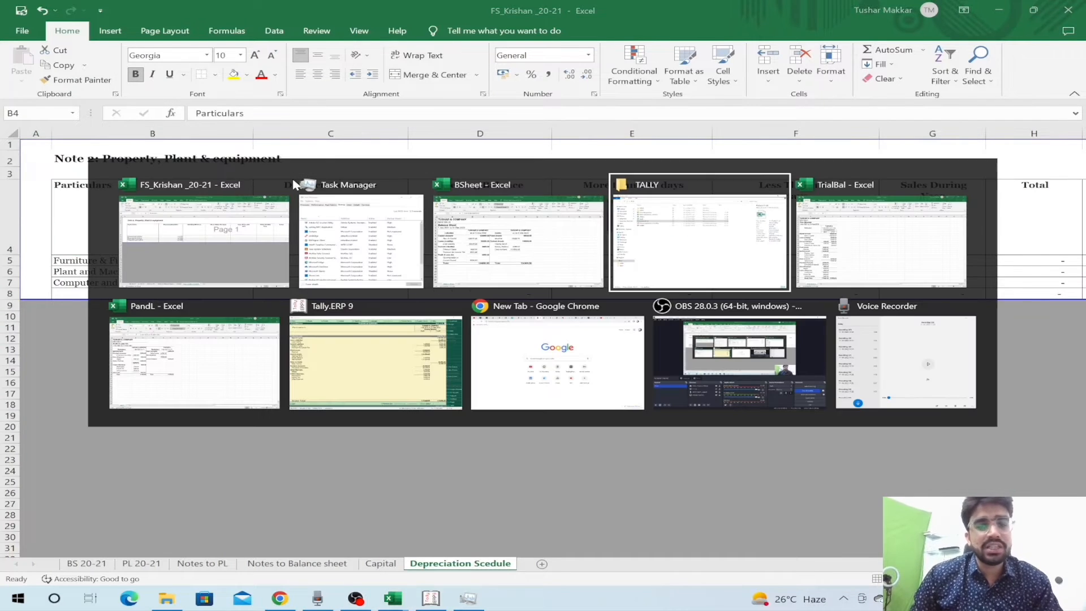
key("alt+Tab")
key("Down")
key("Down")
key("Down")
key("Down")
key("Down")
key("Down")
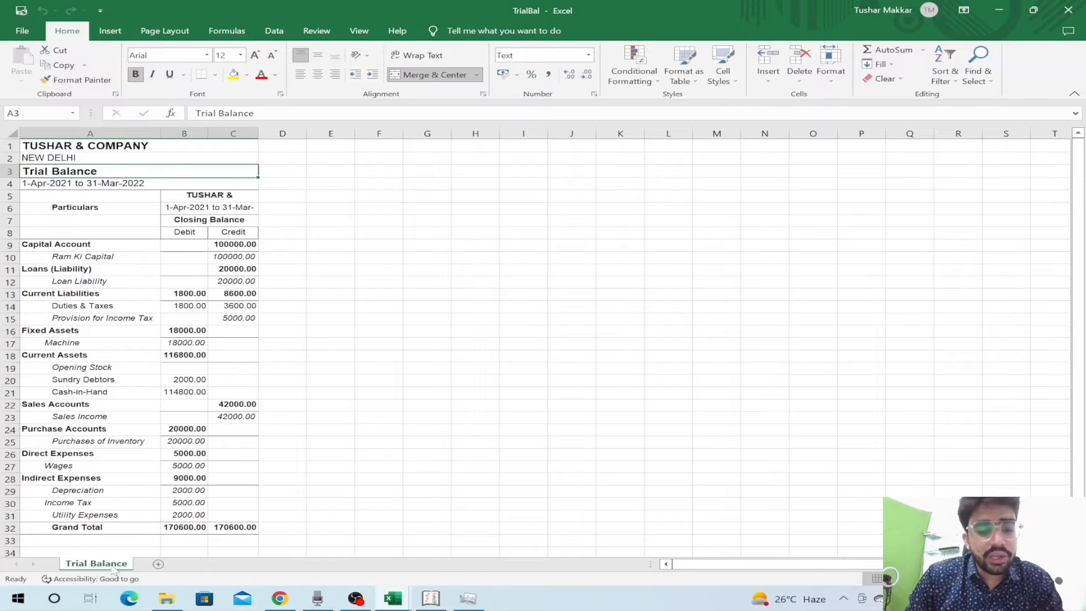
- Copy the Trial Balance sheet to the end of Practice 21-22.xls and check its Grand Total of 170600.00 on each side
right_click(111, 566)
left_click(151, 461)
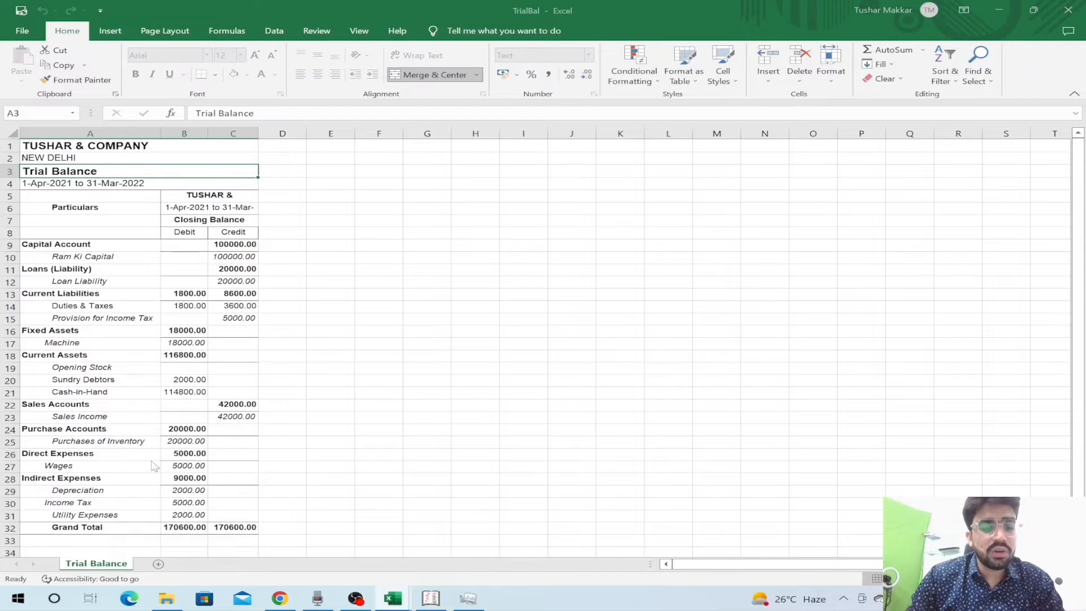
left_click(145, 432)
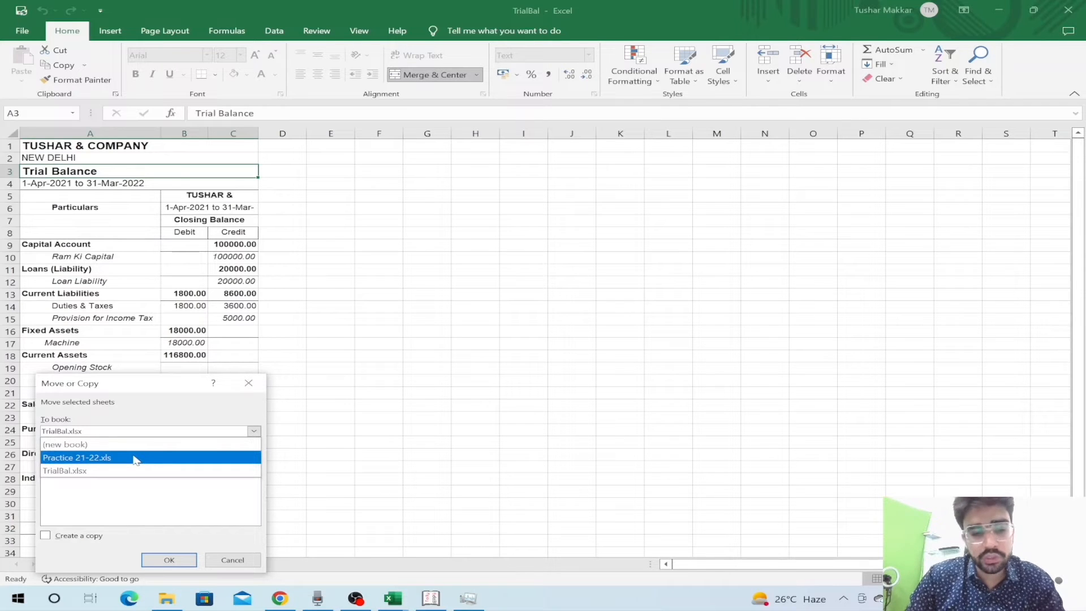
left_click(135, 460)
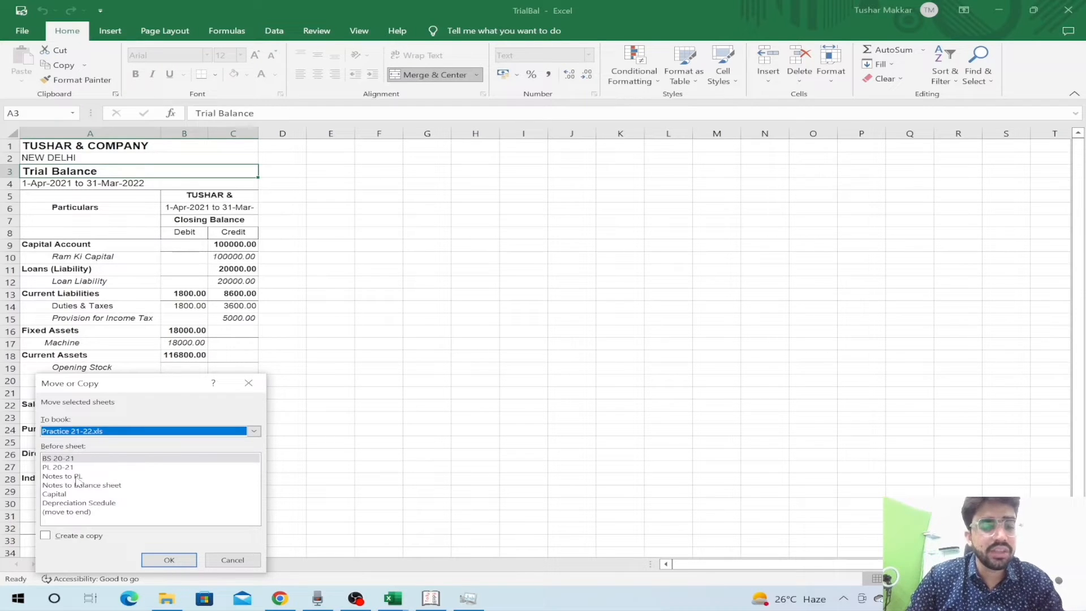
left_click(75, 513)
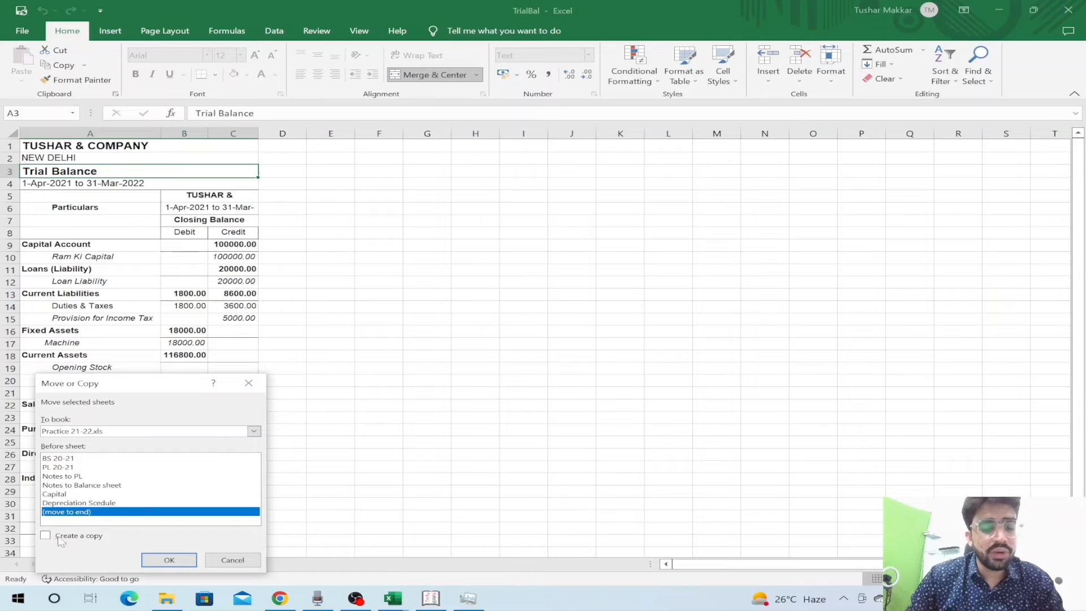
left_click(61, 542)
left_click(169, 560)
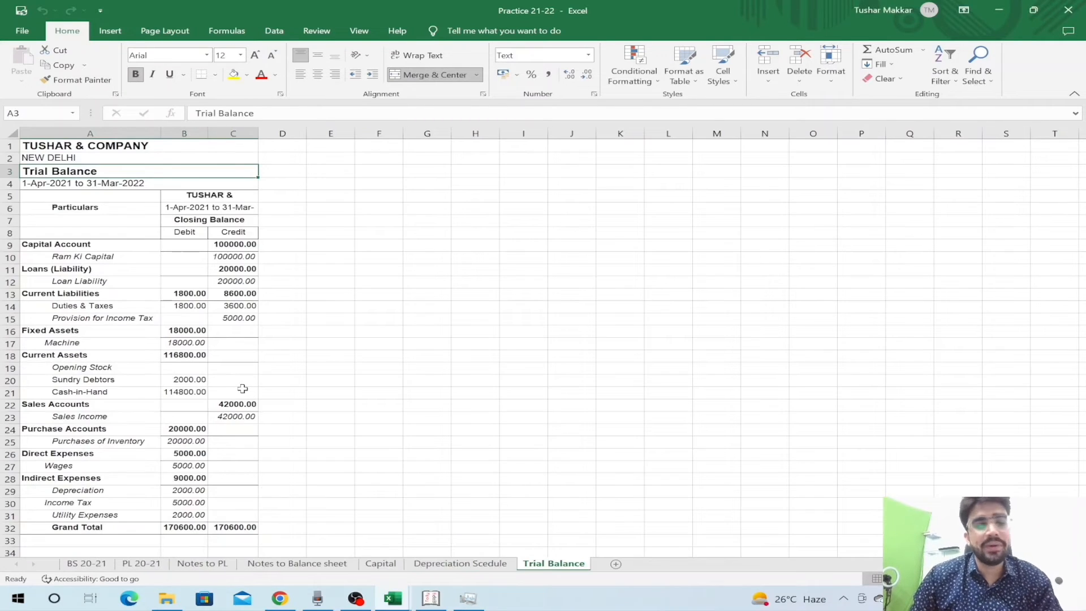
key("Down")
key("Down")
key("Down")
key("Down")
key("Down")
key("Down")
key("Down")
key("Down")
key("Down")
key("Down")
key("Down")
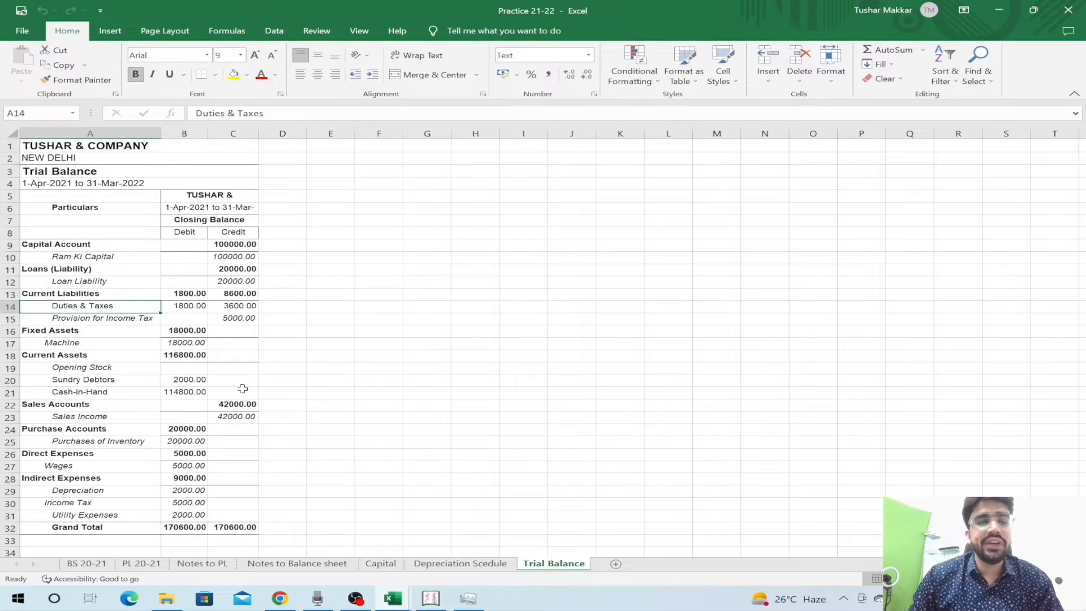
key("Down")
key("Down")
key("ctrl+Down")
key("Up")
key("Up")
key("Up")
key("Up")
key("Up")
key("Up")
key("Up")
key("Up")
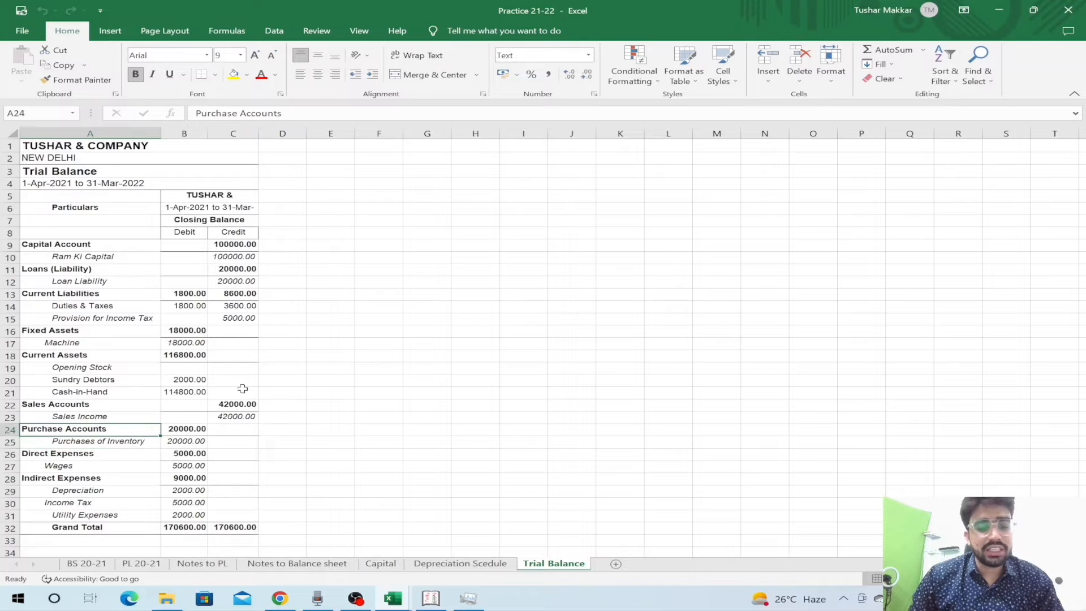
- Delete the Schedule column from the PL 20-21 sheet
left_click(148, 564)
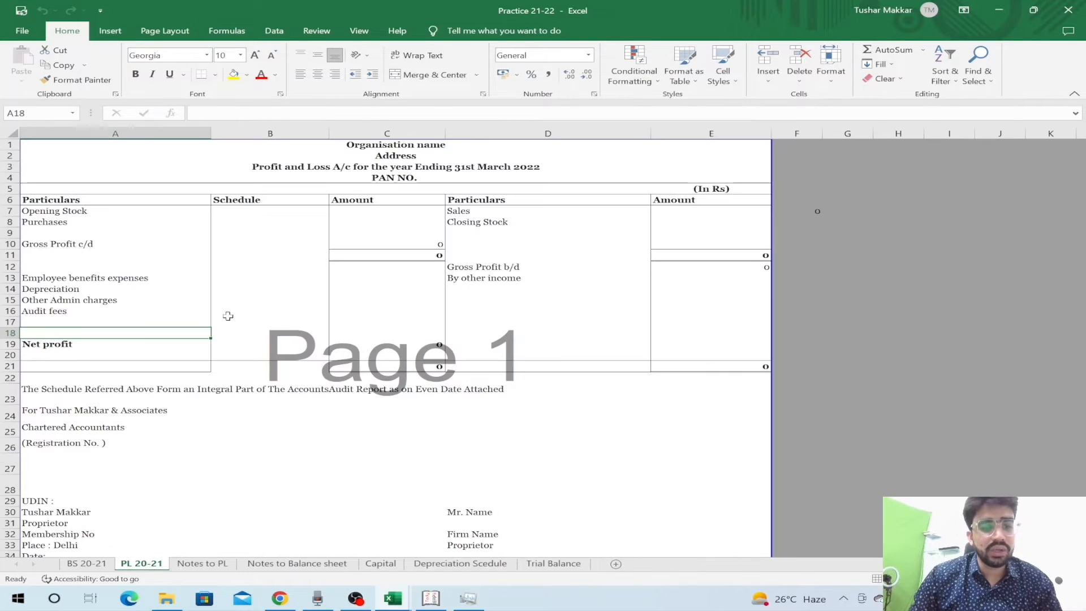
left_click(234, 214)
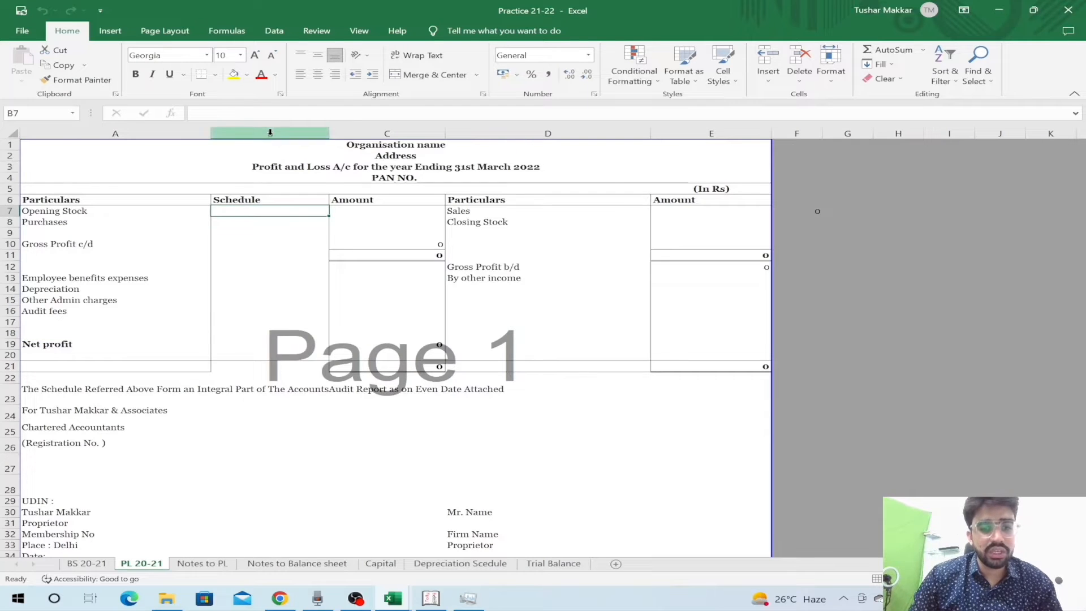
left_click(270, 133)
key("ctrl+minus")
- Enter 0 as the Opening Stock amount on the P&L
left_click(310, 218)
key("Left")
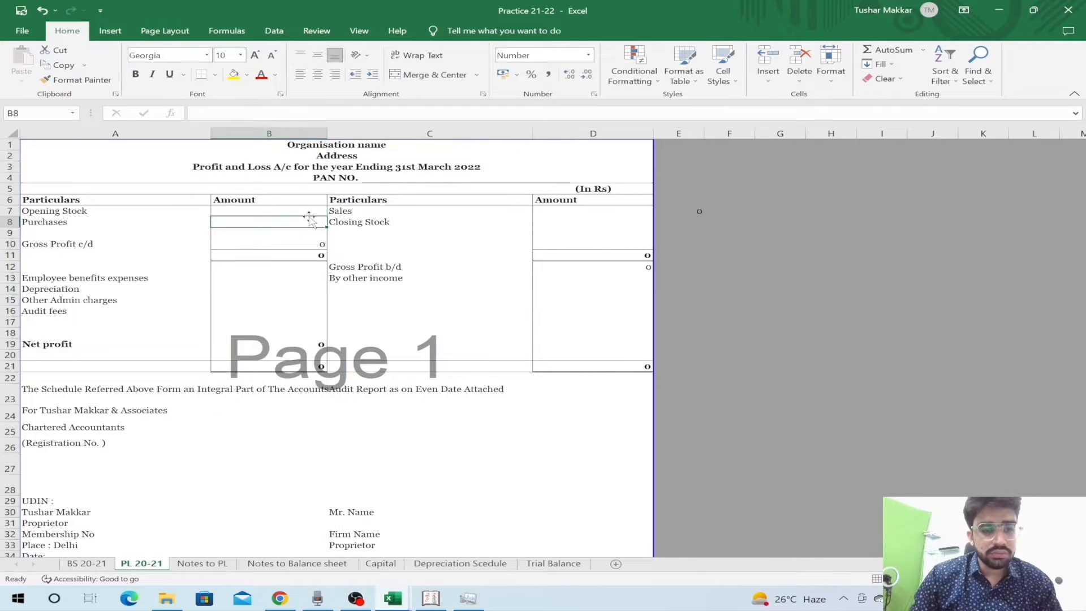
key("Up")
key("Right")
type("0")
key("Return")
key("Up")
key("Up")
key("shift+space")
key("Up")
key("Up")
key("Down")
left_click_drag(309, 215, 310, 219)
key("Down")
- Move the Trial Balance sheet to sit right after PL 20-21
type("=")
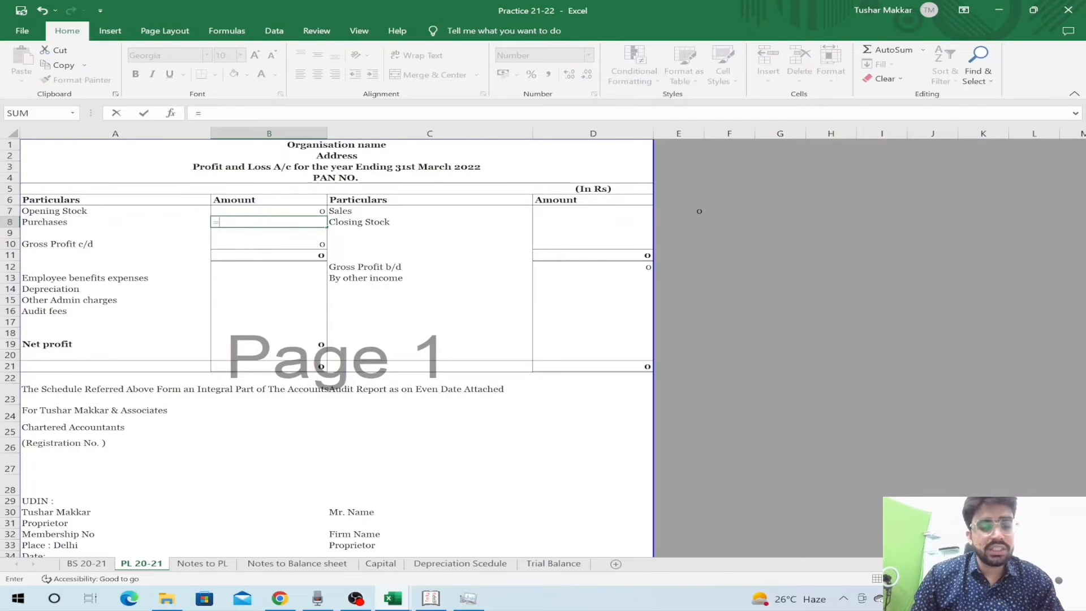
key("ctrl+Page_Down")
key("ctrl+Page_Down")
key("ctrl+Page_Down")
key("ctrl+Page_Down")
key("ctrl+Page_Down")
key("Escape")
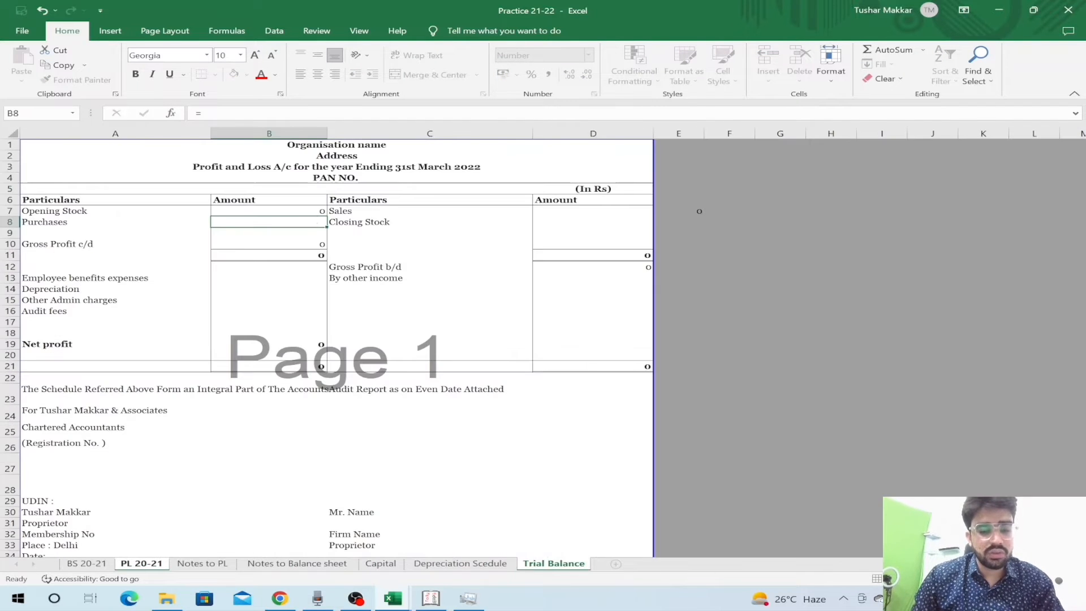
key("Left")
key("Right")
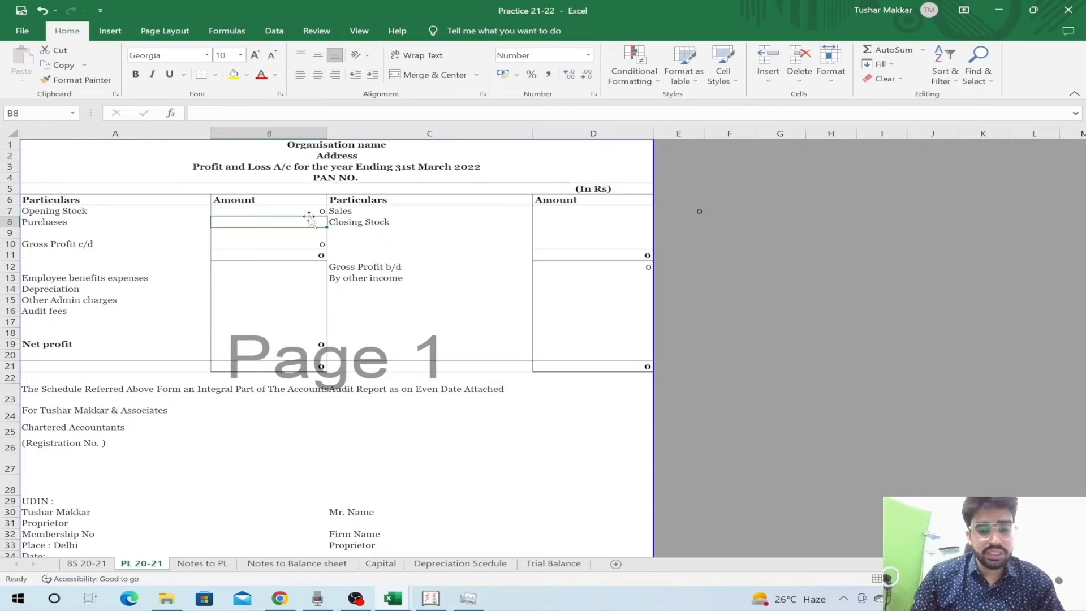
left_click_drag(554, 563, 235, 510)
key("ctrl+Page_Up")
key("Left")
key("Right")
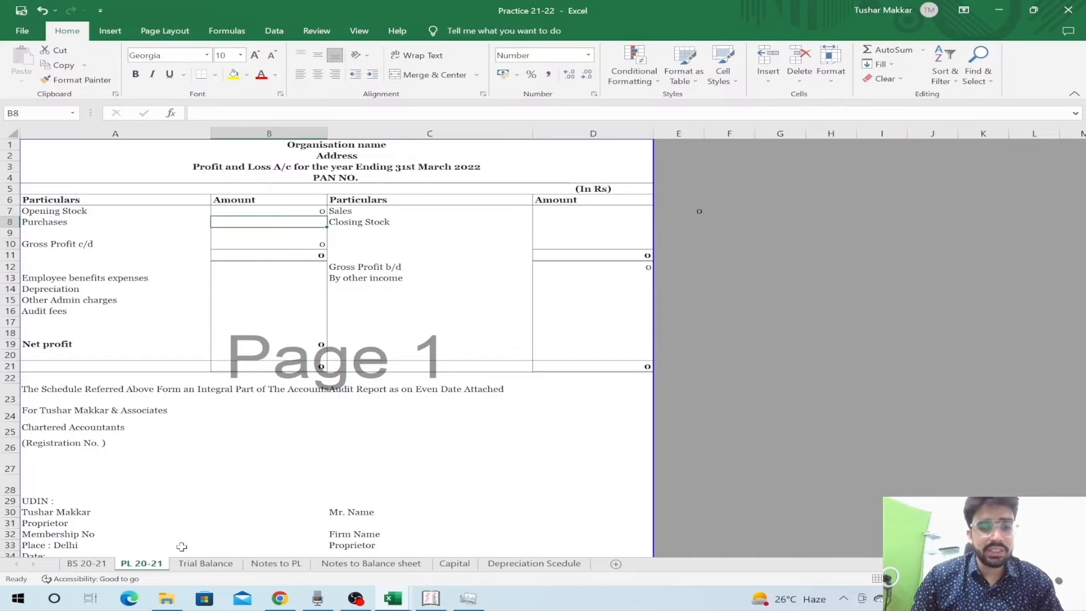
- Link P&L Purchases to ='Trial Balance'!B25 so it shows 20,000
type("=")
key("ctrl+Page_Down")
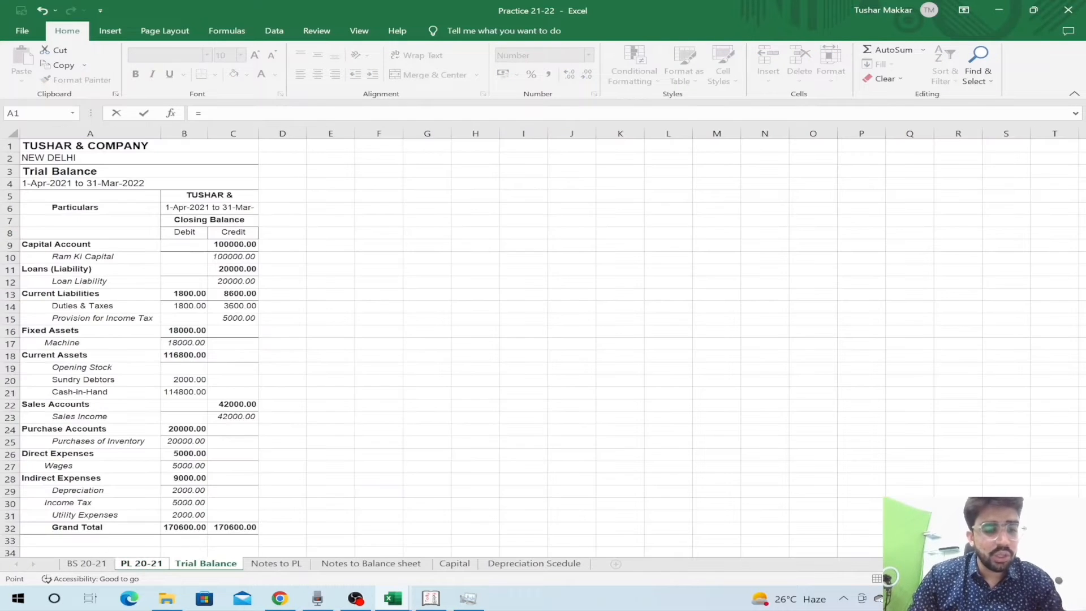
left_click(191, 442)
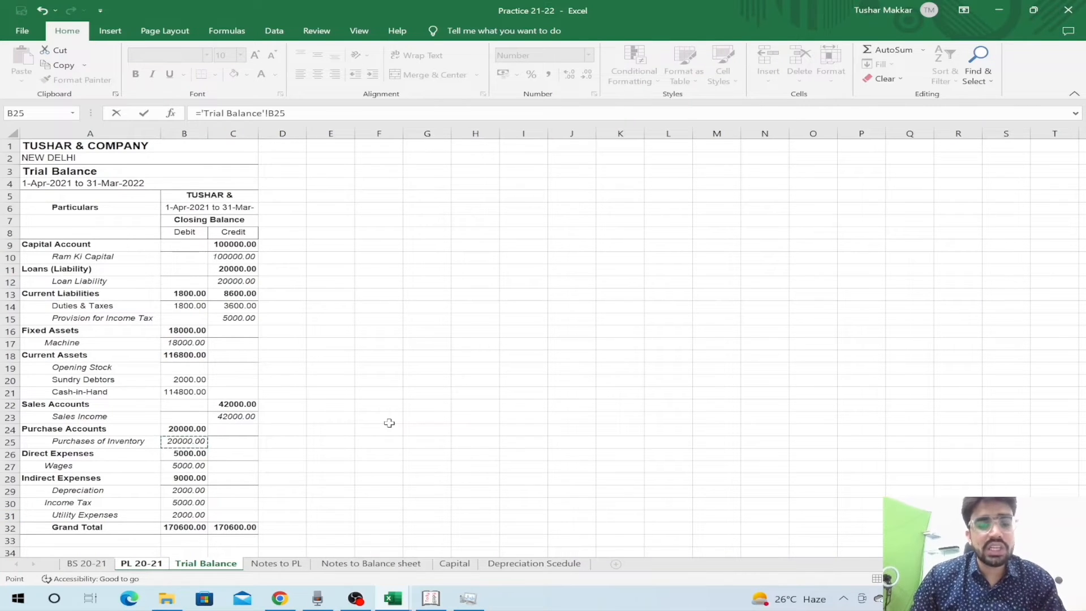
key("Return")
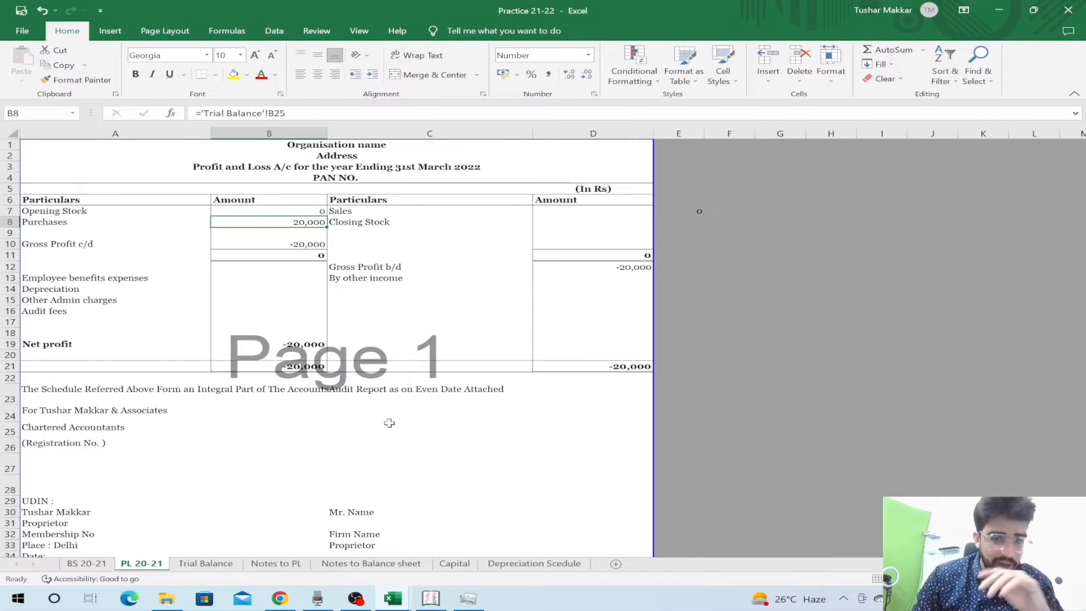
key("Up")
key("Down")
key("Right")
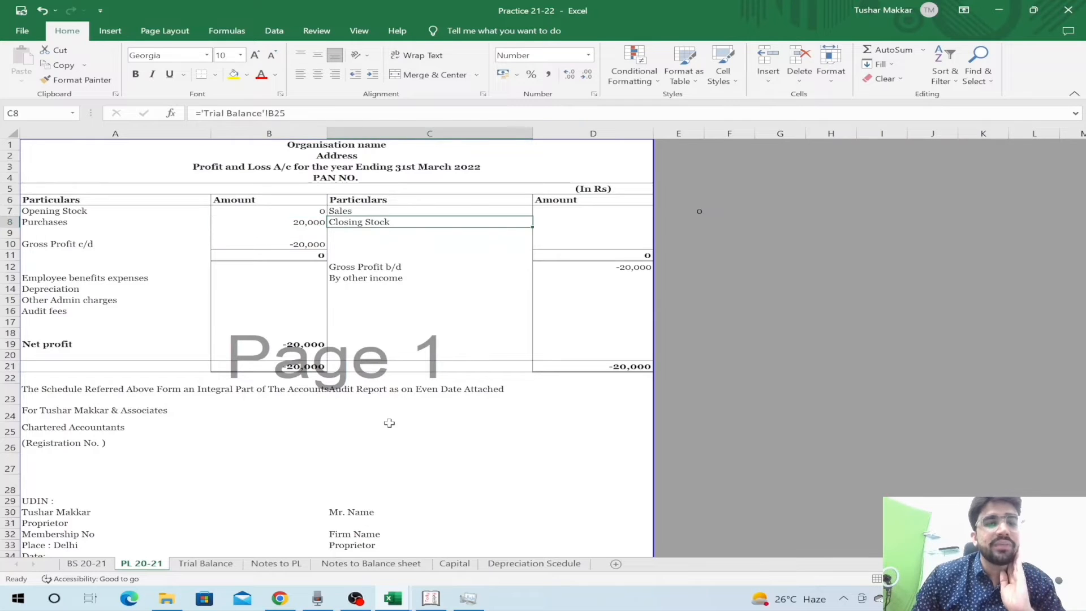
key("Up")
key("Right")
key("Left")
key("Left")
key("Up")
key("Up")
key("Up")
key("Up")
key("Up")
key("Up")
key("Down")
key("Down")
key("Up")
key("Up")
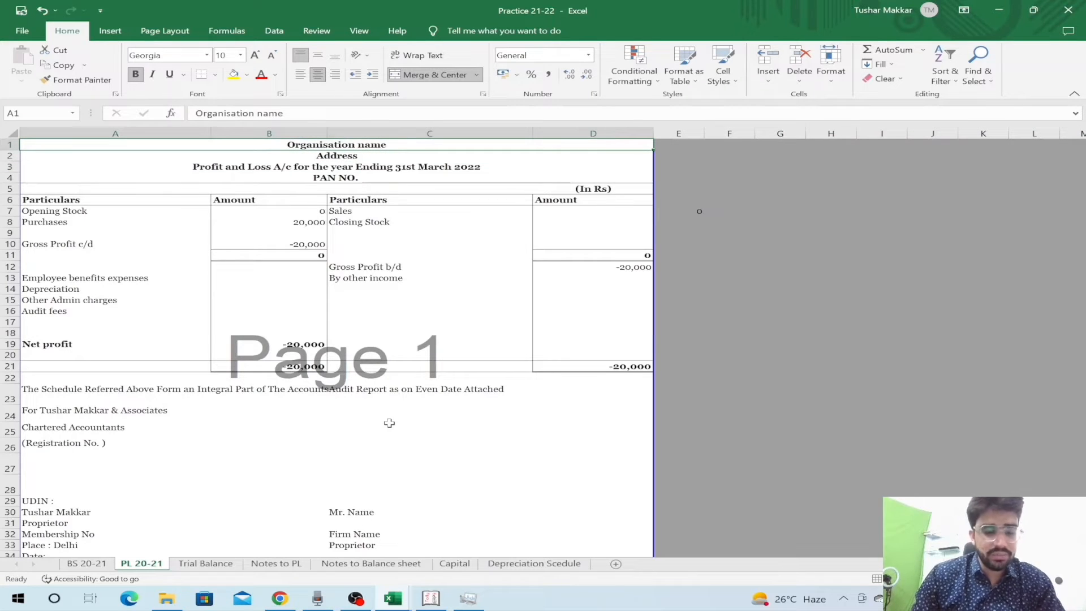
- Enter the company name in A1 and New Delhi as the address in A2
type("Tushar and Co")
key("Return")
type("New Delhi")
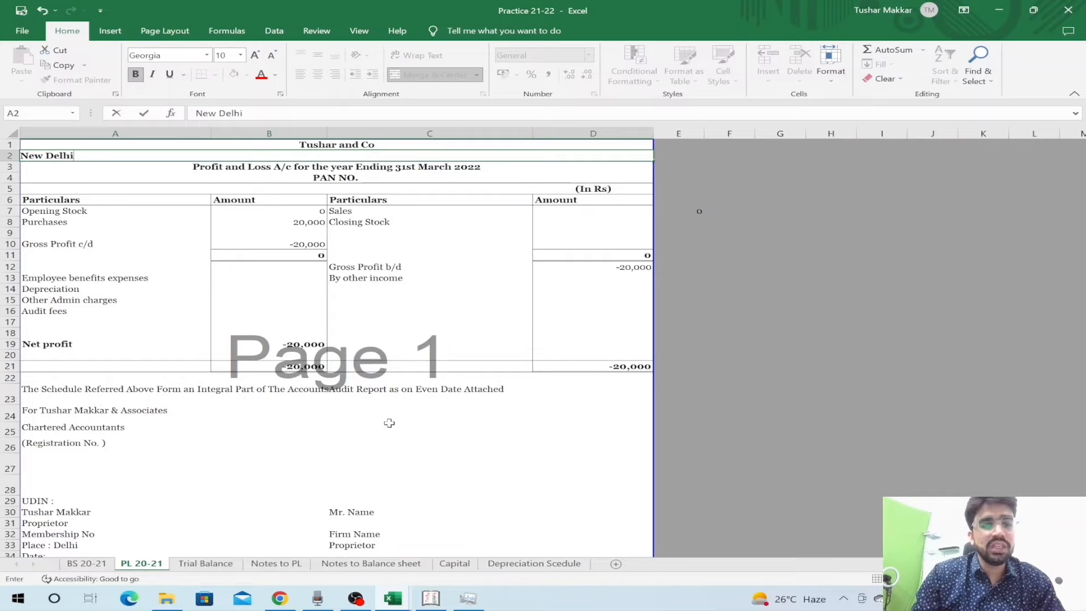
key("Return")
key("Return")
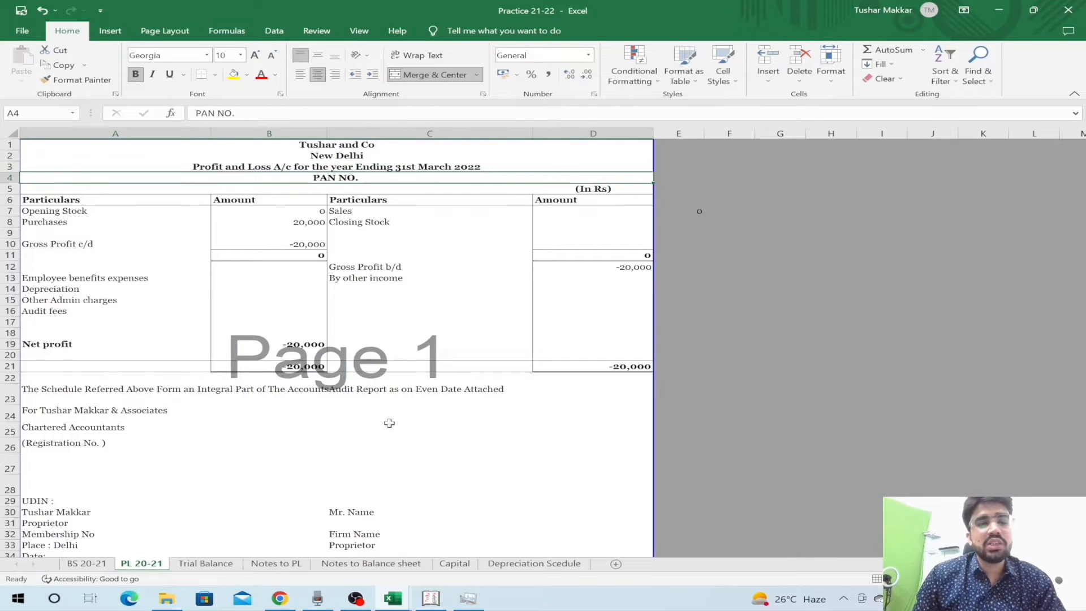
- Append the company's PAN number after the PAN NO. heading, then view BS 20-21
key("F2")
key("BackSpace")
key("BackSpace")
key("BackSpace")
key("BackSpace")
key("Return")
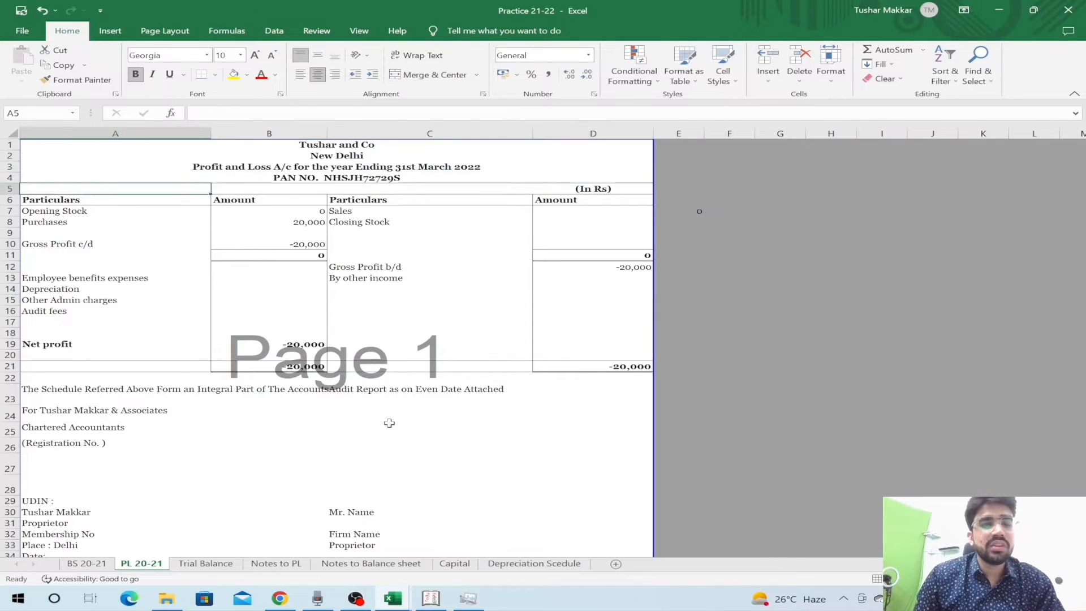
key("Down")
key("Down")
key("Down")
key("Down")
key("ctrl+Page_Up")
key("Up")
key("Up")
key("Up")
key("Up")
key("Left")
key("Up")
key("Up")
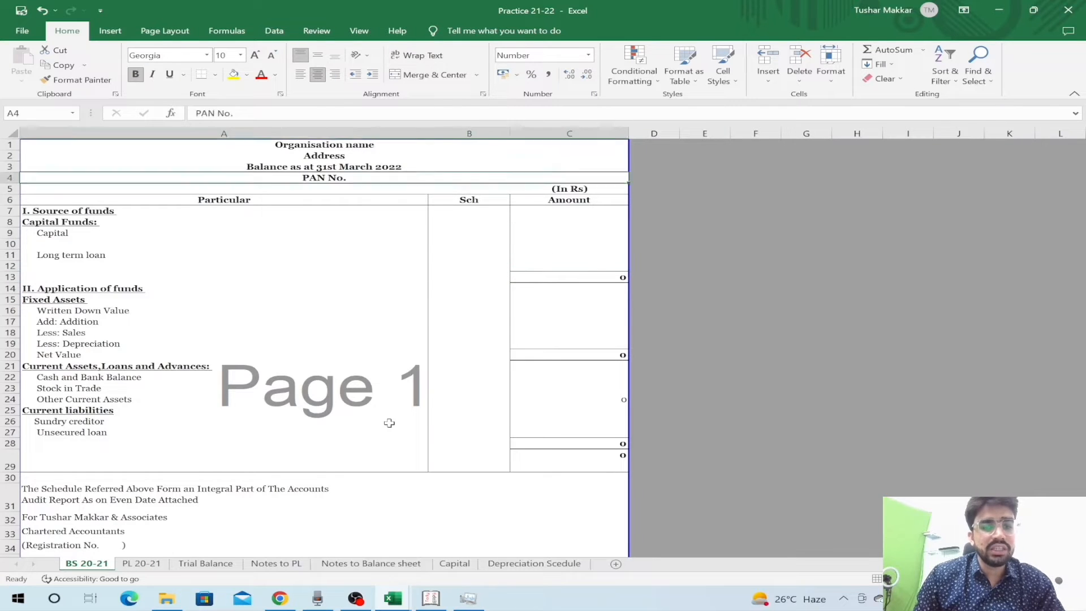
- Link the Sales amount D7 to the Trial Balance's 42,000 Sales Income
key("ctrl+Page_Down")
key("Down")
key("Down")
key("Down")
key("Up")
key("Up")
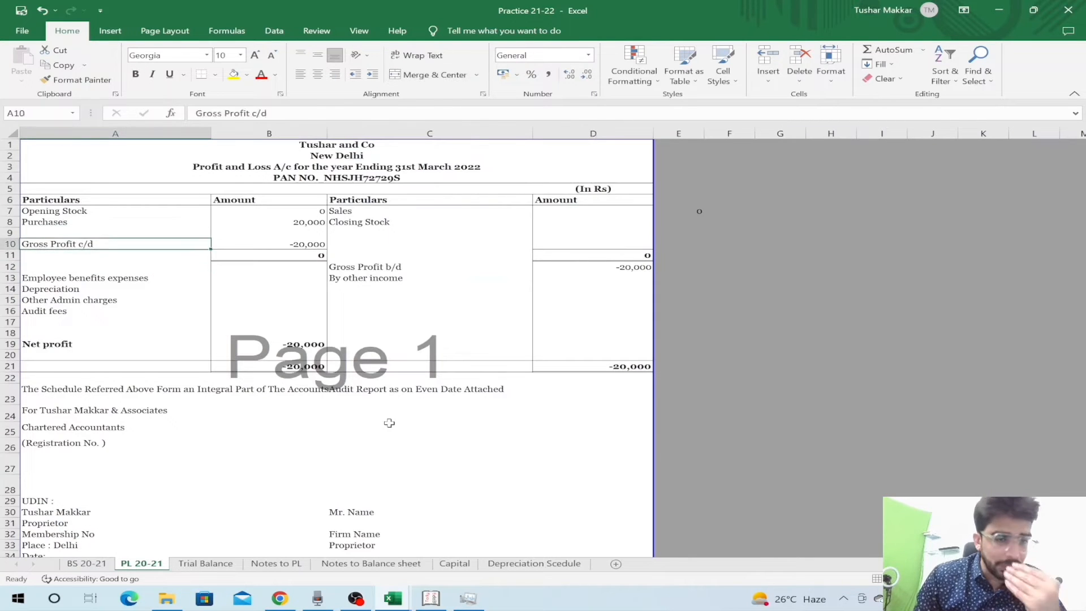
key("Up")
key("Up")
key("Up")
key("Right")
key("Right")
key("Right")
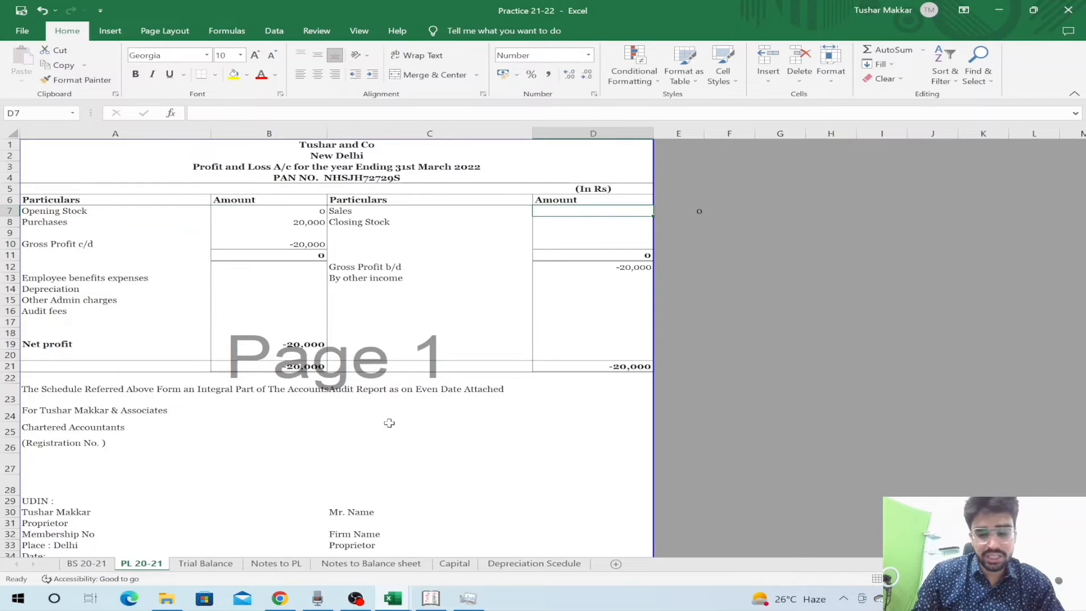
type("=")
key("ctrl+Page_Down")
key("Down")
key("Down")
key("Down")
key("Down")
key("Down")
key("Down")
key("Down")
key("Down")
key("Down")
key("Down")
key("Down")
key("Down")
key("Down")
key("Down")
key("Down")
key("Down")
key("Down")
key("Down")
key("Right")
key("Down")
key("Down")
key("Down")
key("Down")
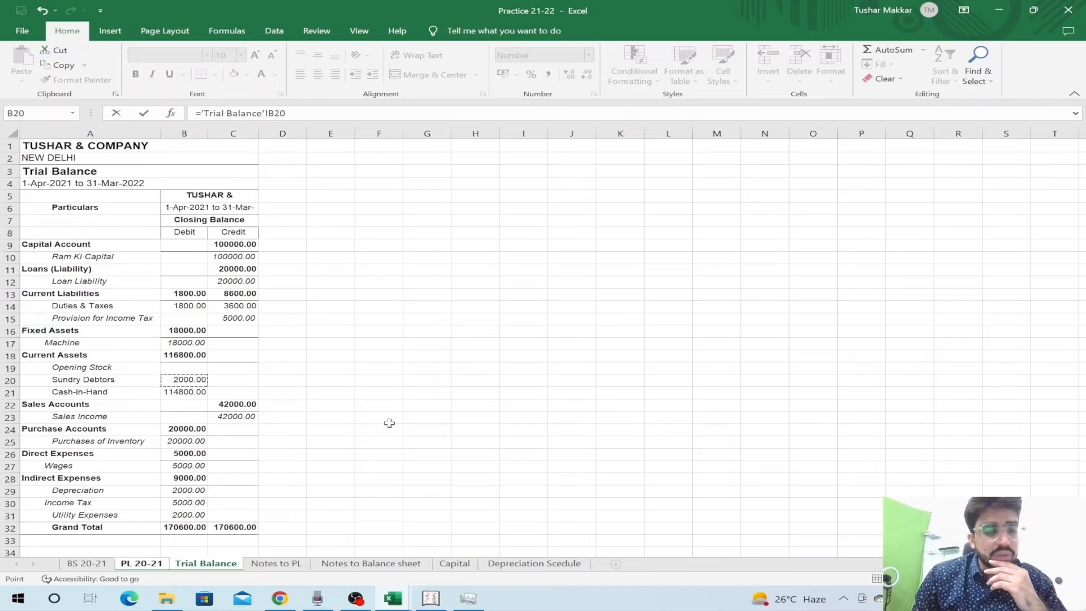
key("Return")
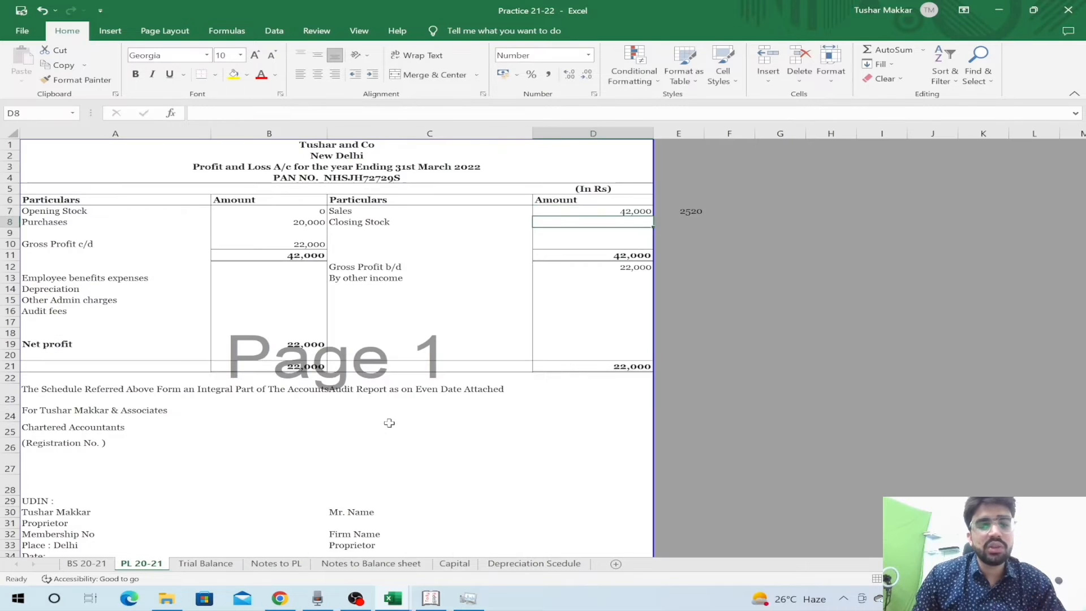
- Enter 0 as the Closing Stock amount
key("Left")
key("Left")
key("shift+space")
key("Up")
key("shift+space")
key("Down")
key("Down")
key("Down")
key("shift+space")
key("Up")
key("Up")
key("Up")
key("Right")
- Check the B11 and D11 total formulas, which show 42,000
key("Right")
key("Down")
key("Down")
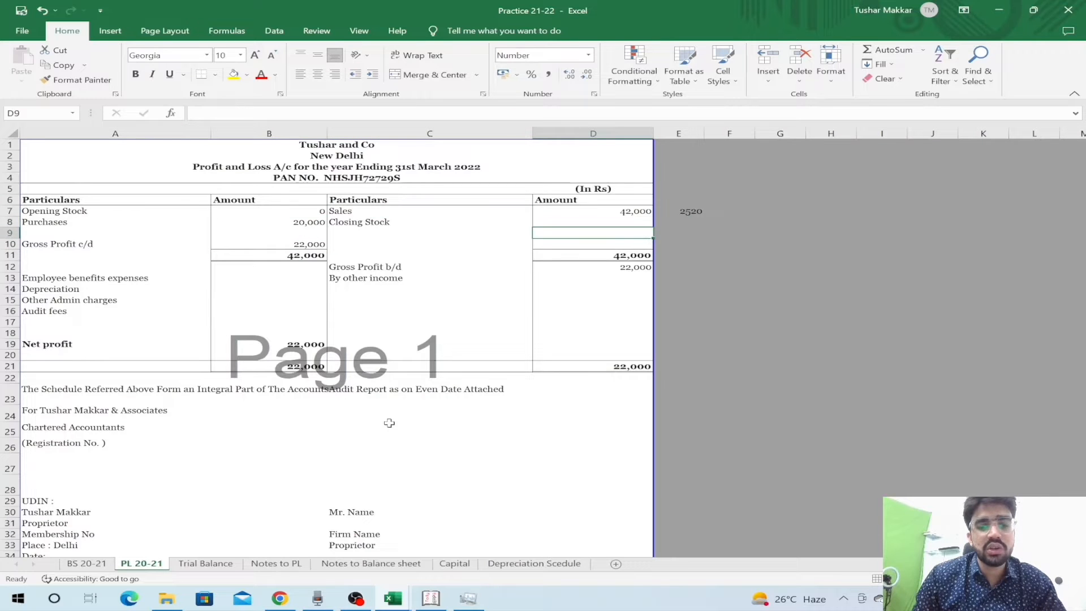
key("Up")
type("0")
key("Return")
key("Down")
key("Down")
key("Left")
key("Left")
key("F2")
key("Escape")
key("Right")
key("Right")
key("F2")
key("Return")
key("Left")
key("Up")
key("Left")
- Review the left-side total and Gross Profit b/d formulas without changing them
key("F2")
type("2")
key("Escape")
key("F2")
key("Escape")
- Enter 0 as the other income amount in D13
key("Right")
key("Right")
key("Down")
key("F2")
key("Escape")
key("F2")
key("Escape")
key("Left")
key("Down")
key("Right")
type("0")
key("Left")
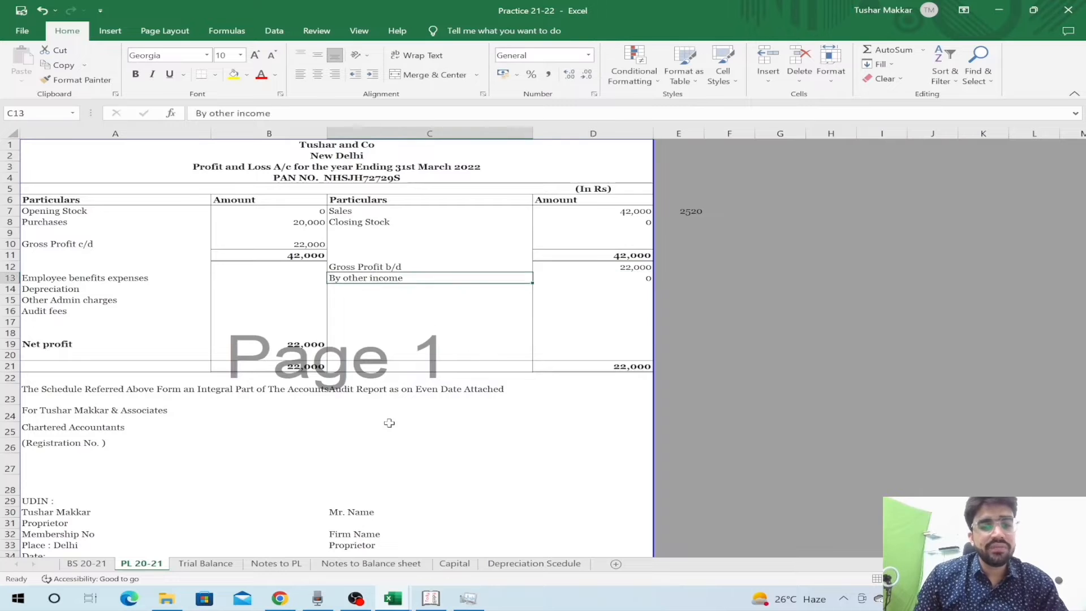
key("Left")
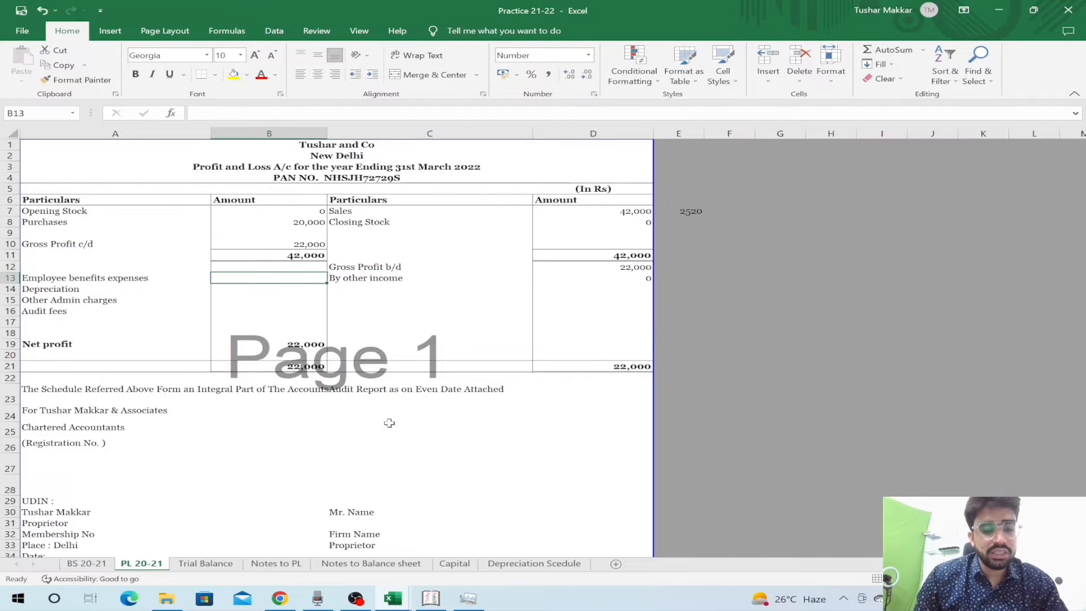
- Check the Depreciation, Income Tax and Utility Expenses amounts on the Trial Balance sheet
key("ctrl+Page_Down")
key("Up")
key("Down")
key("Down")
key("Down")
key("Down")
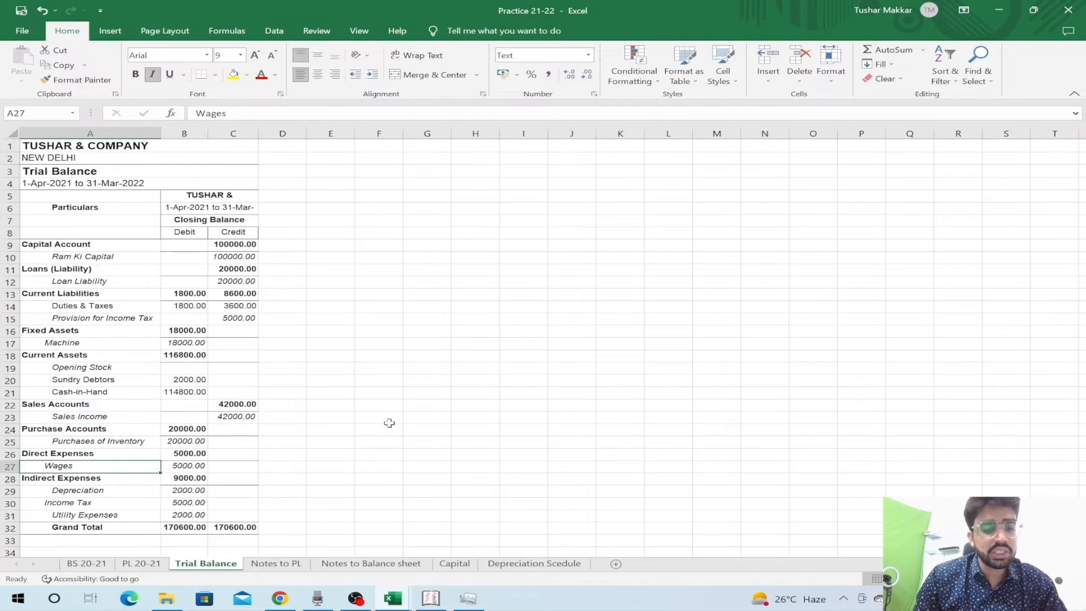
key("Right")
key("Down")
key("Down")
key("shift+space")
key("shift+BackSpace")
key("Down")
key("shift+space")
key("shift+BackSpace")
key("Down")
key("shift+space")
key("shift+BackSpace")
key("ctrl+Page_Up")
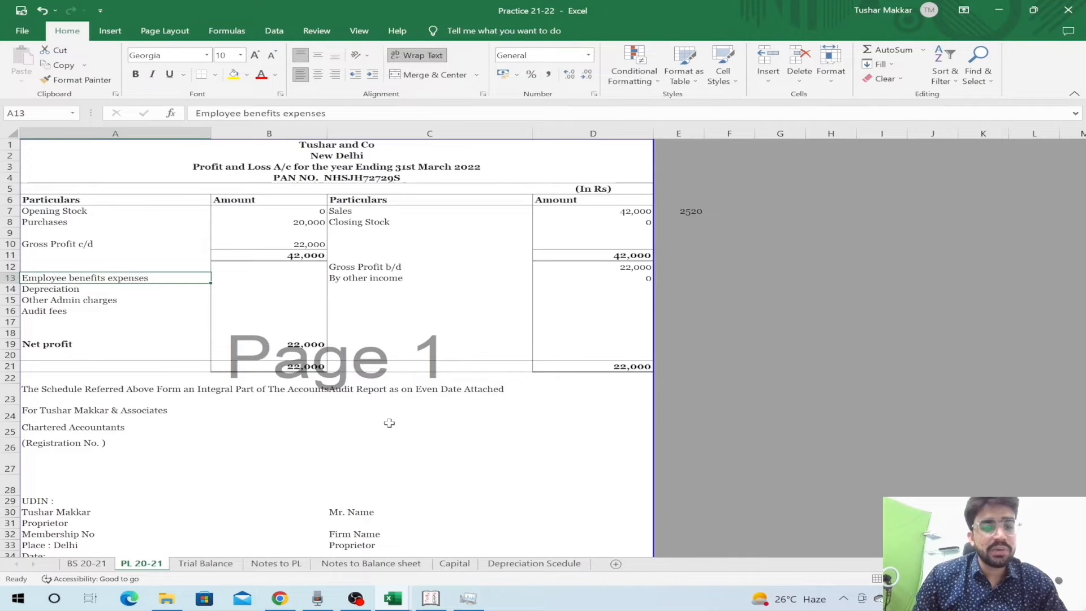
key("ctrl+Page_Down")
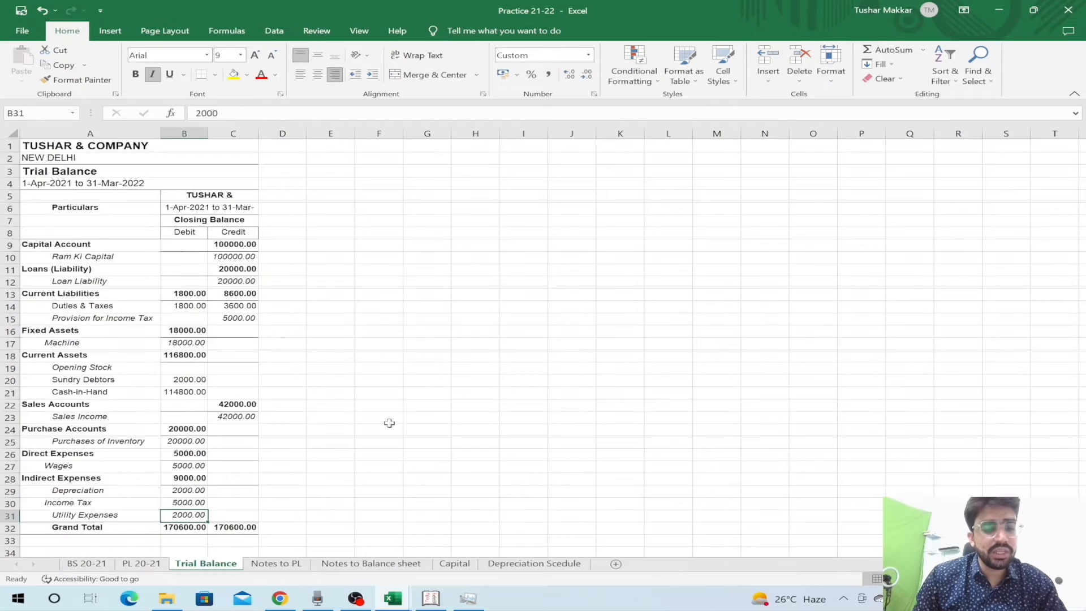
key("Left")
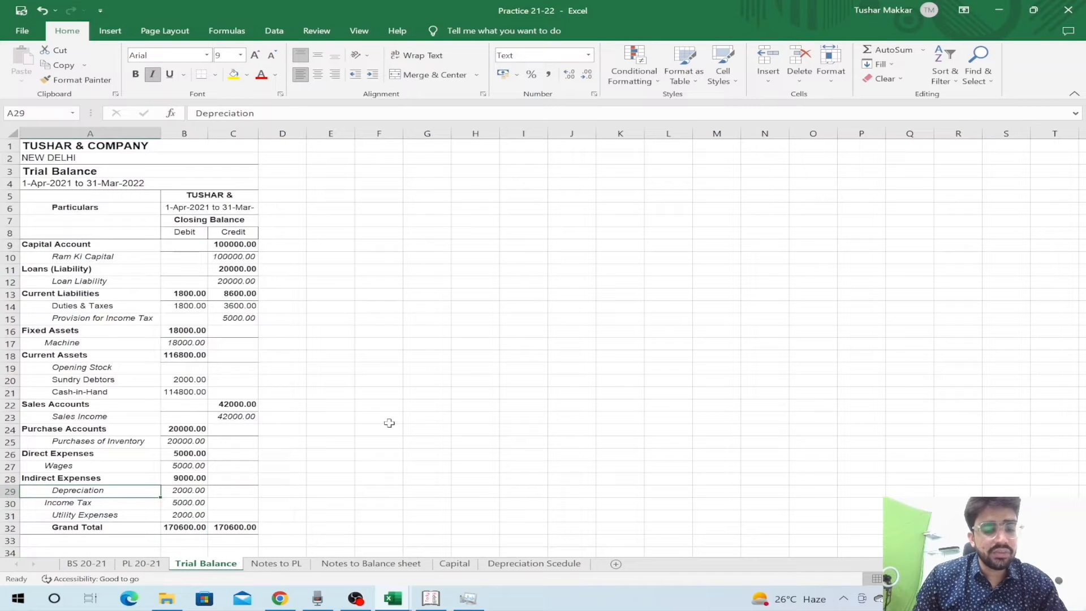
key("ctrl+Page_Up")
key("Down")
key("Up")
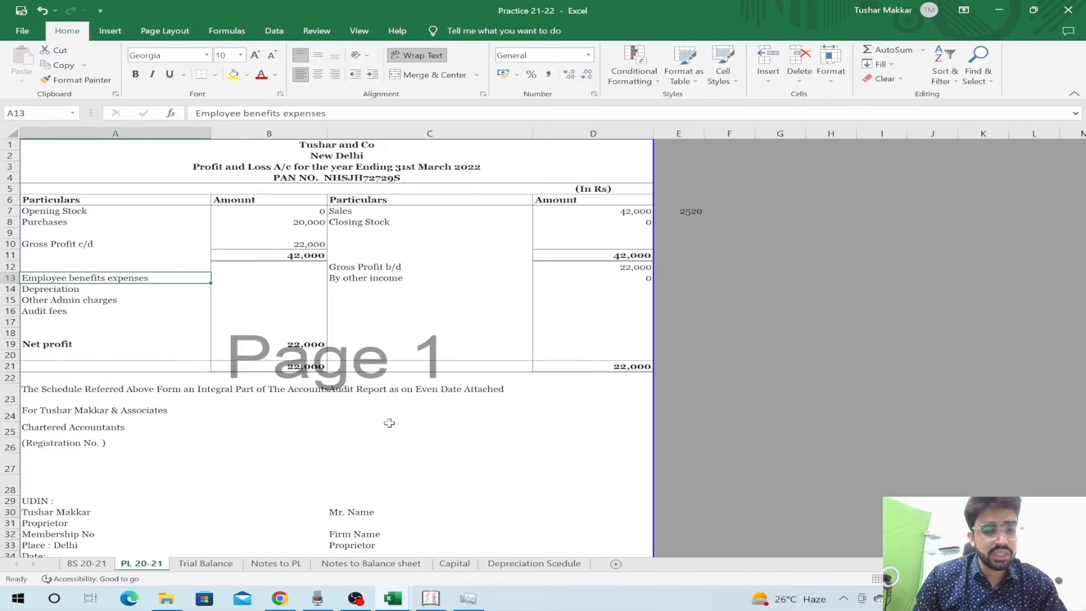
- Relabel row 13 'Utility expenses' and link its amount to the Trial Balance's 2,000
type("Utility")
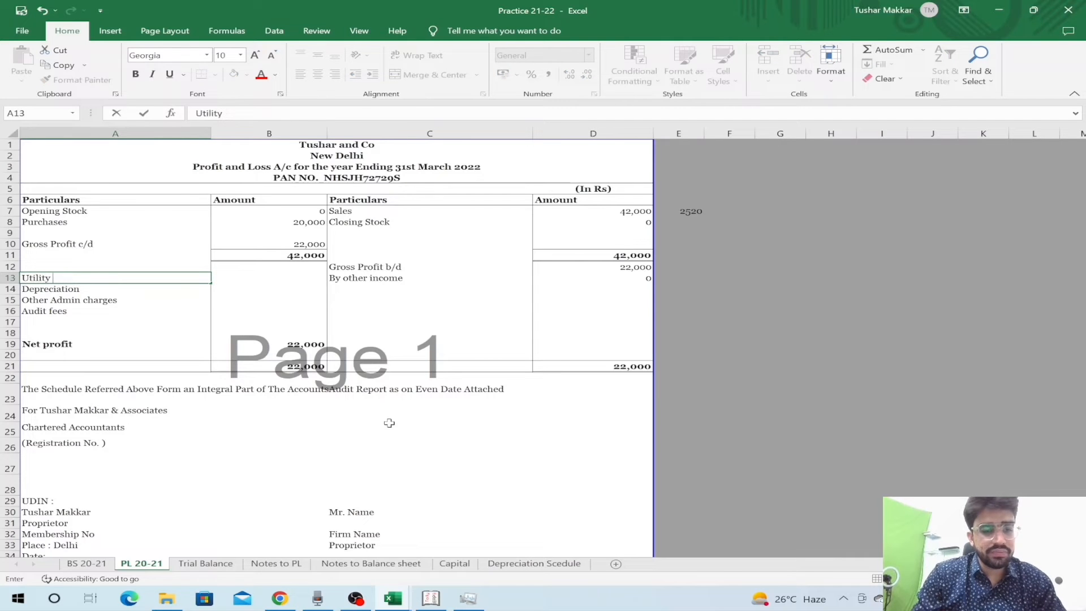
key("Tab")
type("=")
key("ctrl+Page_Down")
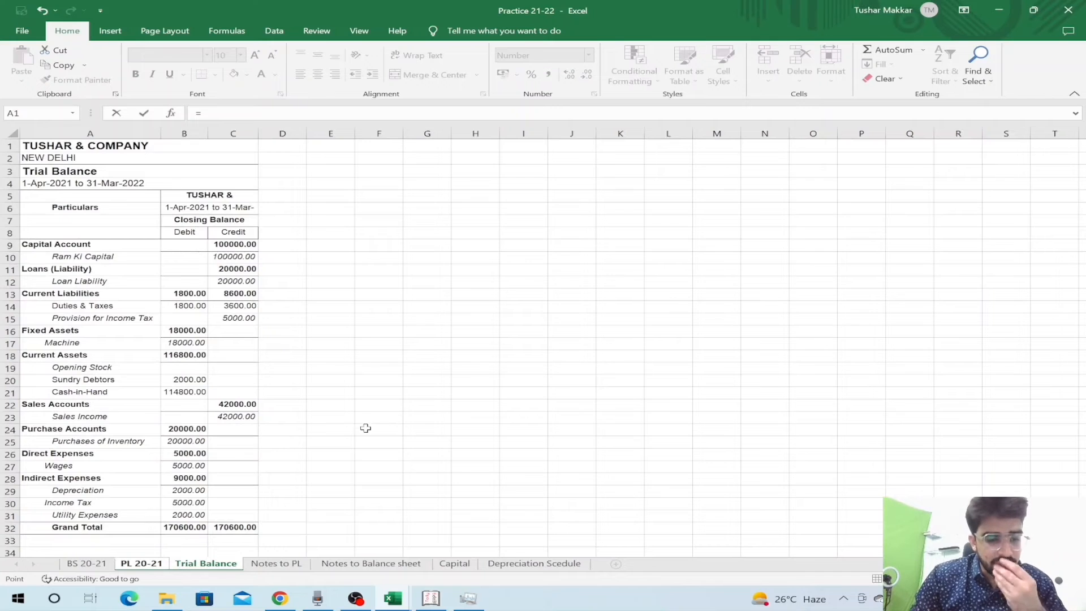
left_click(196, 512)
key("Return")
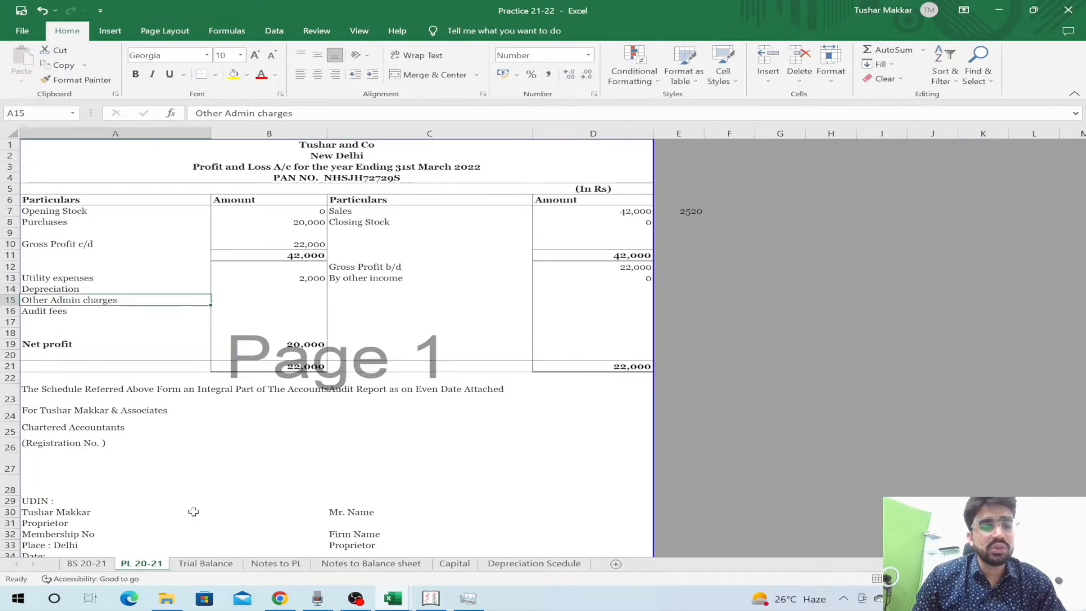
key("ctrl+Page_Down")
key("Down")
left_click(193, 512)
- Relabel row 15 'Income tax' and link B15 to the Trial Balance's 5,000
key("ctrl+Page_Up")
key("Up")
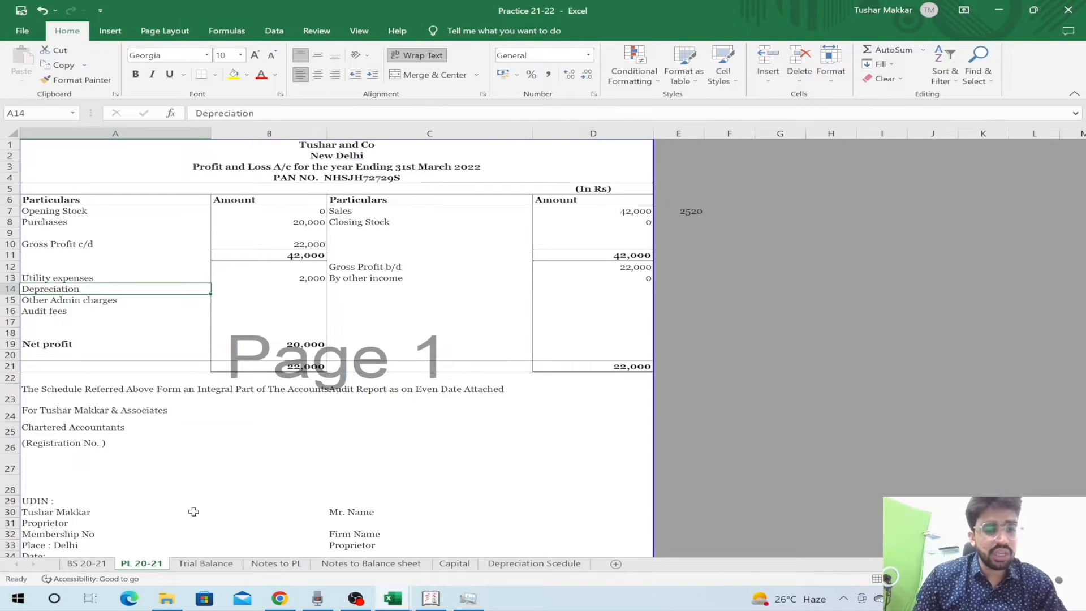
key("Down")
type("I")
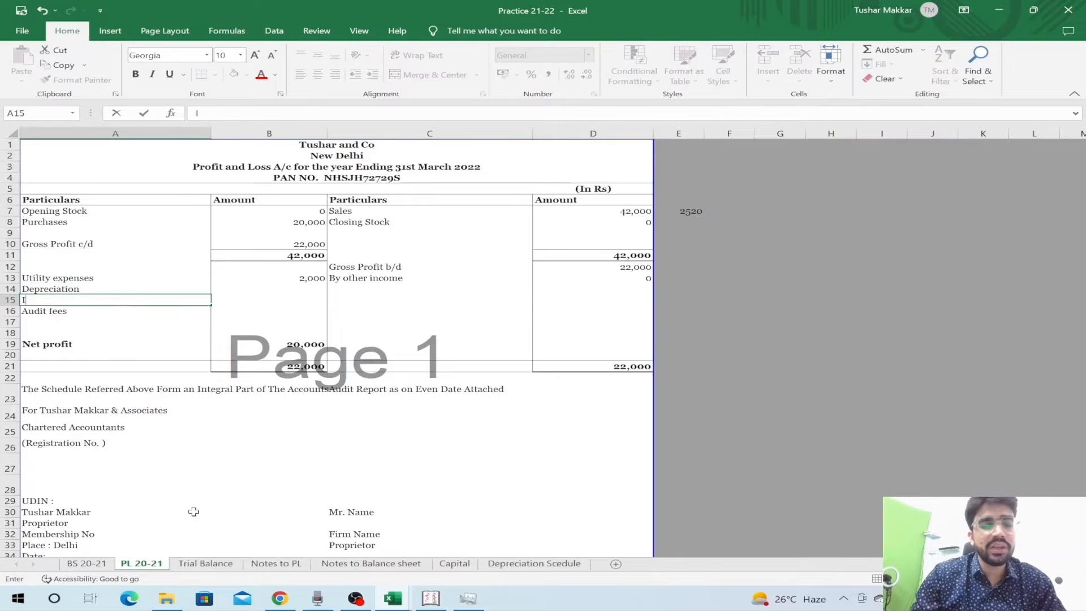
type("ncome tax")
key("Return")
key("Up")
key("Right")
type("=")
left_click(206, 563)
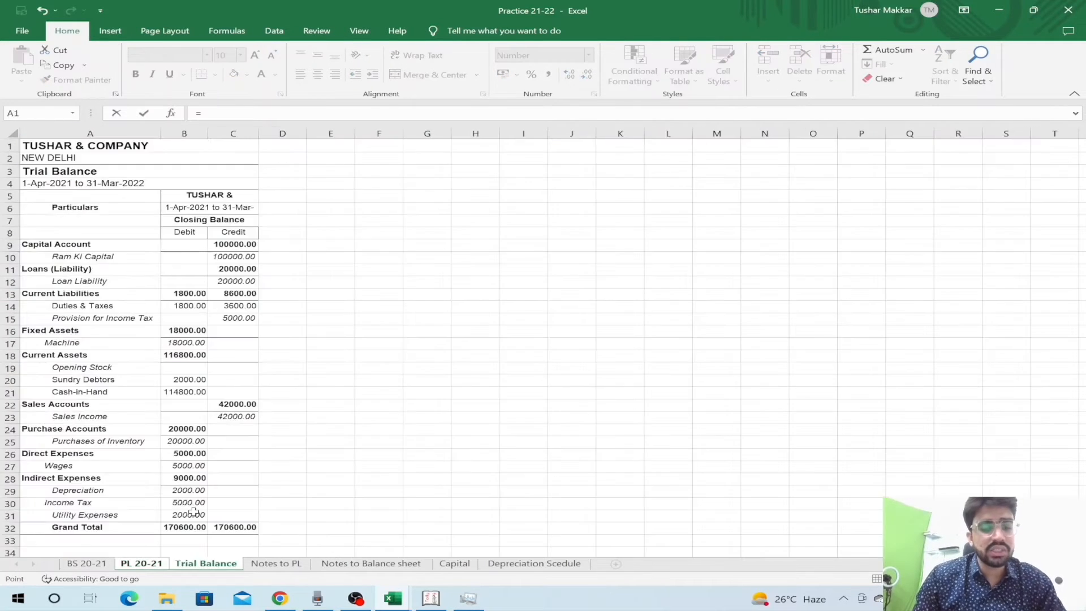
left_click(175, 502)
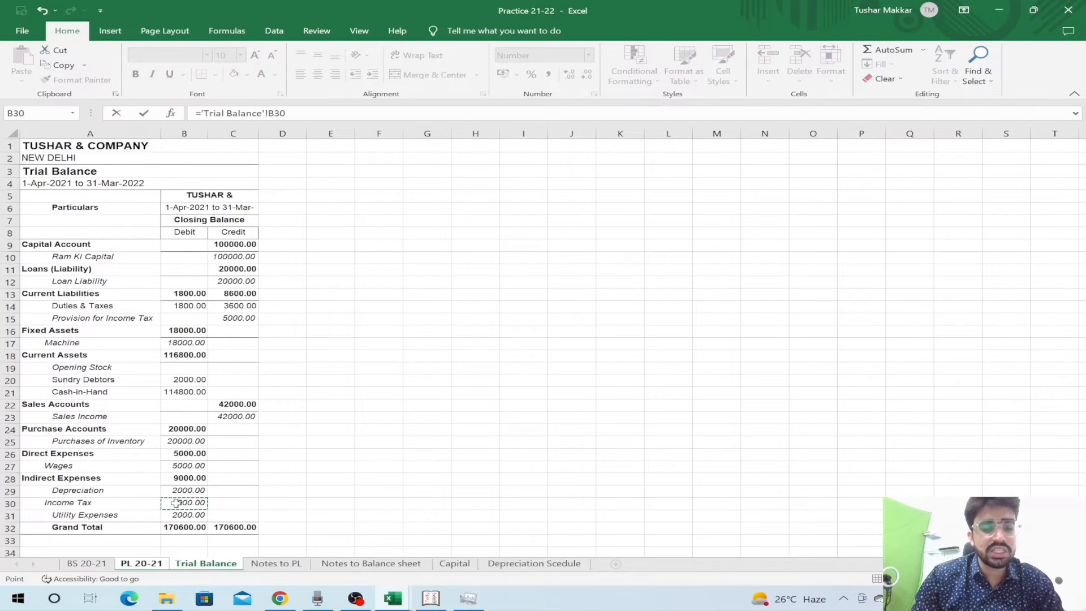
key("Return")
- Verify the Income tax formula and look up the Wages row on the Trial Balance
key("Up")
key("Up")
key("Left")
key("Right")
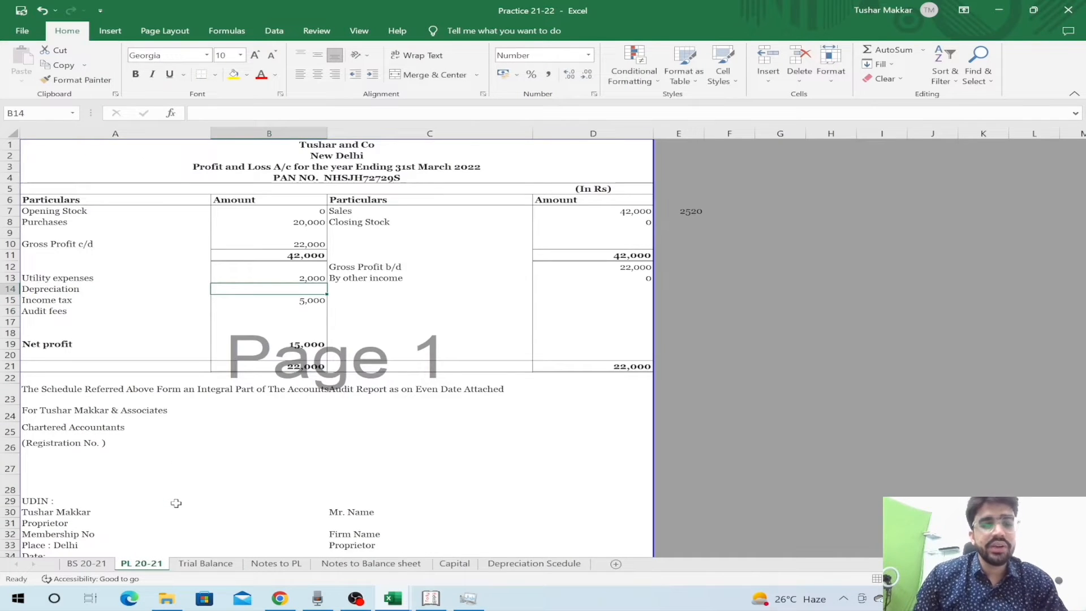
key("Down")
key("ctrl+Page_Down")
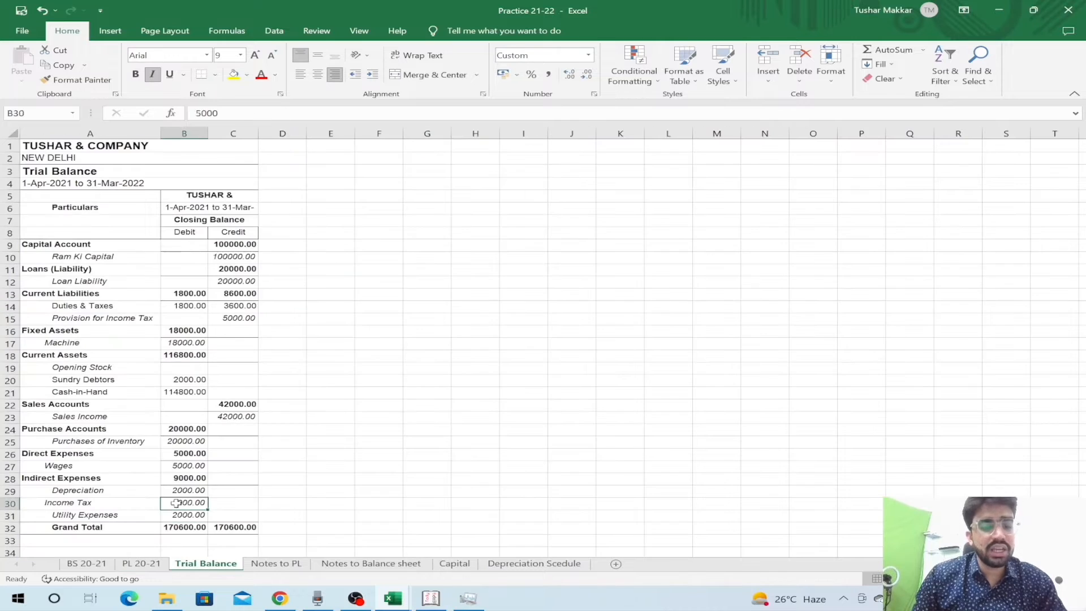
key("Up")
key("Up")
key("Up")
key("Up")
key("shift+space")
key("shift+BackSpace")
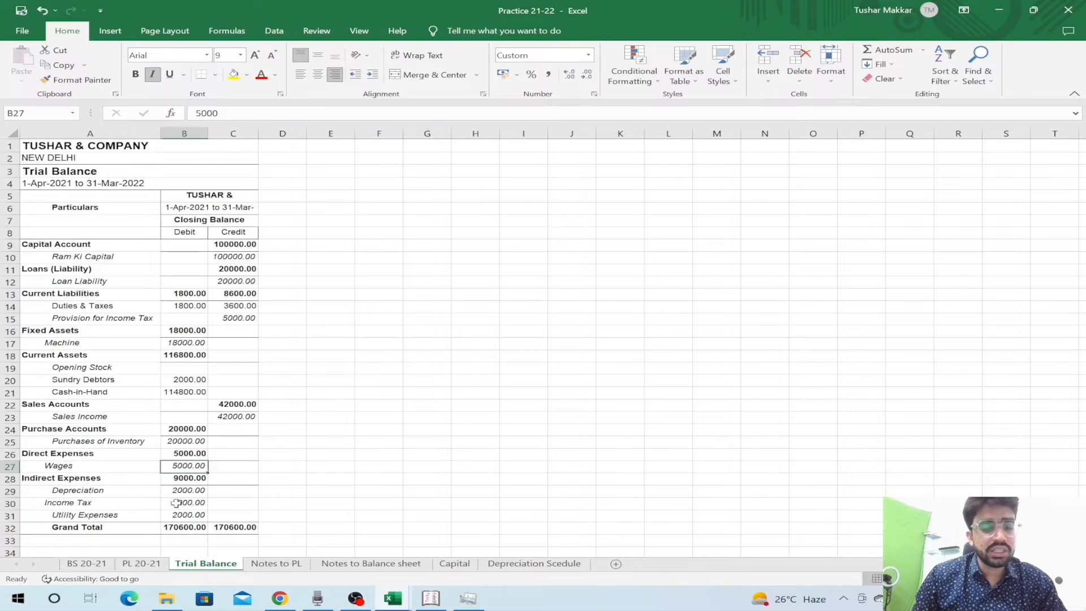
key("ctrl+Page_Up")
key("Down")
key("Left")
key("Up")
key("Up")
key("Up")
key("Up")
key("Up")
key("Up")
key("Up")
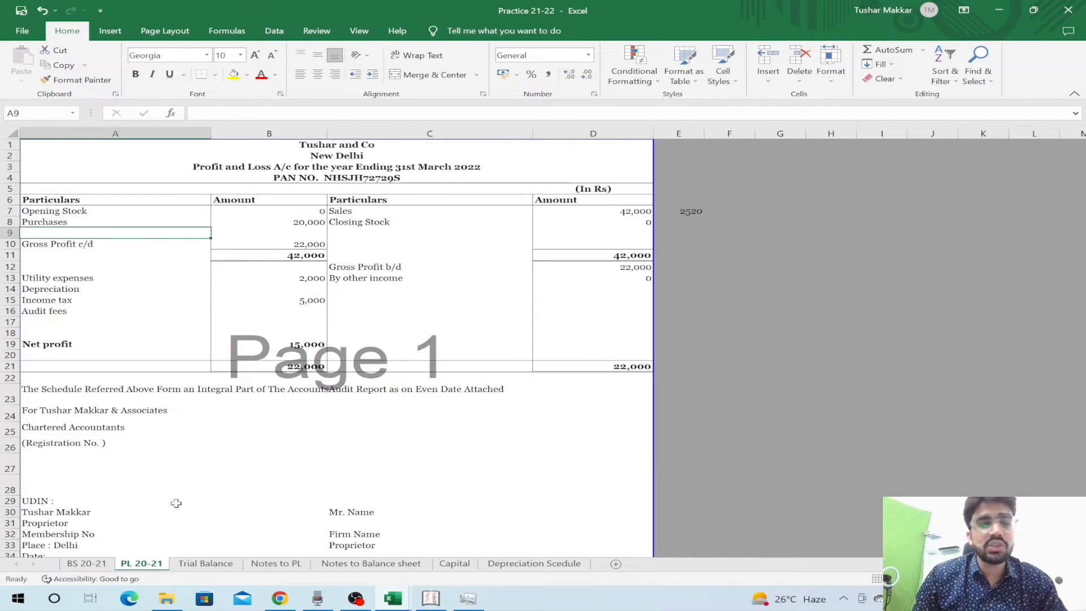
- Insert a Wages row above Gross Profit c/d, linking its amount to the Trial Balance's 5,000
key("shift+space")
key("ctrl+shift+plus")
key("shift+BackSpace")
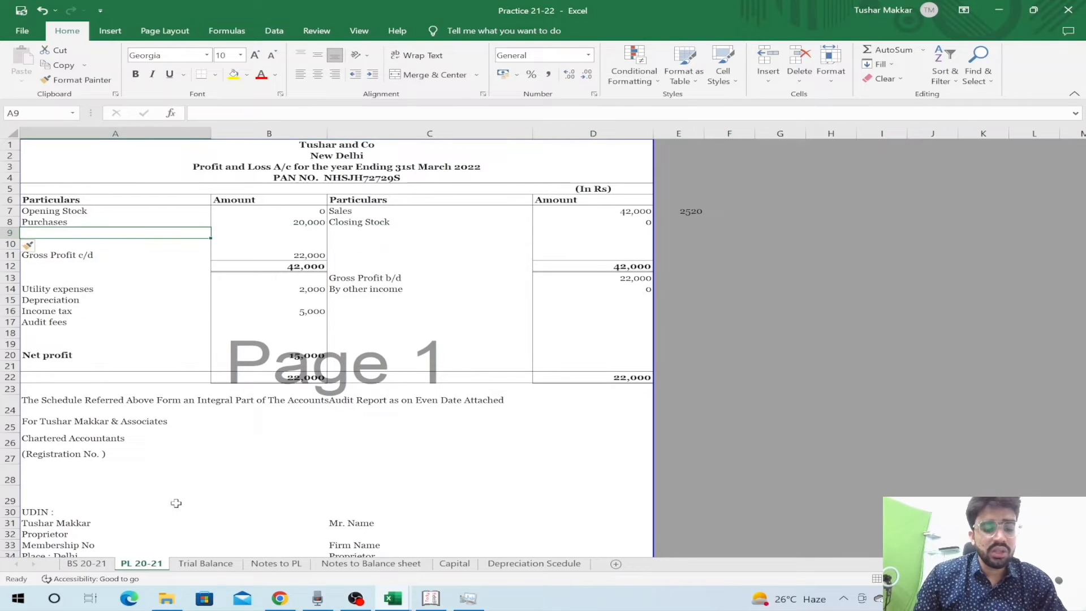
type("Wages")
key("Return")
key("Up")
key("Right")
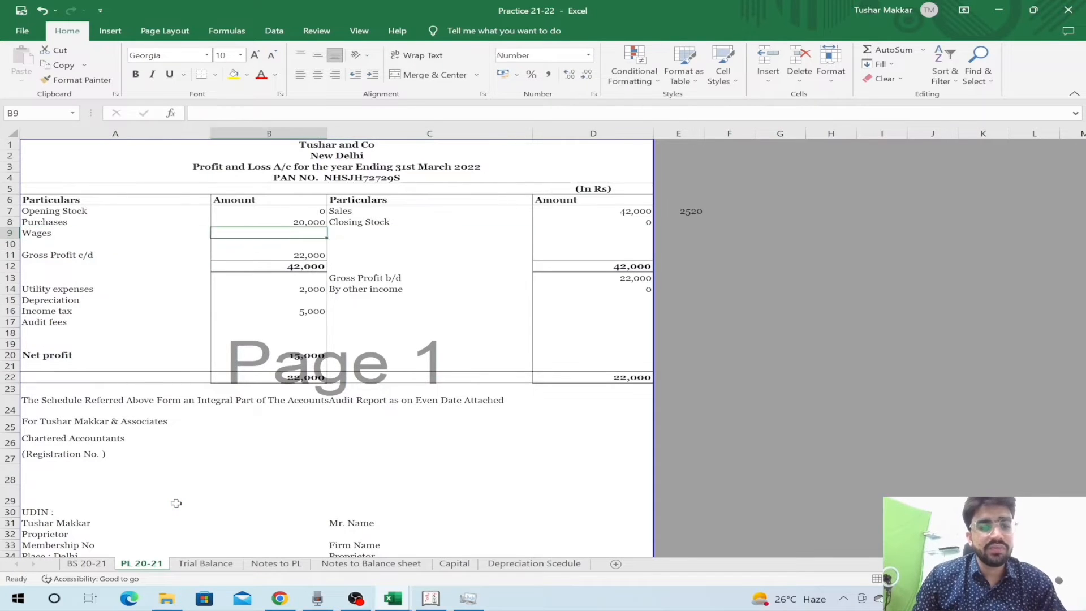
type("=")
key("ctrl+Page_Down")
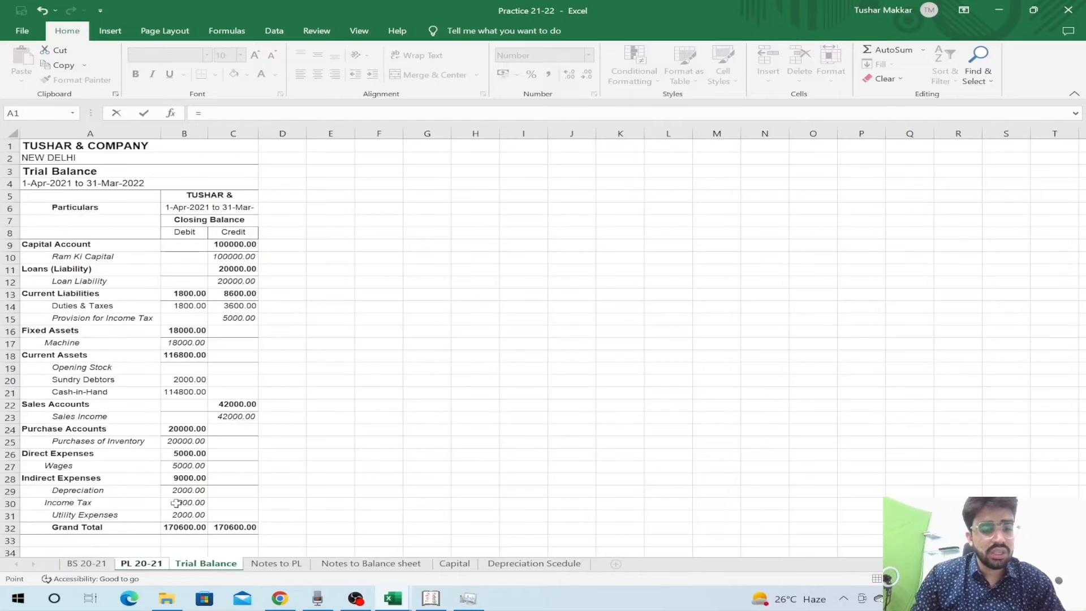
left_click(179, 465)
key("Return")
- Subtract the Wages amount B9 in the Gross Profit c/d formula and total the column to 42,000
key("Down")
key("F2")
type("-")
left_click(262, 233)
key("Return")
key("alt+equal")
key("ctrl+Return")
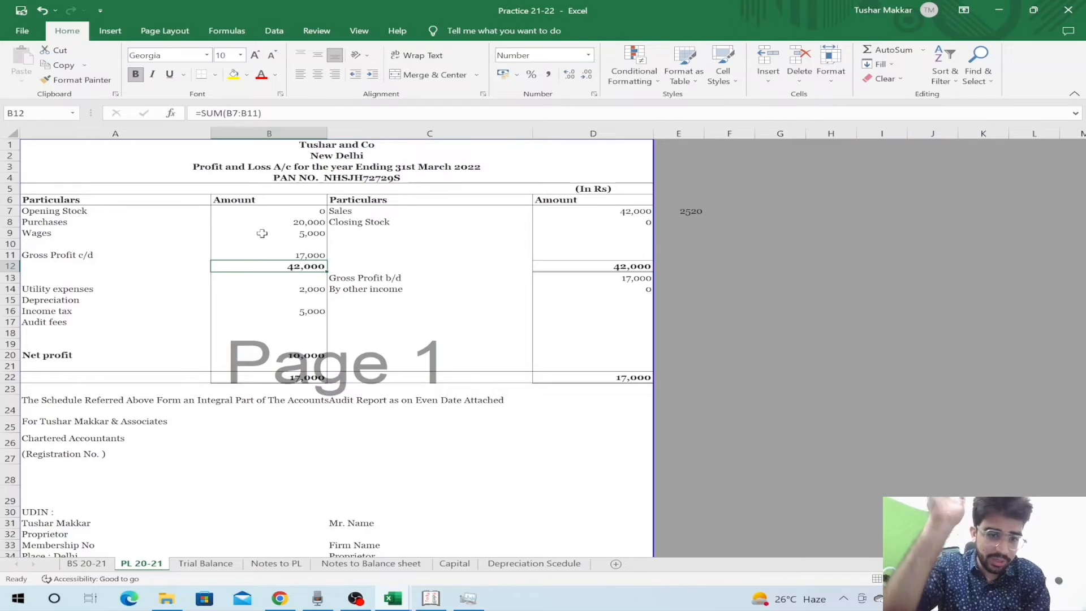
- Review the updated gross profit and column total formulas
key("Up")
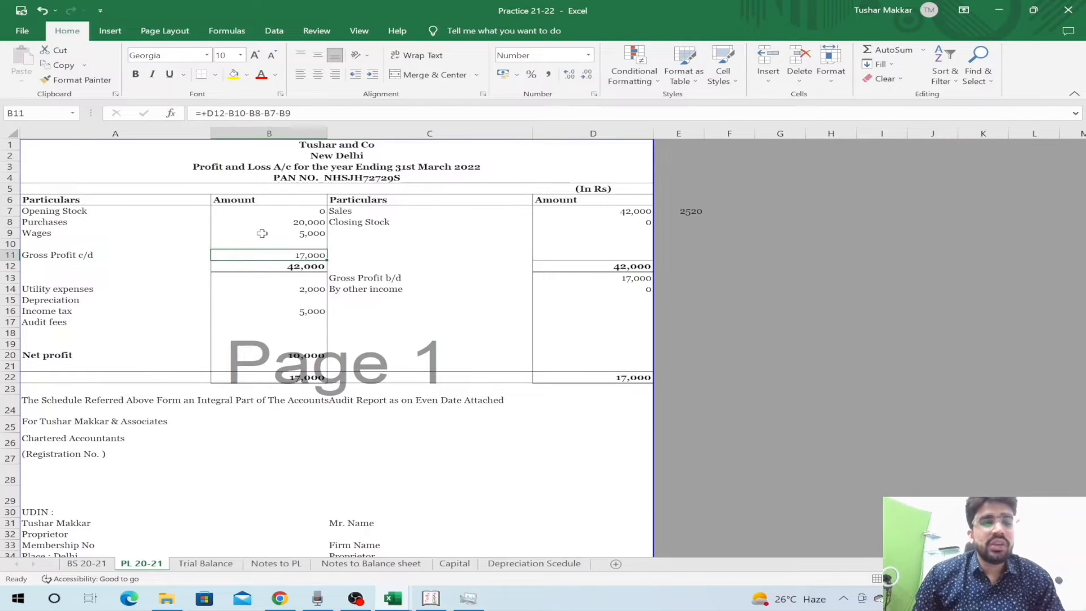
key("F2")
key("Return")
key("F2")
key("Escape")
key("Up")
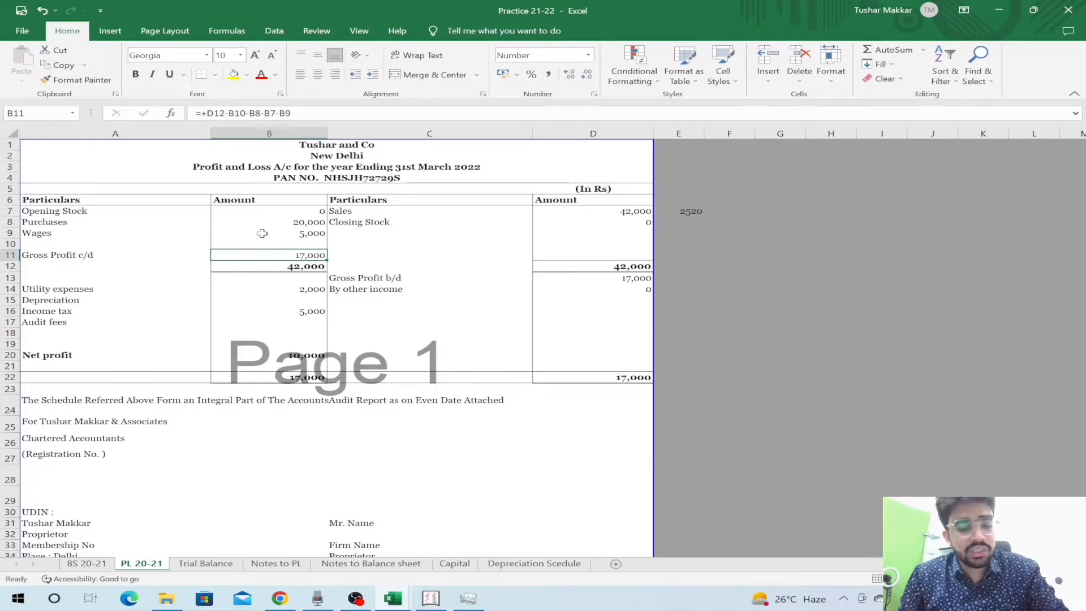
key("F2")
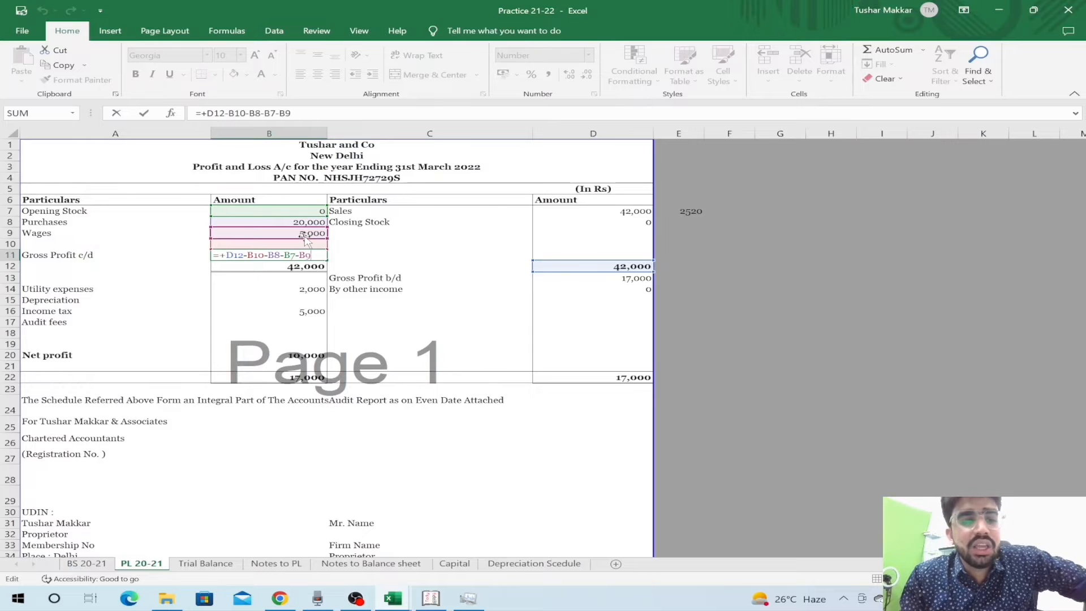
key("Return")
key("Down")
key("Right")
key("Right")
- Check the sales-side and left totals and that Gross Profit b/d links to B11
key("Up")
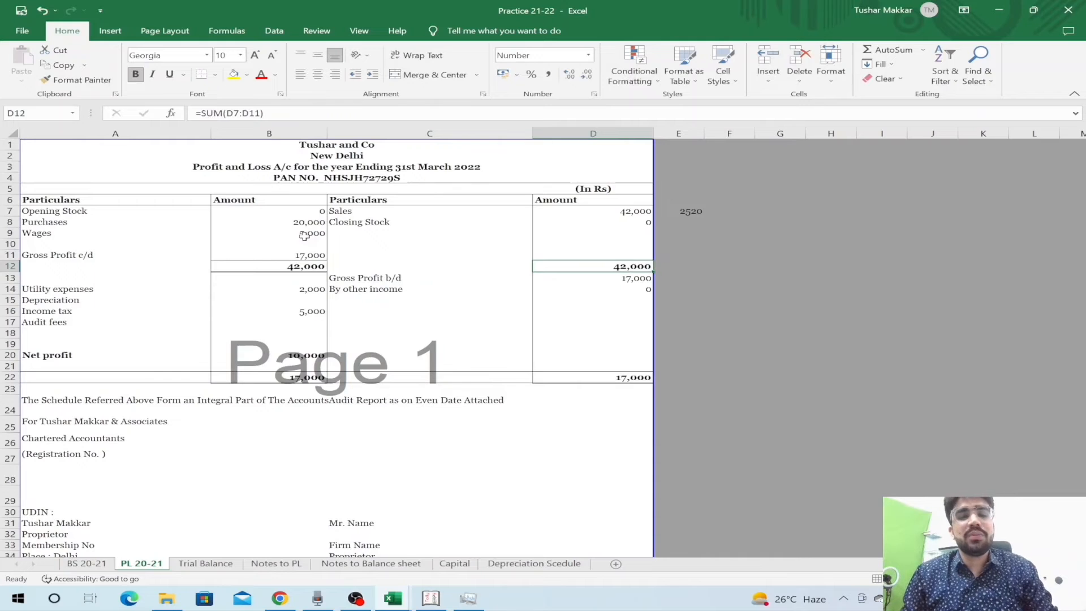
key("F2")
key("Return")
key("Up")
key("Left")
key("Left")
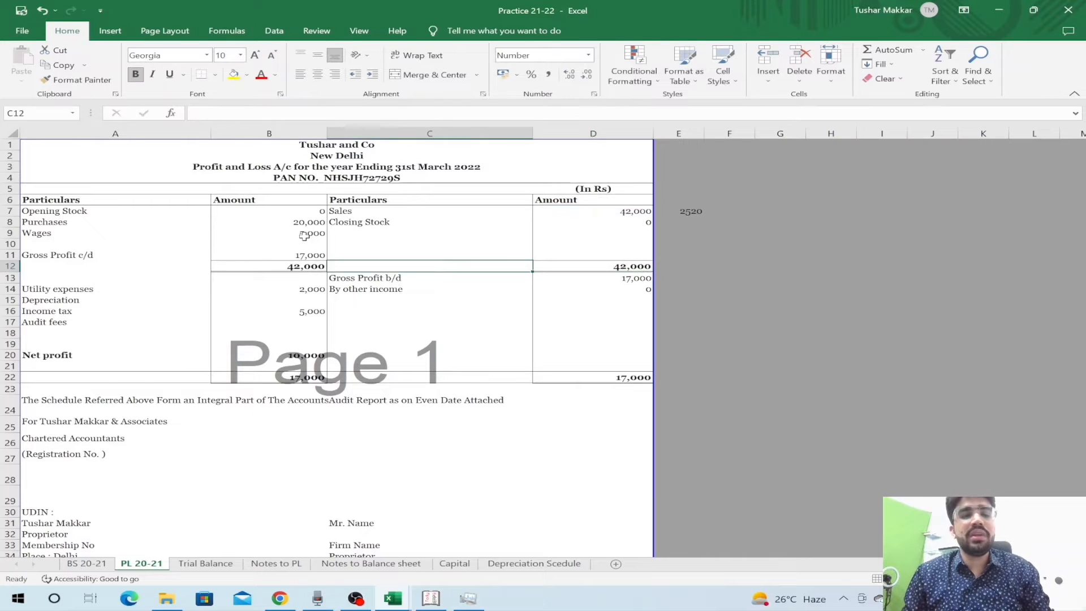
key("F2")
key("Escape")
key("Down")
key("Right")
key("Right")
key("F2")
key("Escape")
key("Left")
key("Left")
key("Left")
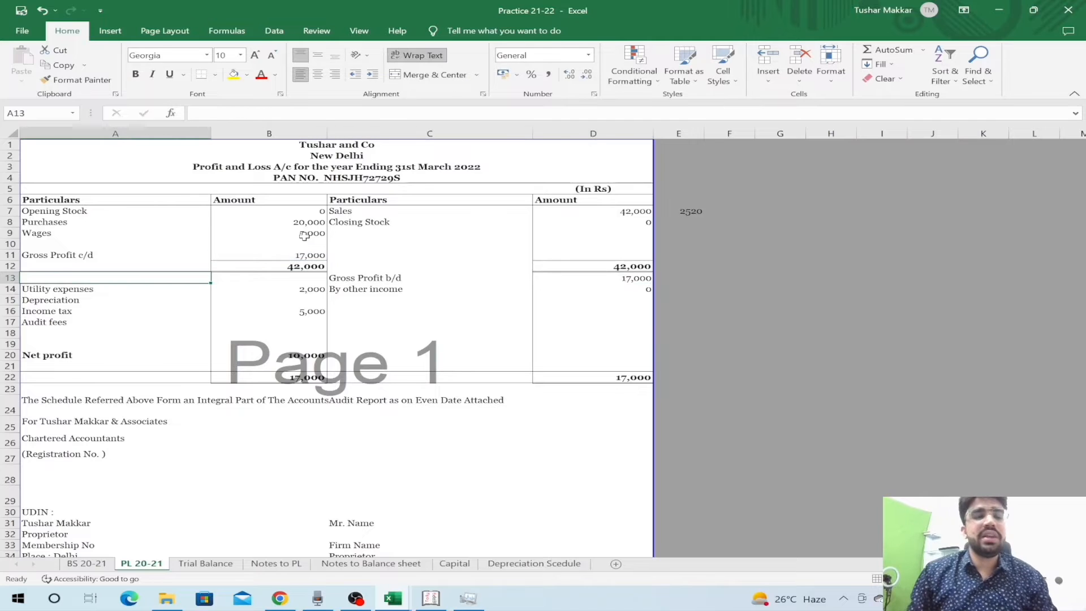
- Select row 17 (Audit fees) and delete it via the row's right-click Delete
key("Down")
key("Down")
key("Up")
key("shift+space")
key("Down")
key("shift+space")
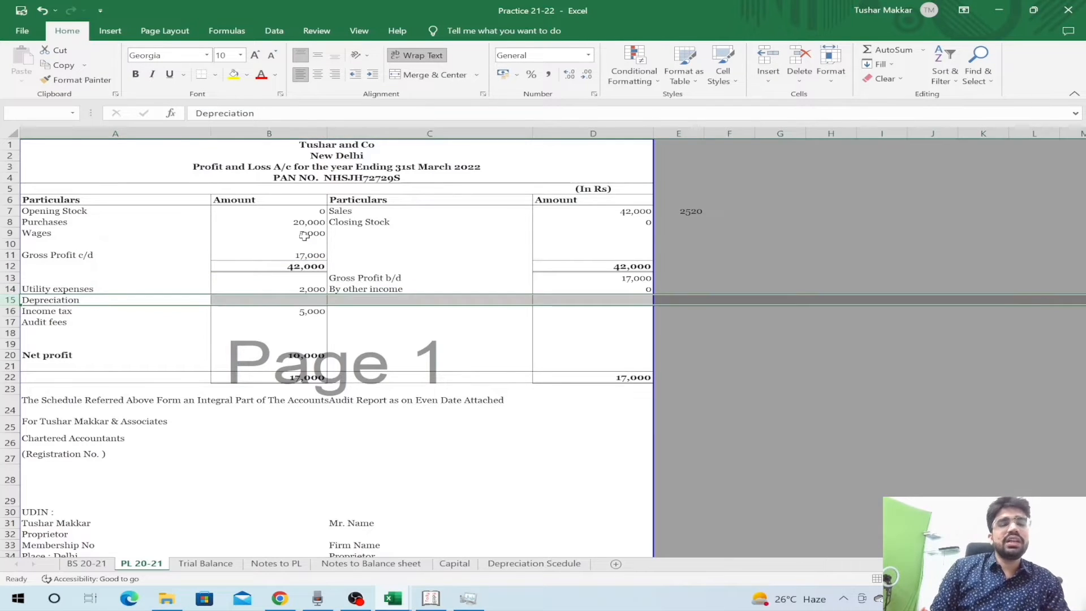
key("Down")
key("Down")
key("shift+space")
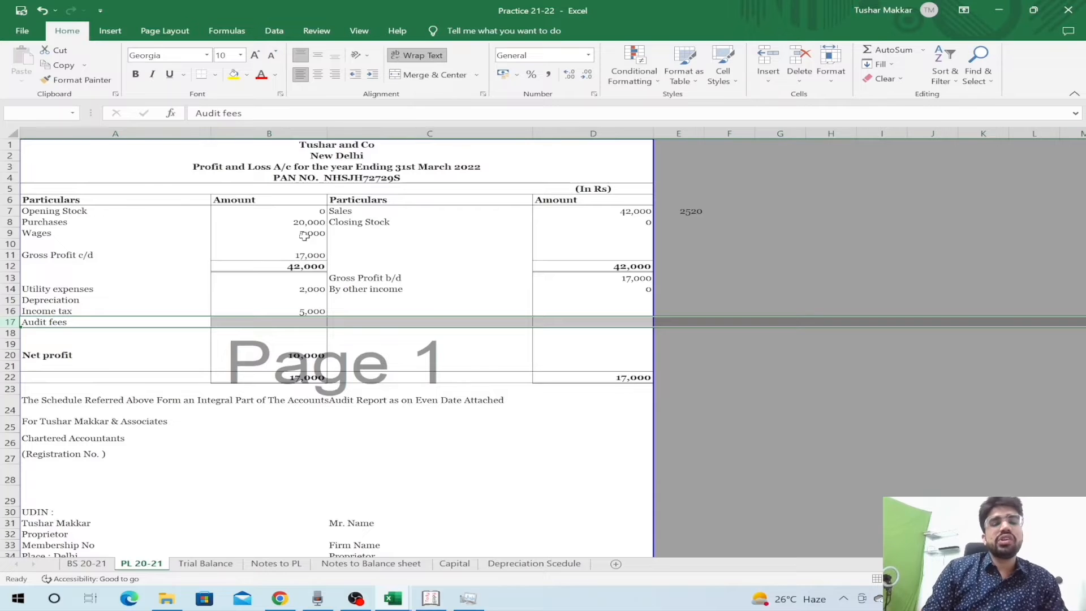
key("ctrl+minus")
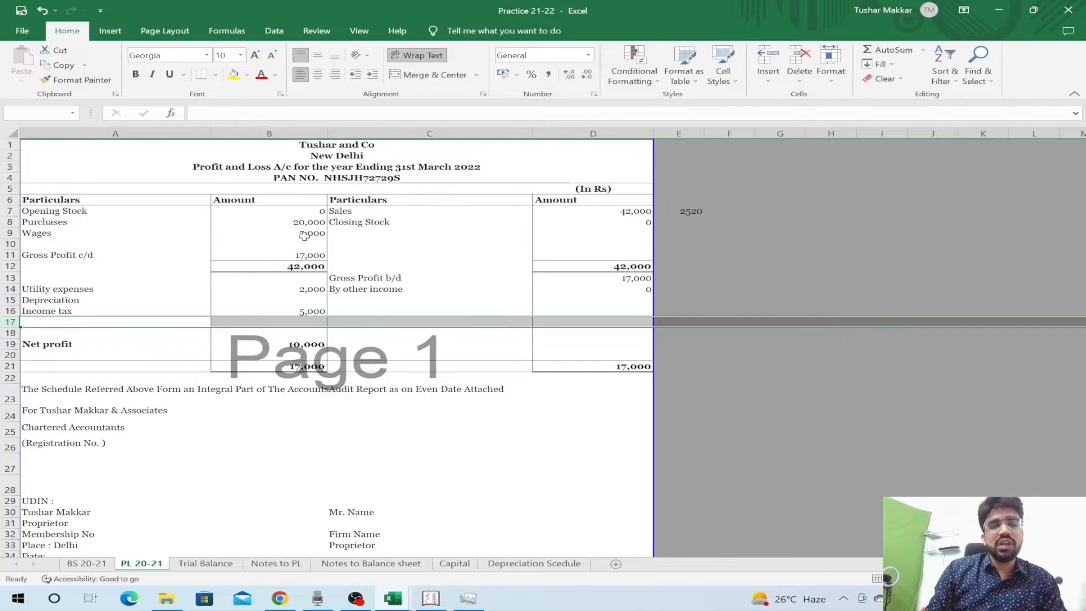
key("ctrl+z")
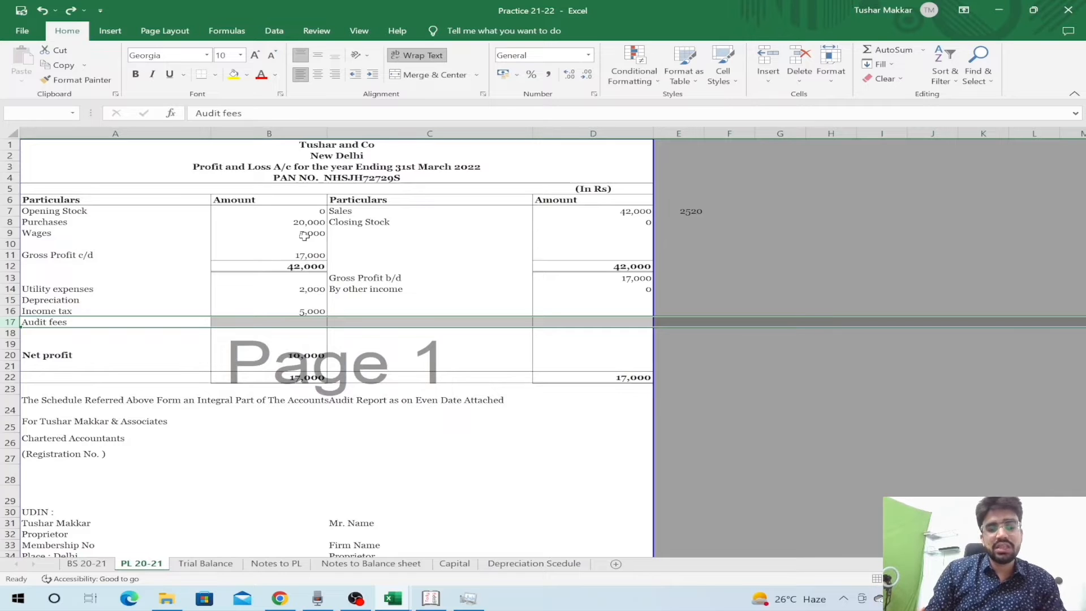
key("ctrl+y")
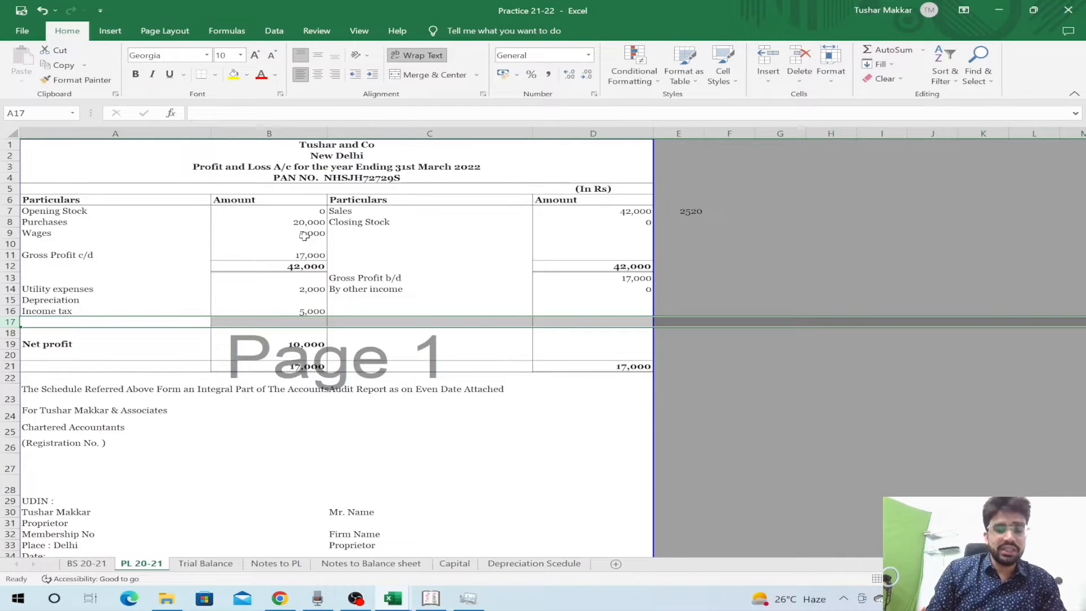
key("ctrl+z")
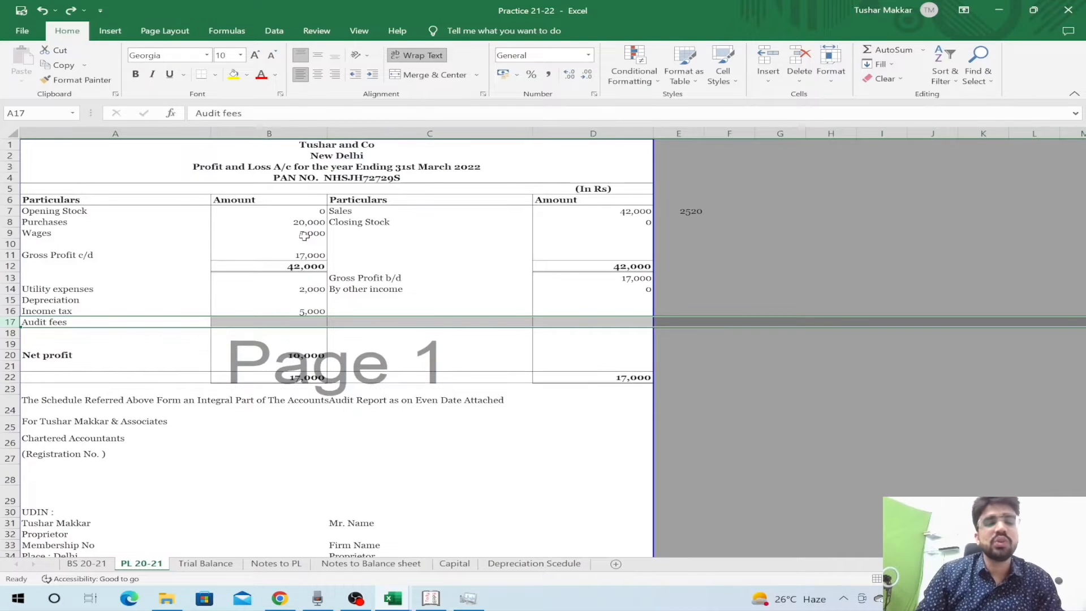
right_click(192, 321)
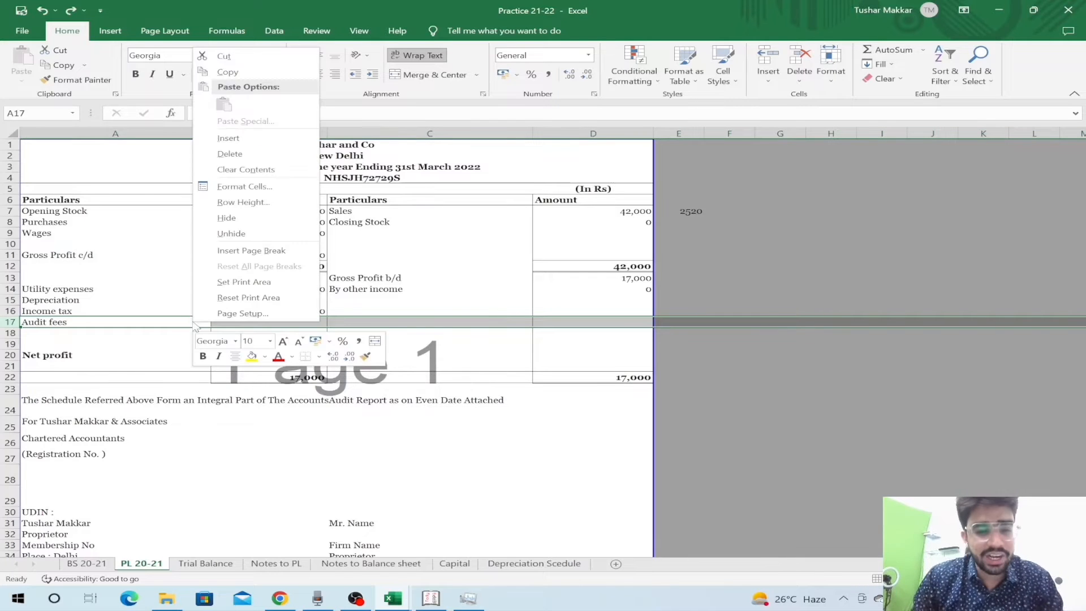
left_click(261, 153)
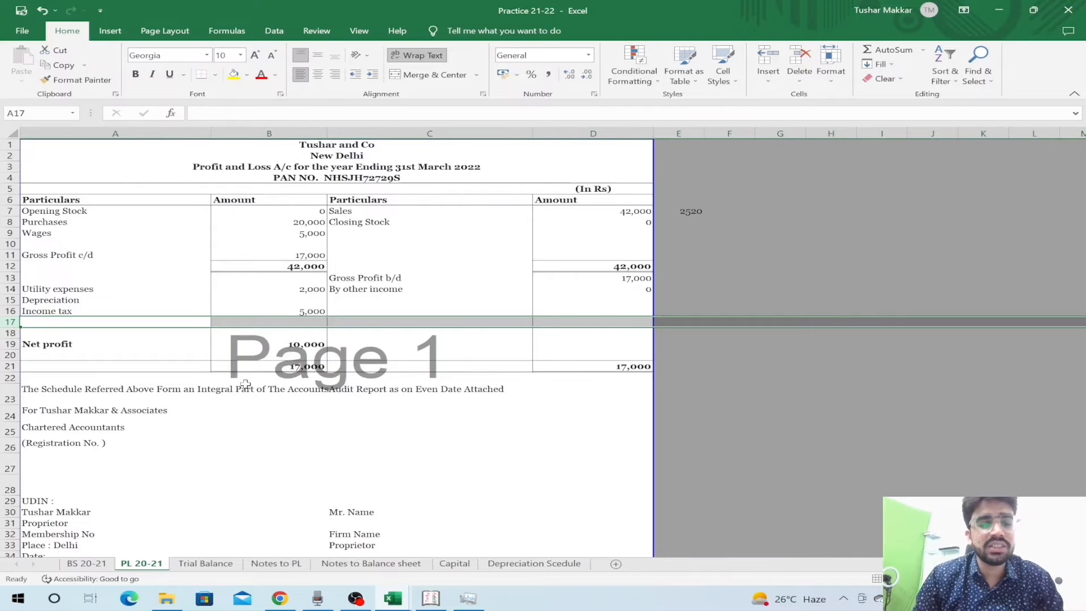
key("Left")
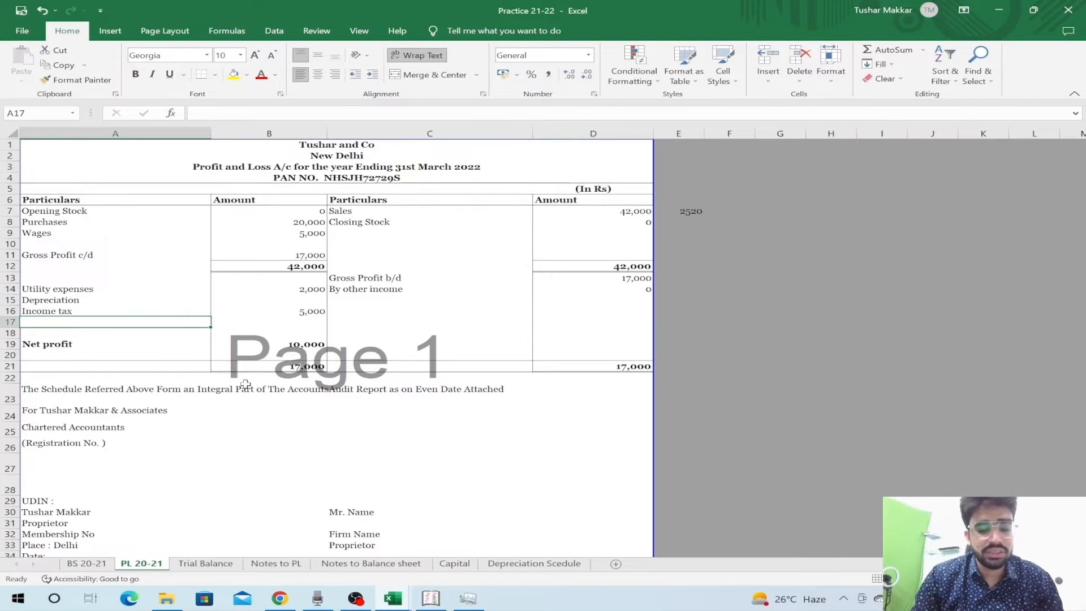
- Move to the Depreciation amount cell and look over the Depreciation row
key("Up")
key("Up")
key("Right")
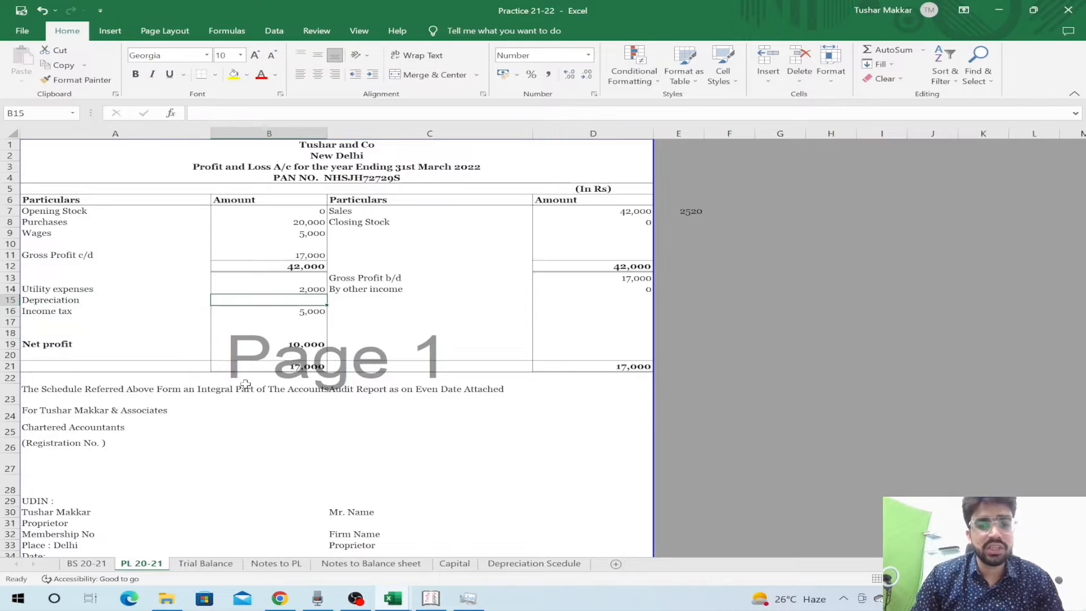
key("Up")
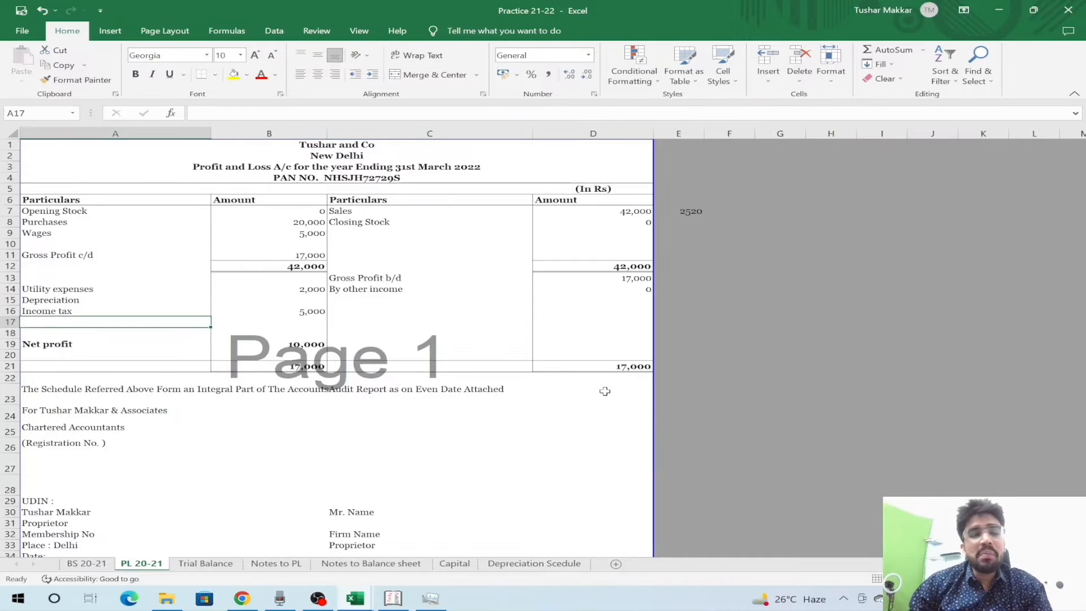
key("Up")
key("Right")
key("Up")
key("Left")
key("Right")
key("shift+space")
key("Left")
key("Right")
key("shift+space")
key("Left")
key("Right")
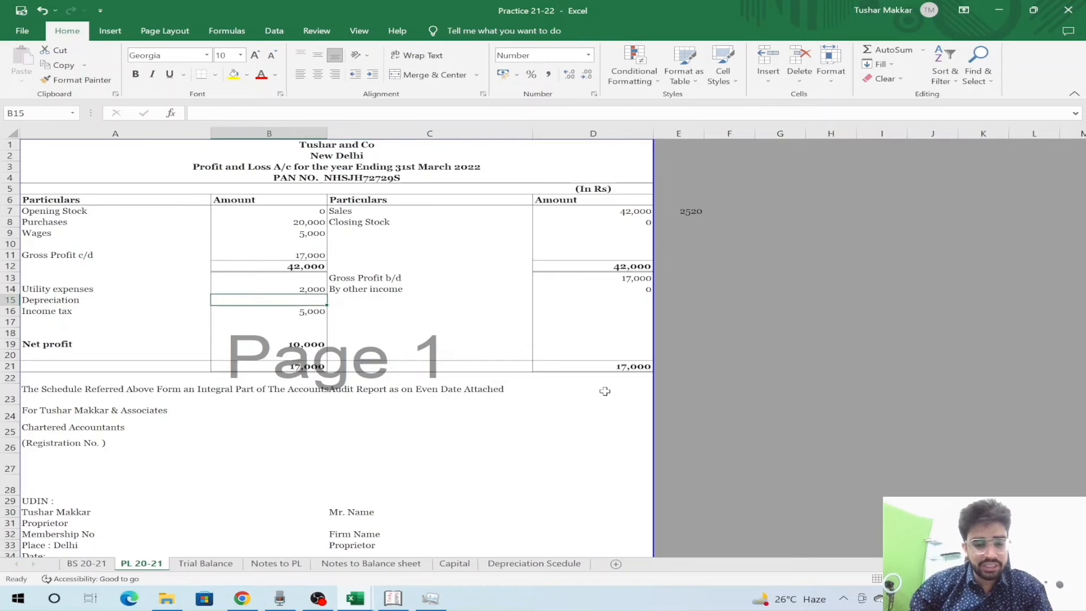
- Move the Depreciation Scedule sheet tab so it sits directly after PL 20-21
left_click(548, 564)
left_click_drag(255, 523, 221, 526)
key("Left")
key("Left")
key("Up")
key("ctrl+Page_Up")
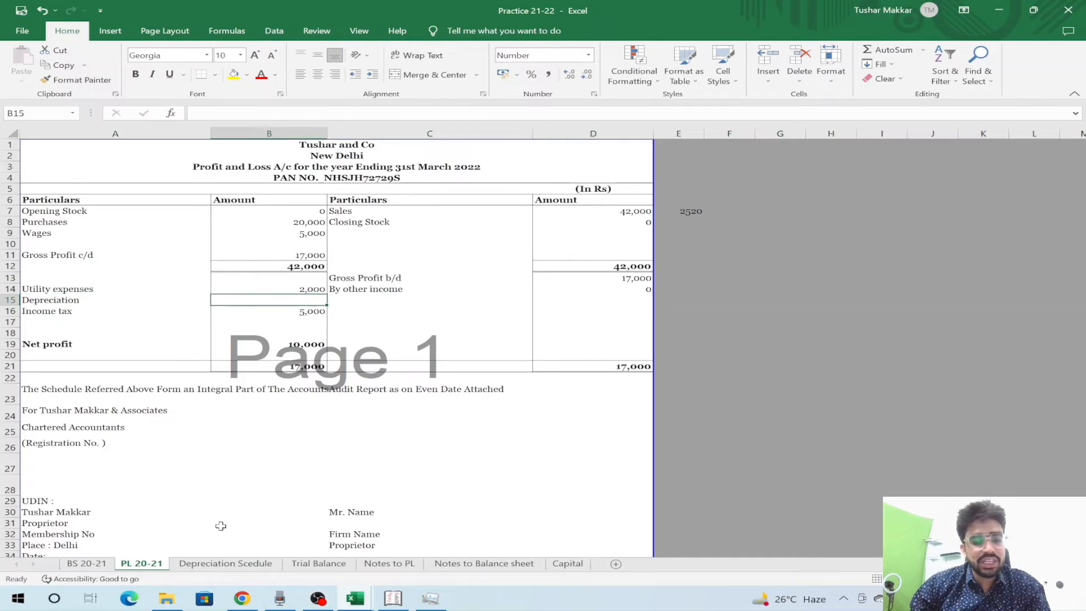
- Look over the Note 2 depreciation rates of 10%, 15% and 40%, ending at the Depreciation Rate header
key("ctrl+Page_Down")
key("Up")
key("Up")
key("Up")
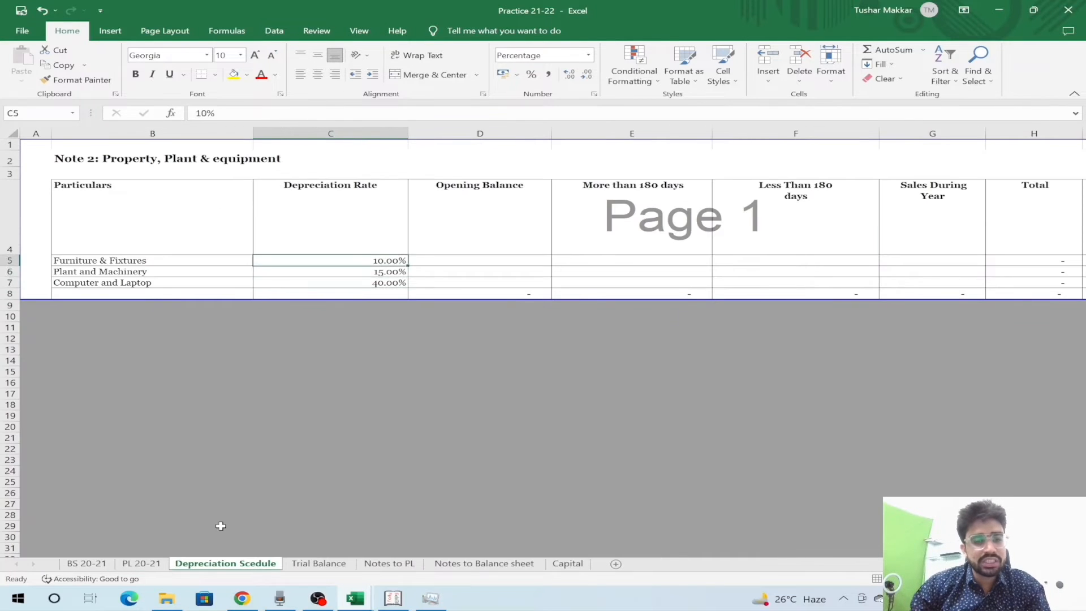
key("Left")
key("Right")
key("Right")
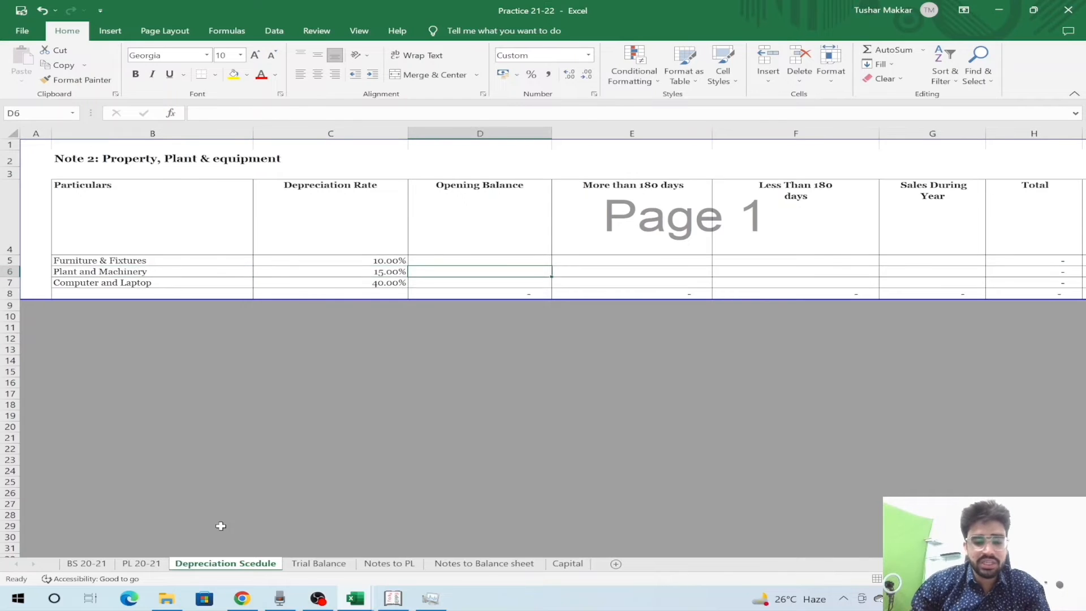
key("Left")
key("Up")
key("Up")
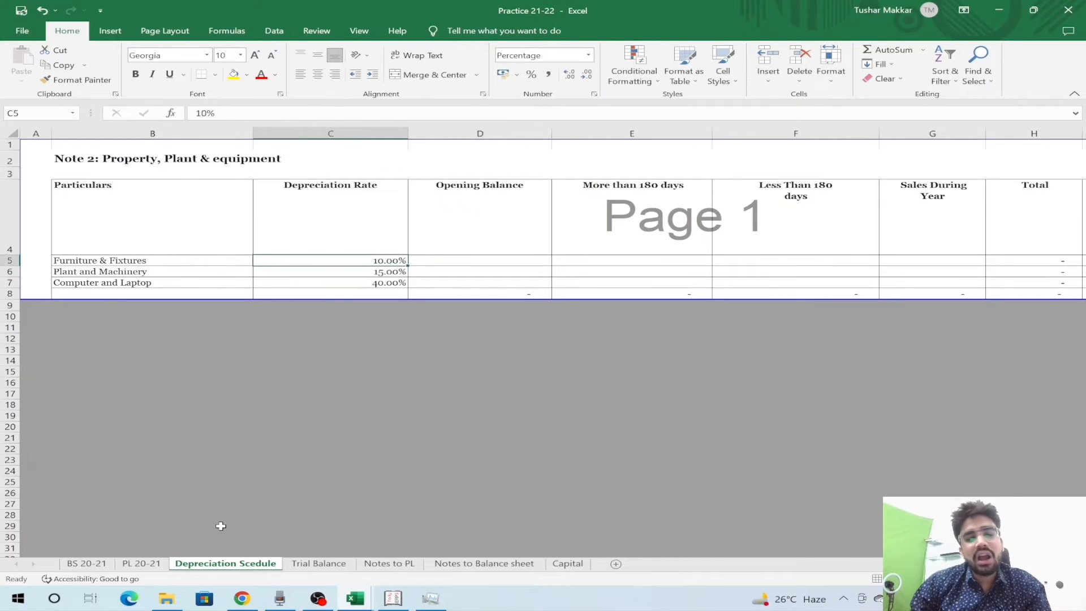
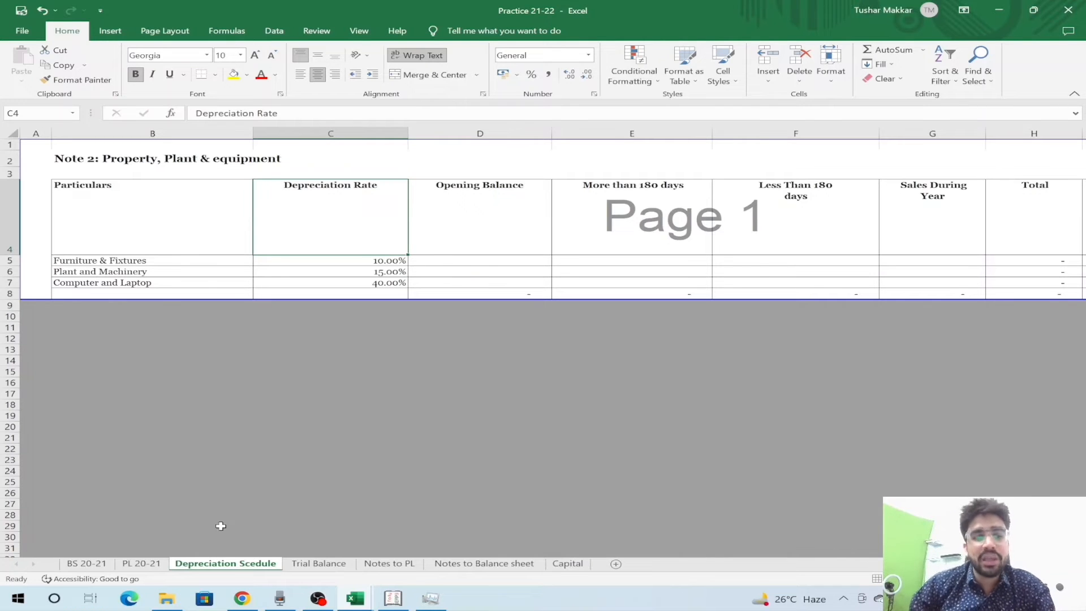
- Enter 0 as Plant and Machinery's opening balance on the depreciation schedule
key("Down")
key("Down")
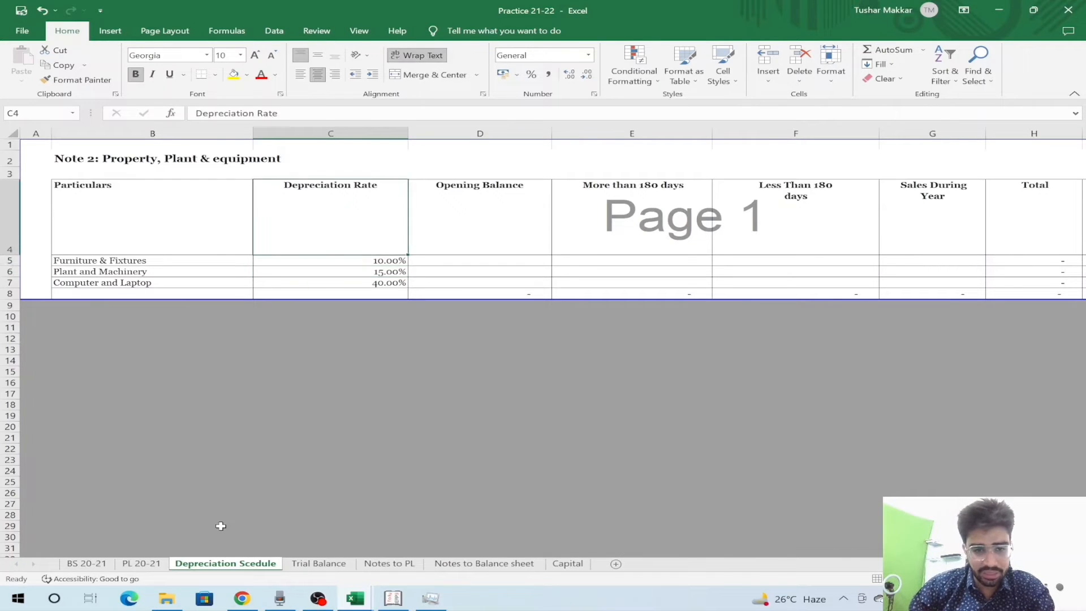
key("Right")
type("0")
key("ctrl+Return")
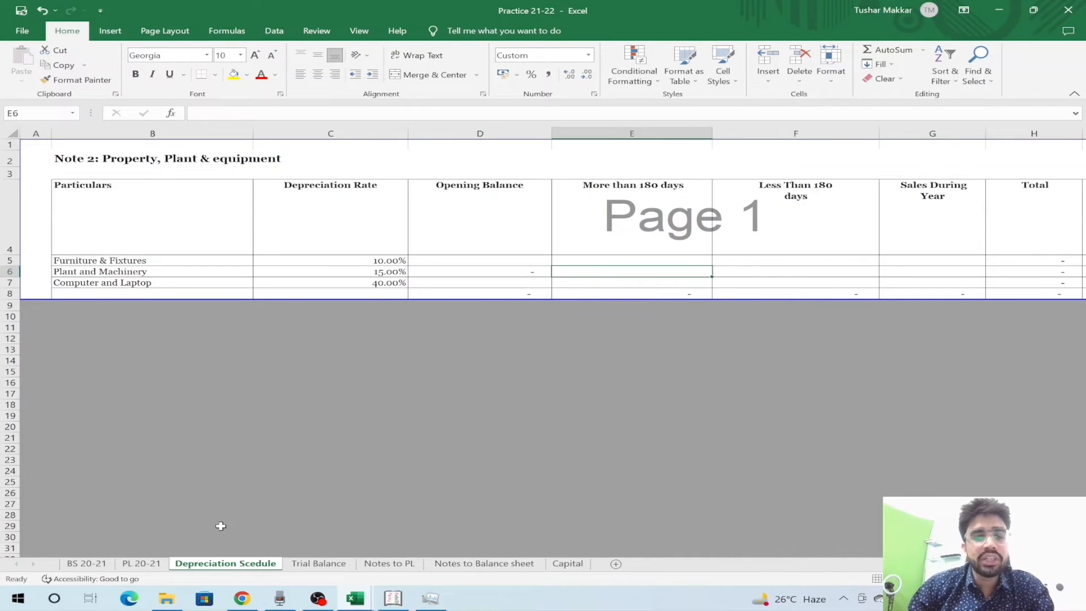
- Begin a formula in the more-than-180-days additions cell, drawing from the Trial Balance sheet
key("Right")
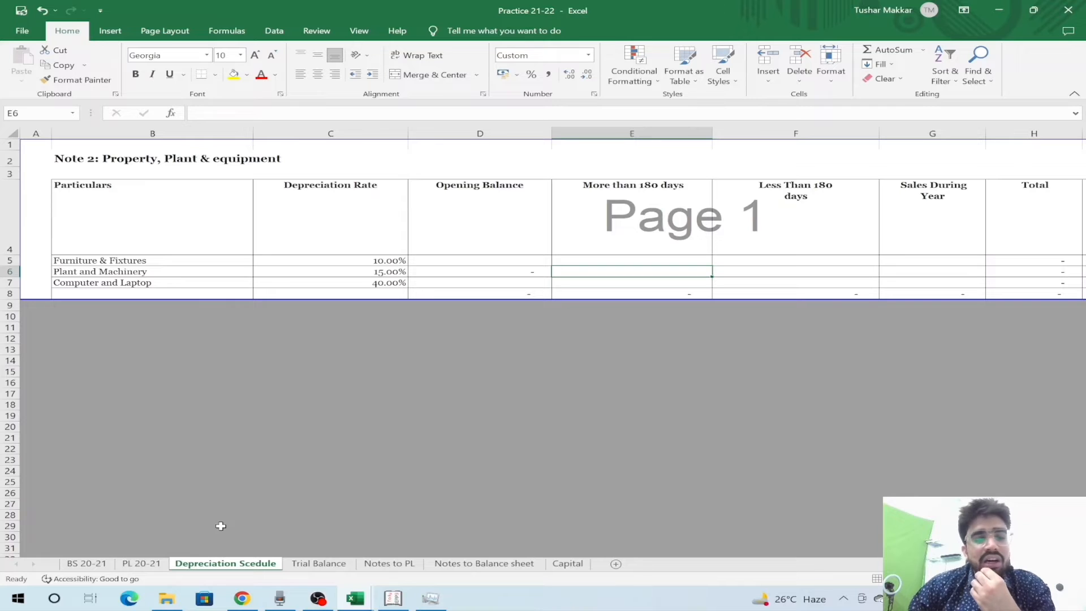
key("Right")
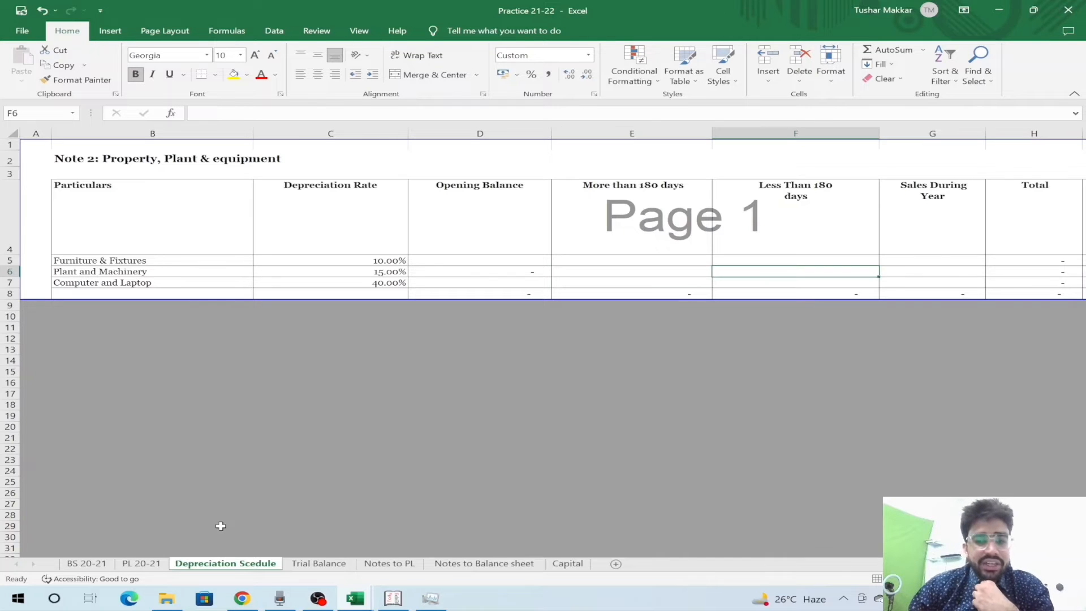
key("Left")
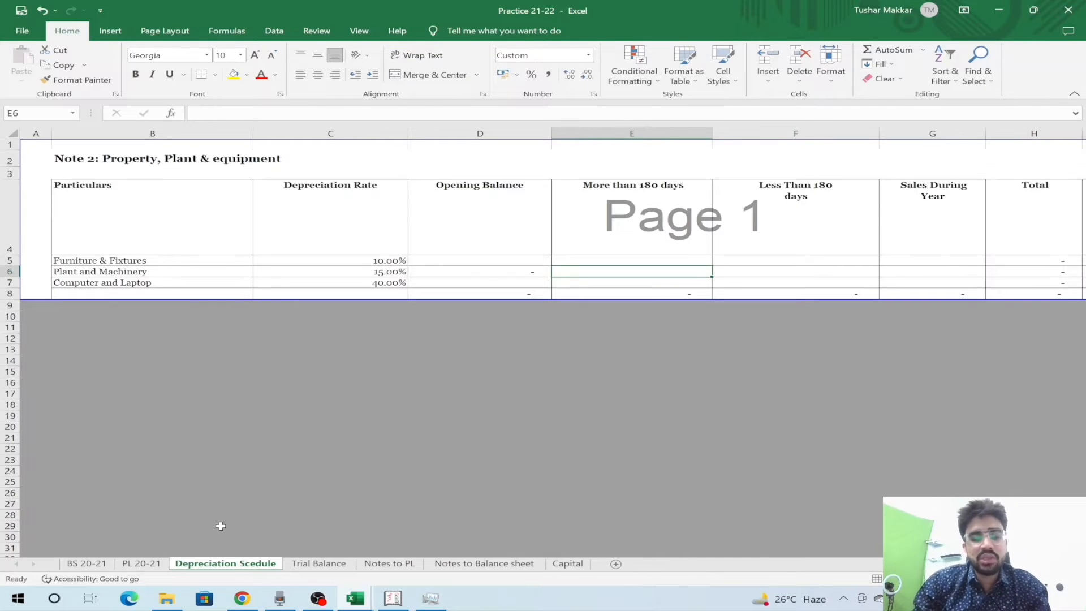
type("=")
key("ctrl+Page_Down")
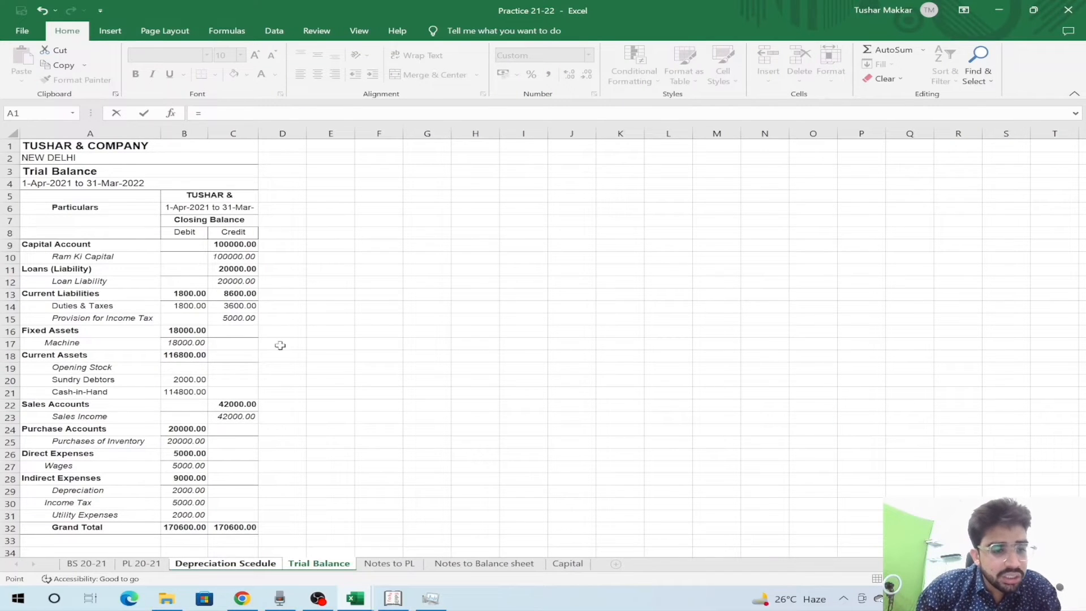
- Complete the additions formula as Trial Balance B17 + B29, giving 20,000
left_click(183, 345)
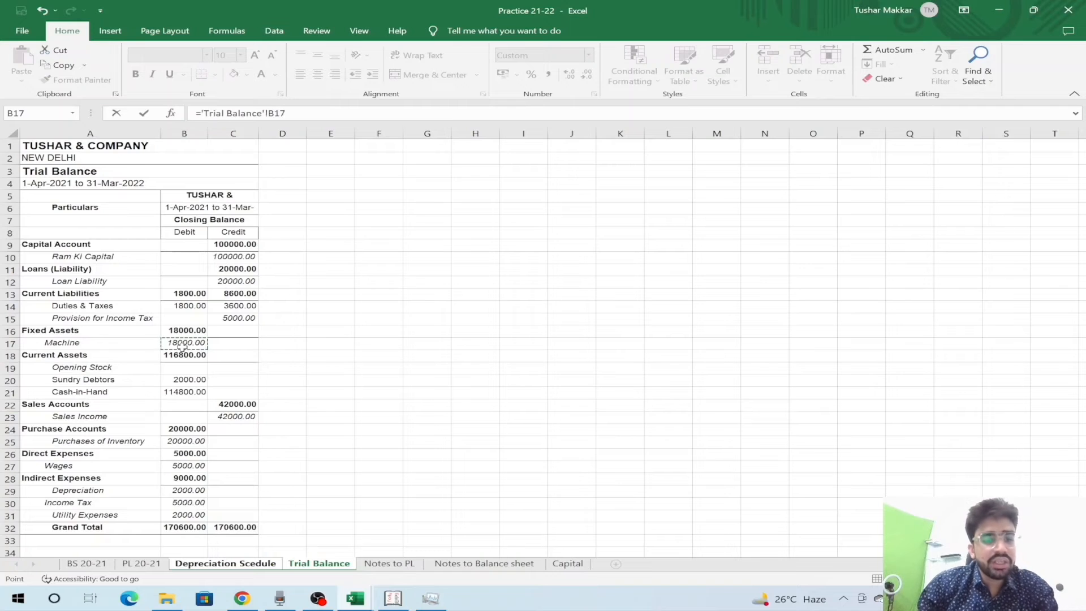
type("+")
left_click(199, 490)
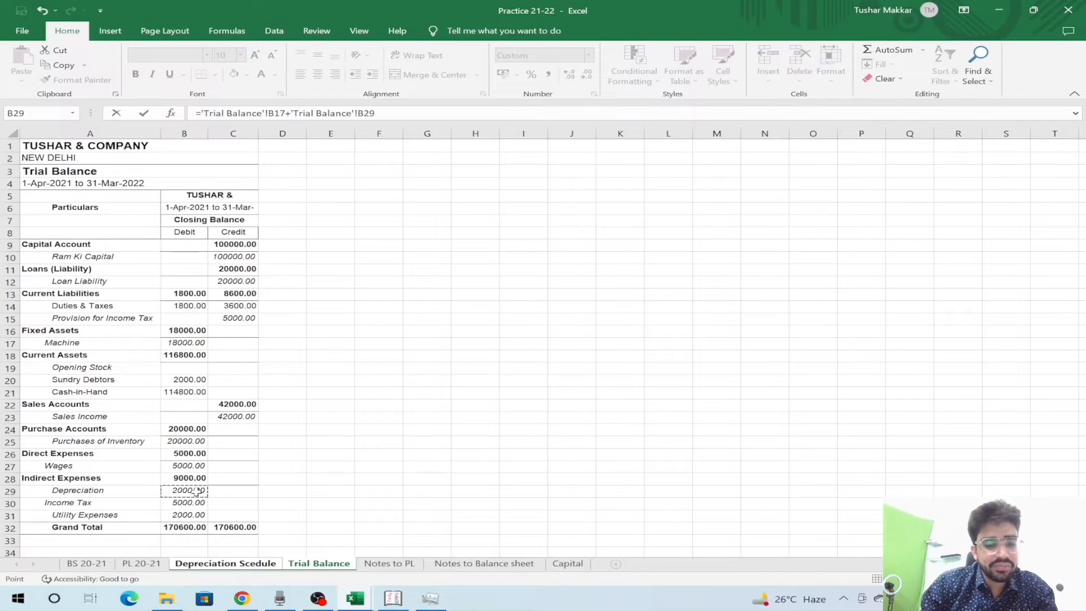
key("Return")
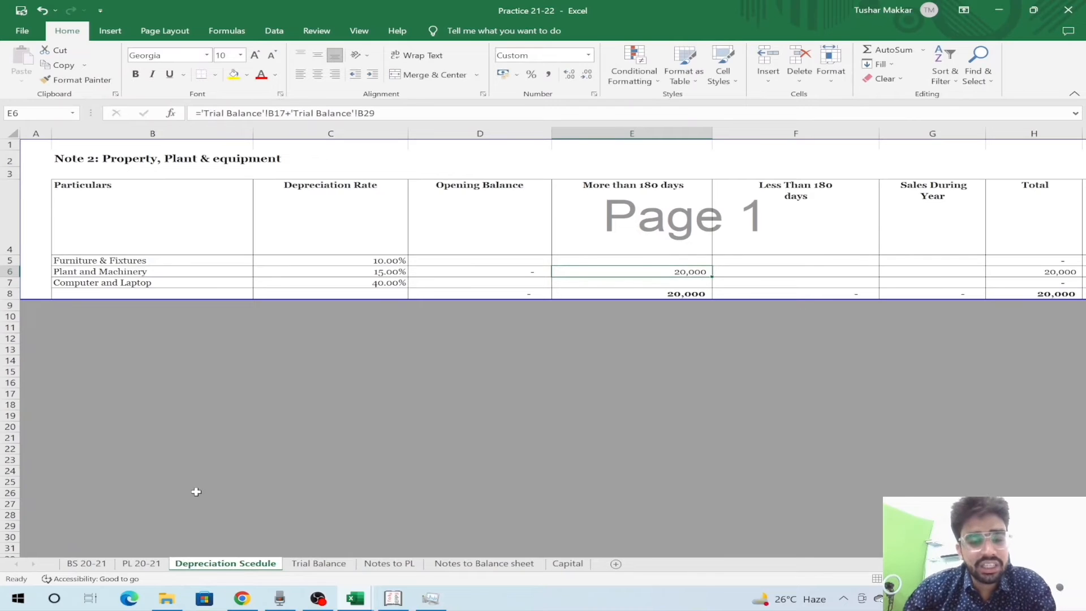
key("Right")
key("Left")
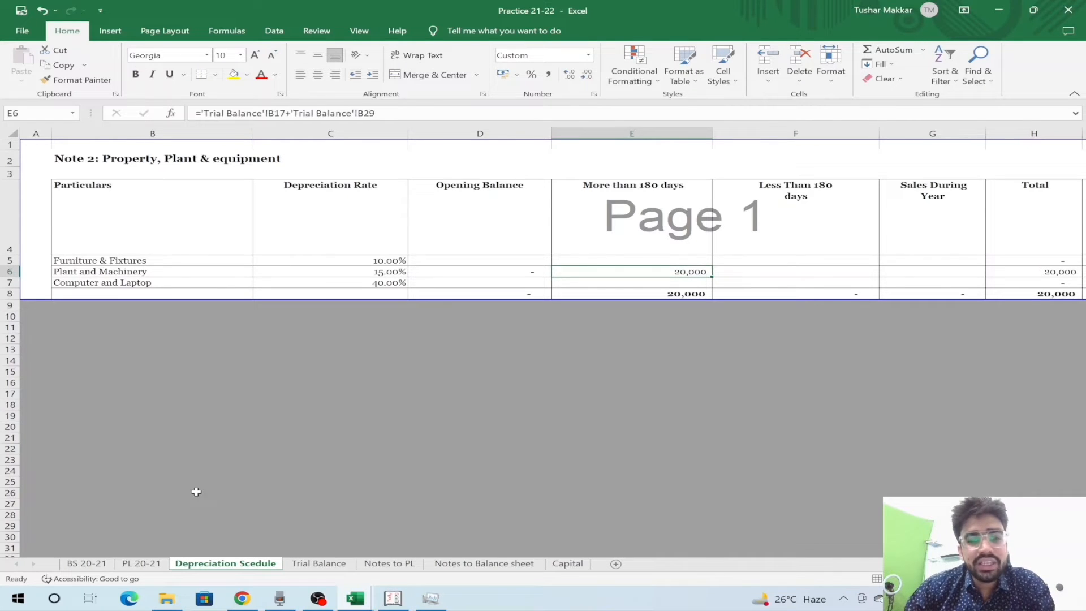
- Enter 0 in Plant and Machinery's less-than-180-days additions cell
key("Right")
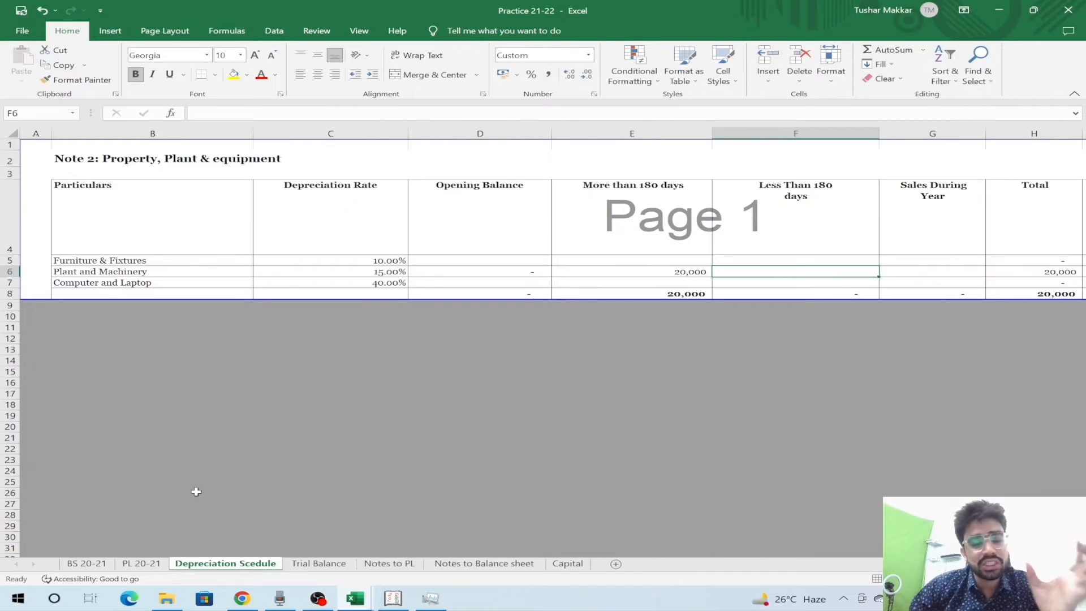
type("0")
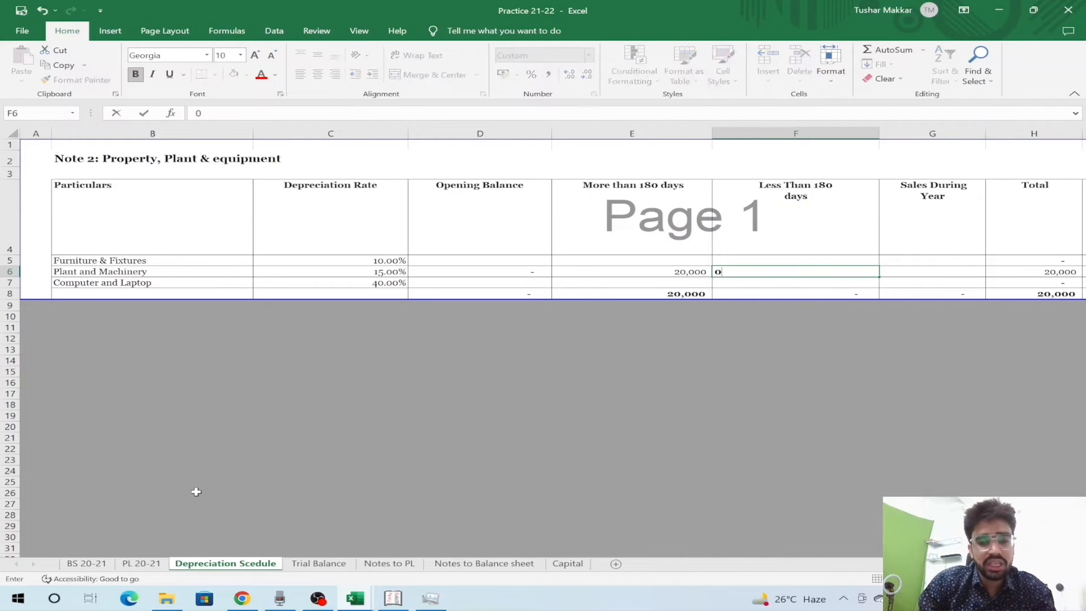
key("Tab")
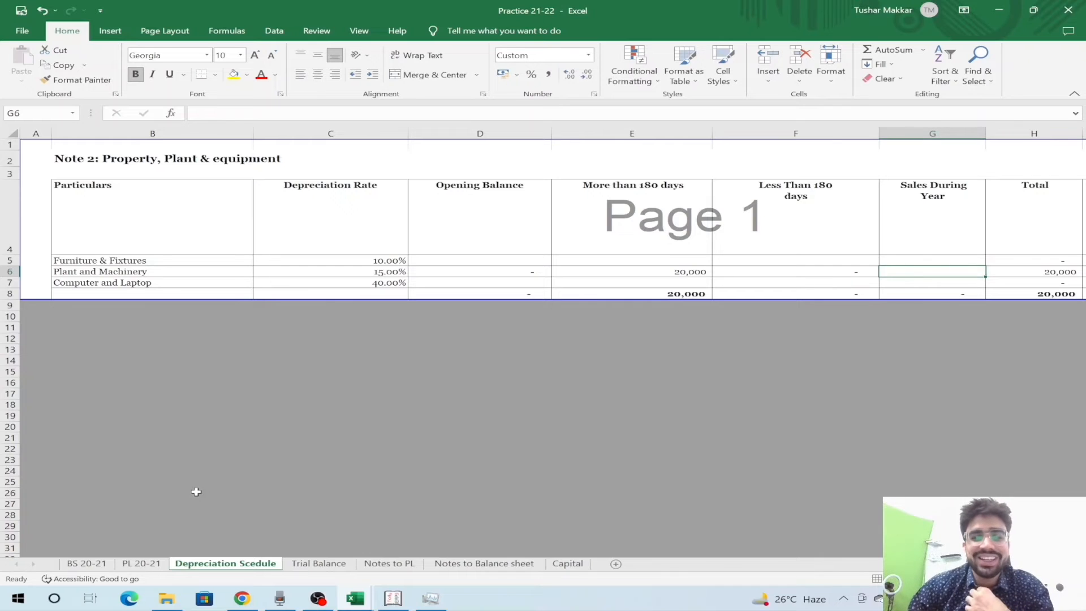
key("Left")
key("Left")
key("Right")
key("Right")
key("Right")
key("Left")
key("Left")
key("Right")
key("Right")
- Link Plant and Machinery's depreciation to Trial Balance B29, showing 2,000
key("Left")
key("Right")
key("Right")
key("Right")
key("Left")
key("Left")
key("Right")
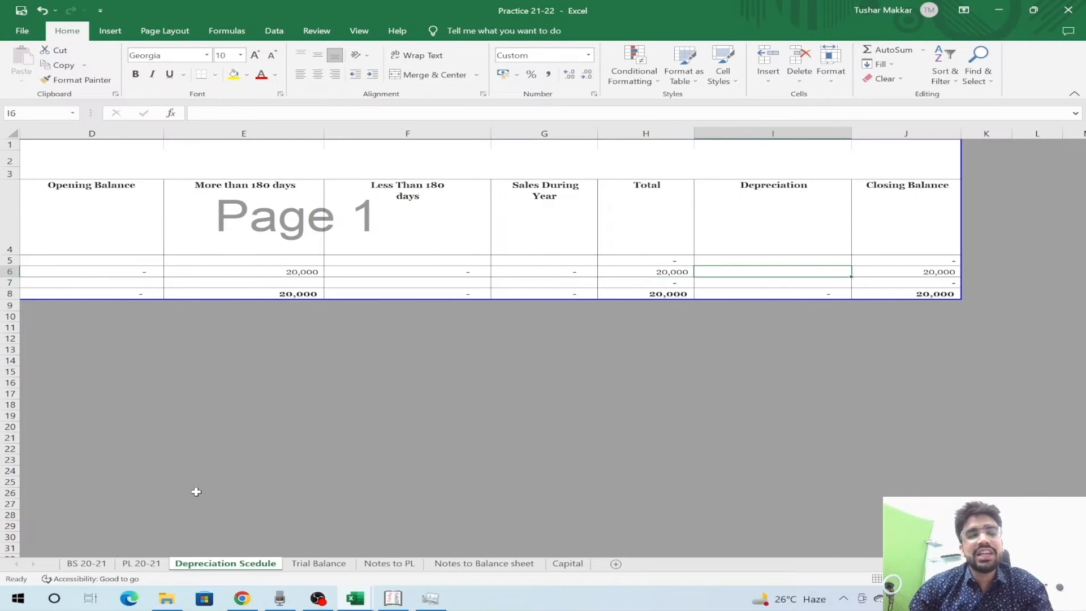
type("=")
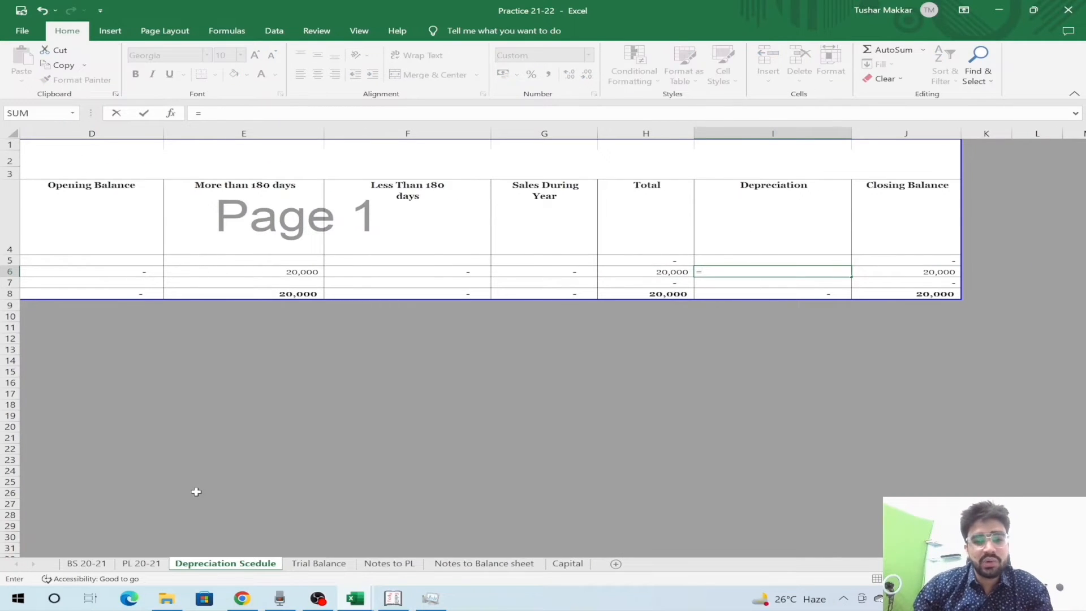
key("ctrl+Page_Down")
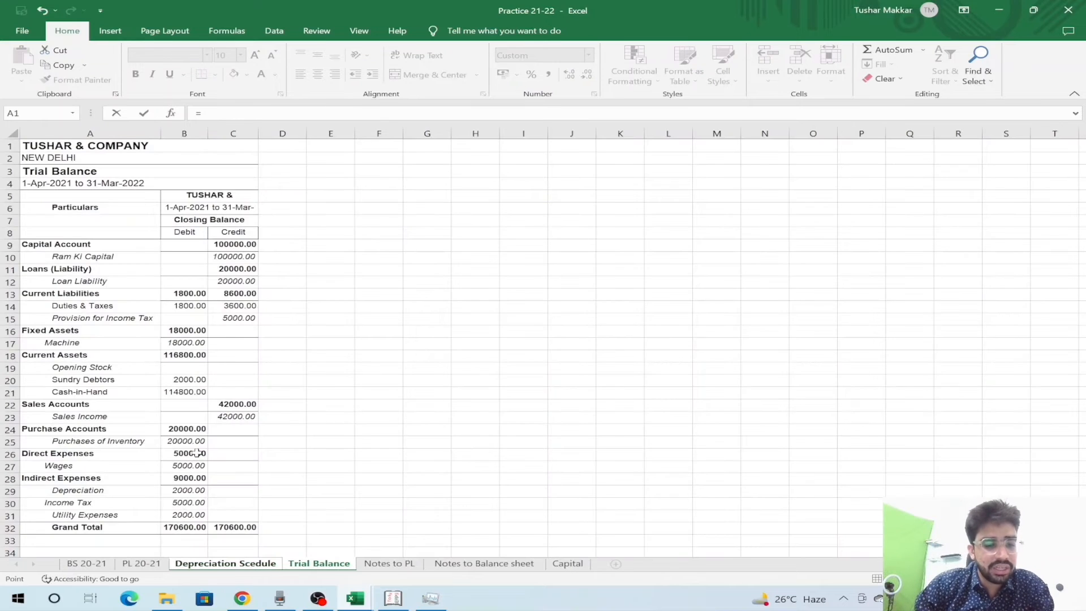
left_click(181, 490)
key("Return")
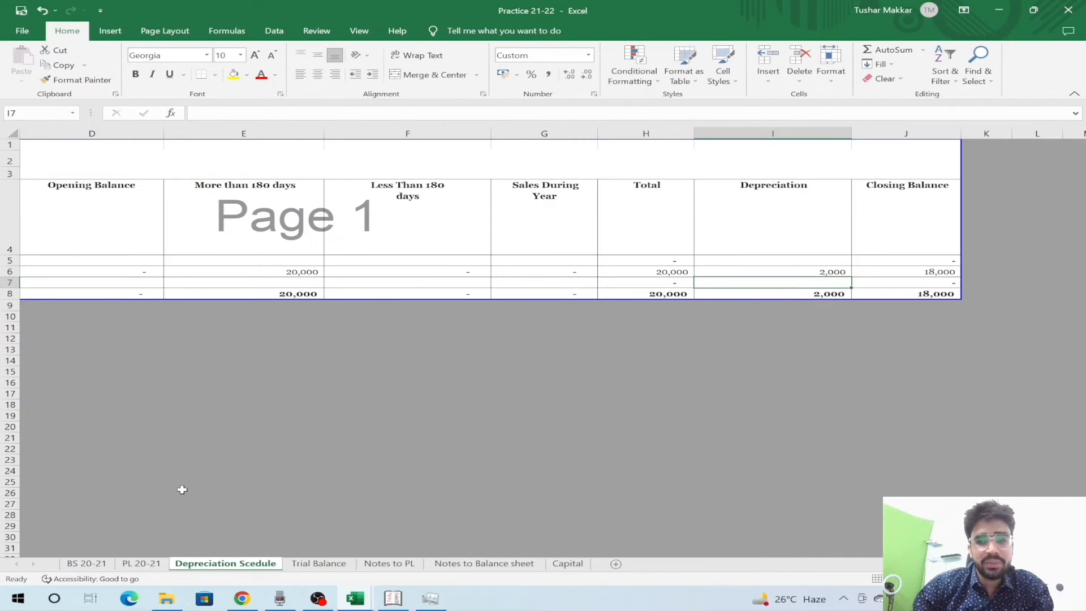
key("Up")
key("Right")
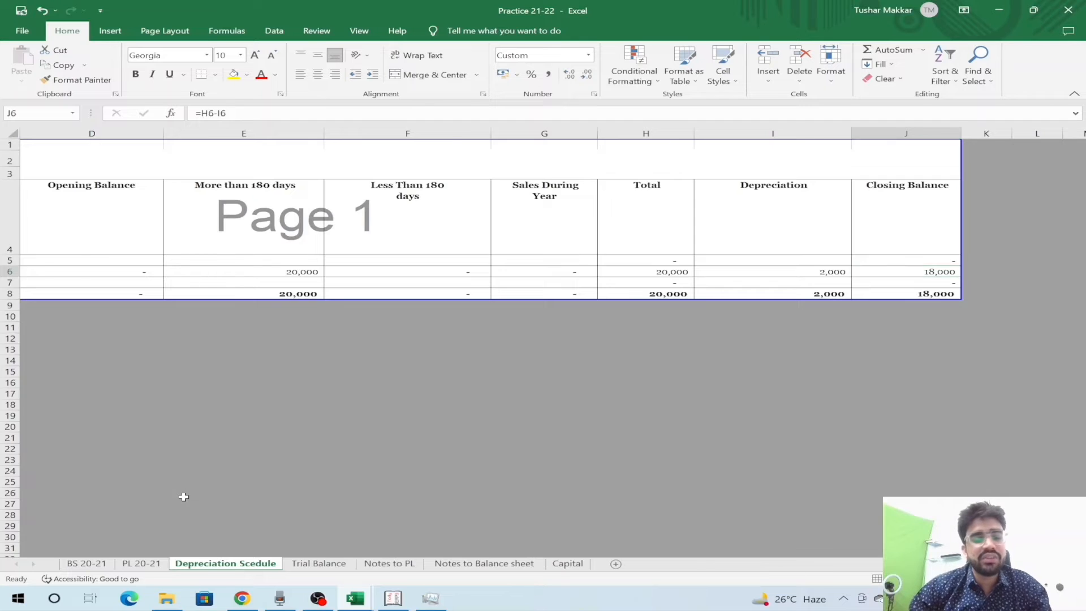
- Check the Machine balance on the Trial Balance against the schedule row
key("ctrl+Page_Down")
key("Up")
key("Up")
key("Up")
key("Up")
key("Up")
key("Up")
key("Up")
key("Up")
key("Up")
key("Up")
key("Up")
key("Up")
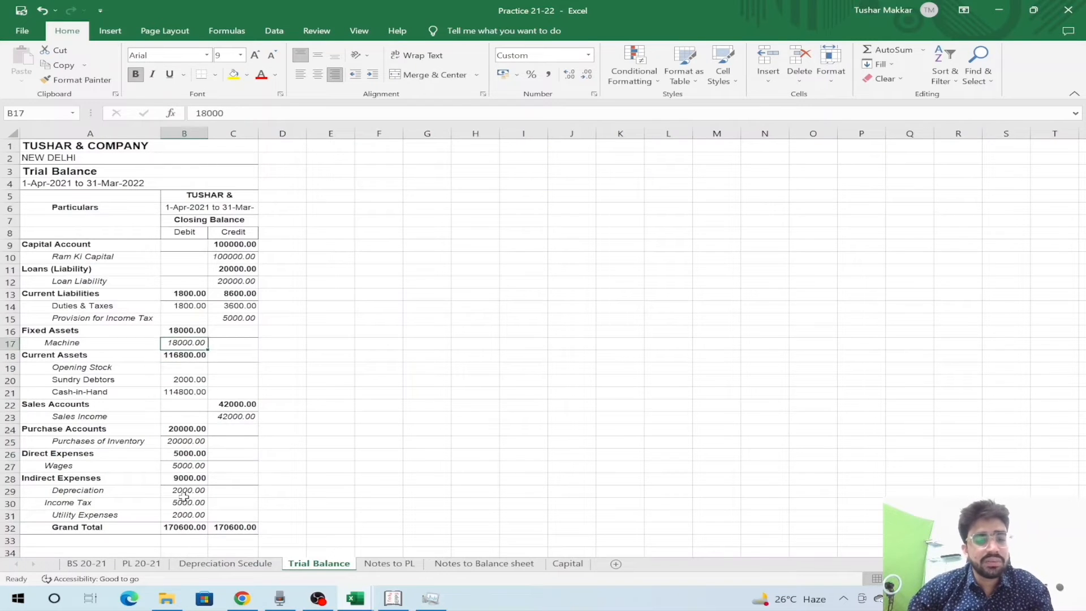
key("ctrl+Page_Up")
key("Left")
key("Left")
key("Left")
key("Left")
key("Left")
key("Left")
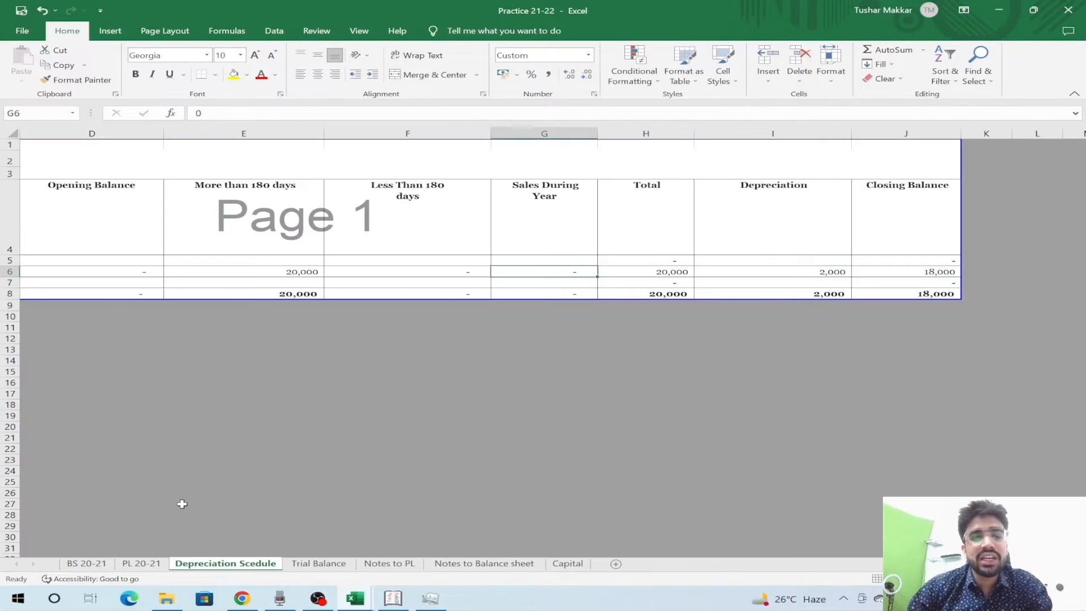
key("Right")
key("Right")
key("Right")
key("Right")
key("Right")
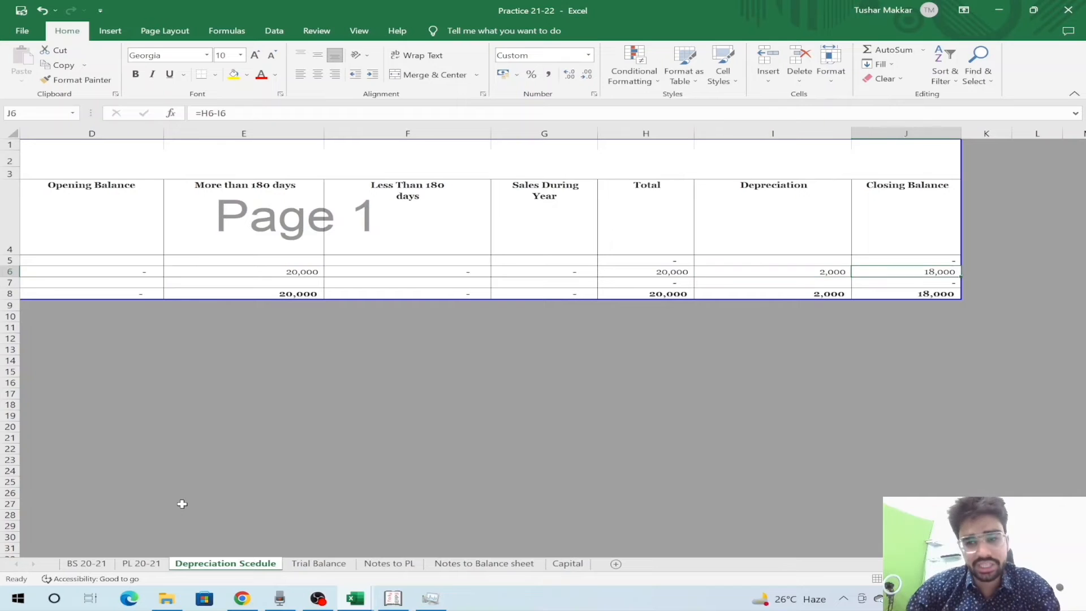
- Test additions × 15% rate (3,000) in K6, then delete it and return to PL 20-21
key("Right")
key("Right")
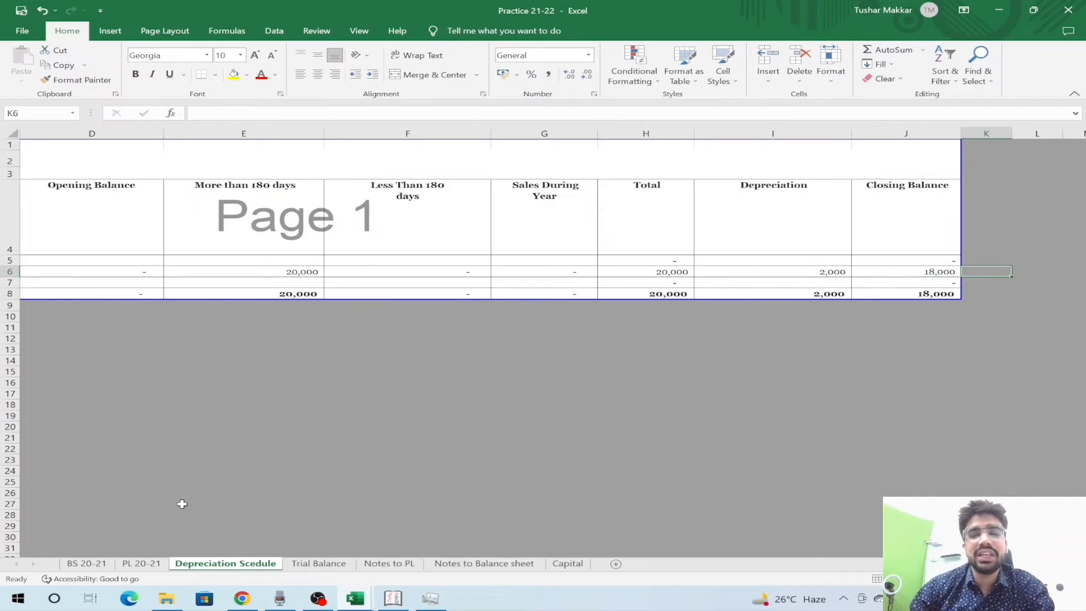
type("=")
key("Left")
key("Left")
key("Left")
key("Left")
key("Left")
key("Left")
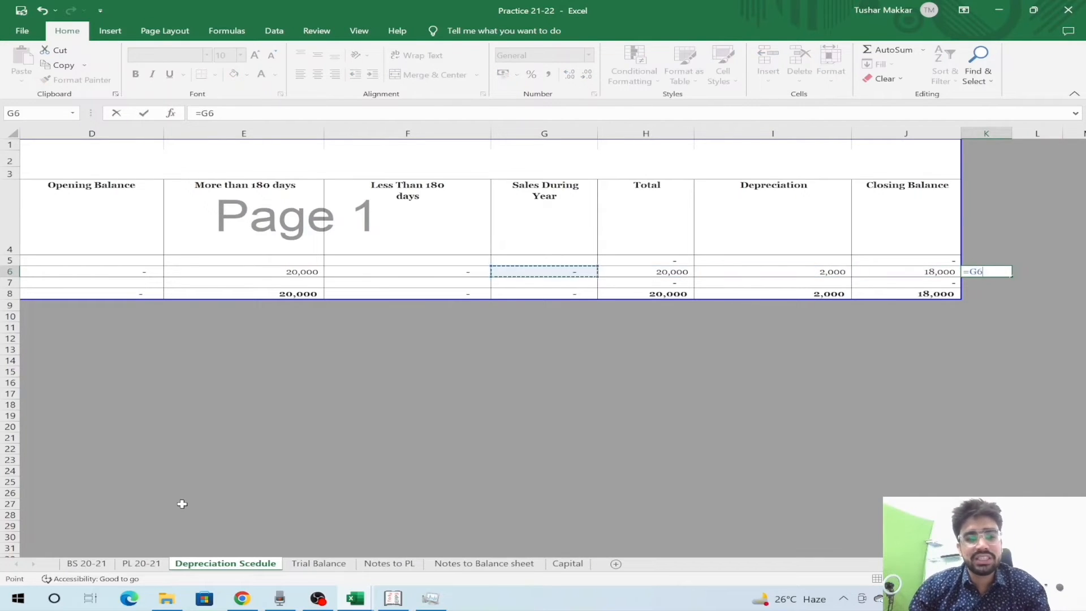
type("*")
key("Left")
key("Left")
key("Left")
key("Left")
key("Left")
key("Left")
key("Left")
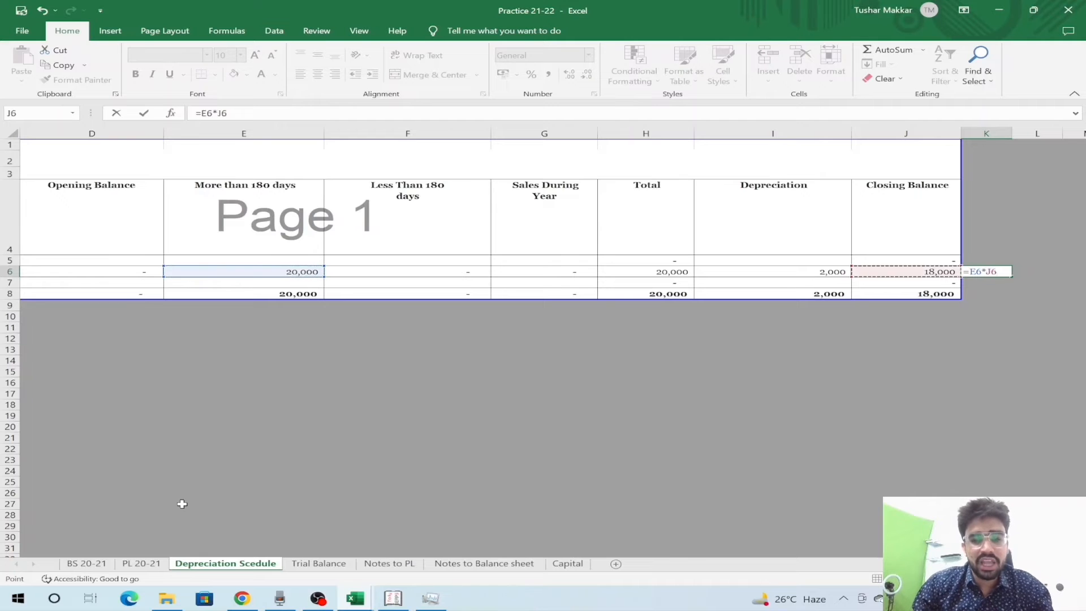
key("Left")
key("Return")
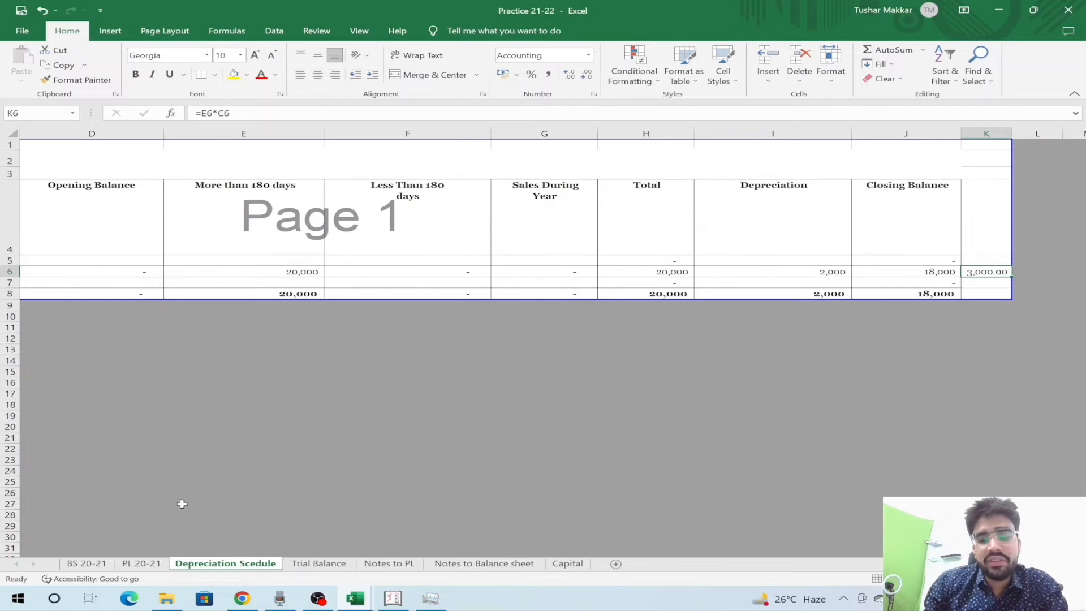
key("Delete")
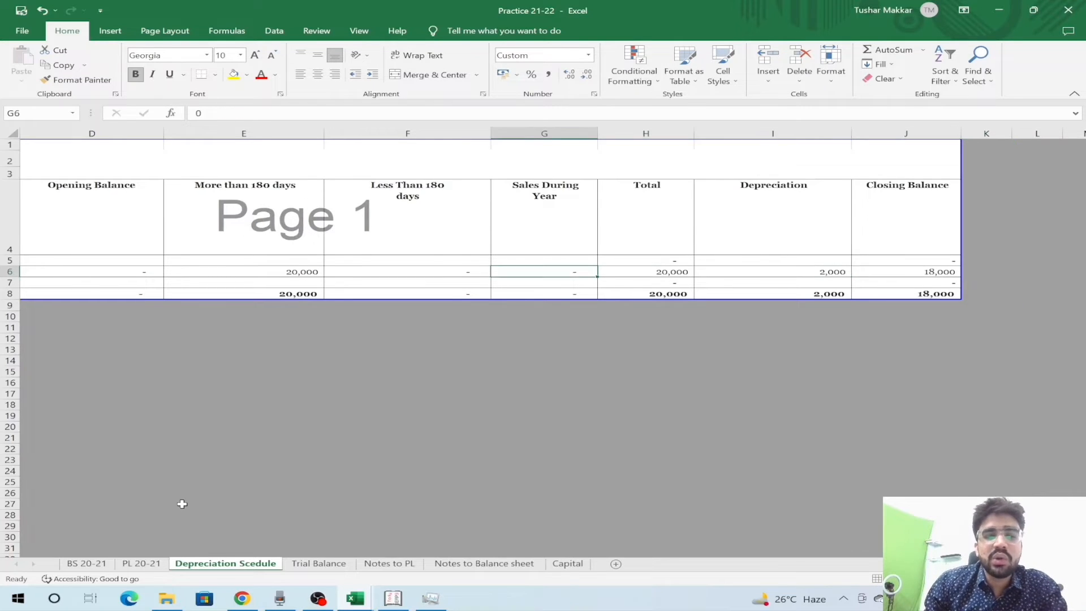
key("Right")
key("Right")
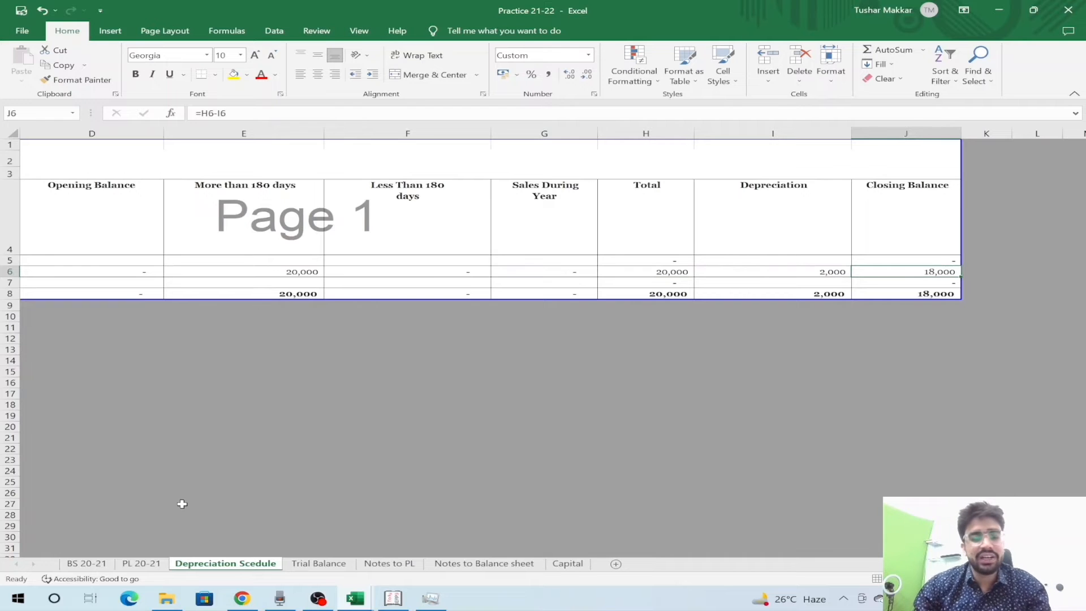
key("ctrl+Page_Up")
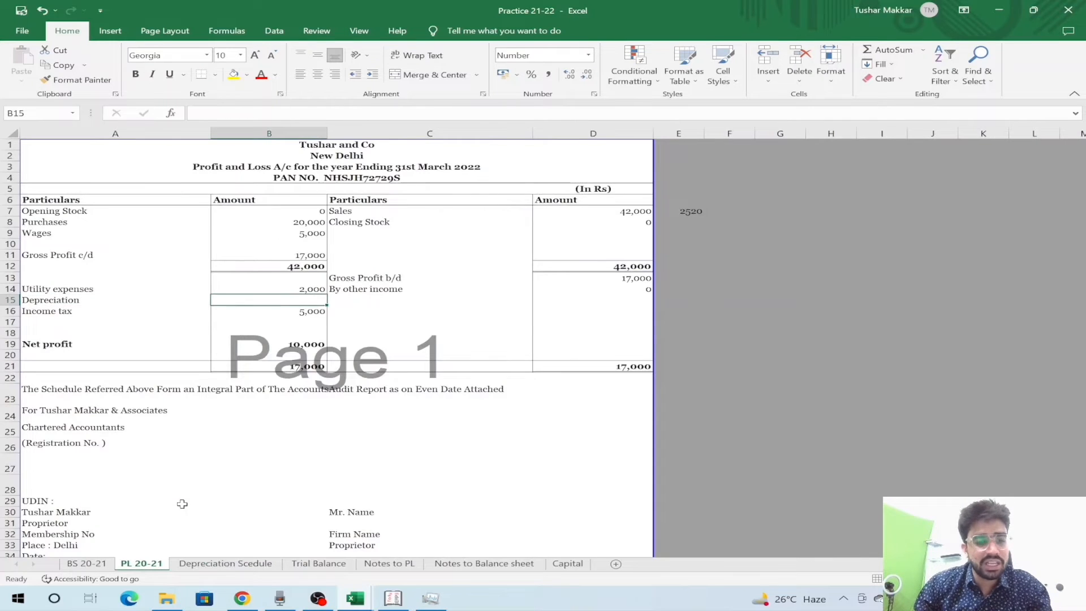
- Link PL 20-21 depreciation to the schedule's I6 (2,000), giving net profit 8,000, then go to BS 20-21
type("=")
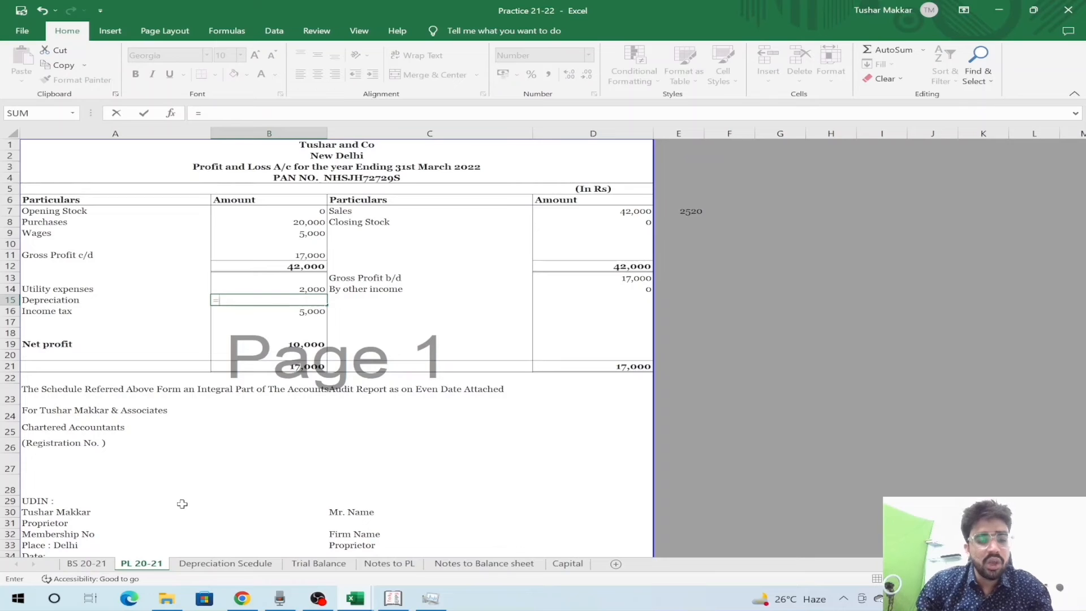
left_click(208, 566)
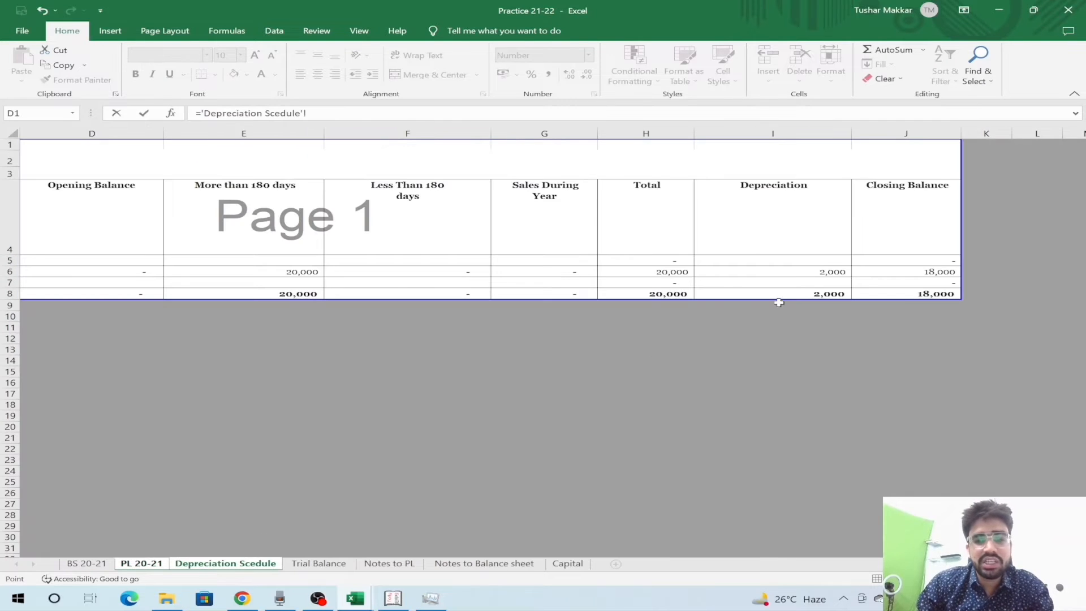
left_click(820, 273)
key("Return")
key("Down")
key("Down")
key("Down")
key("Up")
key("Up")
key("Up")
key("Up")
key("Down")
key("Down")
key("Down")
key("Down")
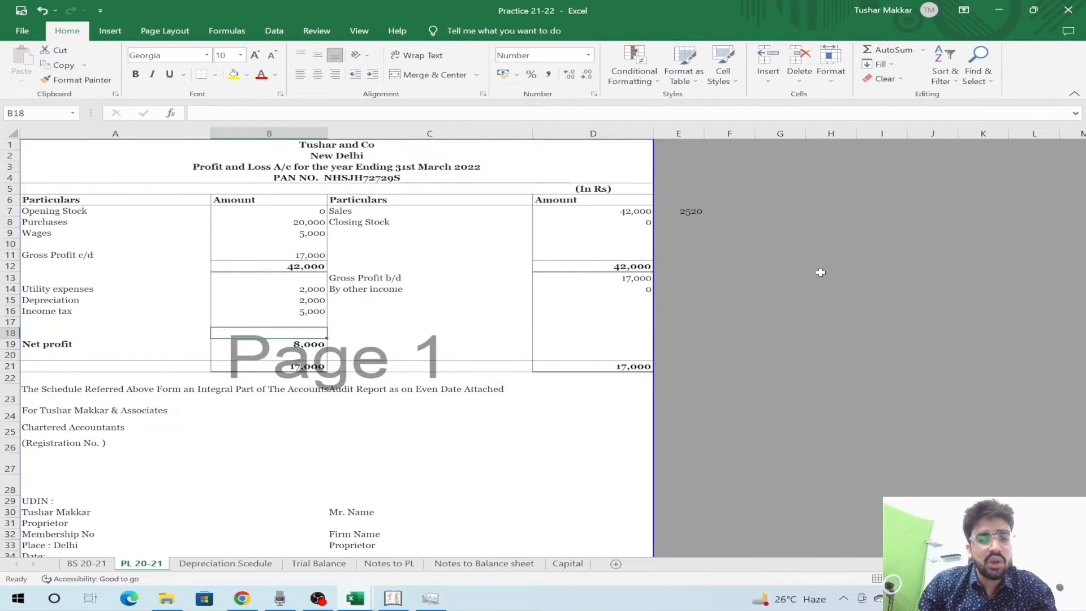
key("Down")
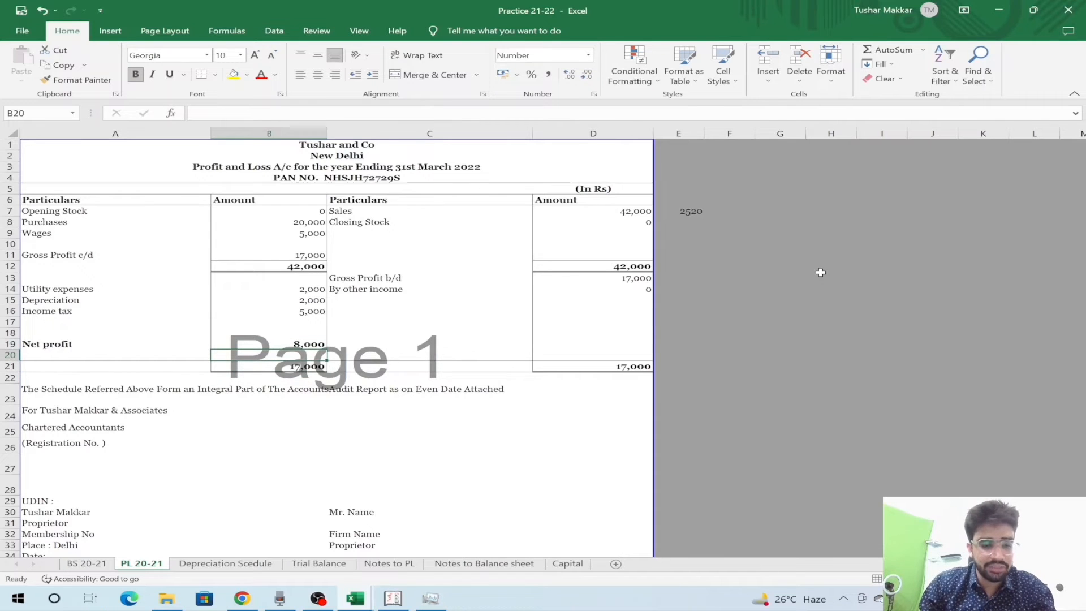
key("ctrl+Page_Up")
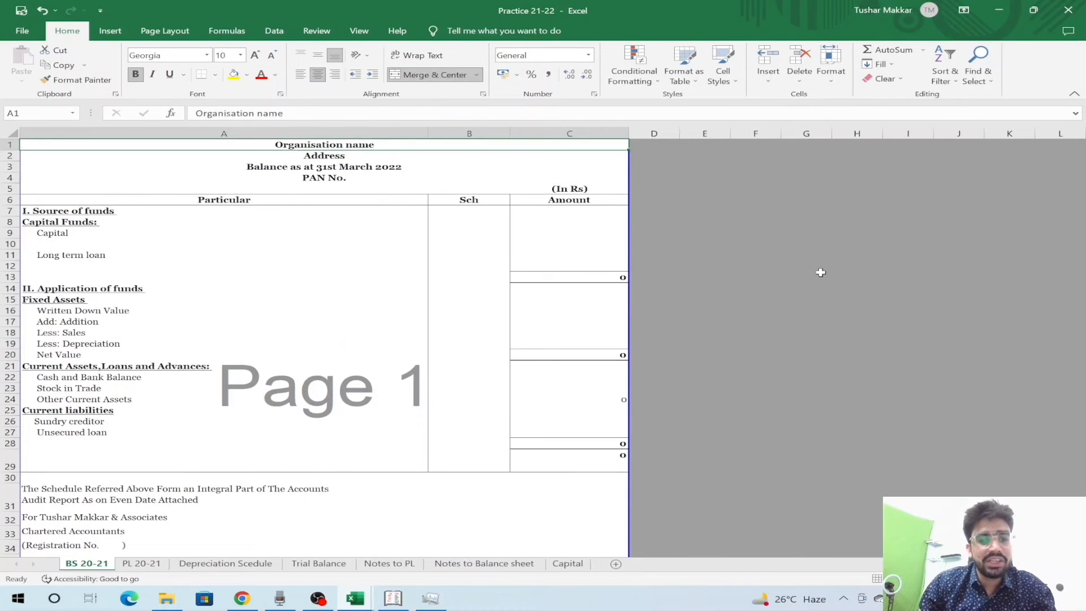
- Start a fixed-assets formula pointing at the schedule's opening balance, then cancel it
key("Down")
key("Down")
key("Down")
key("Down")
key("Down")
key("Down")
key("Down")
key("Down")
key("Down")
key("Down")
key("Down")
key("Down")
key("Right")
key("Down")
key("Down")
key("Down")
key("Down")
key("Down")
key("Up")
key("Up")
key("Right")
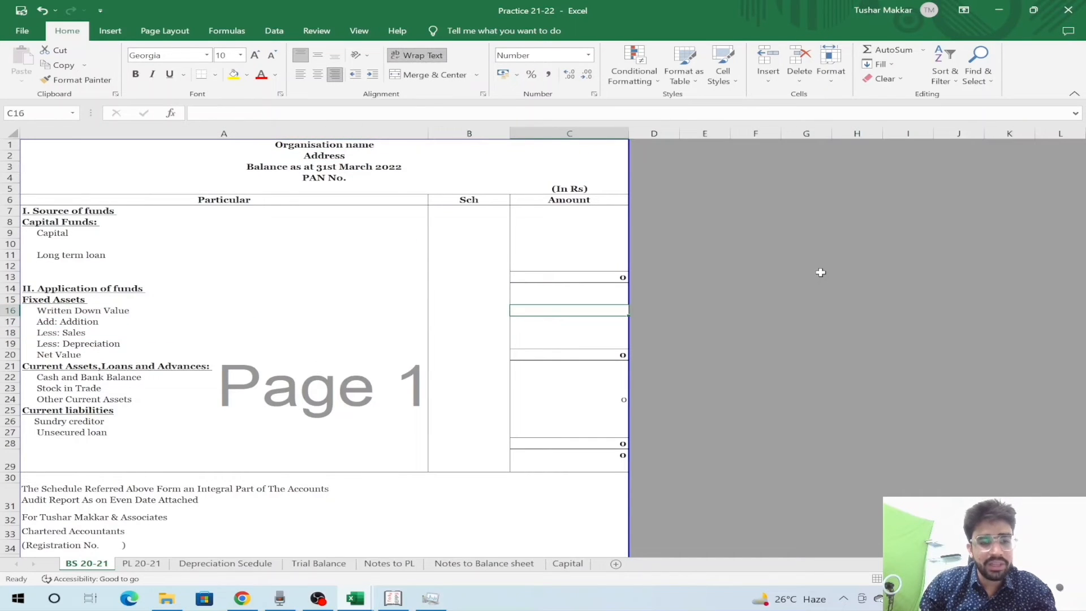
type("=")
key("ctrl+Page_Down")
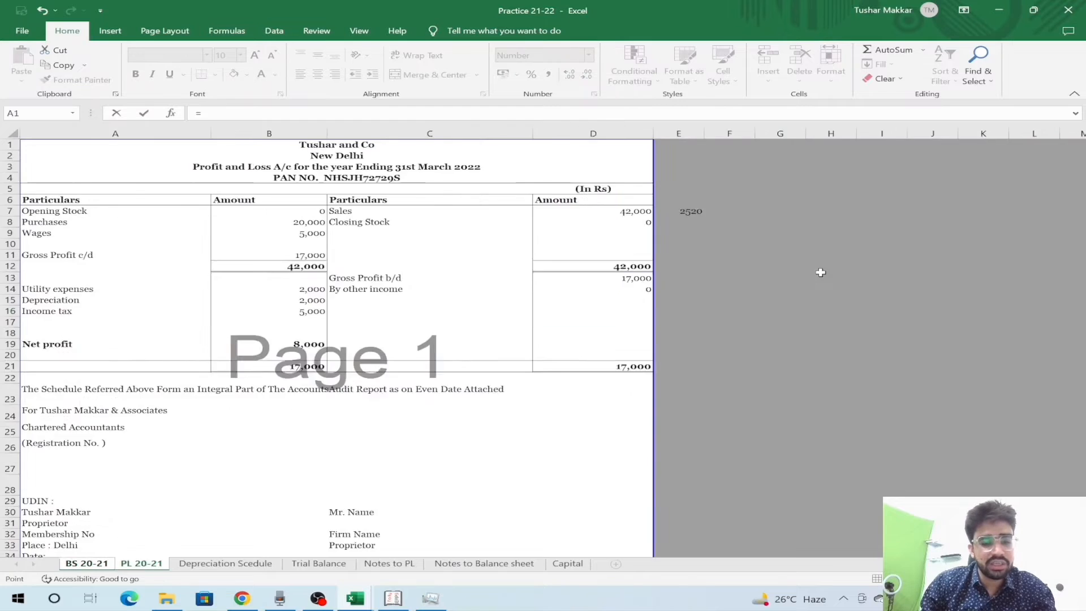
key("ctrl+Page_Down")
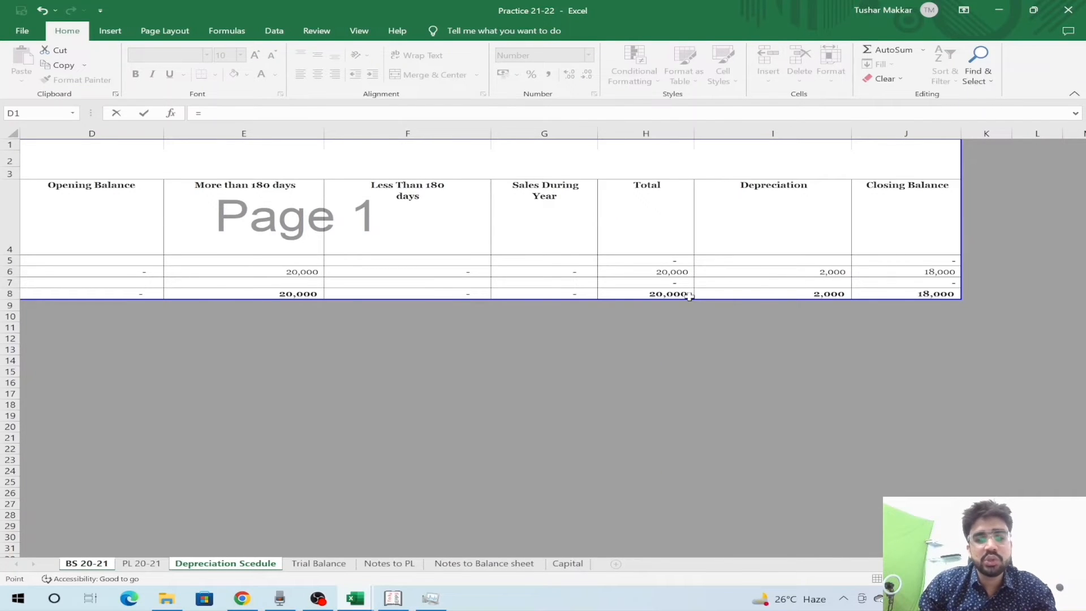
key("Escape")
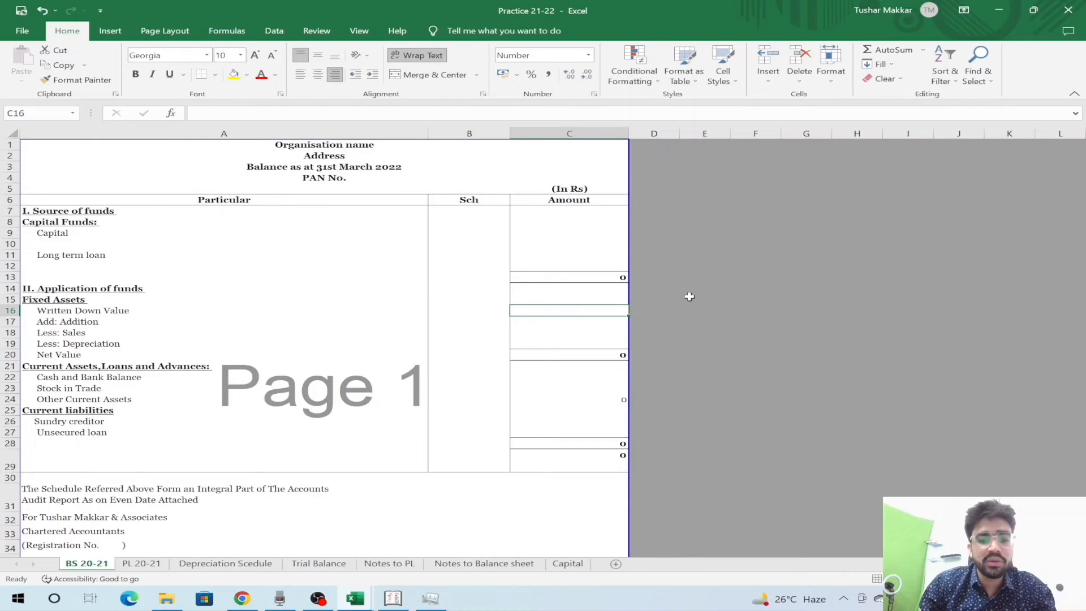
- Enter 0 as the opening written down value in C16
key("Right")
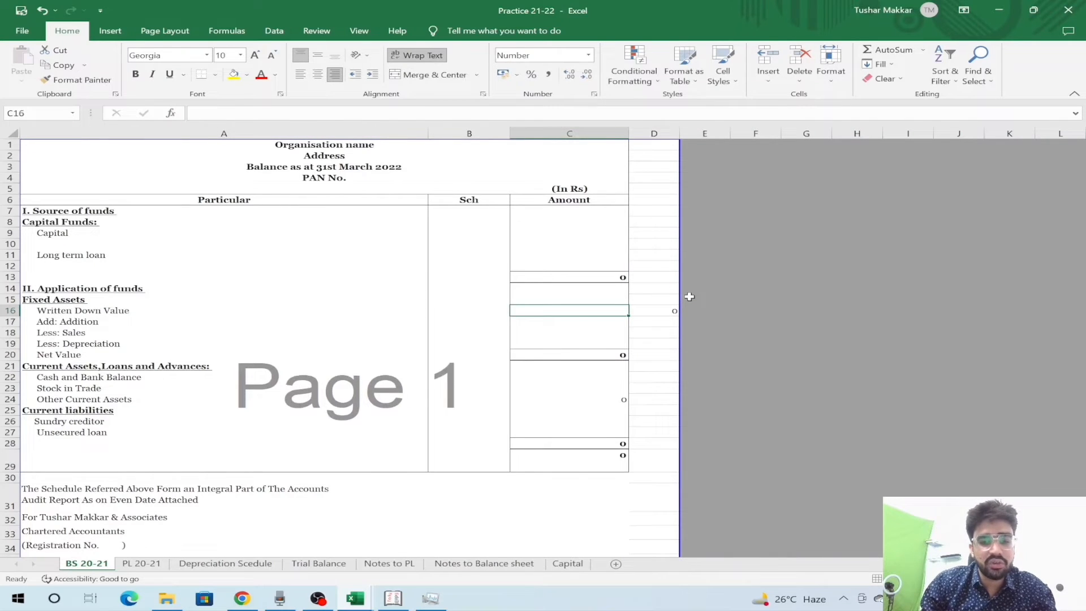
key("Left")
type("0")
key("Return")
- Link balance sheet additions to Depreciation Scedule E8, showing 20,000
key("Left")
key("shift+space")
key("Right")
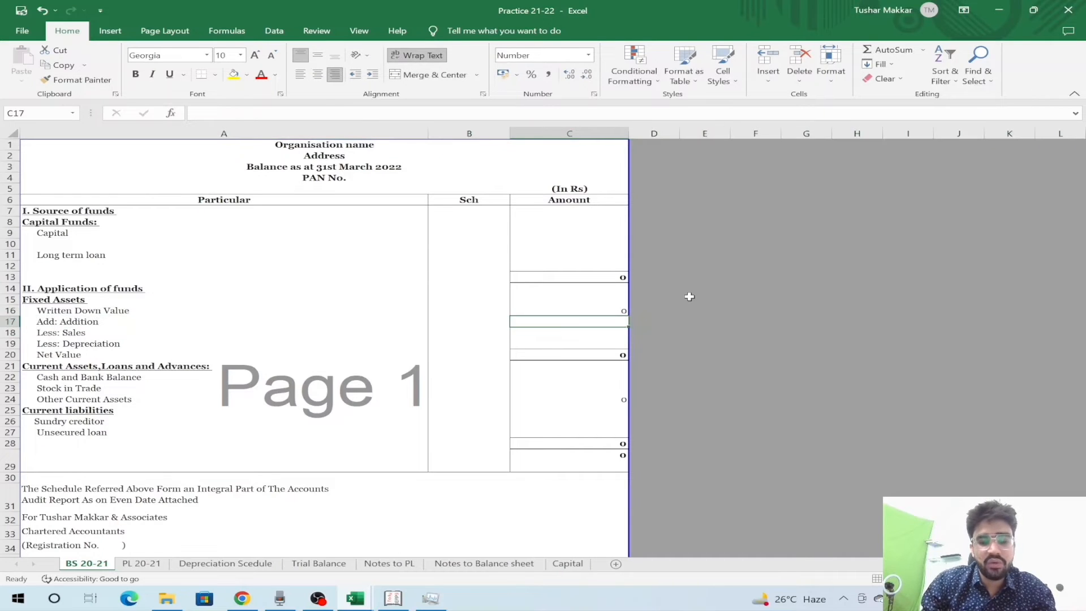
type("=")
key("ctrl+Page_Down")
key("ctrl+Page_Down")
left_click(296, 291)
key("Return")
- Enter 0 for sales and link depreciation as =-Depreciation Scedule I6, giving -2,000
key("shift+space")
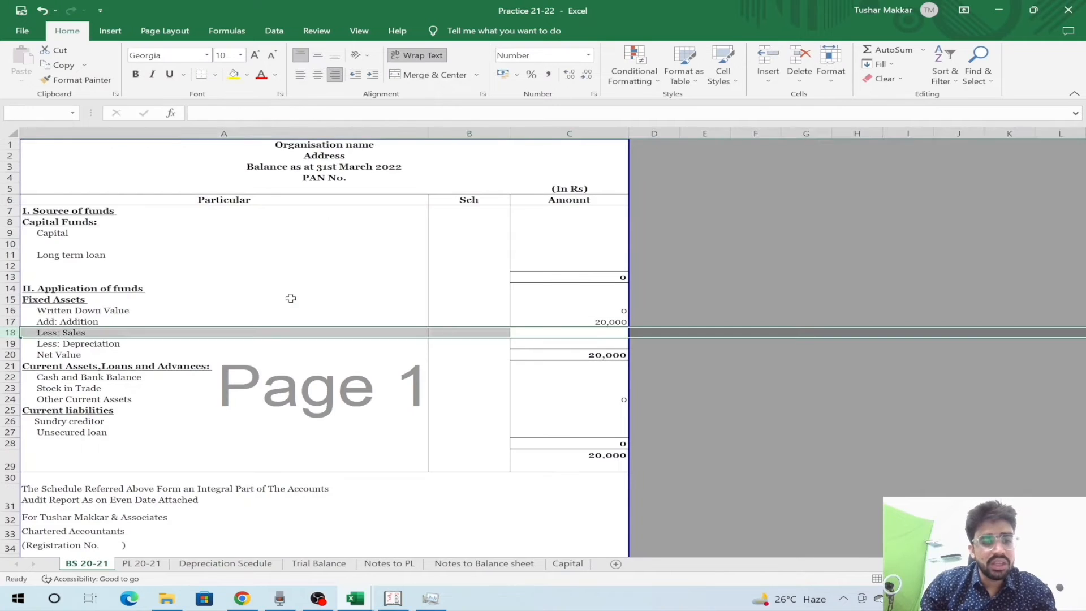
key("shift+BackSpace")
type("0")
key("Return")
key("shift+space")
key("shift+BackSpace")
type("=-")
key("ctrl+Page_Down")
key("ctrl+Page_Down")
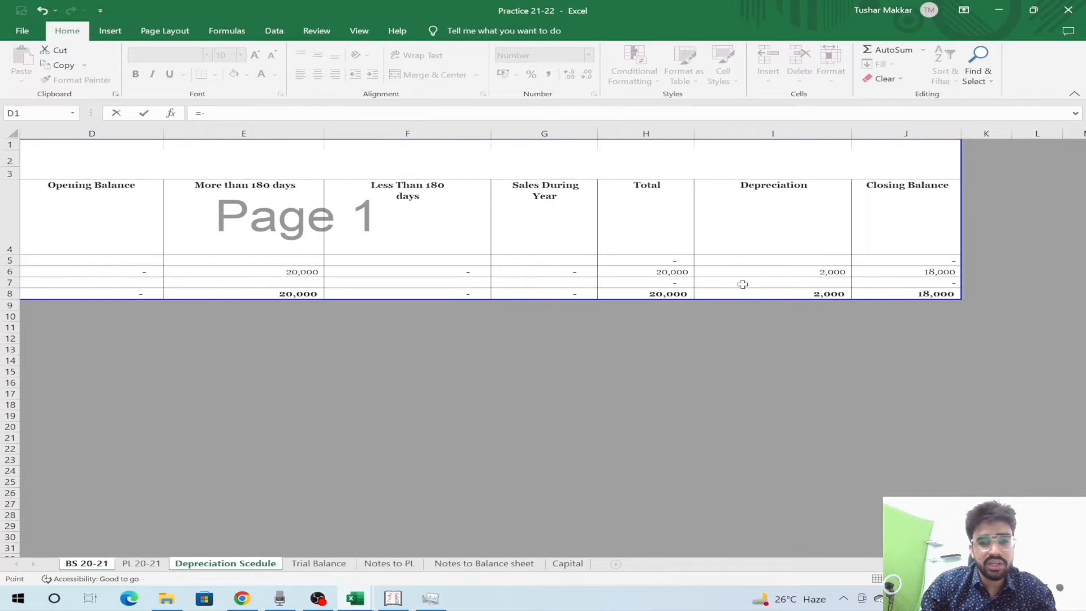
left_click(774, 271)
key("Return")
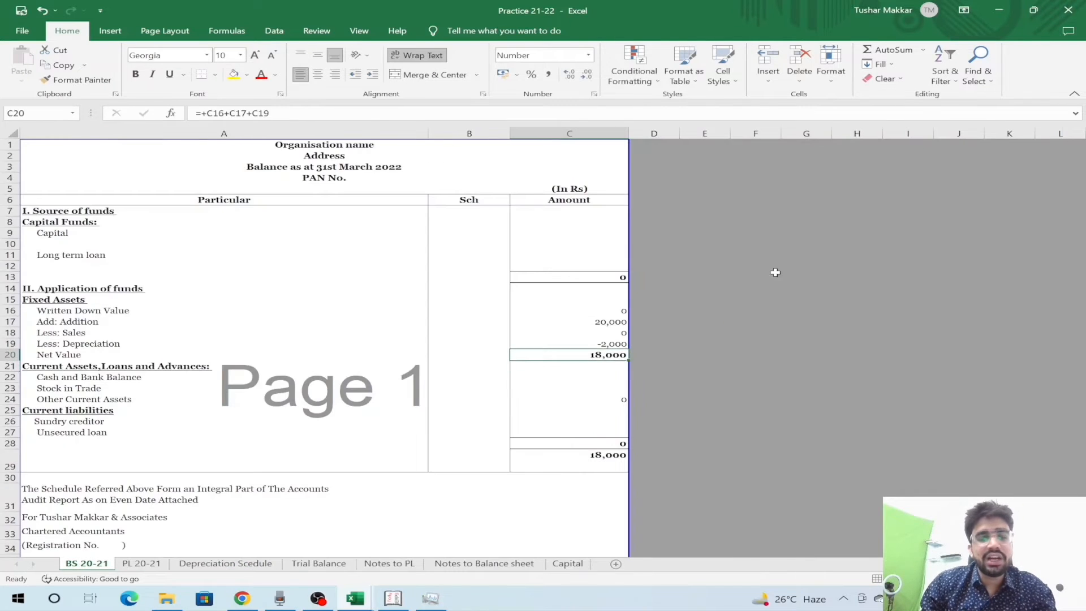
- Verify fixed assets net to 18,000, then move to the Capital sheet
key("Left")
key("Up")
key("Right")
key("Down")
key("Left")
key("Up")
key("Up")
key("Down")
key("Down")
key("Down")
key("Up")
key("Up")
key("Up")
key("Up")
key("Up")
key("Up")
key("Up")
key("Up")
key("Up")
key("Up")
key("Up")
key("Up")
key("Right")
key("Left")
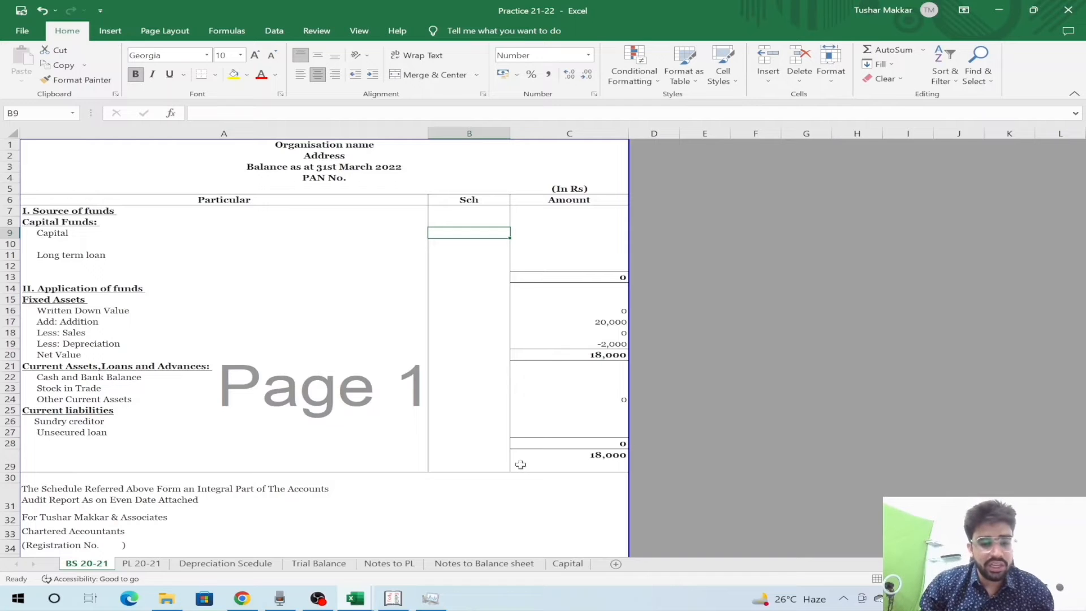
left_click(567, 563)
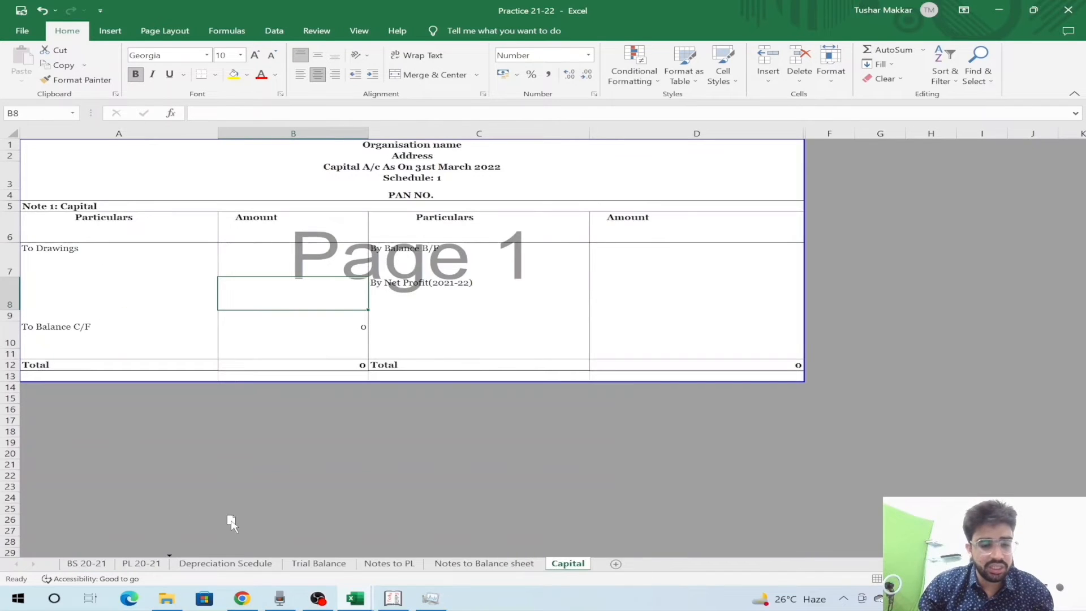
- Move the Capital sheet after BS 20-21 and enter 0 as the opening capital balance
left_click_drag(156, 526, 157, 523)
key("Left")
key("Right")
key("Up")
key("Up")
key("Up")
key("Right")
key("Down")
key("Down")
key("Right")
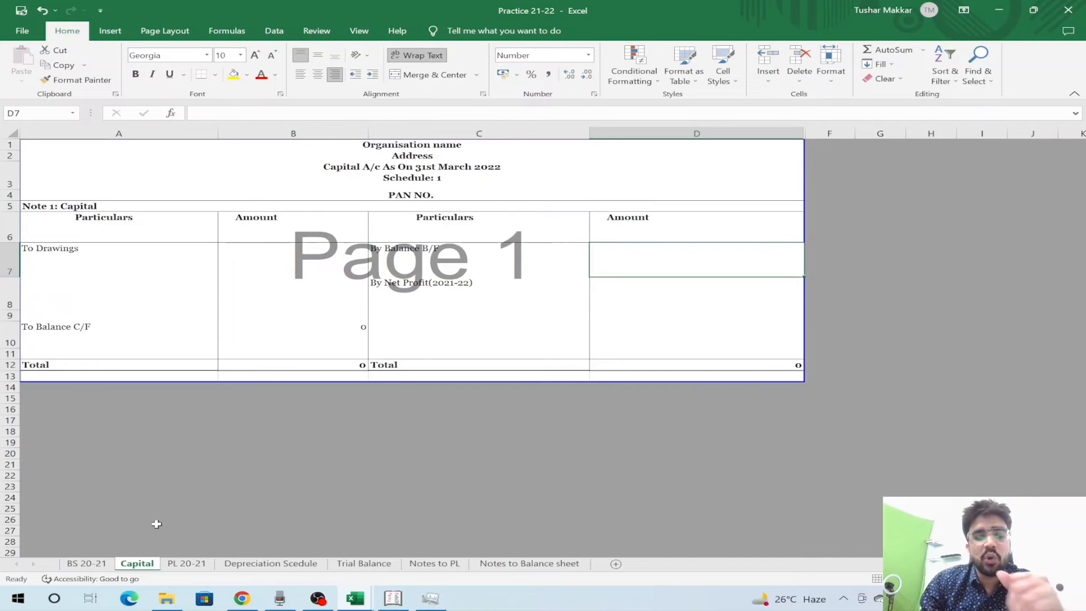
key("Left")
key("Left")
key("Right")
key("Right")
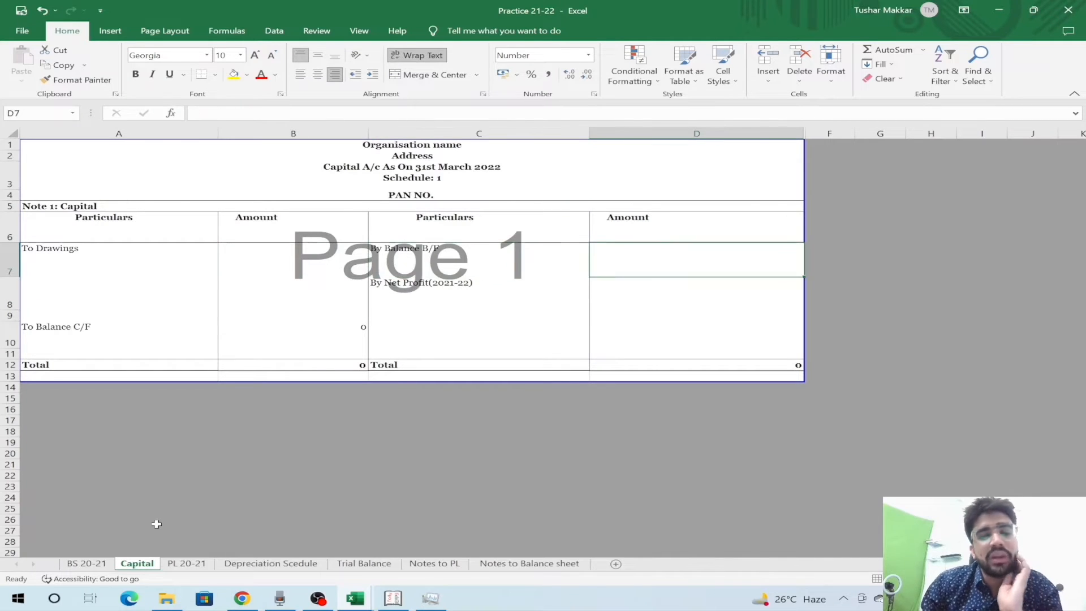
type("0")
key("Return")
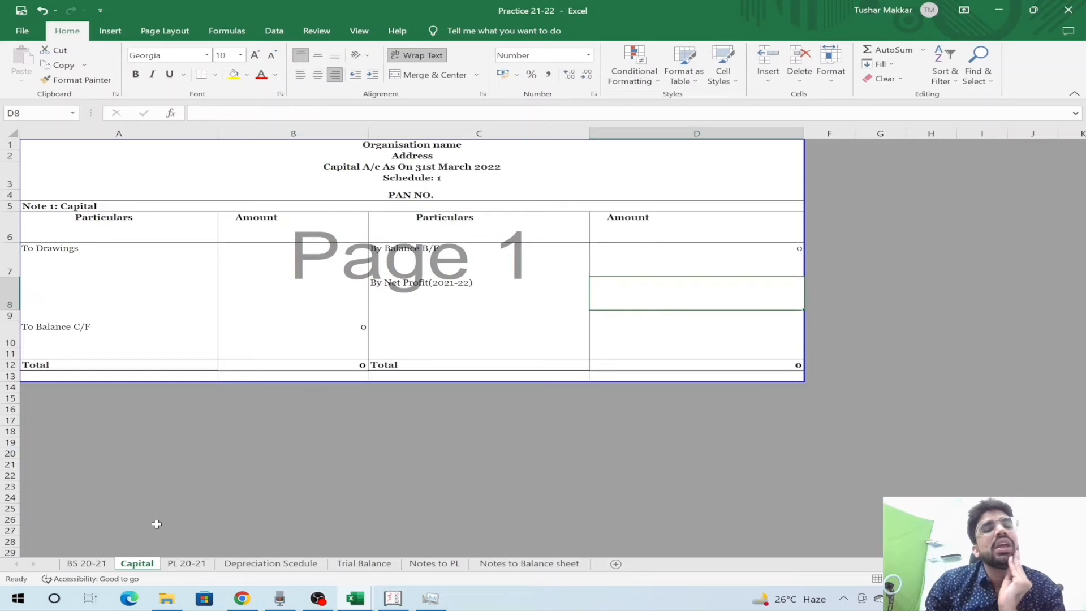
- Link the net profit line to the P&L's 8,000 net profit in B19
type("=")
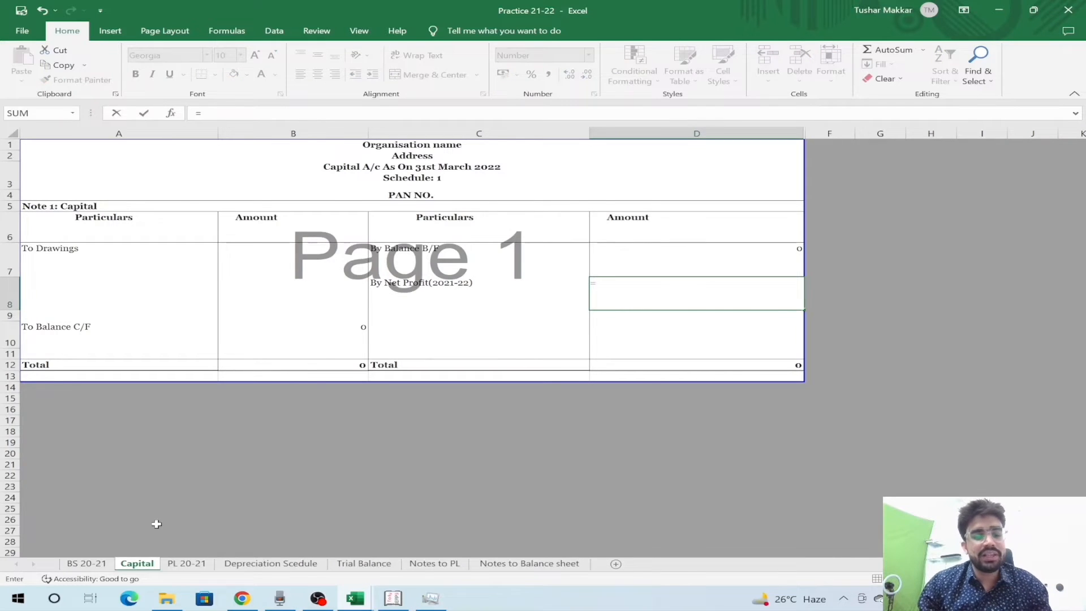
left_click(186, 563)
left_click(311, 344)
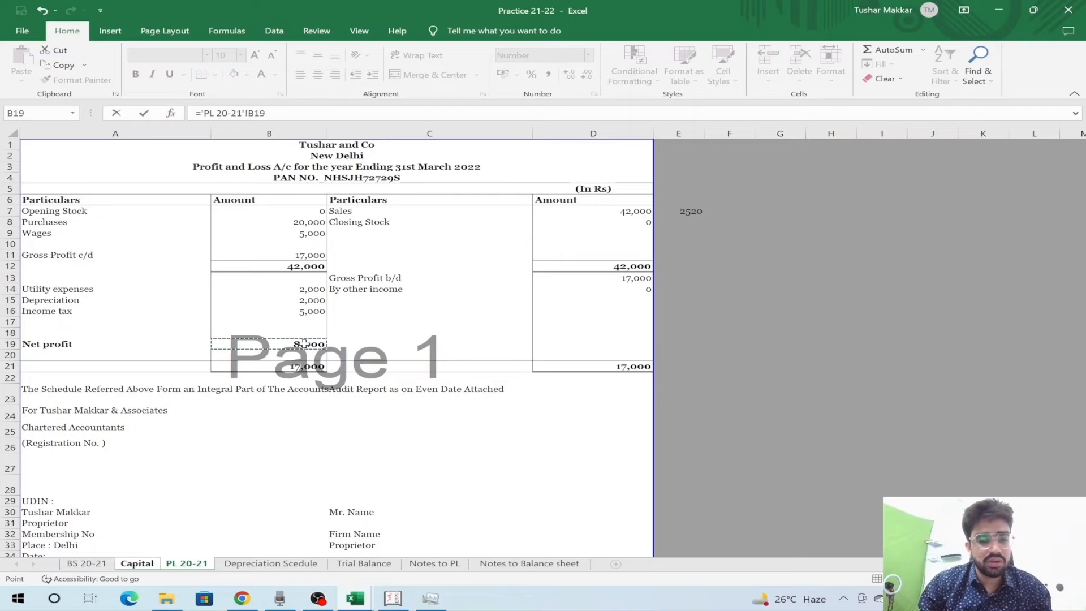
key("Return")
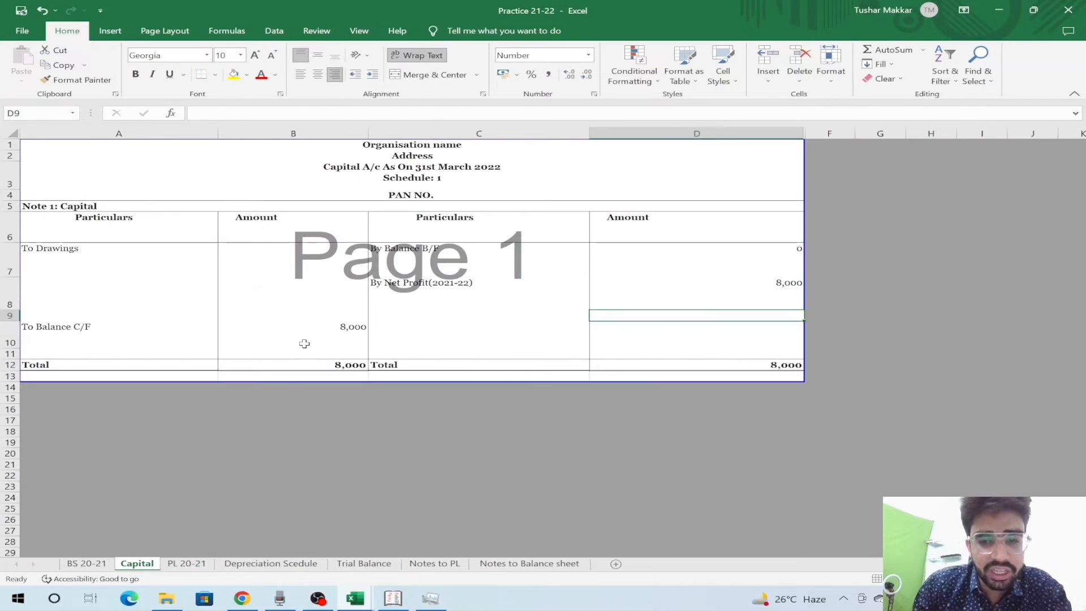
- Add 'By Addition of capitla during the year' linked to the Trial Balance capital in C10
key("Left")
key("Left")
key("Left")
key("Up")
key("Up")
key("Up")
key("Right")
key("Down")
key("Down")
key("Down")
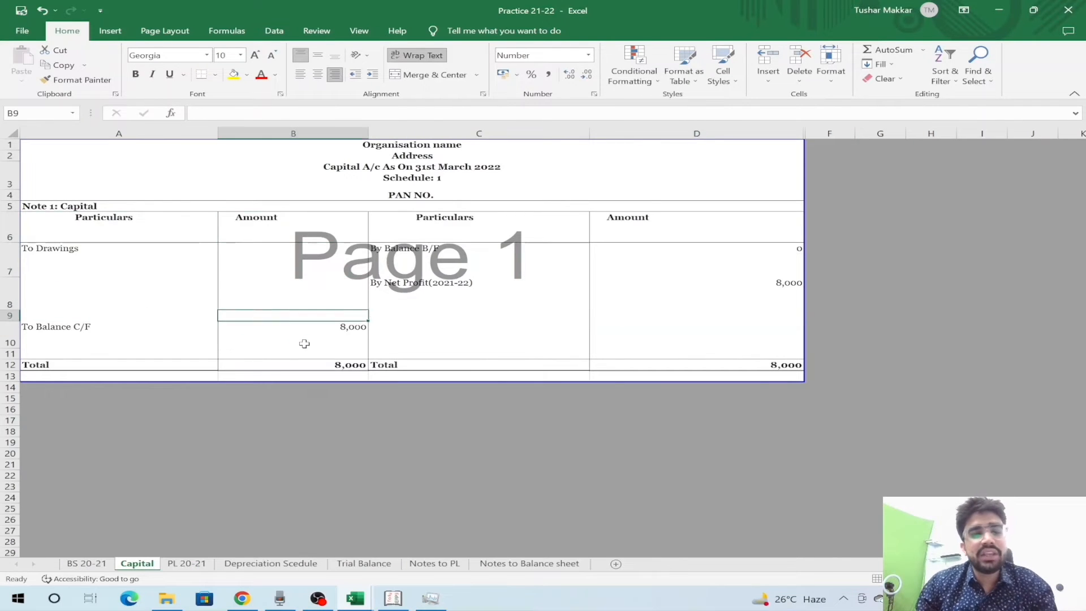
key("Right")
type("B")
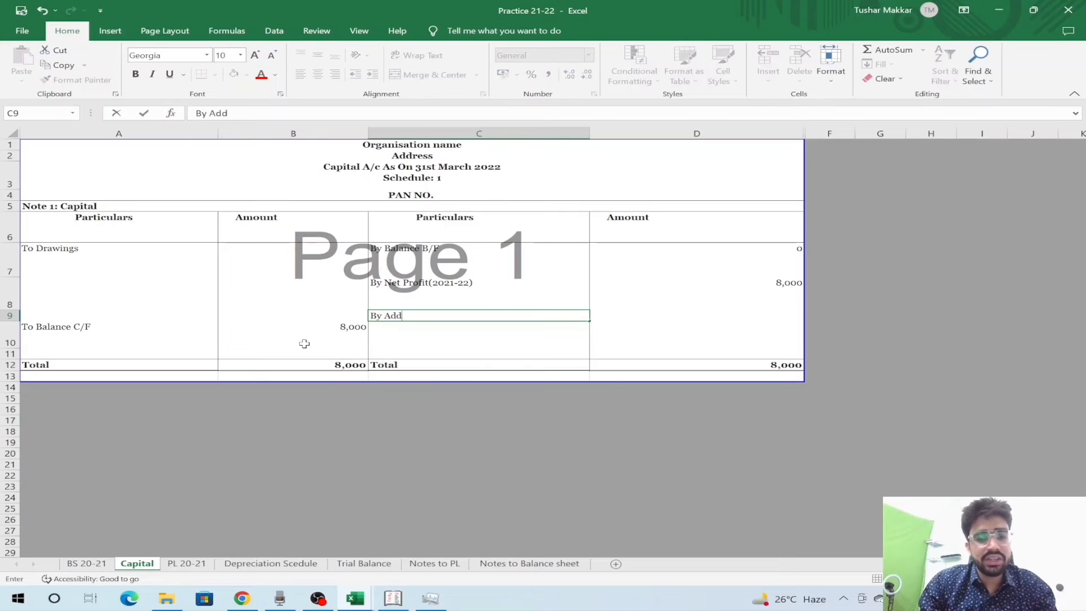
type("y Addition of capitla during the year")
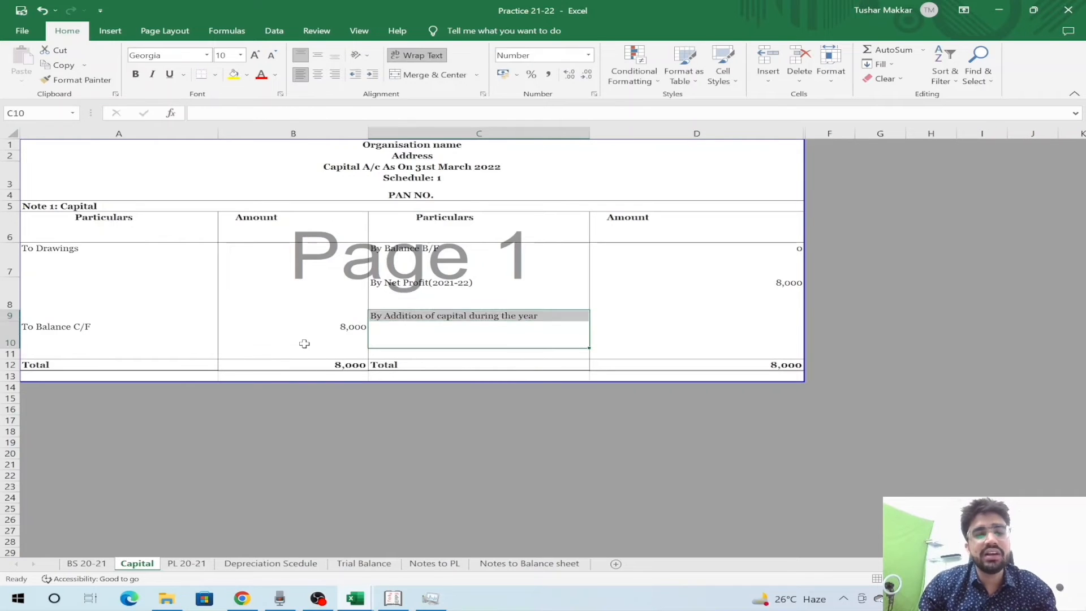
key("Tab")
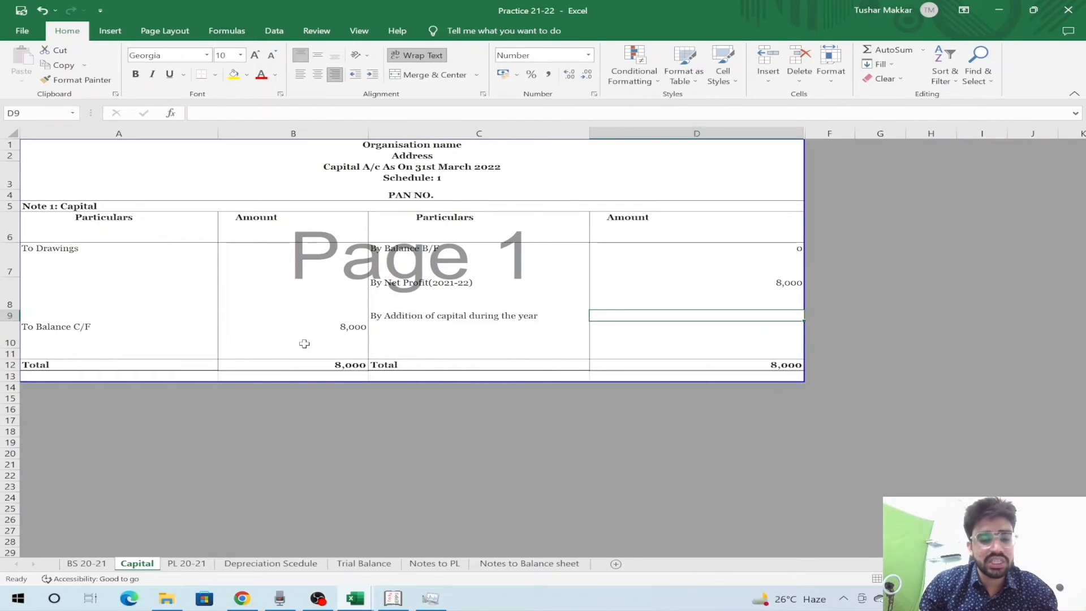
type("=")
key("ctrl+Page_Down")
key("ctrl+Page_Down")
key("ctrl+Page_Down")
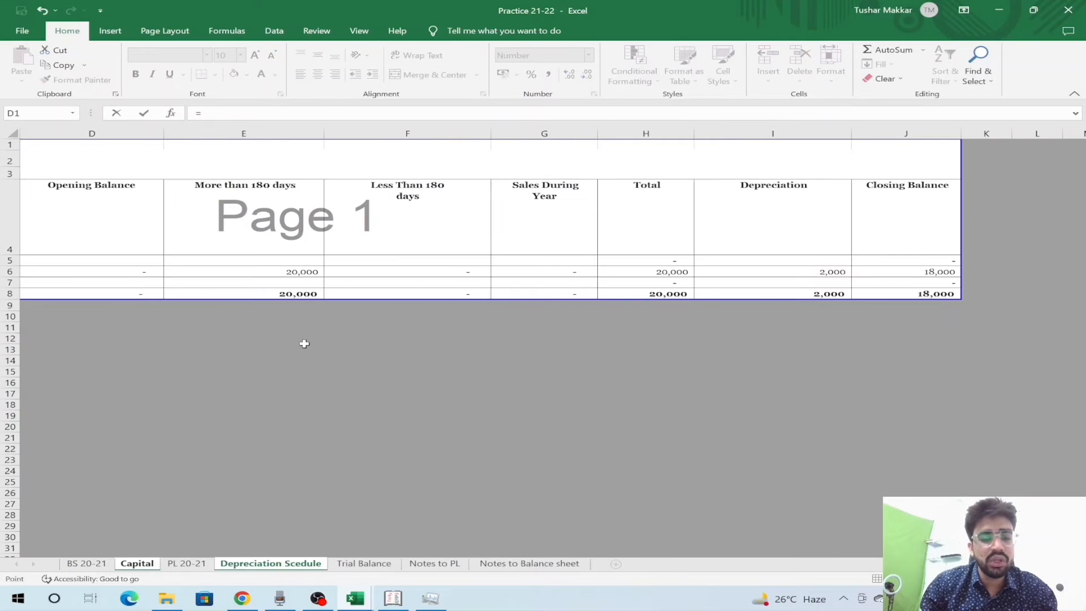
left_click(211, 258)
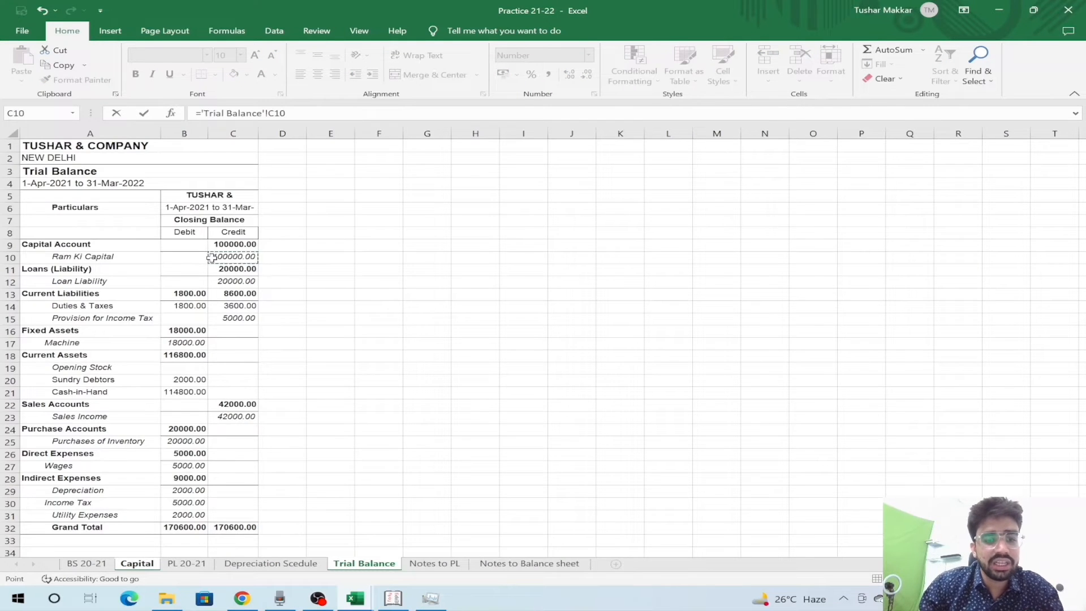
key("Return")
- Enter 0 as drawings in the Capital account
key("Left")
key("Left")
key("Right")
key("Right")
key("Up")
key("Down")
key("Down")
key("Down")
key("Left")
key("Left")
key("Left")
key("Up")
key("Up")
key("Up")
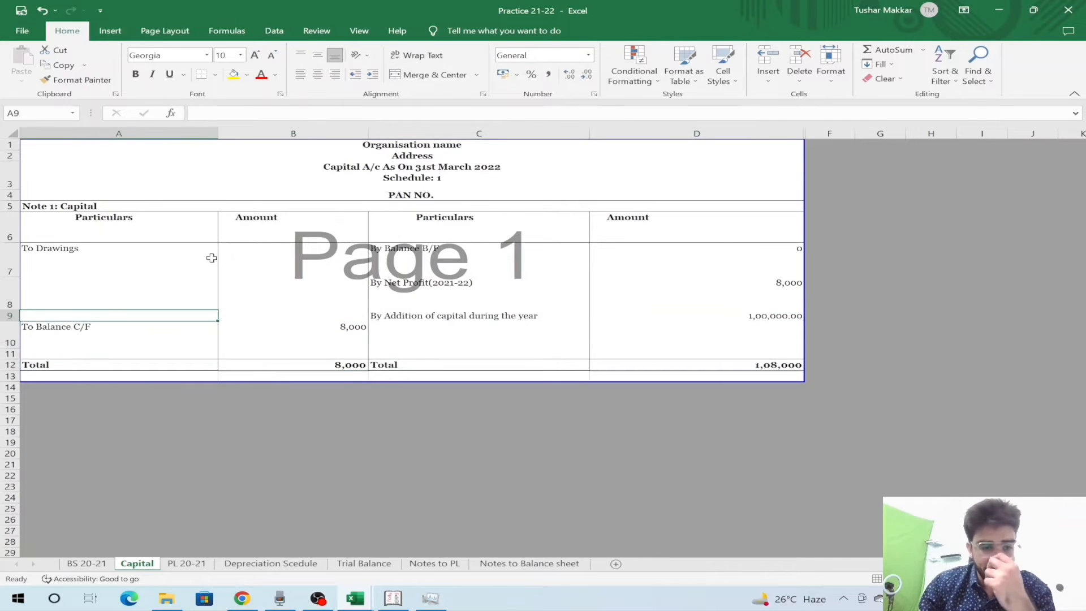
key("Up")
key("Up")
key("Up")
key("Down")
key("Right")
type("0")
key("Return")
- Set the balance carried forward equal to the credit total D12, 1,08,000
key("Down")
key("Down")
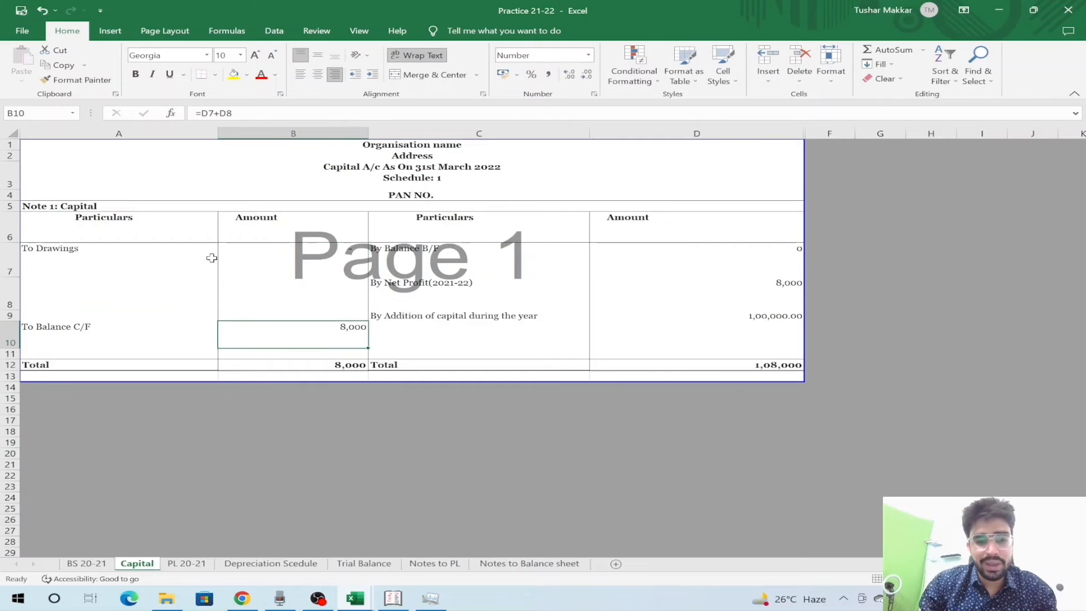
type("=")
key("Right")
key("Up")
key("Up")
key("Right")
key("Down")
key("Down")
key("Down")
key("Down")
key("Return")
key("Down")
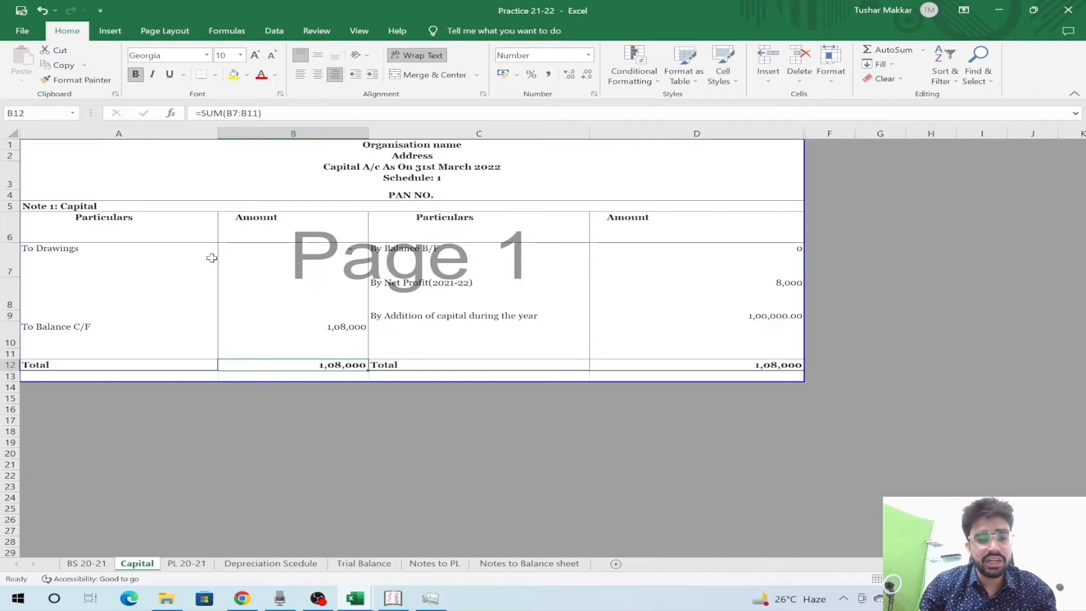
key("Left")
key("Right")
key("Right")
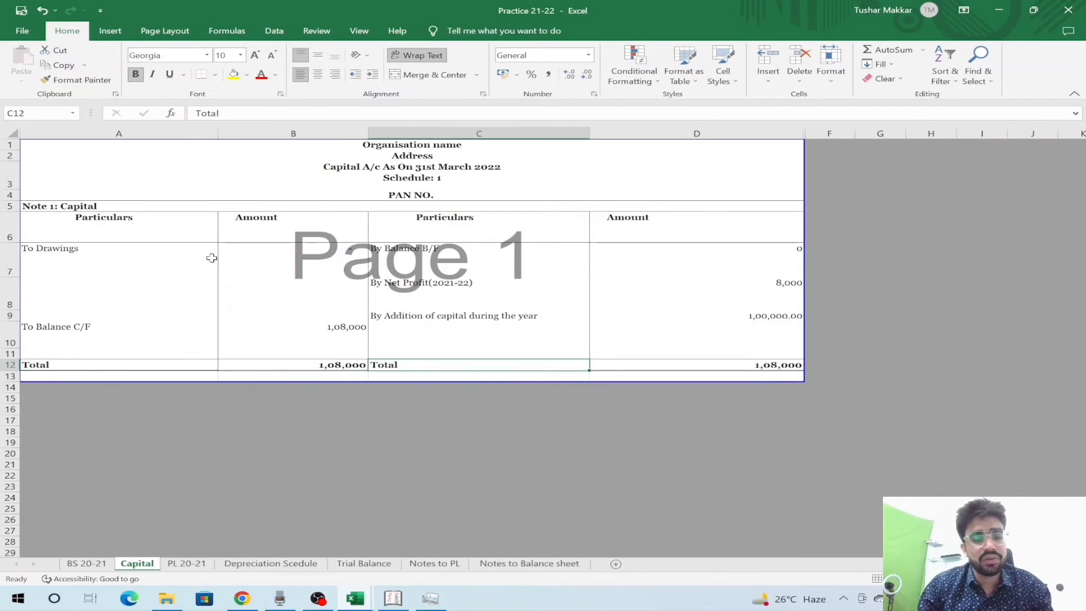
key("ctrl+Page_Up")
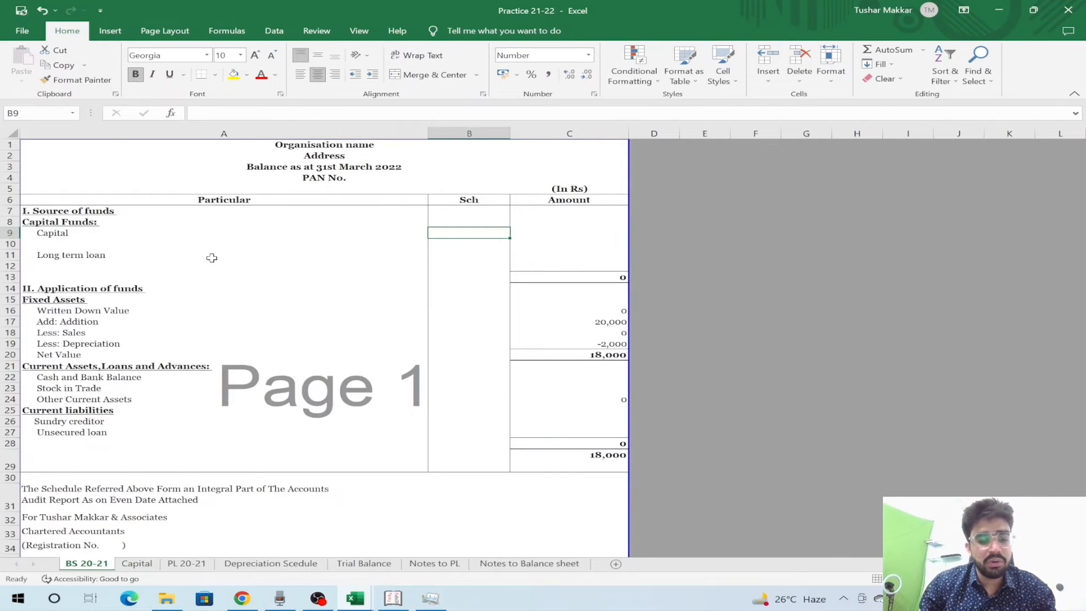
- Tag Capital with schedule number 1 on the balance sheet
key("ctrl+Page_Down")
key("Up")
key("Left")
key("ctrl+Page_Up")
key("Left")
key("Right")
type("1")
key("Return")
- Link the Capital amount to the Capital sheet's 1,08,000 closing balance
key("Up")
key("Right")
key("ctrl+Page_Down")
key("Up")
key("Up")
key("Up")
key("Up")
key("Up")
key("Up")
key("Down")
key("Right")
key("Right")
key("ctrl+Page_Up")
key("Right")
key("Left")
type("=")
key("ctrl+Page_Down")
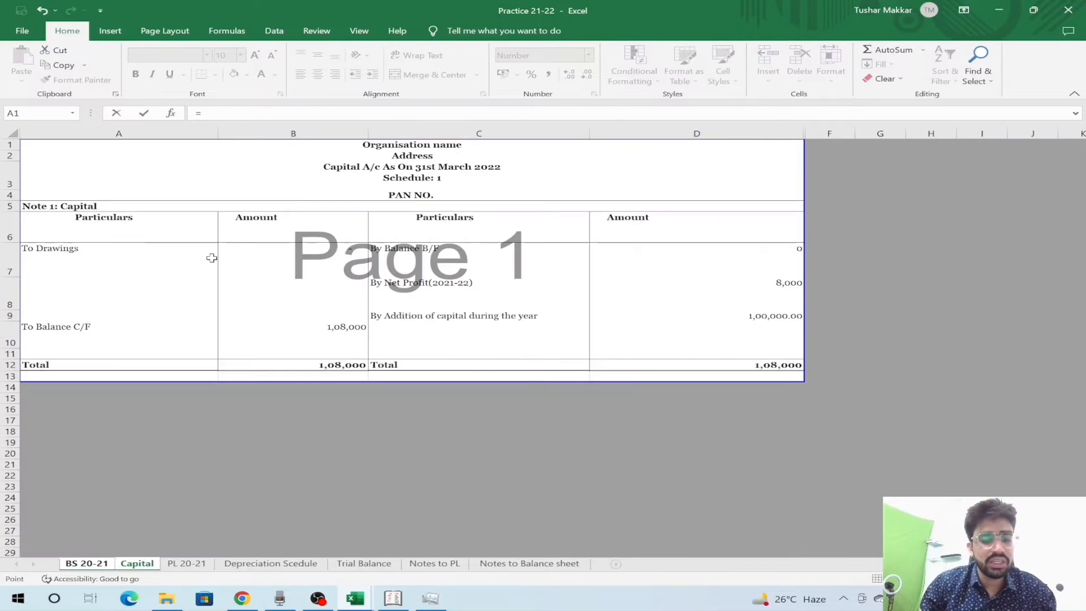
left_click(364, 330)
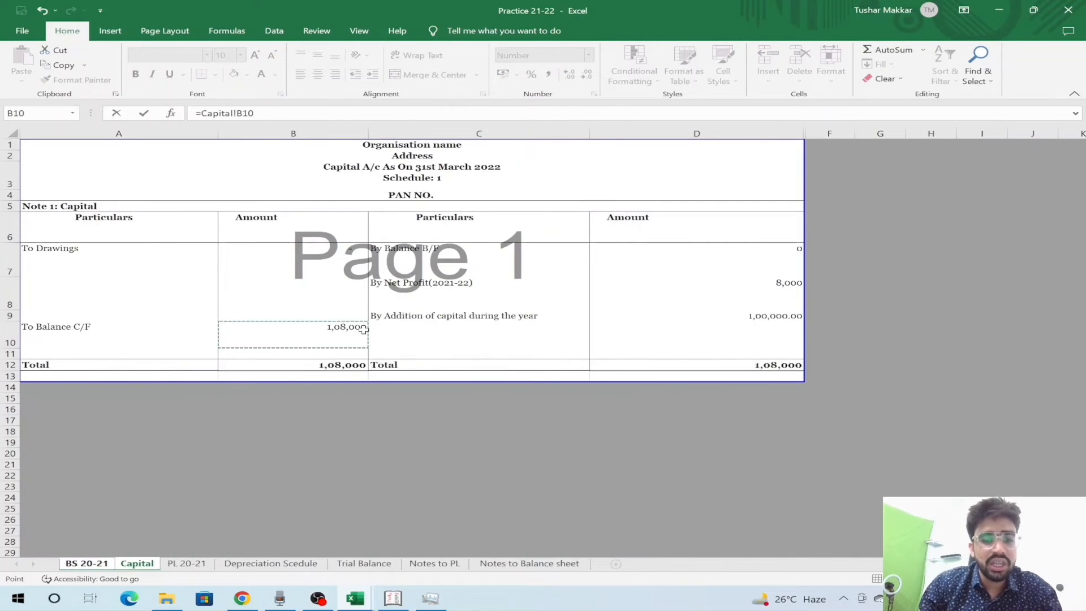
key("Return")
- Link the long term loan amount to the Trial Balance's 20,000 loan balance
key("Down")
key("Down")
key("Down")
key("Left")
key("Up")
key("Up")
key("Right")
key("Right")
key("Left")
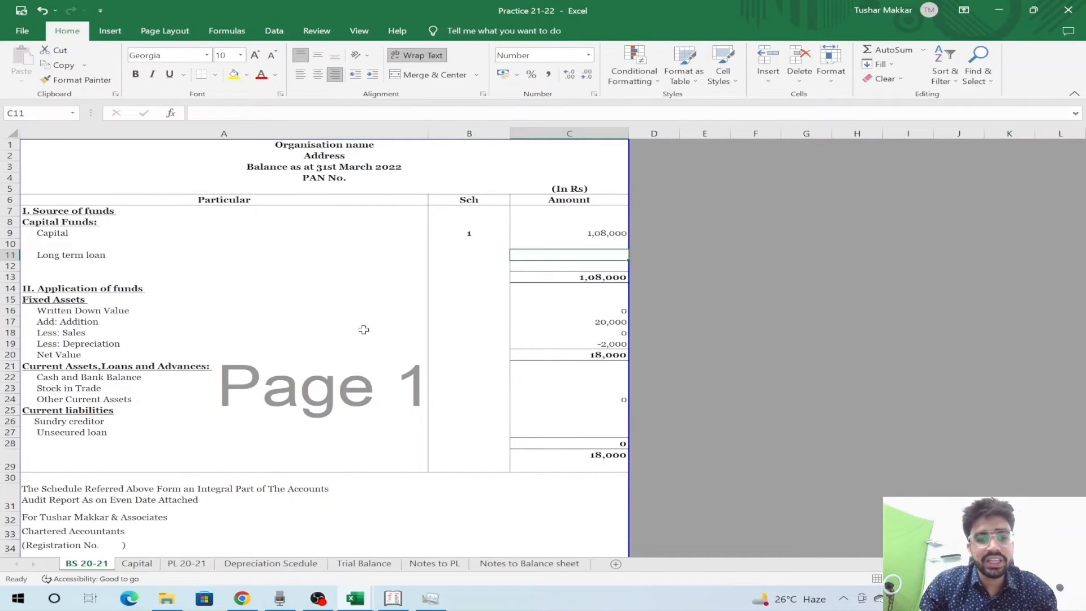
key("Left")
key("Left")
key("Right")
key("Right")
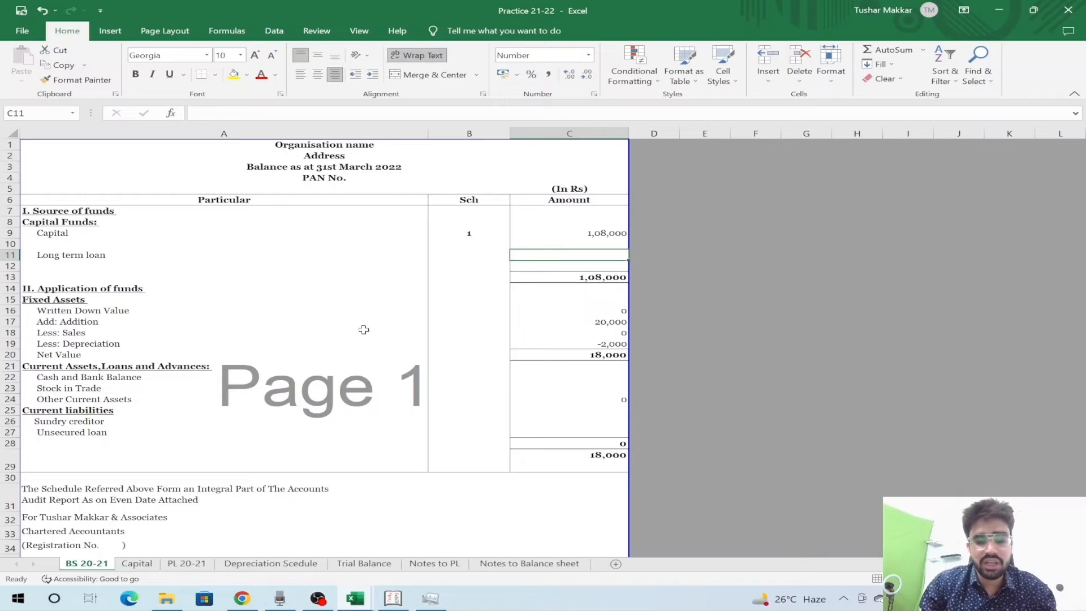
type("=")
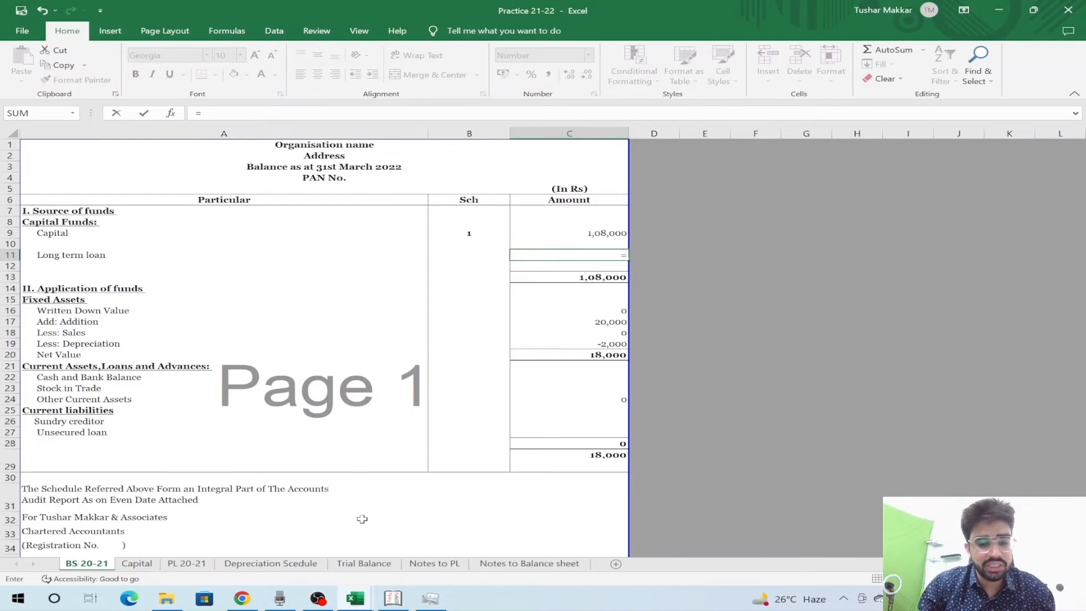
left_click(360, 562)
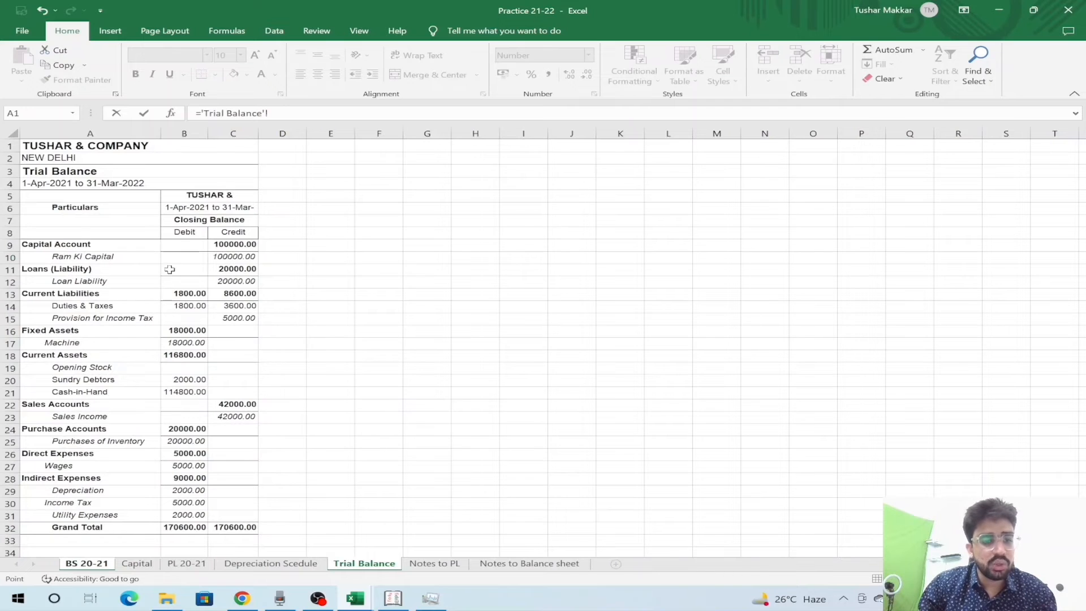
left_click(244, 281)
key("Return")
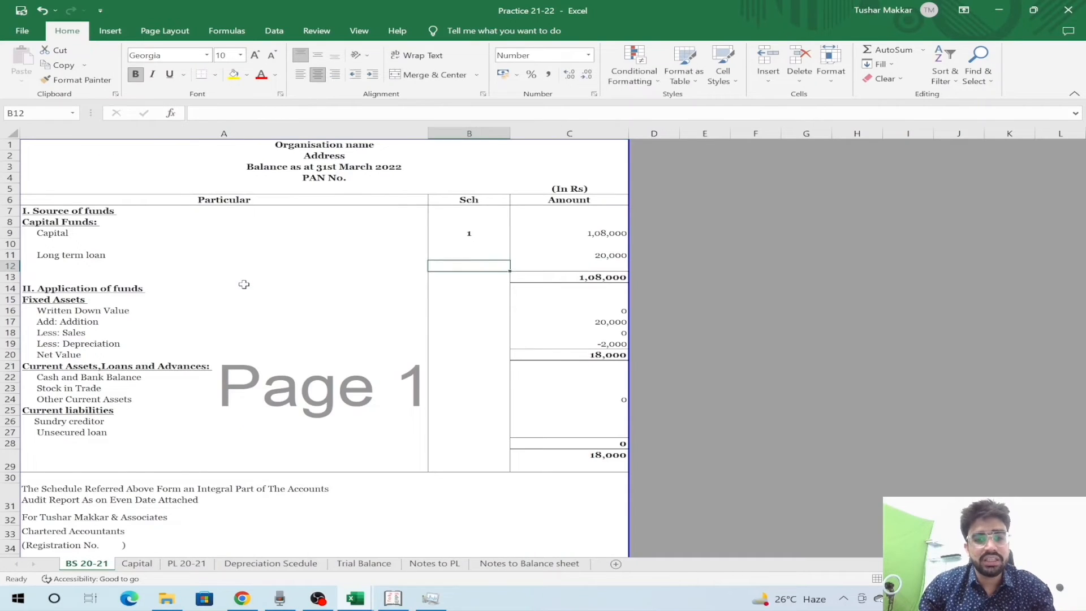
- Total sources of funds with =SUM from capital to long term loan, giving 1,28,000
key("Down")
key("Right")
type("=sum(")
key("Up")
key("Up")
key("shift+Up")
key("shift+Up")
key("Return")
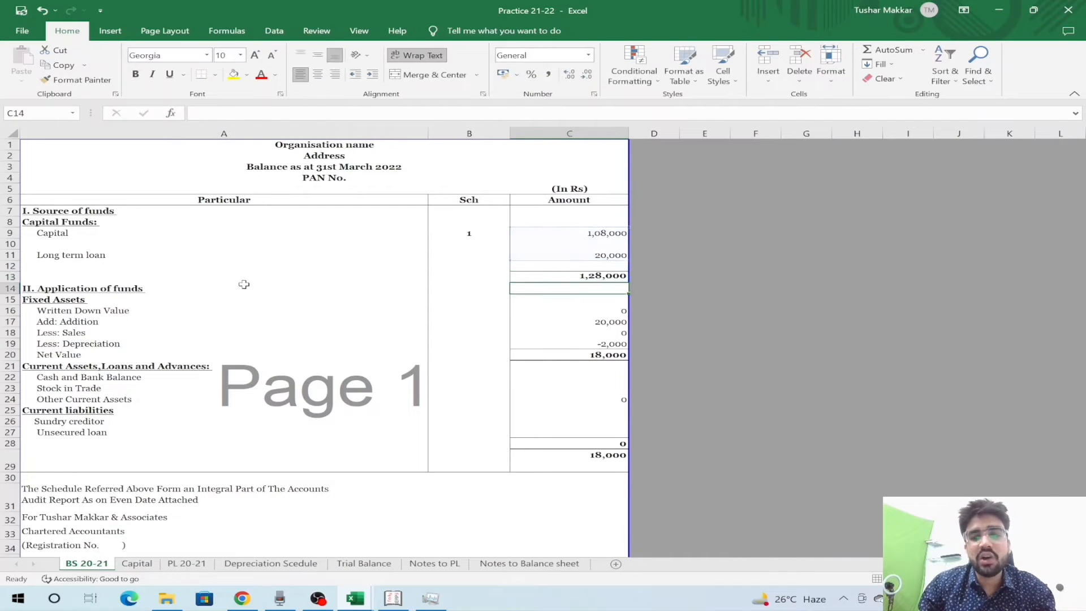
key("Up")
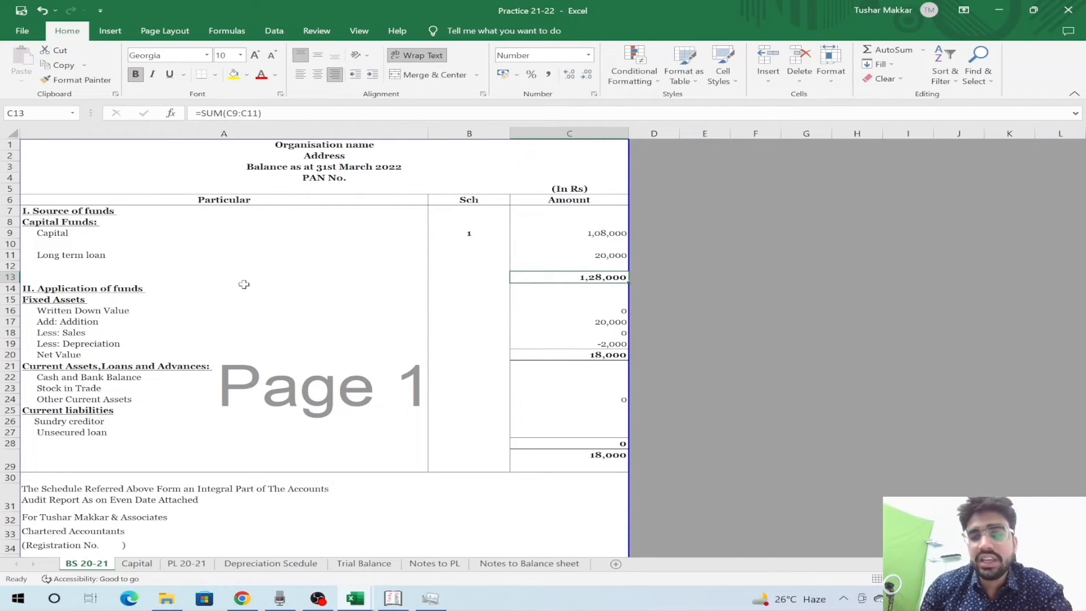
key("Down")
key("Up")
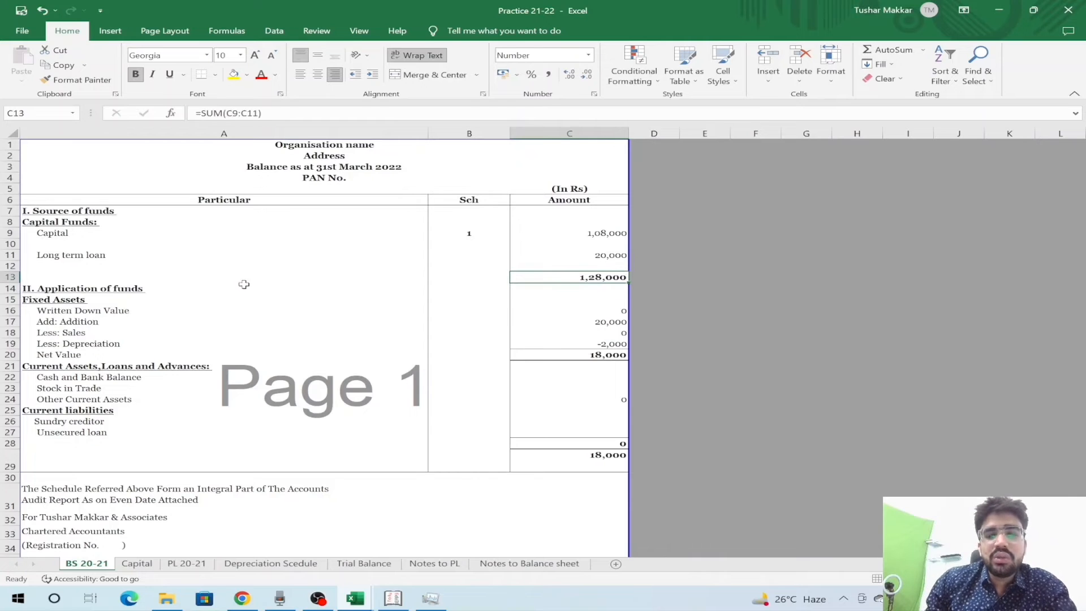
- Move down through the application of funds section to the cash and bank row
key("Left")
key("Left")
key("Right")
key("Down")
key("Down")
key("Down")
key("Right")
key("Left")
key("Up")
key("Up")
key("Up")
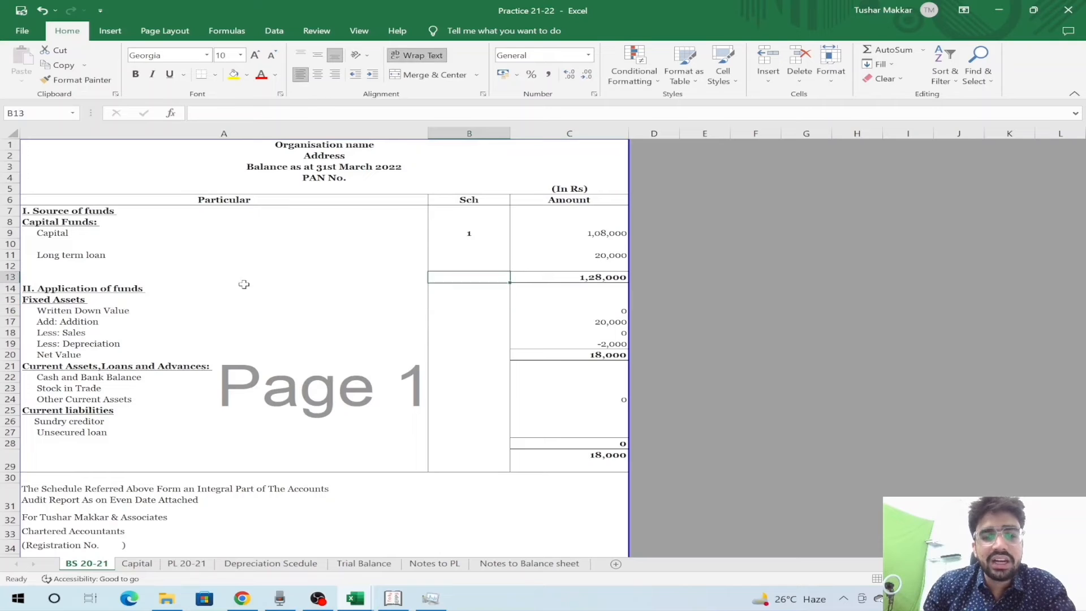
key("Right")
key("Left")
key("Left")
key("Right")
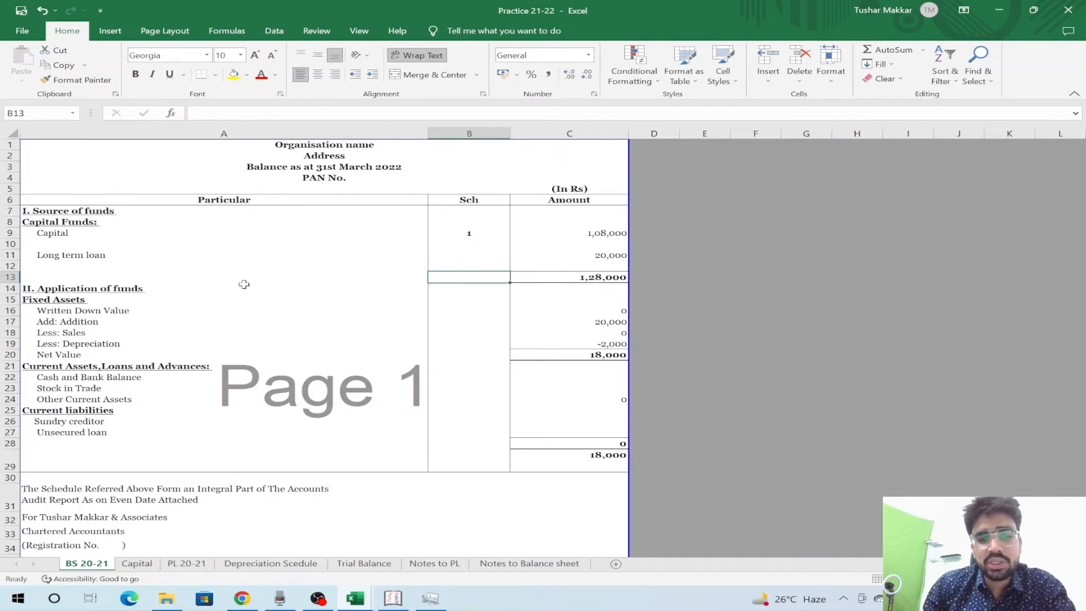
key("Right")
key("Down")
key("Down")
key("Down")
key("Down")
key("Down")
key("Down")
key("Down")
key("Down")
key("Down")
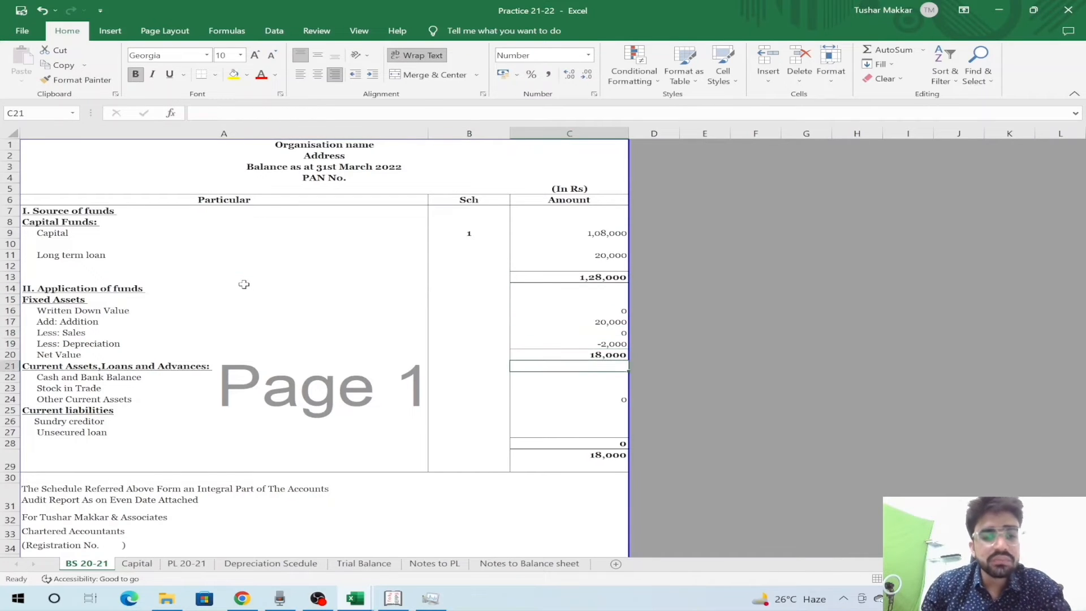
key("Down")
key("Down")
key("Down")
key("Down")
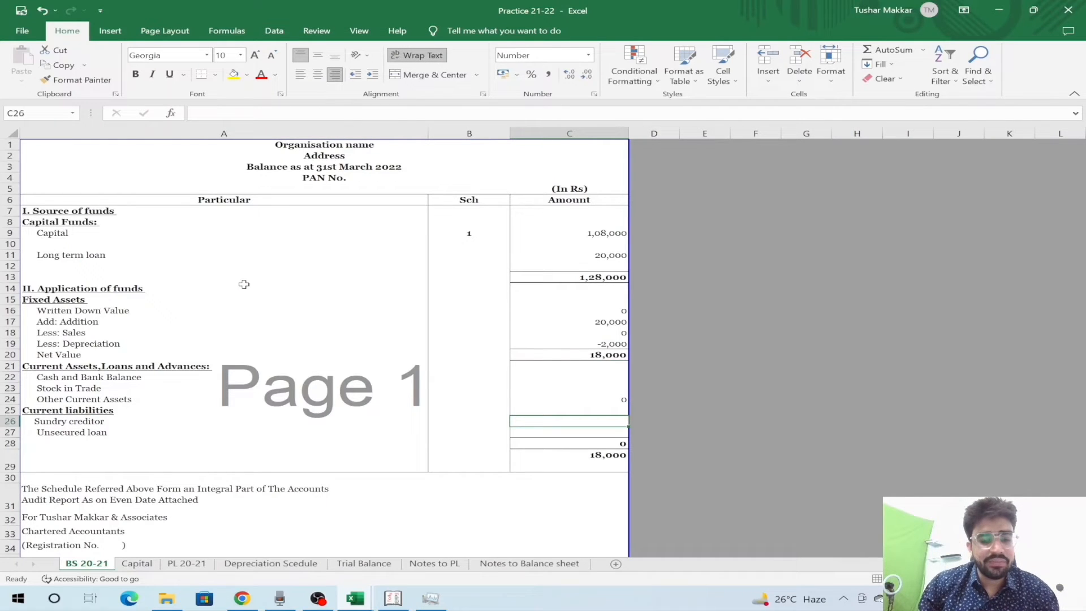
- Move the Trial Balance sheet right after BS 20-21 and review its current asset balances
left_click_drag(367, 563, 151, 513)
key("Down")
key("Down")
key("Down")
key("Down")
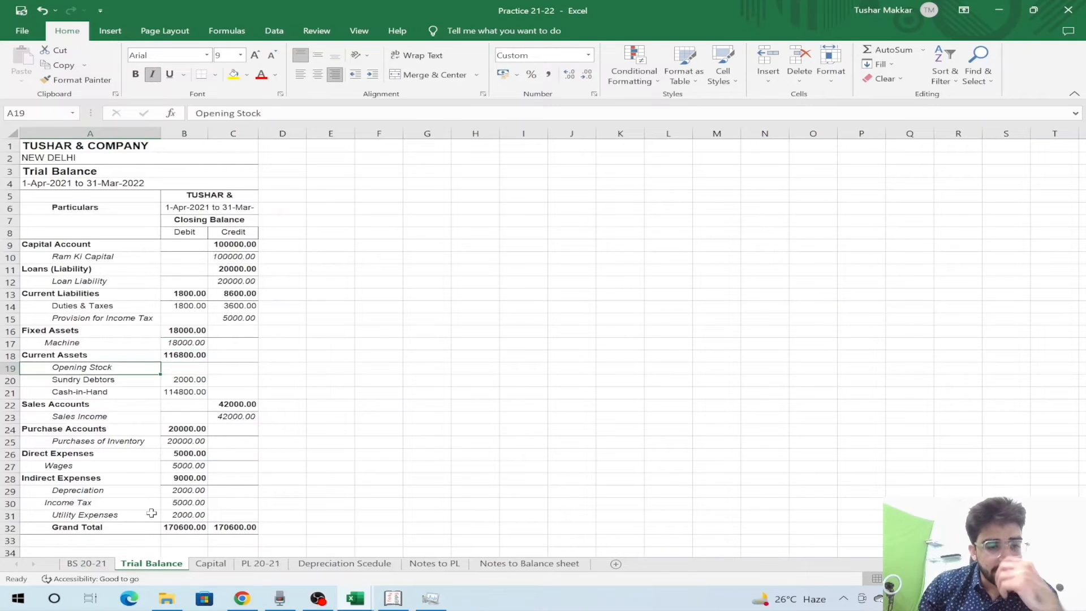
key("Up")
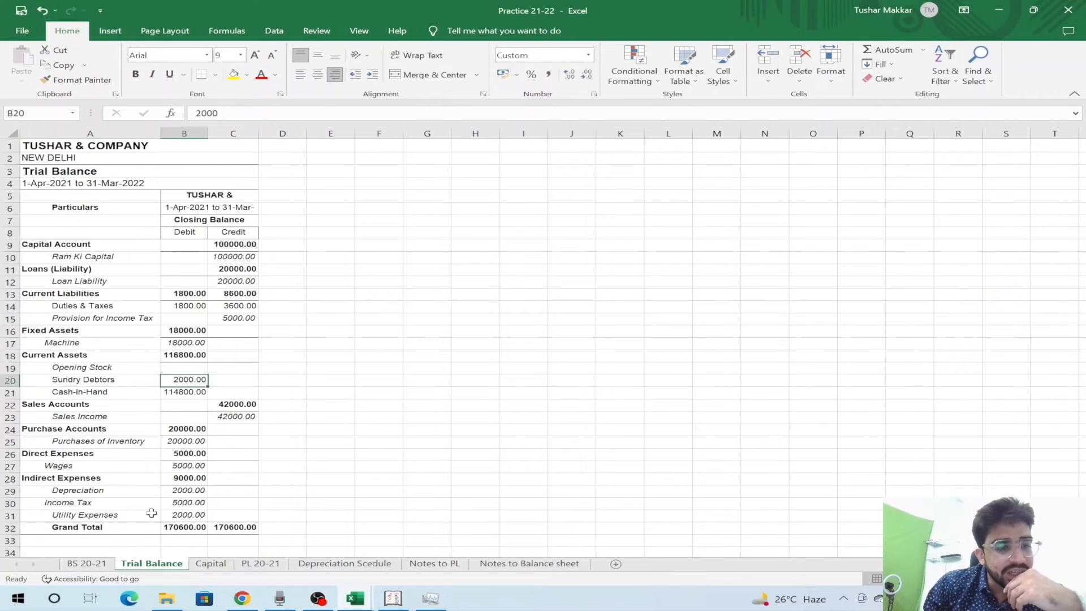
key("Left")
key("Up")
key("Up")
key("Up")
key("Up")
key("Up")
key("Up")
key("Up")
key("Up")
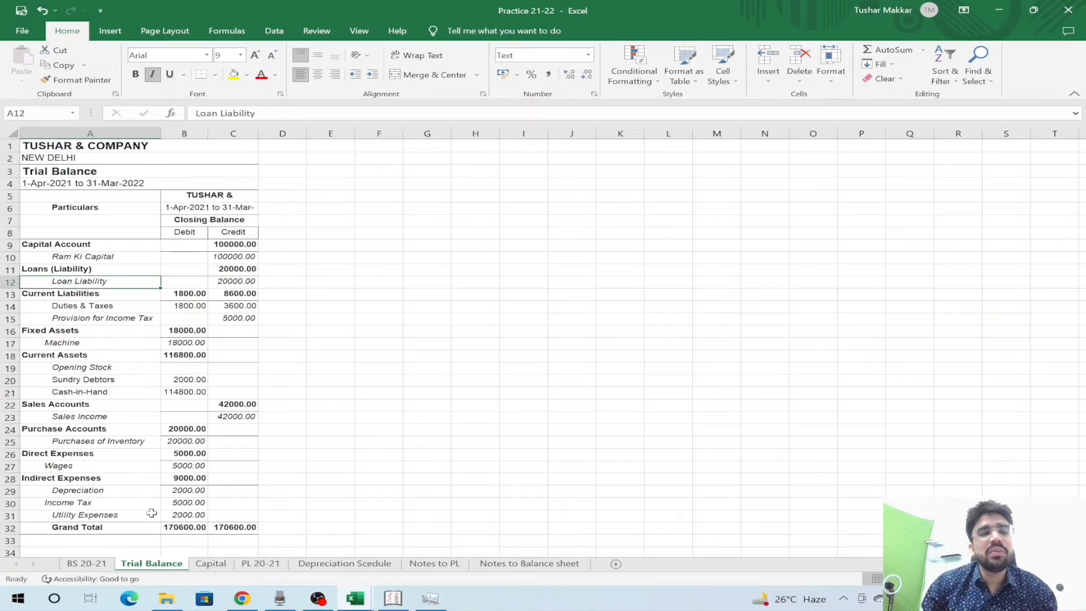
key("ctrl+Page_Up")
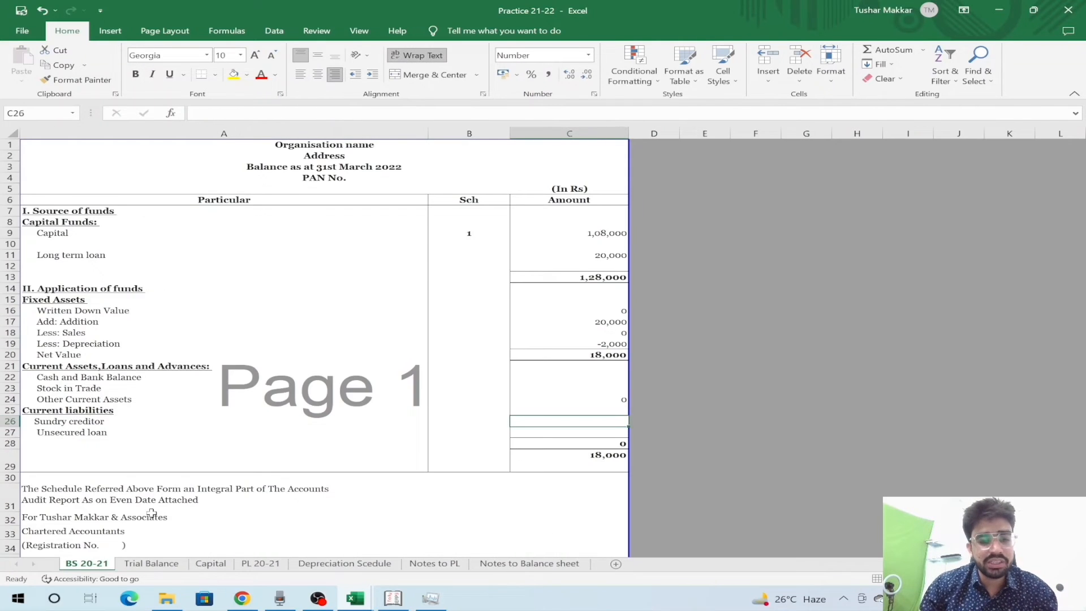
- Enter 0 for sundry creditors, unsecured loan and stock in trade
type("0")
key("Return")
key("shift+space")
key("shift+BackSpace")
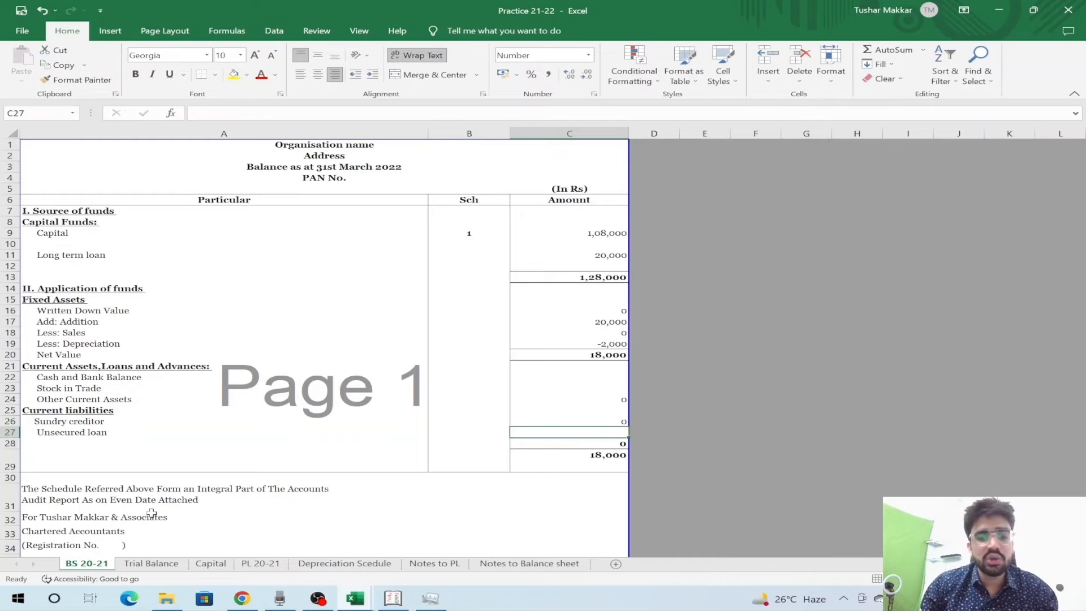
type("0")
key("Return")
key("Up")
key("Up")
key("Up")
key("Up")
key("Up")
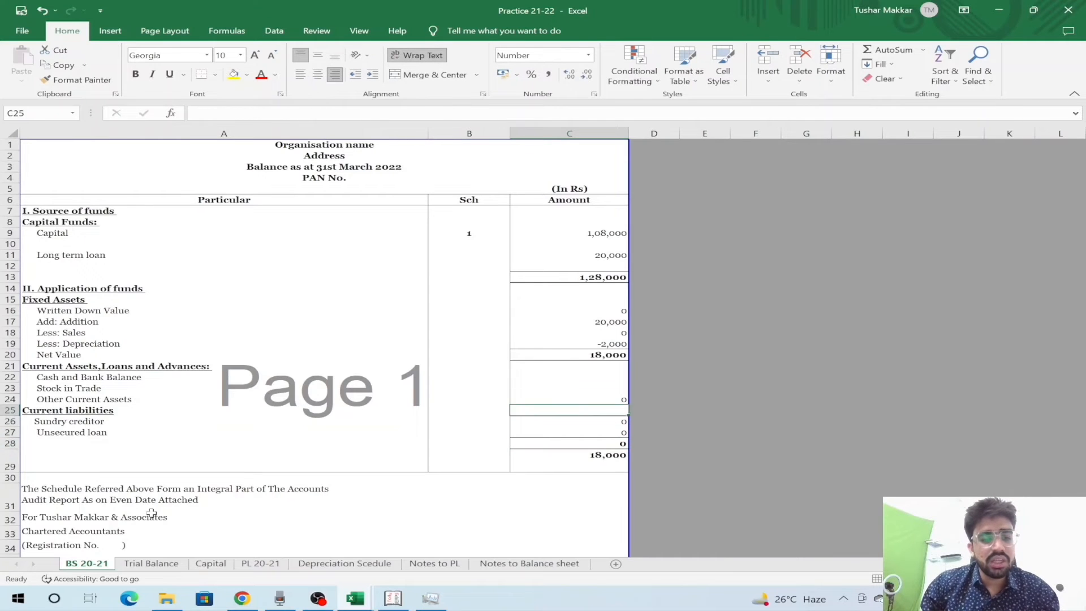
type("0")
key("Return")
- Link Cash and Bank Balance to the Trial Balance's 1,14,800 cash balance
key("Up")
key("Up")
key("shift+space")
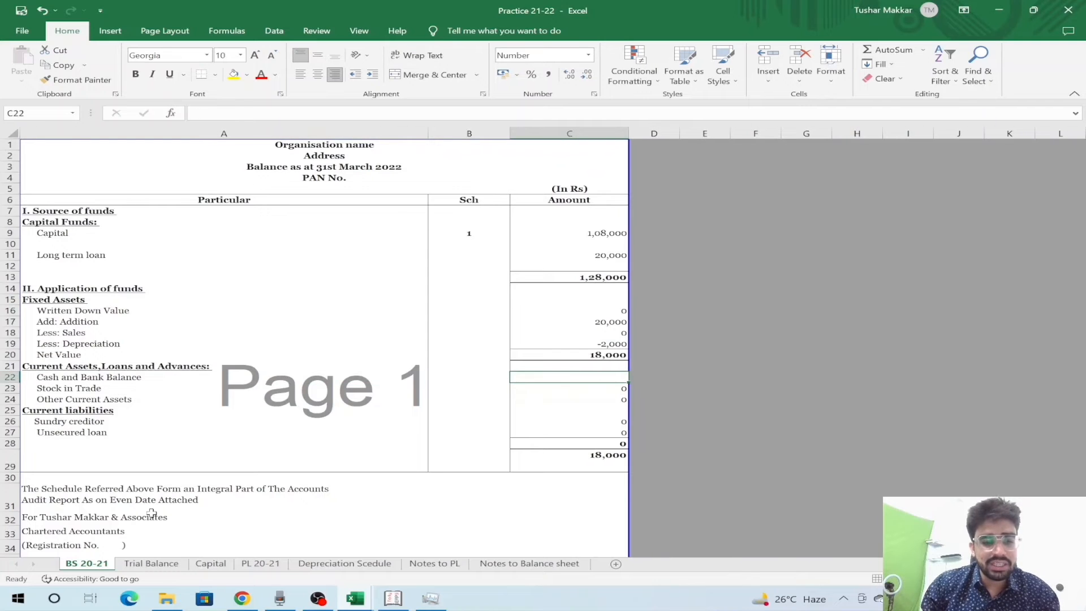
type("=")
key("ctrl+Page_Down")
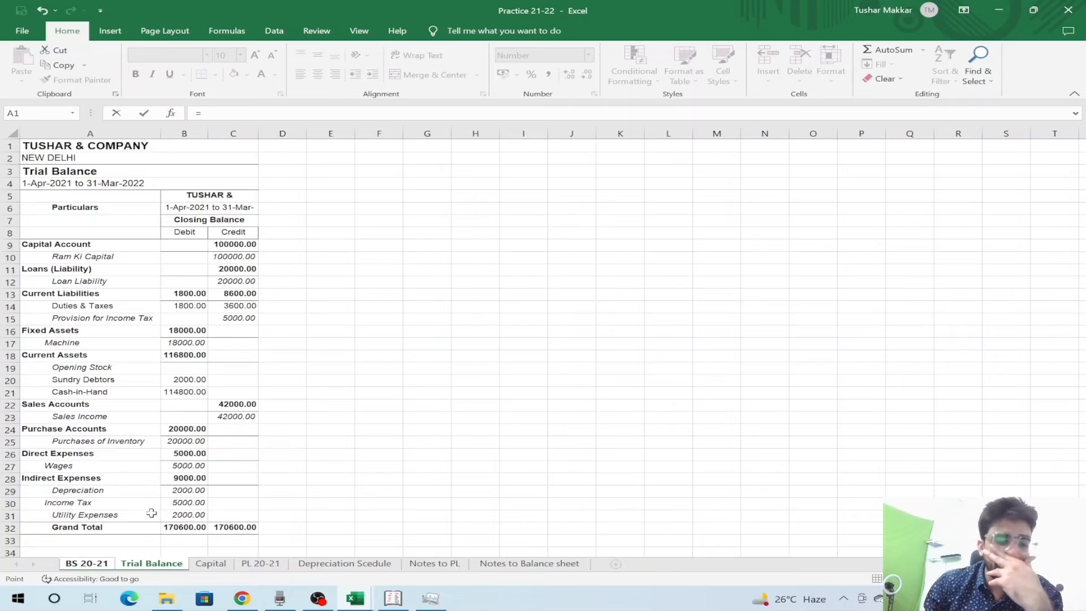
left_click(192, 391)
key("Return")
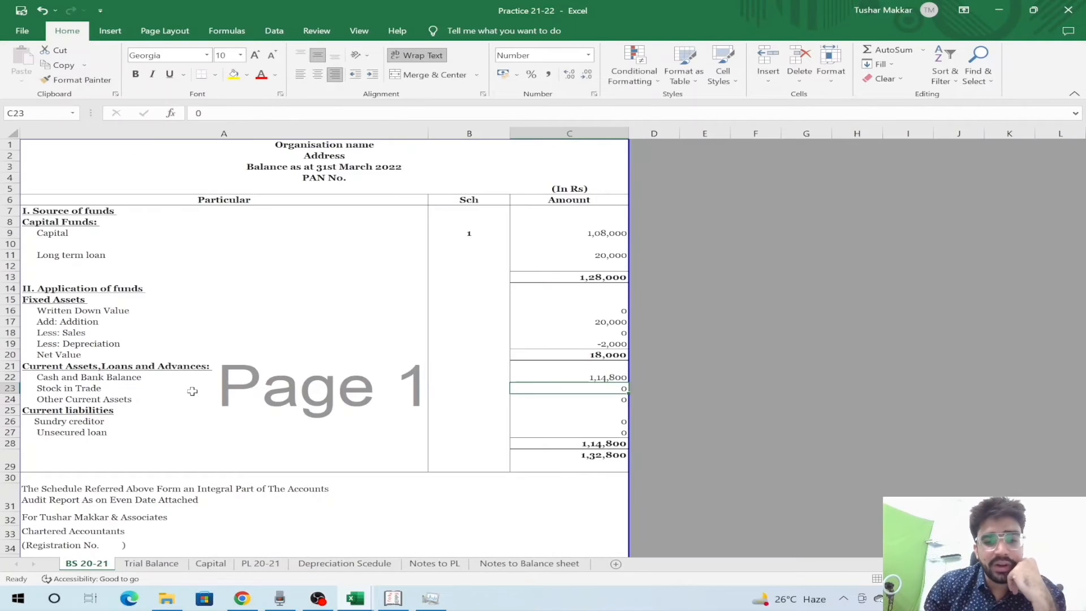
key("ctrl+Page_Down")
key("Down")
key("Down")
key("Down")
key("Down")
key("Down")
key("Down")
key("Down")
key("Down")
key("Down")
key("Up")
key("Right")
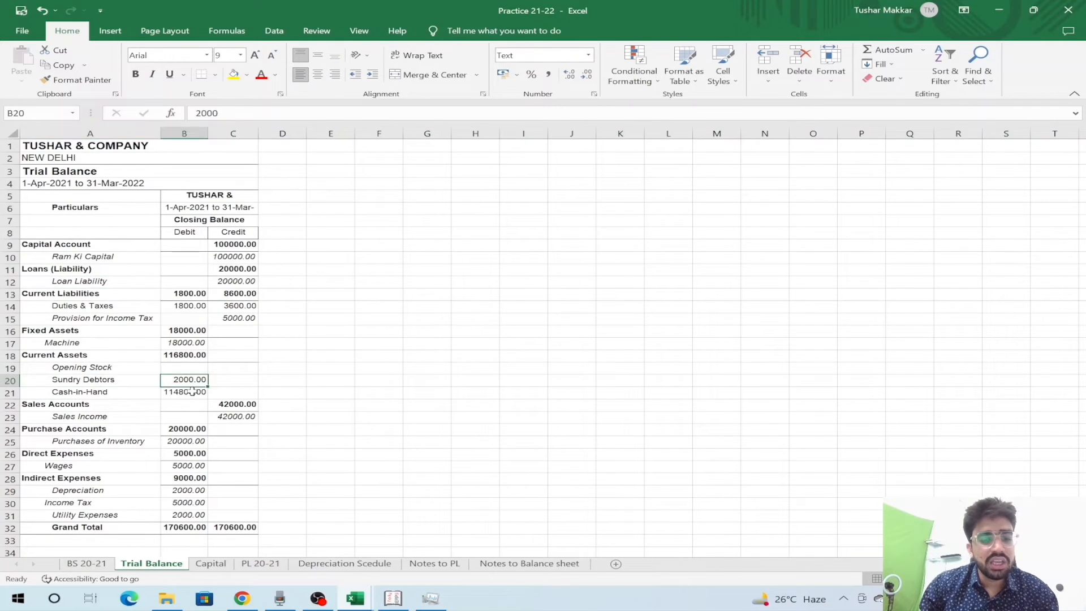
key("ctrl+Page_Up")
key("Down")
- Insert a blank row above Other Current Assets, then undo it after a mistyped label
key("shift+space")
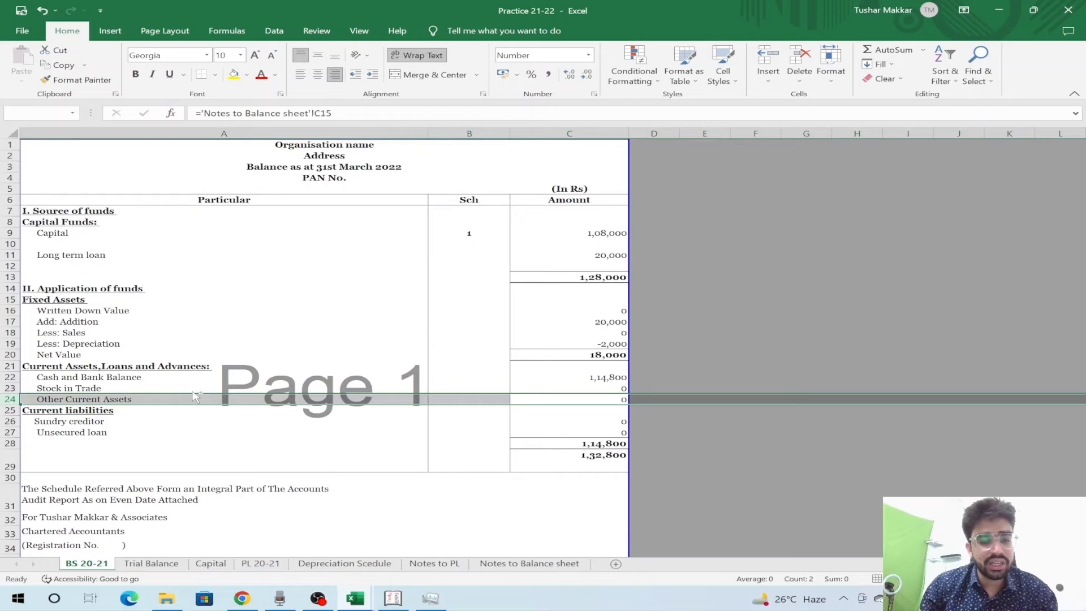
key("ctrl+shift+plus")
left_click(193, 398)
type("D")
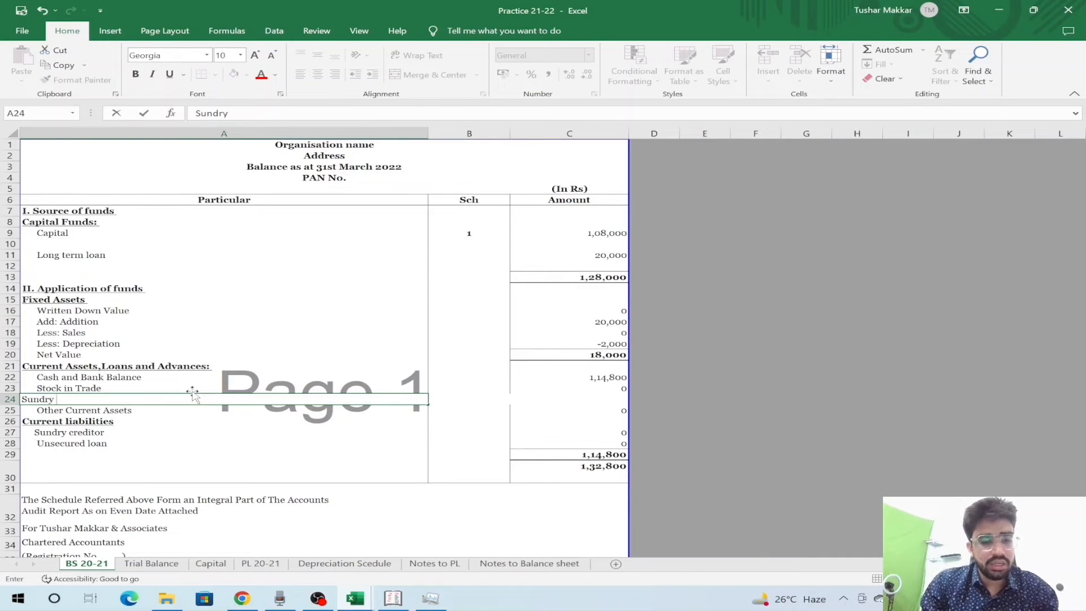
key("Escape")
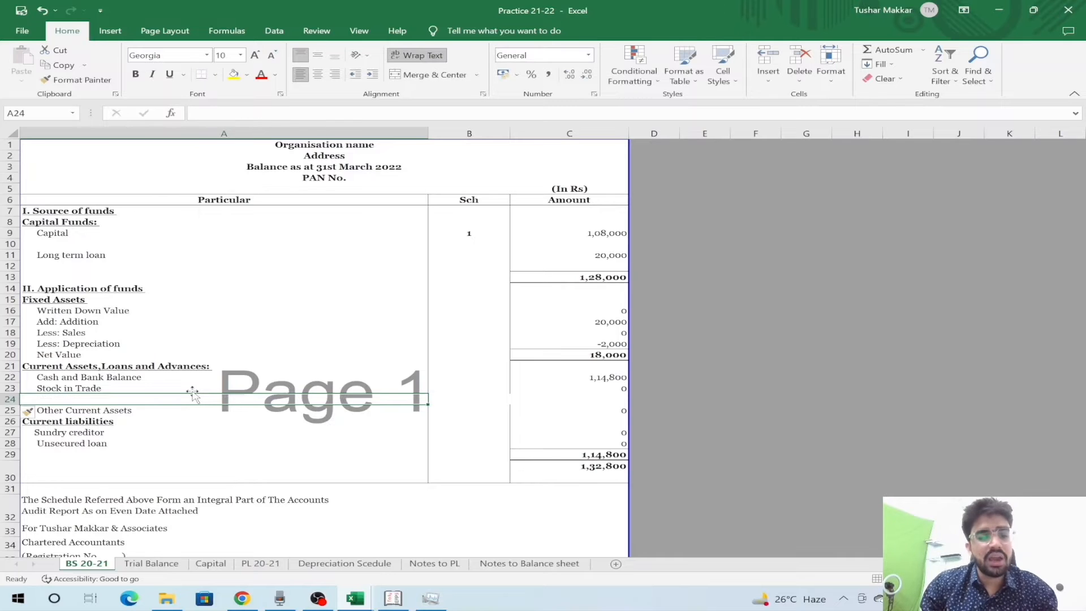
key("ctrl+z")
left_click(194, 397)
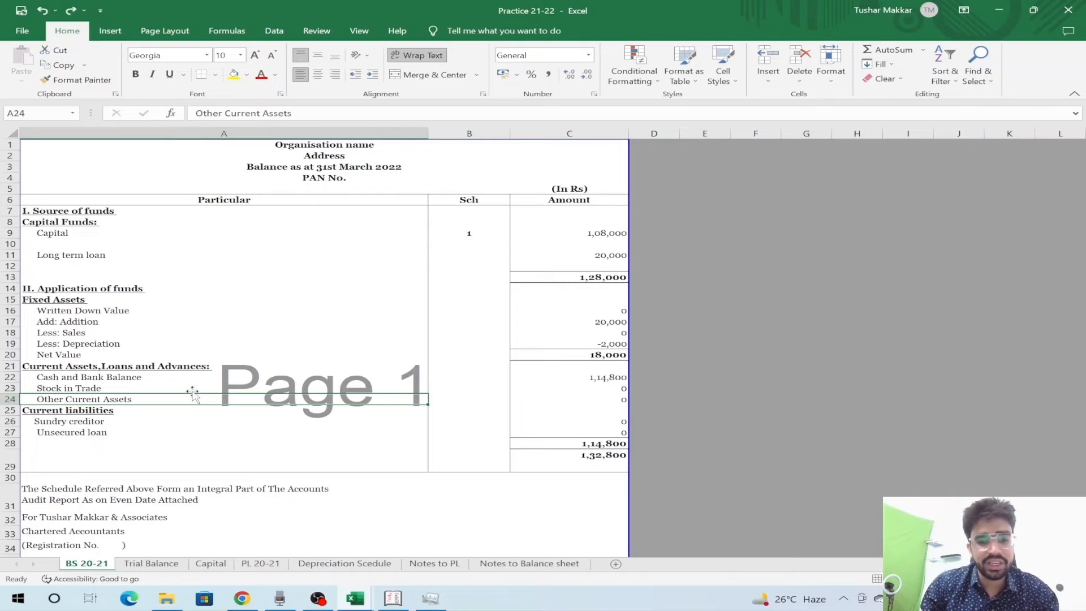
- Insert an entire blank row at A24 above Other Current Assets
right_click(132, 399)
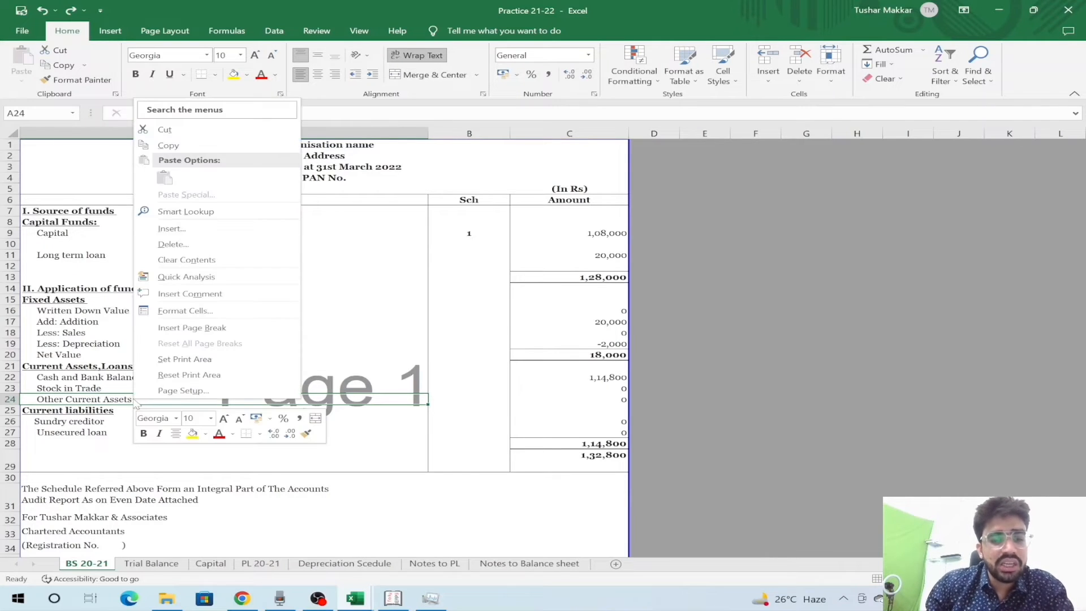
left_click(217, 240)
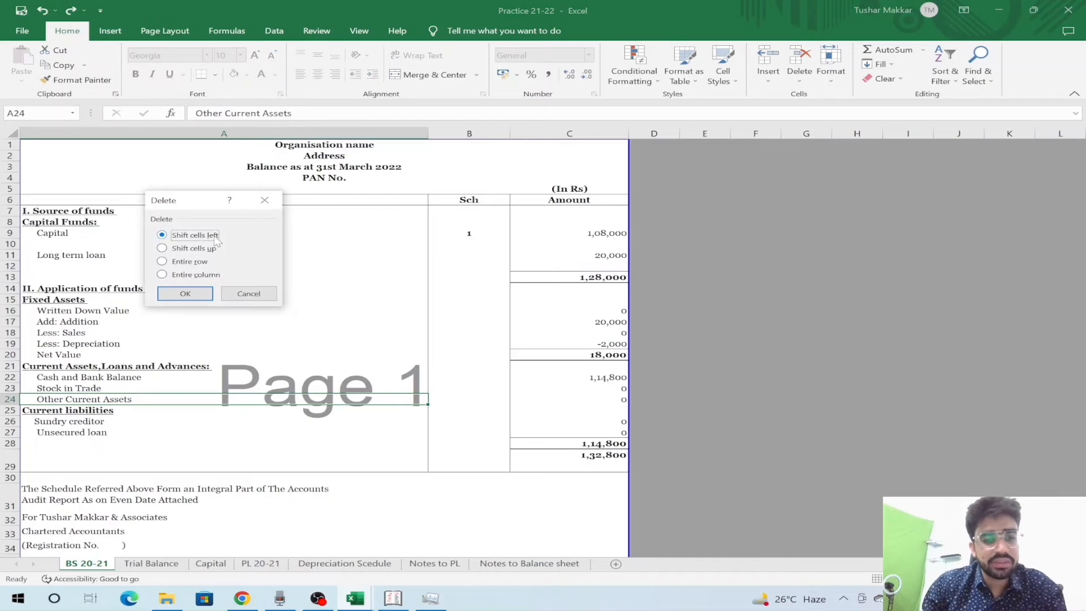
key("Escape")
right_click(191, 399)
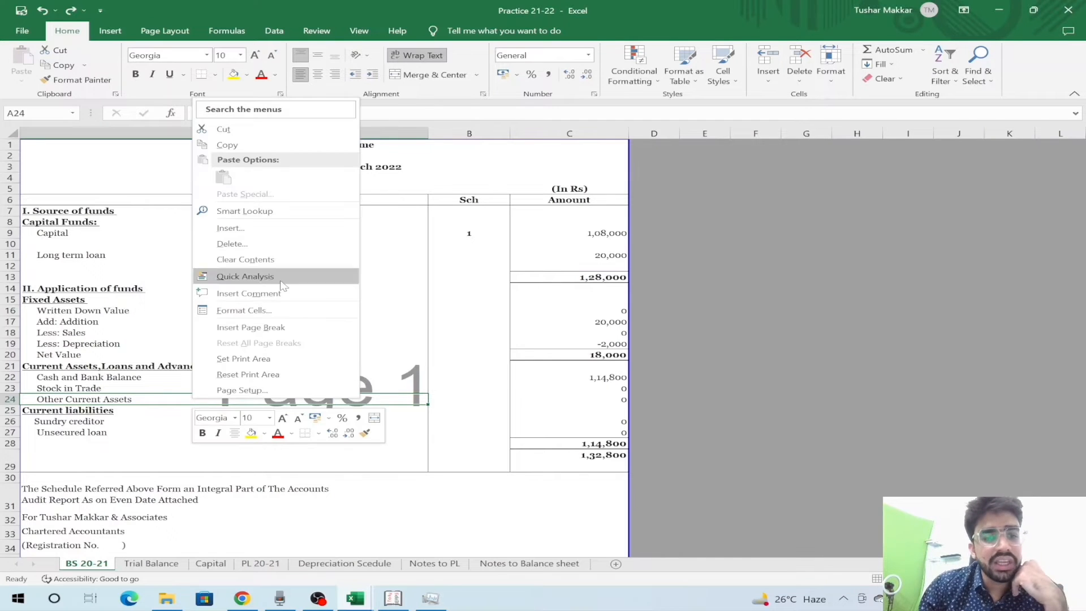
left_click(243, 228)
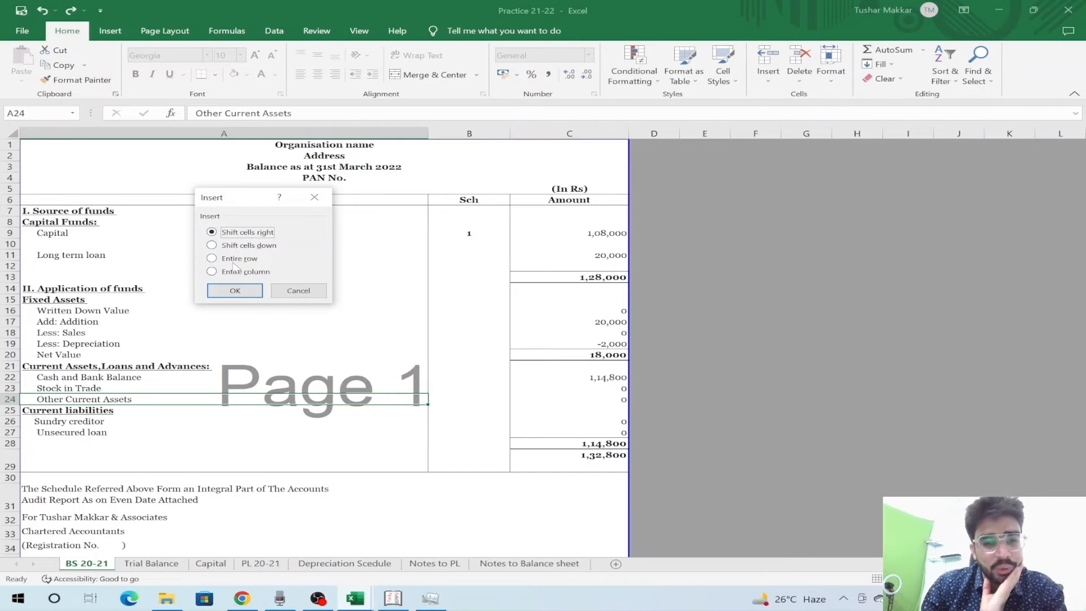
left_click(235, 261)
key("Return")
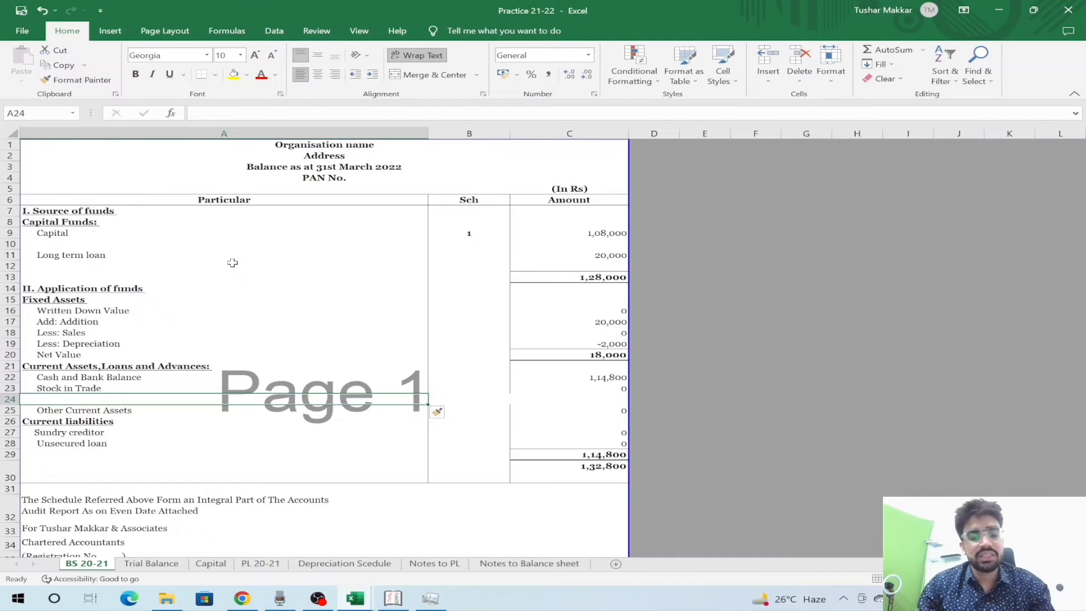
- Enter 'Sundry debtors' in A24 and indent it with leading spaces
type("Sundry d")
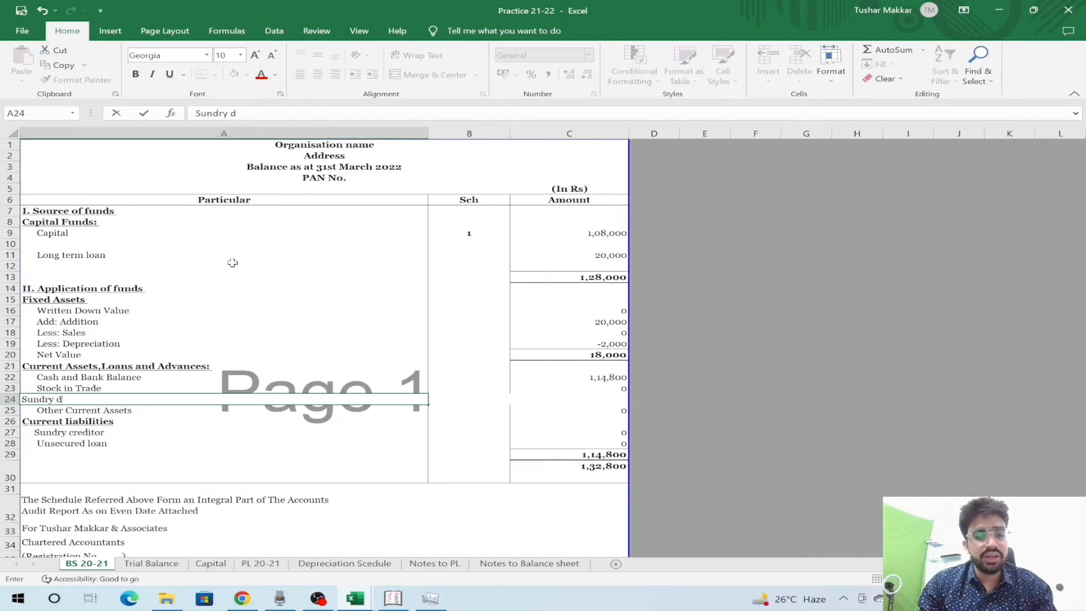
type("ebtors")
key("Return")
key("Up")
key("Down")
key("Up")
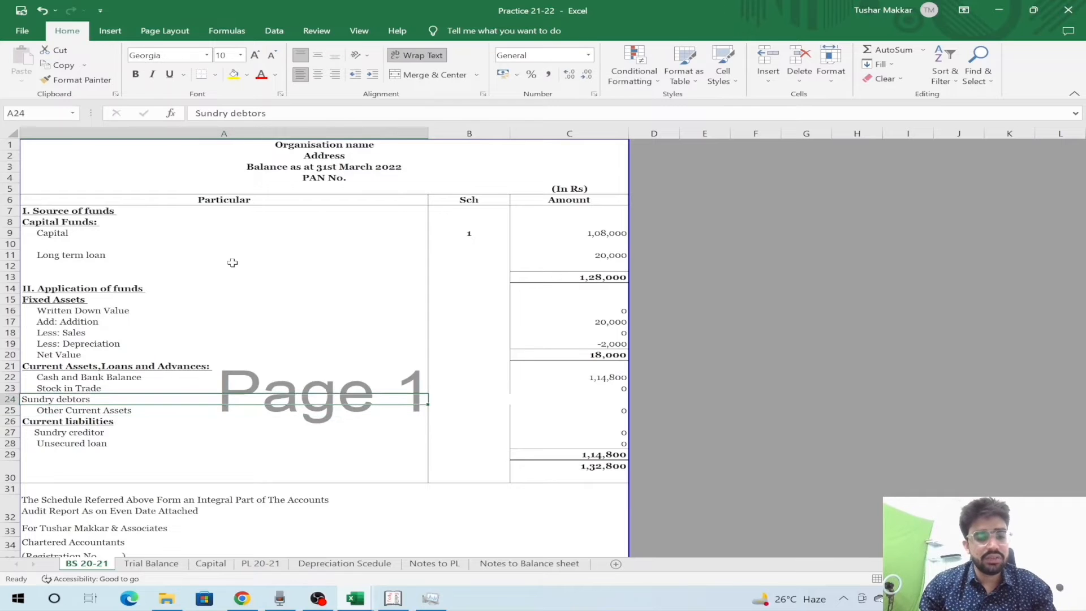
key("F2")
key("Home")
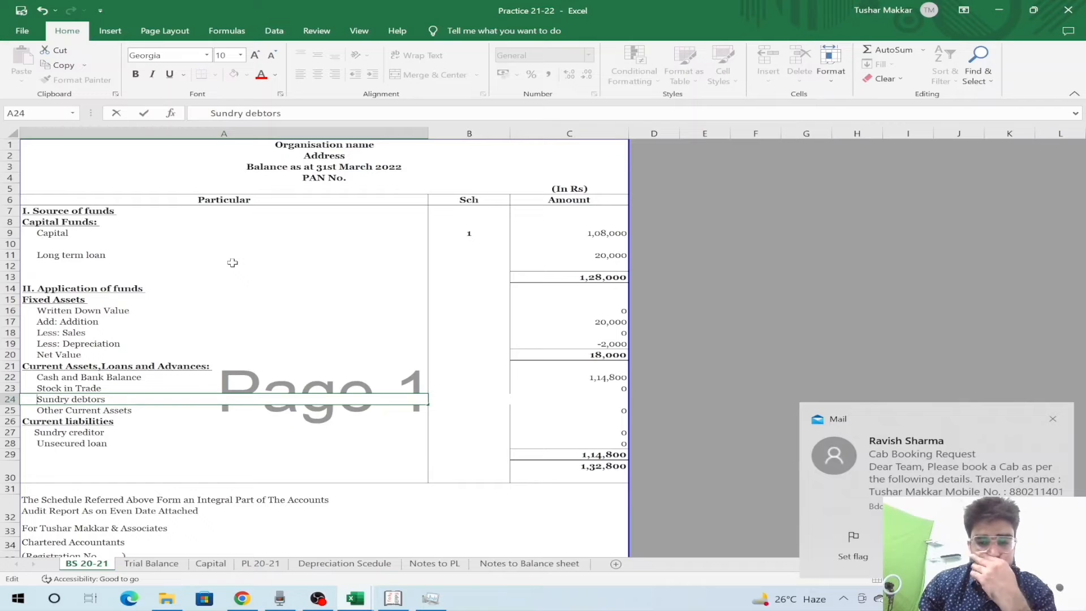
key("Tab")
key("Tab")
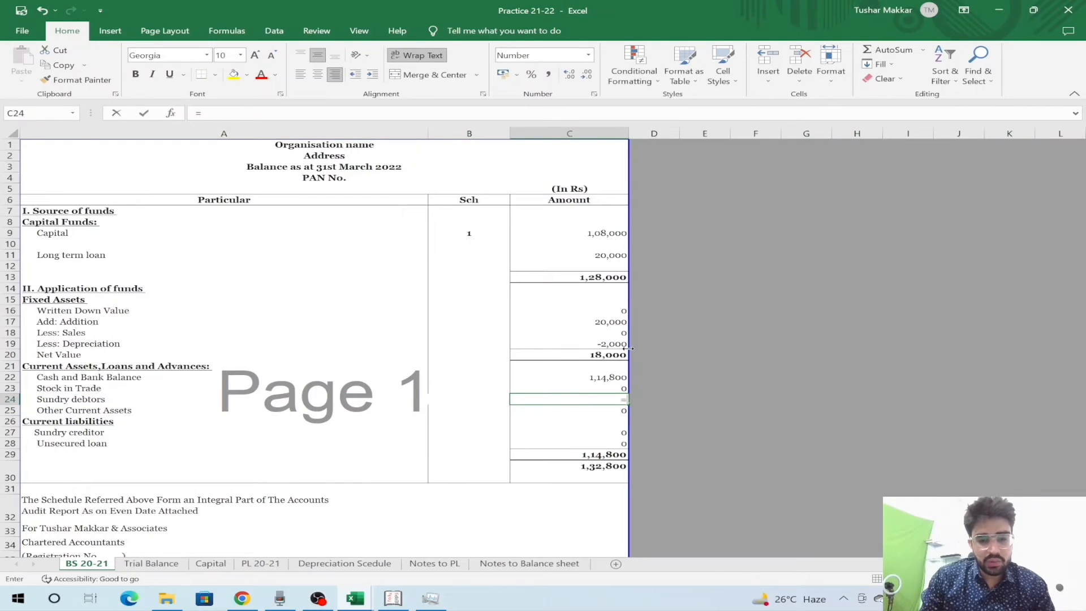
- Link the Sundry debtors amount in C24 to Trial Balance B20, showing 2,000
type("=")
key("ctrl+Page_Down")
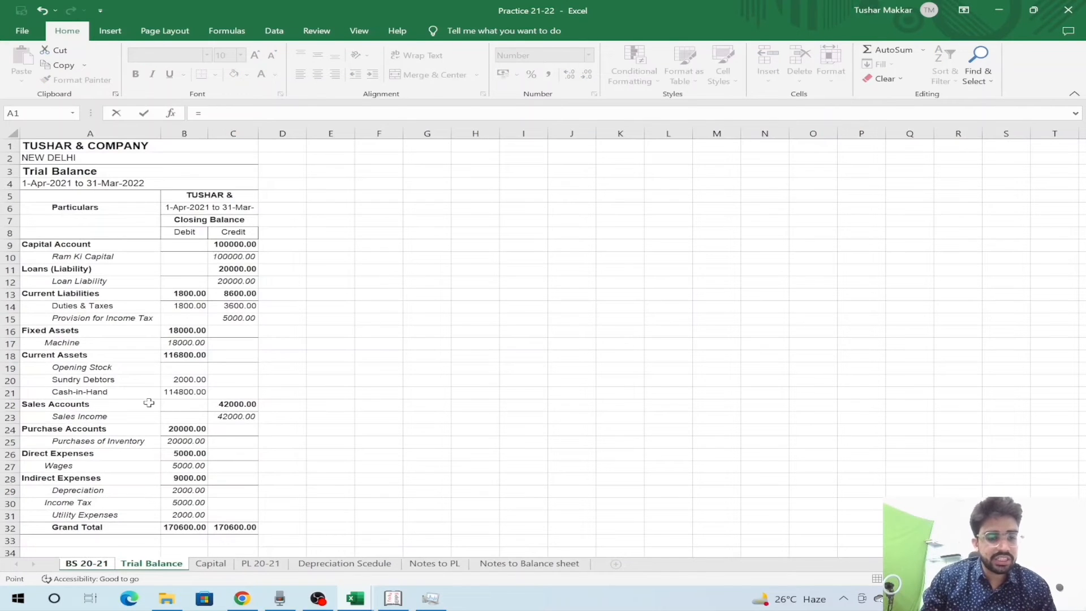
left_click(165, 380)
key("Return")
key("Down")
key("Down")
key("Down")
key("Down")
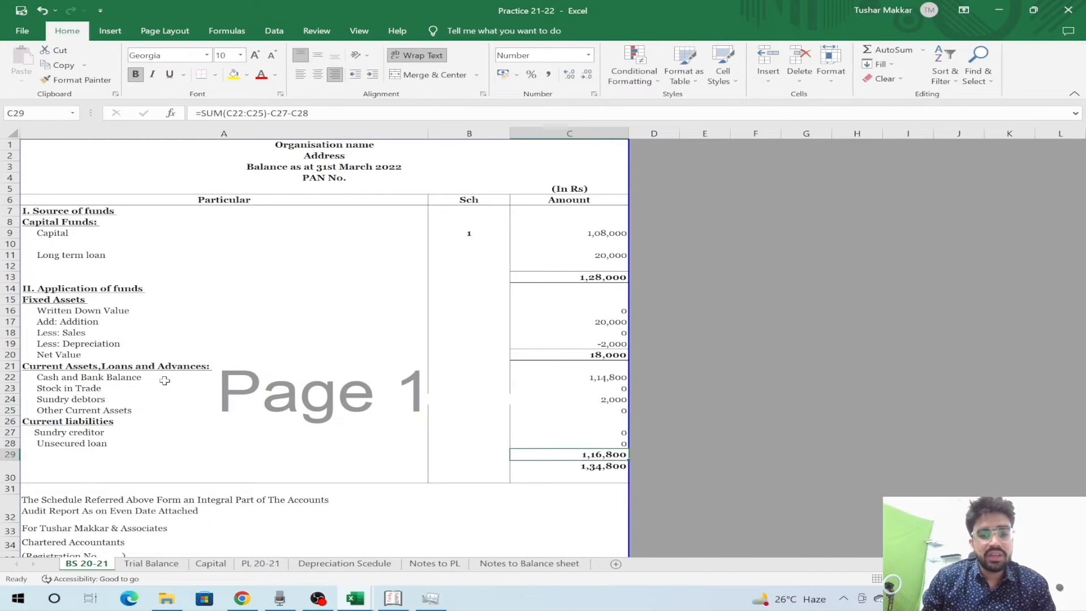
key("Up")
key("Up")
key("Up")
- Review the trial balance rows from current assets up through liabilities to Ram Ki Capital
key("ctrl+Page_Down")
key("Left")
key("Up")
key("shift+space")
key("Down")
key("shift+space")
key("Down")
key("shift+space")
key("Up")
key("Up")
key("Up")
key("Up")
key("shift+space")
key("Up")
key("Up")
key("shift+space")
key("Up")
key("shift+space")
- Back on the balance sheet, insert and then remove a blank row above the totals
key("Up")
key("Up")
key("Up")
key("Up")
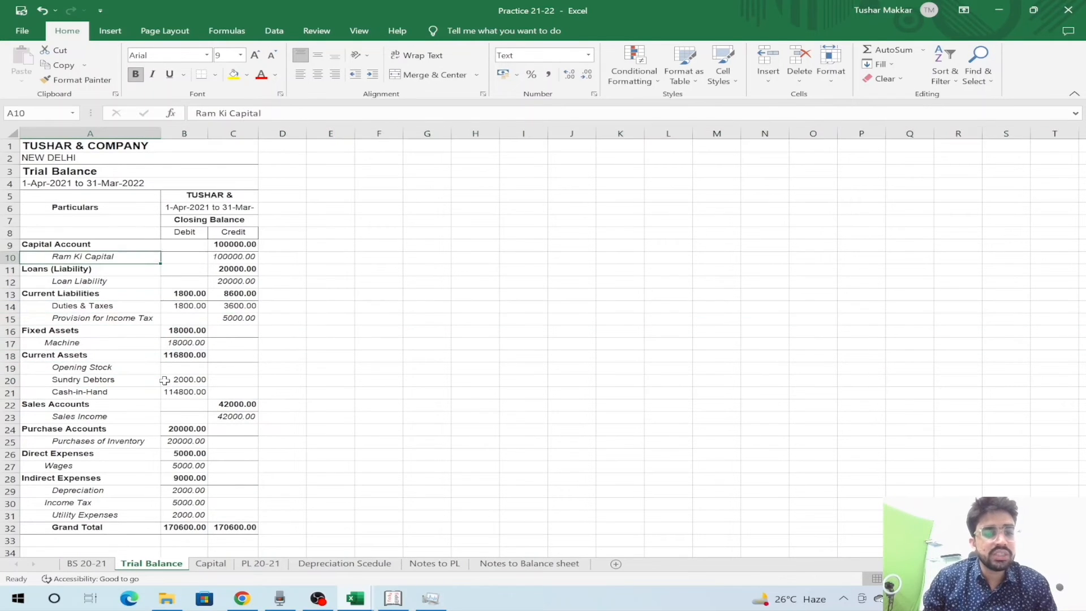
key("shift+space")
key("ctrl+Page_Up")
key("Left")
key("Up")
key("Up")
key("Up")
key("Up")
key("Up")
key("Up")
key("Up")
key("Up")
key("Up")
key("Up")
key("Up")
key("Down")
key("Down")
key("Down")
key("Down")
key("Down")
key("Down")
key("Down")
key("Down")
key("Down")
key("Down")
key("Down")
key("Down")
key("Down")
key("Down")
key("shift+space")
key("ctrl+shift+equal")
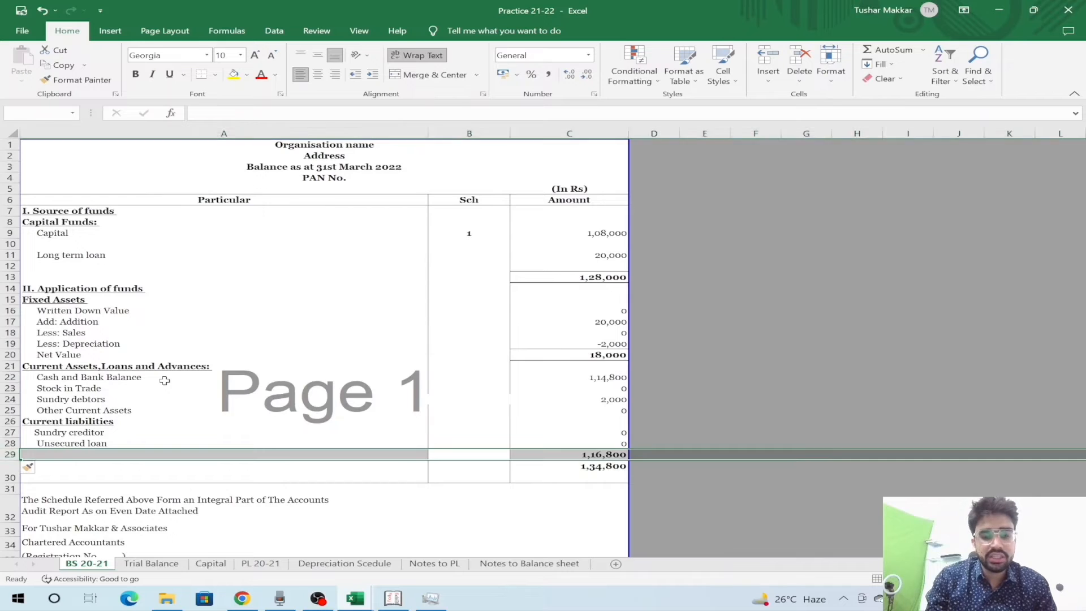
key("Left")
key("shift+space")
key("ctrl+minus")
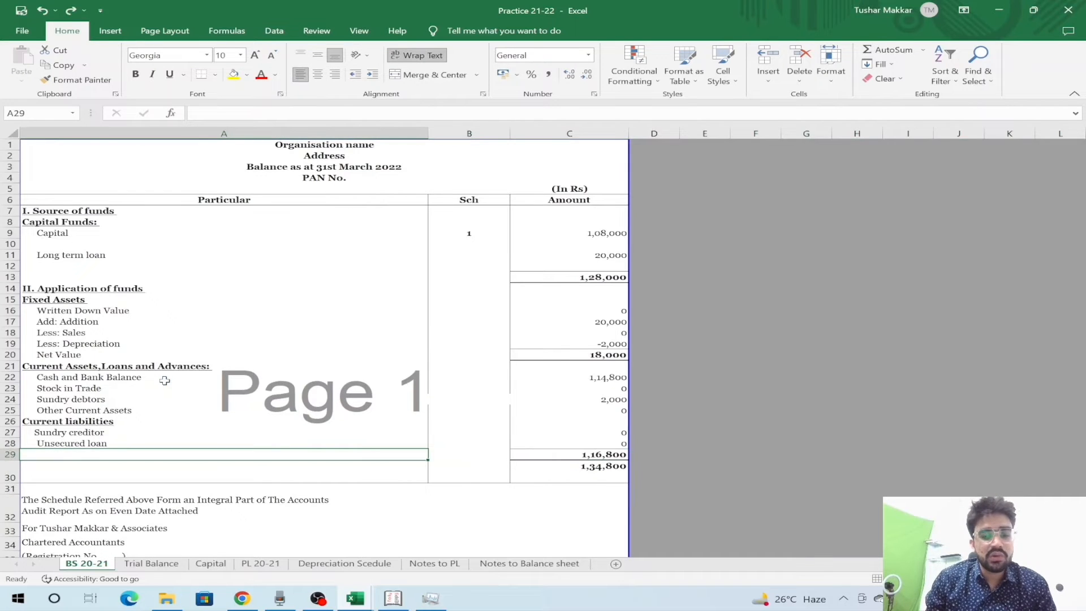
key("ctrl+shift+equal")
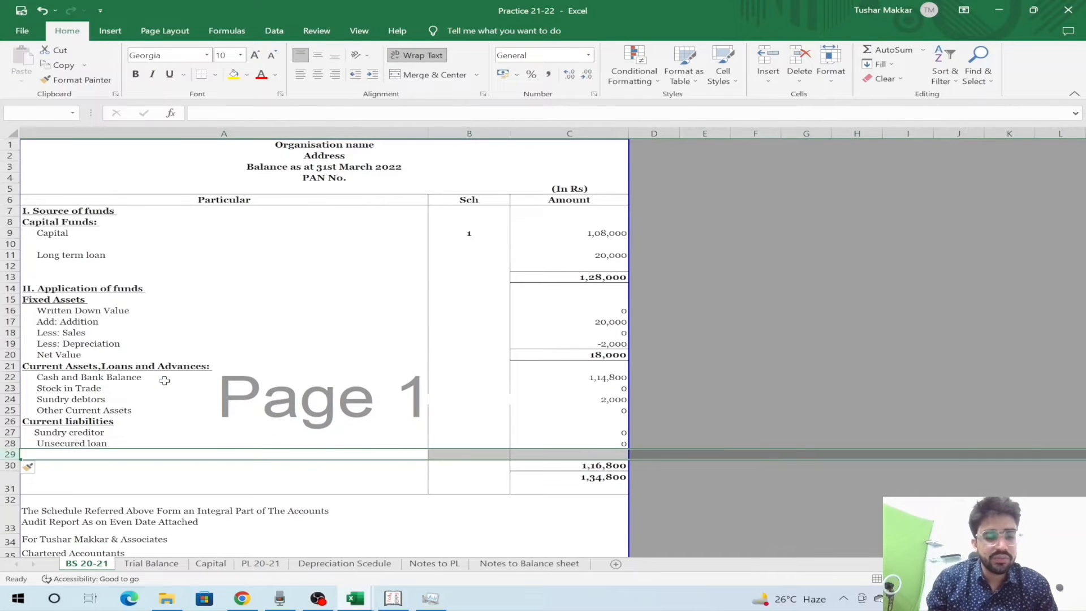
key("Left")
key("ctrl+z")
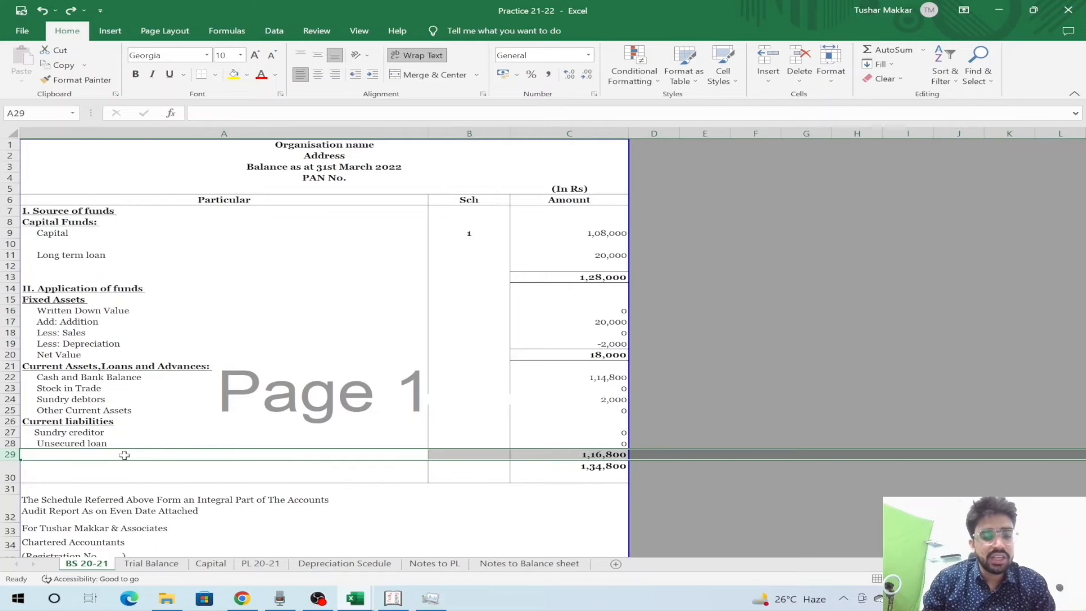
- Insert an entire blank row at A29 below Unsecured loan
right_click(123, 459)
key("Escape")
left_click(124, 459)
right_click(123, 460)
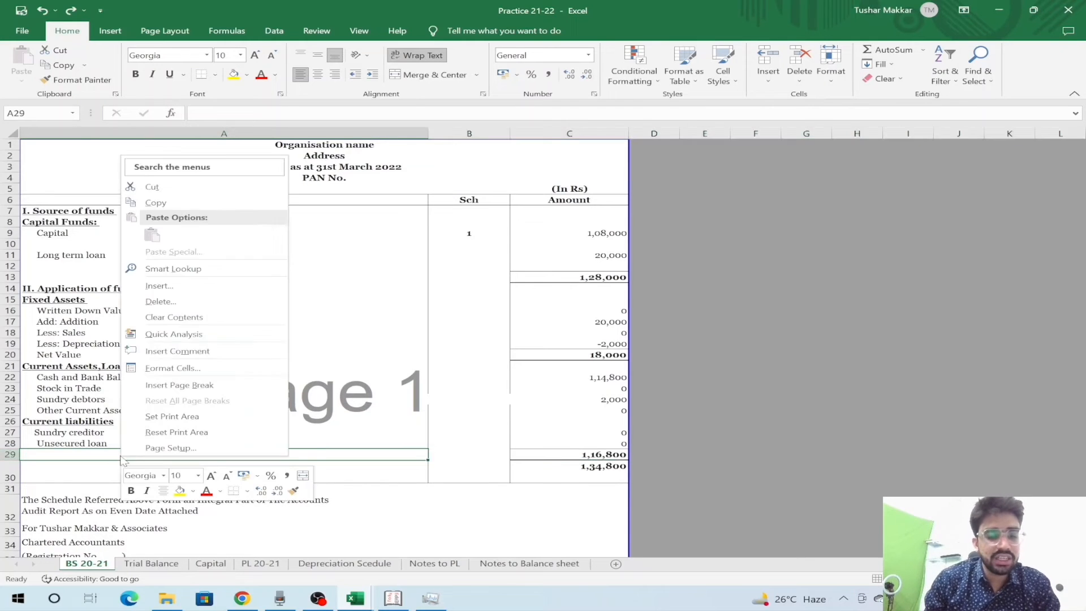
left_click(198, 287)
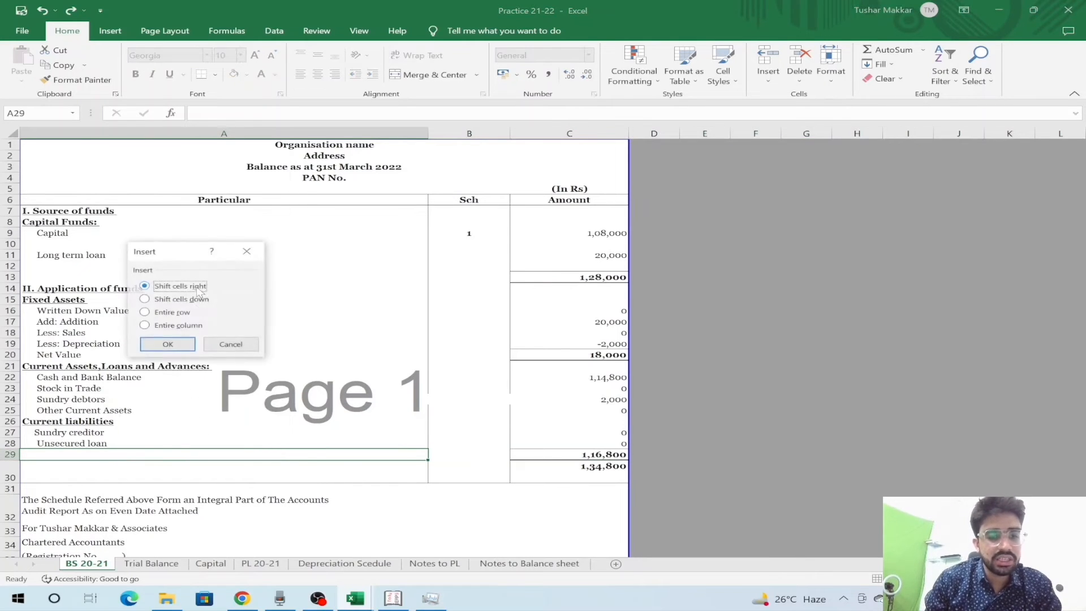
left_click(161, 312)
key("Return")
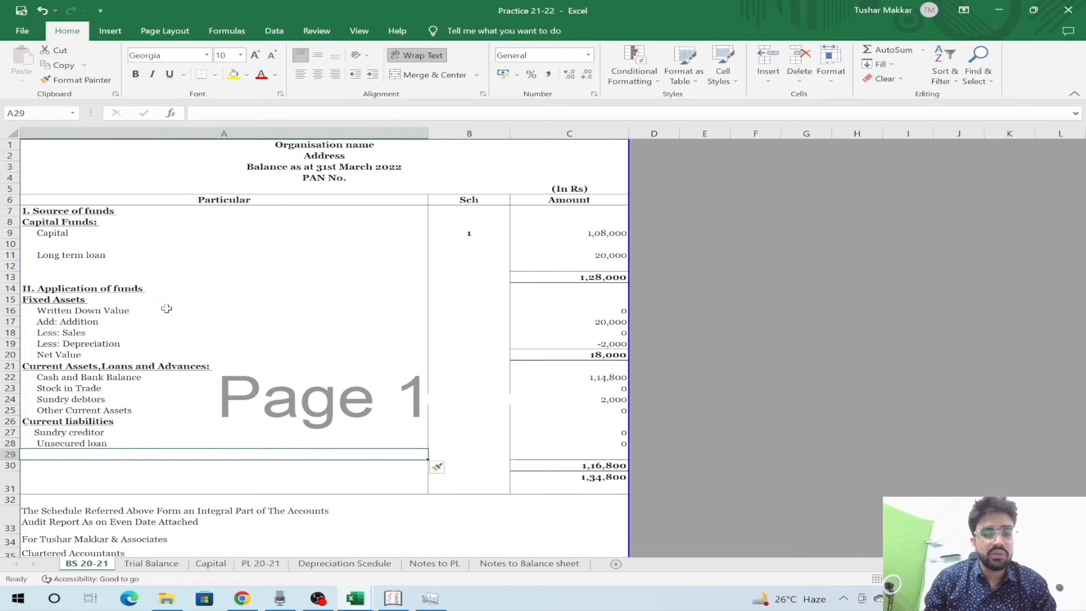
- Label the new row 'Other current liability' with an indent, then go to Notes to PL
type("Other c")
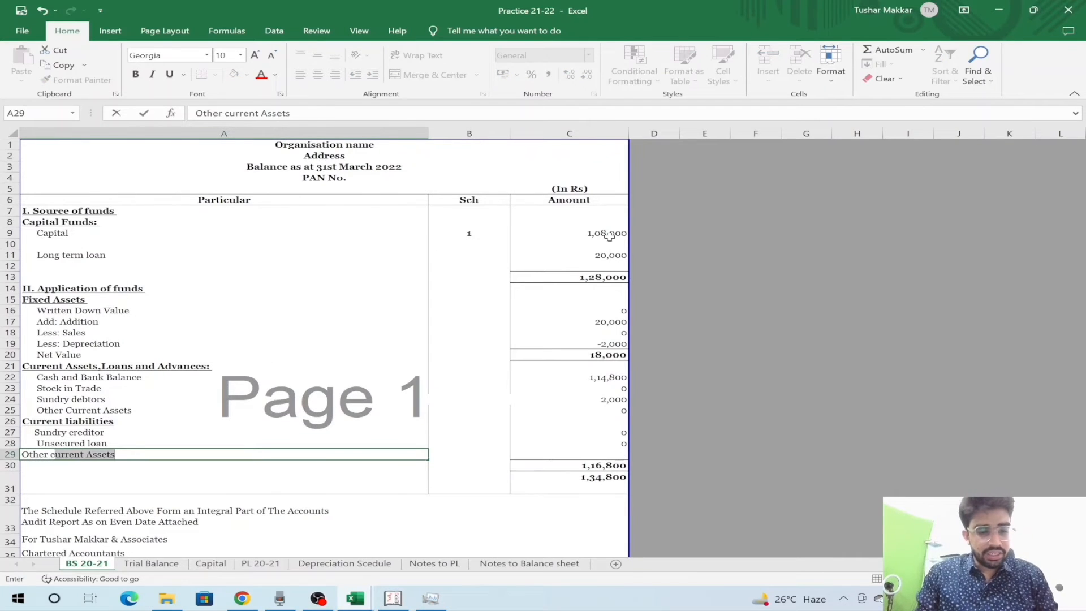
type("urrent al")
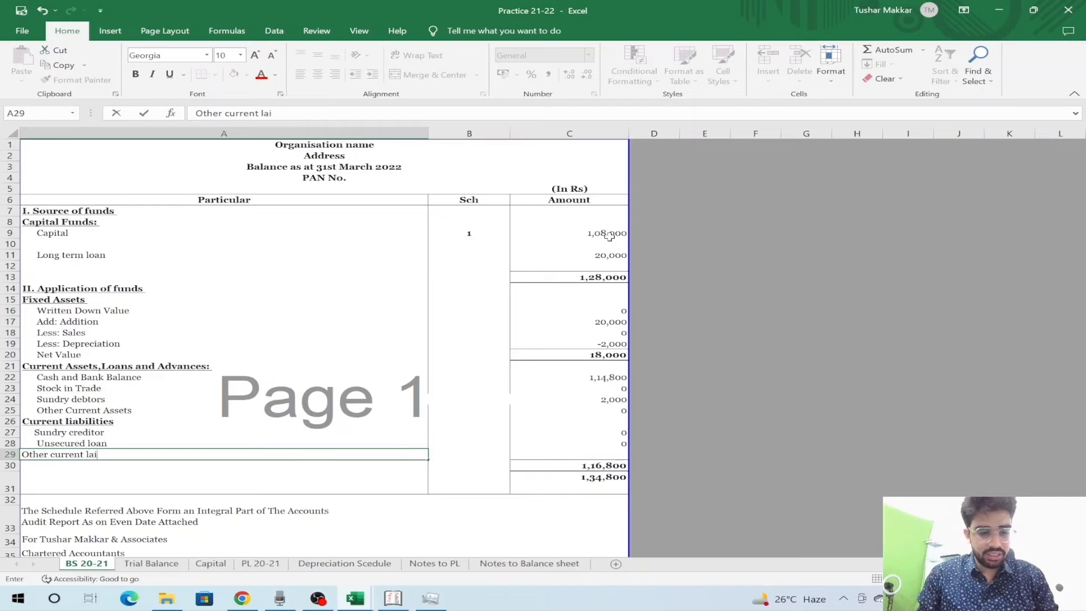
type("liability")
key("Return")
key("Up")
key("F2")
key("Home")
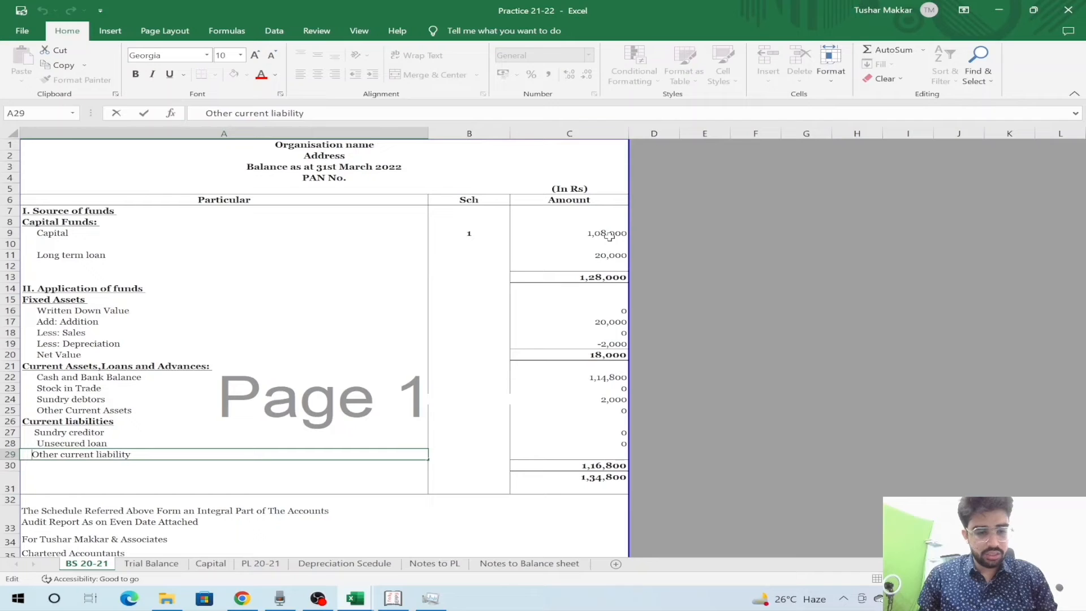
key("Tab")
key("Tab")
key("Left")
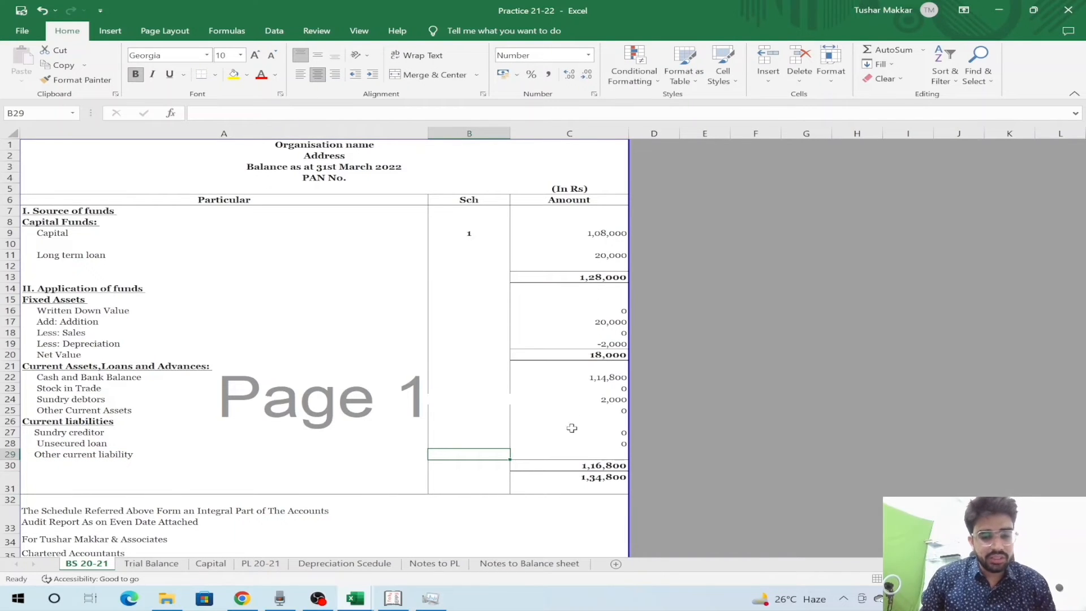
left_click(420, 566)
- Hide the Notes to PL sheet
right_click(457, 566)
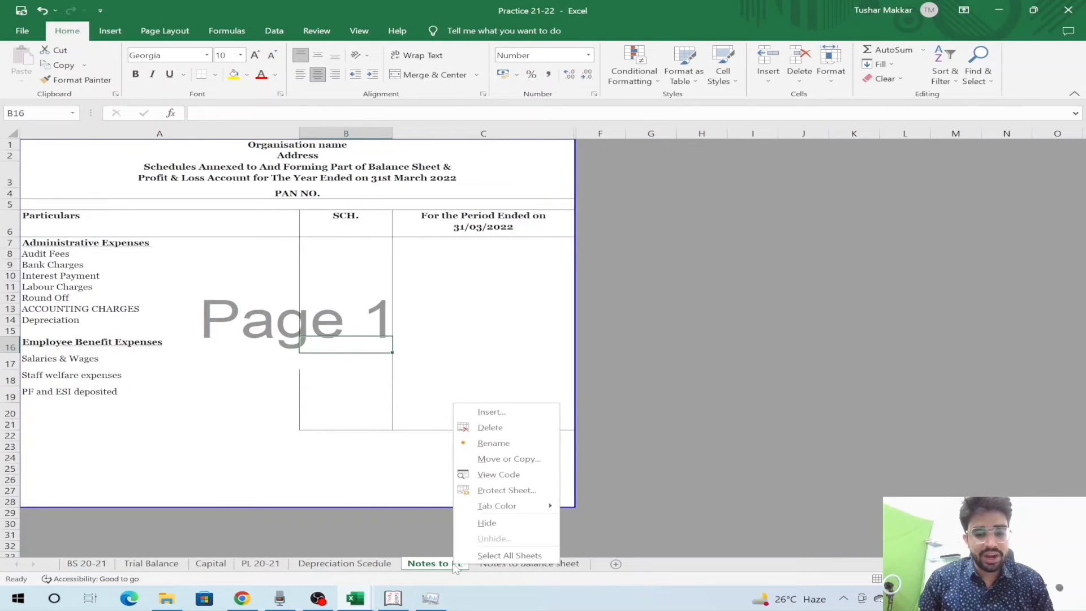
left_click(487, 522)
left_click(490, 516)
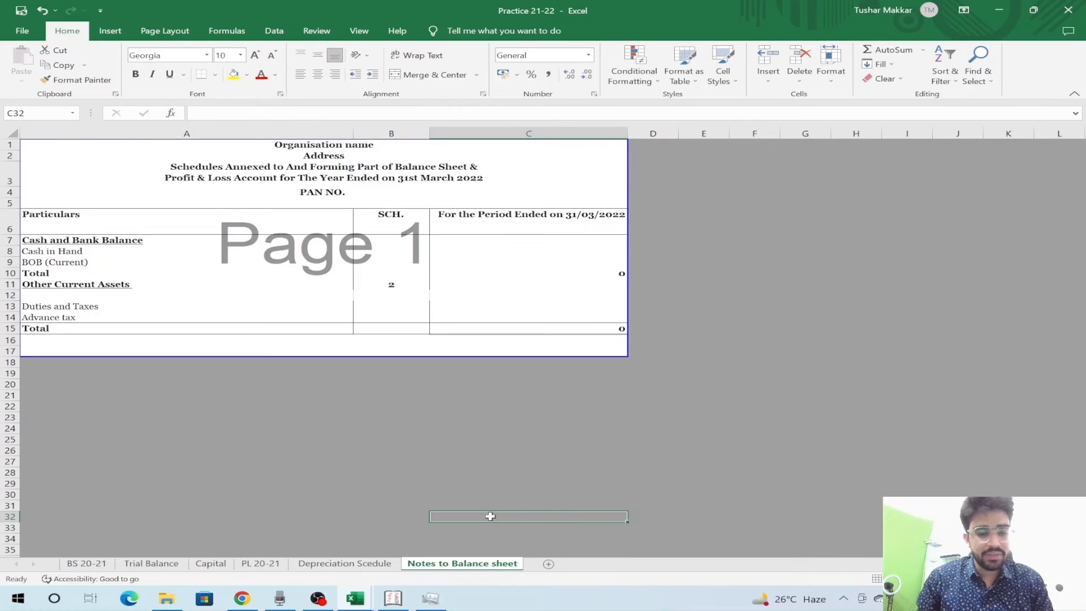
- Clear the old Other Current Assets note entries on the Notes to Balance sheet
left_click(315, 304)
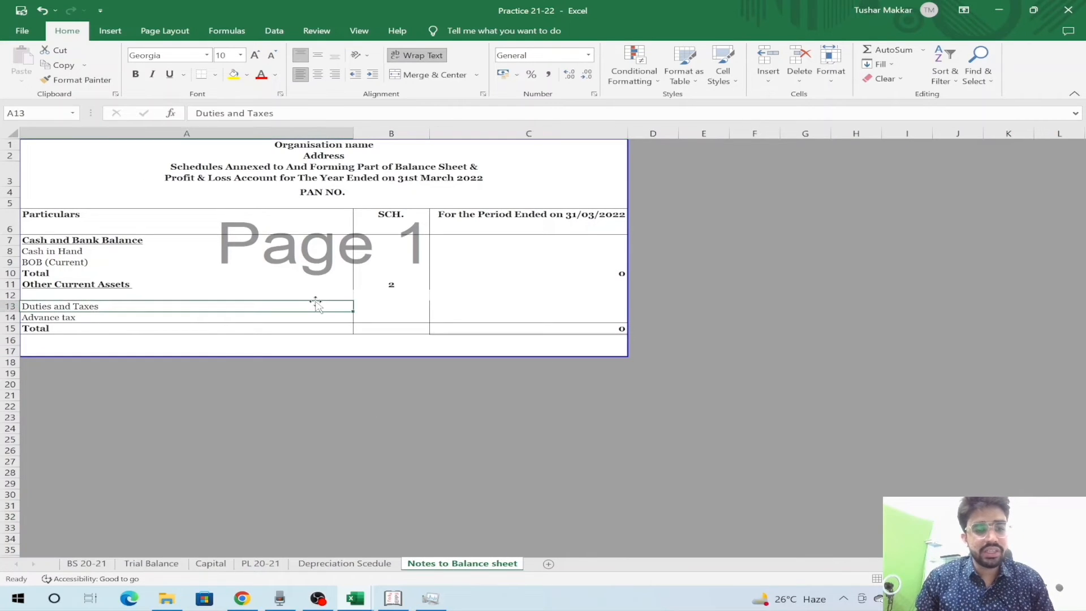
key("Up")
key("Up")
key("Up")
key("Down")
key("Down")
key("Down")
key("Down")
key("Down")
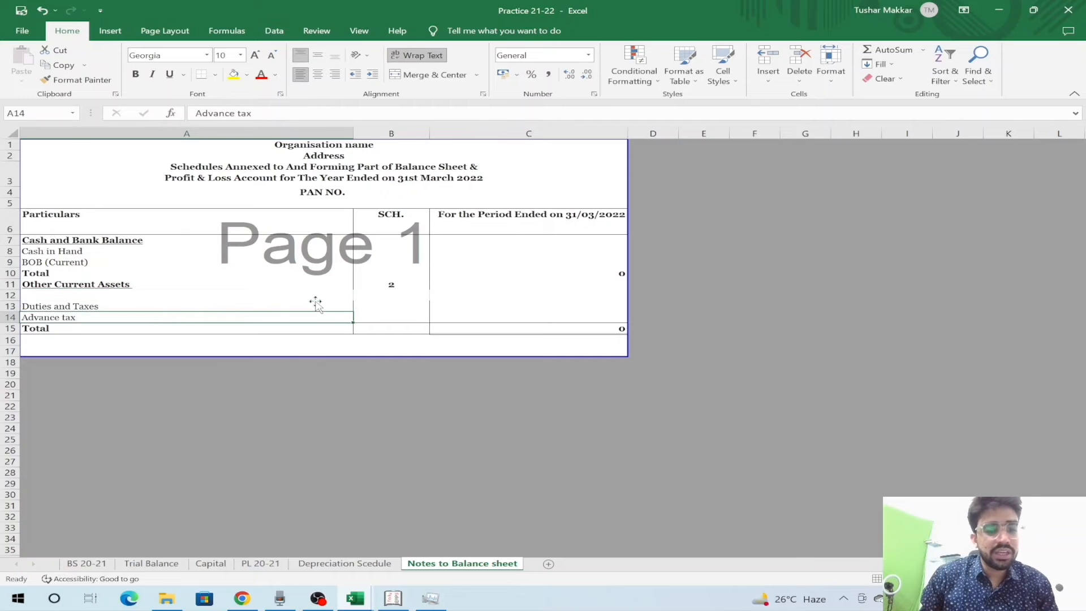
key("Up")
key("Down")
key("shift+space")
key("Up")
key("Up")
key("Up")
key("Up")
key("Up")
key("Up")
key("Up")
key("shift+Down")
key("shift+Down")
key("shift+Down")
key("shift+Down")
key("shift+Down")
key("shift+Down")
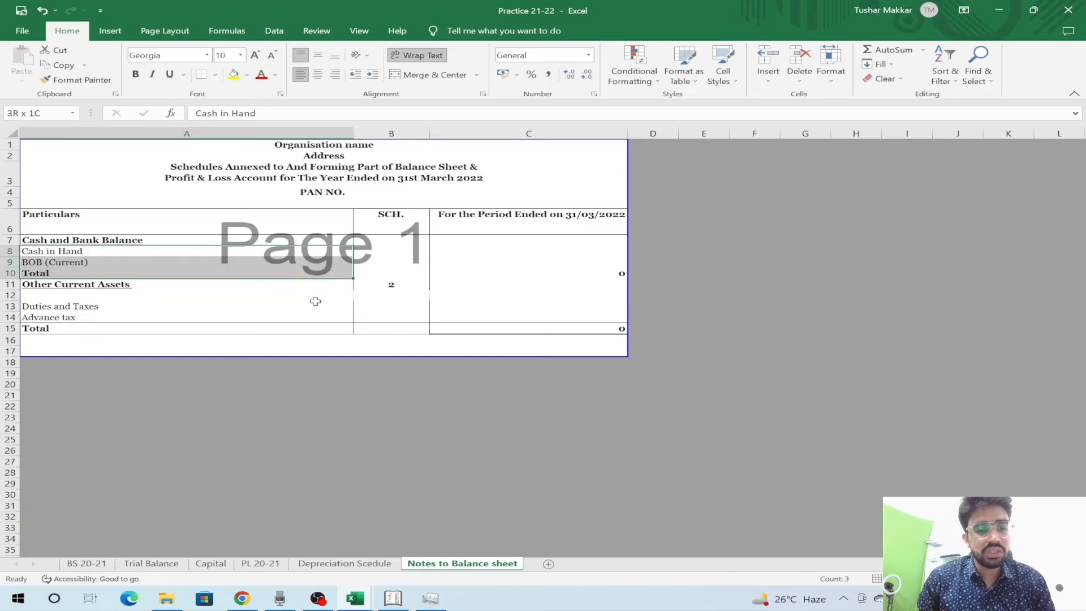
key("Delete")
key("Up")
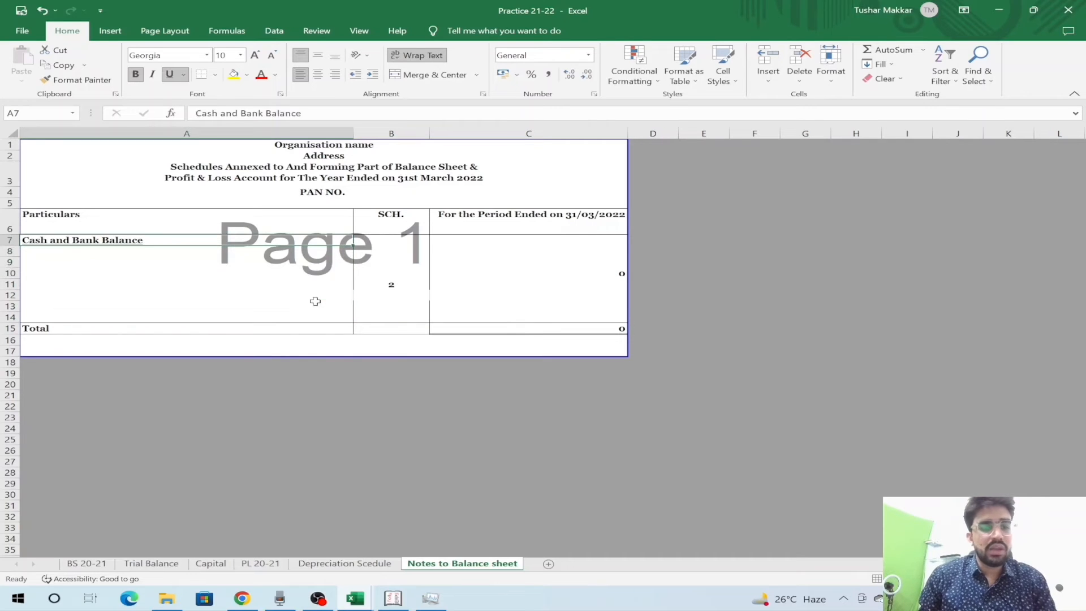
- Add the 'Other current liability' heading and a 'Provision for Income tax' line below it
type("Other current liability")
key("Return")
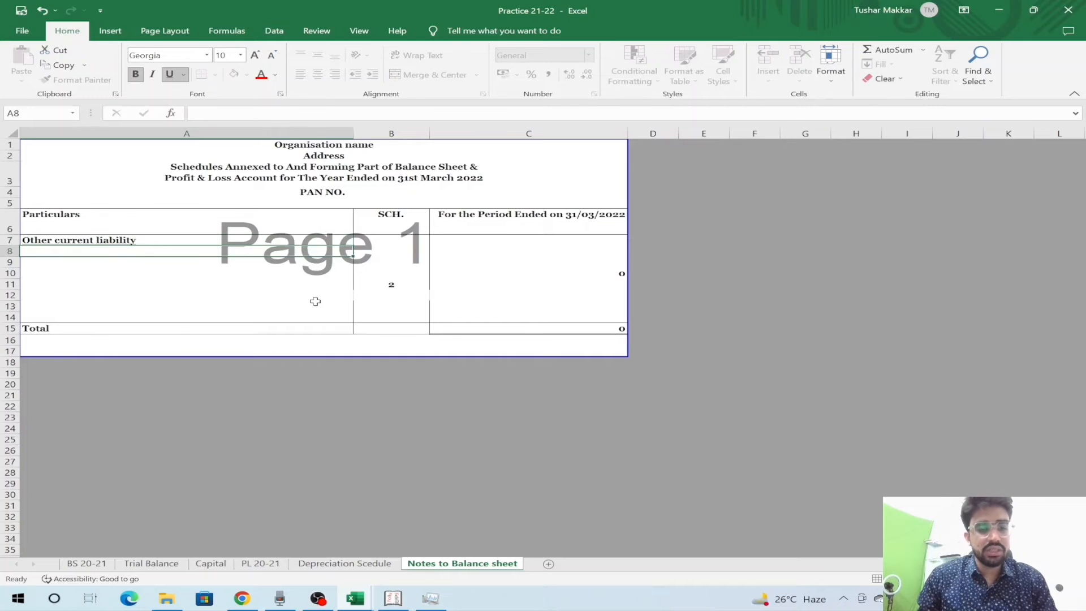
key("Return")
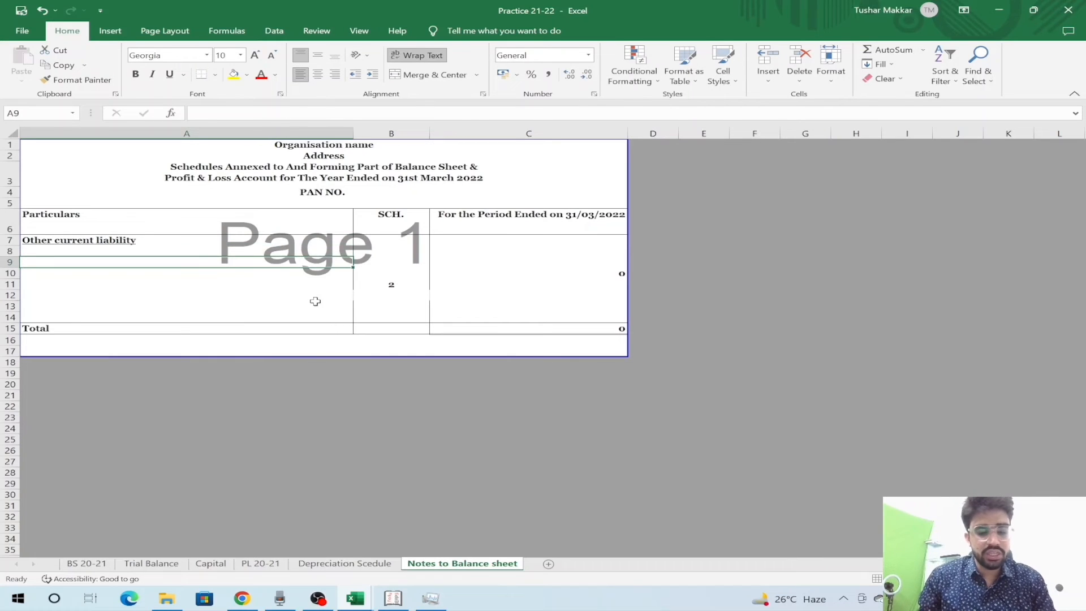
type("POr")
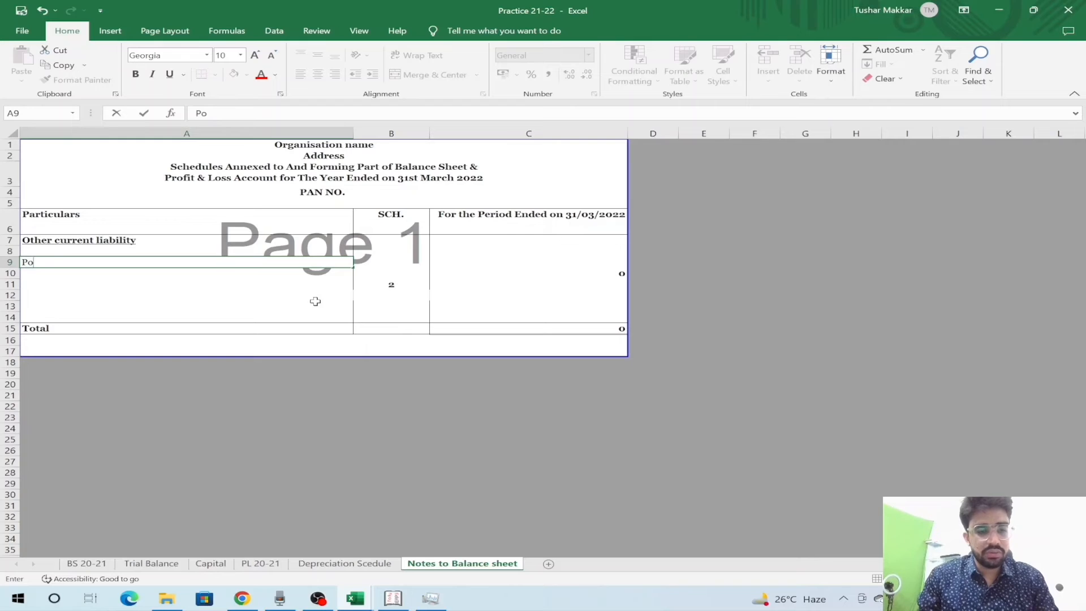
type("vision for Income")
key("Return")
key("Up")
key("F2")
type("tax")
key("Return")
- Add an unbolded 'GST liability' line and delete the empty rows 11 and 12
type("Du")
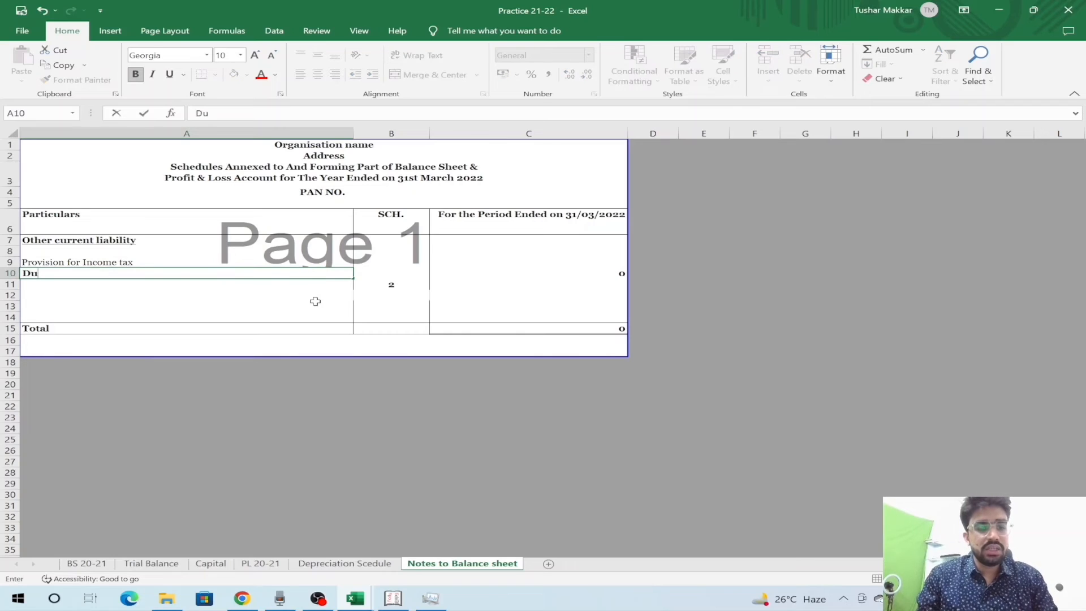
type("GST")
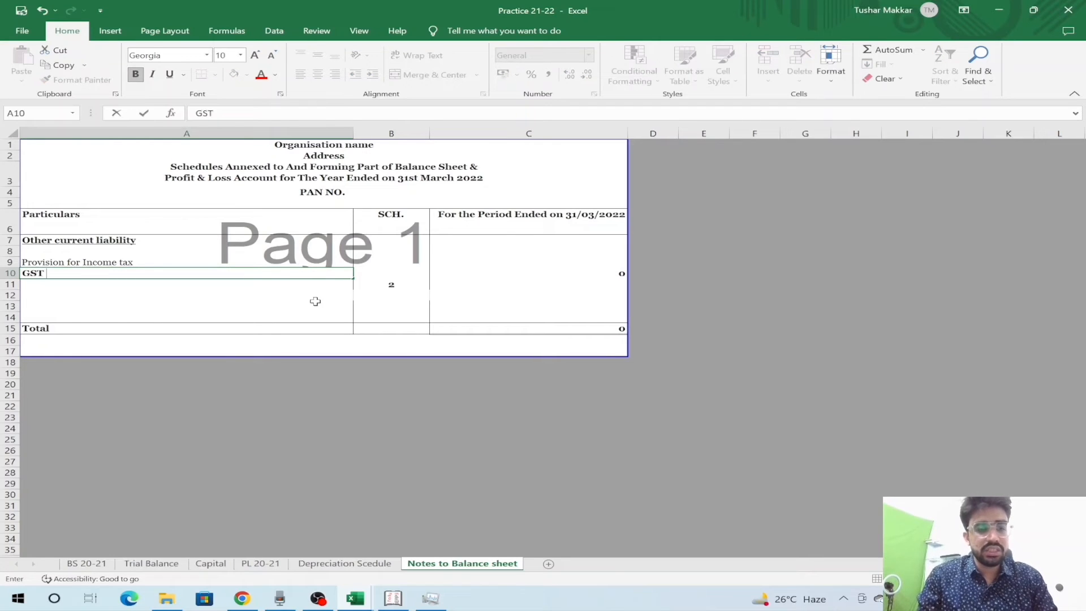
type(" liabi")
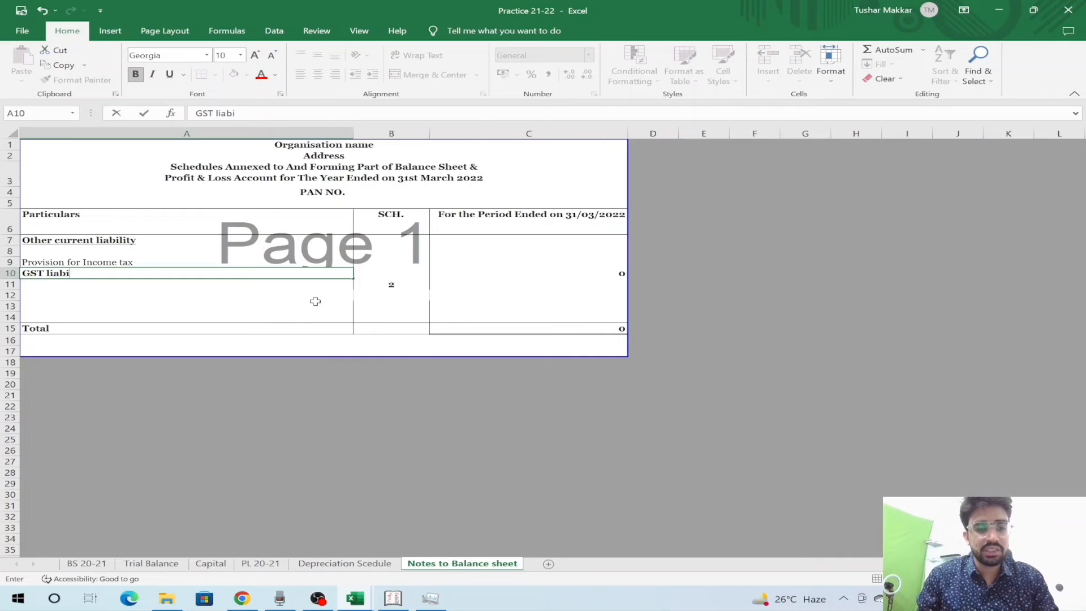
type("y")
key("Return")
key("Up")
key("ctrl+b")
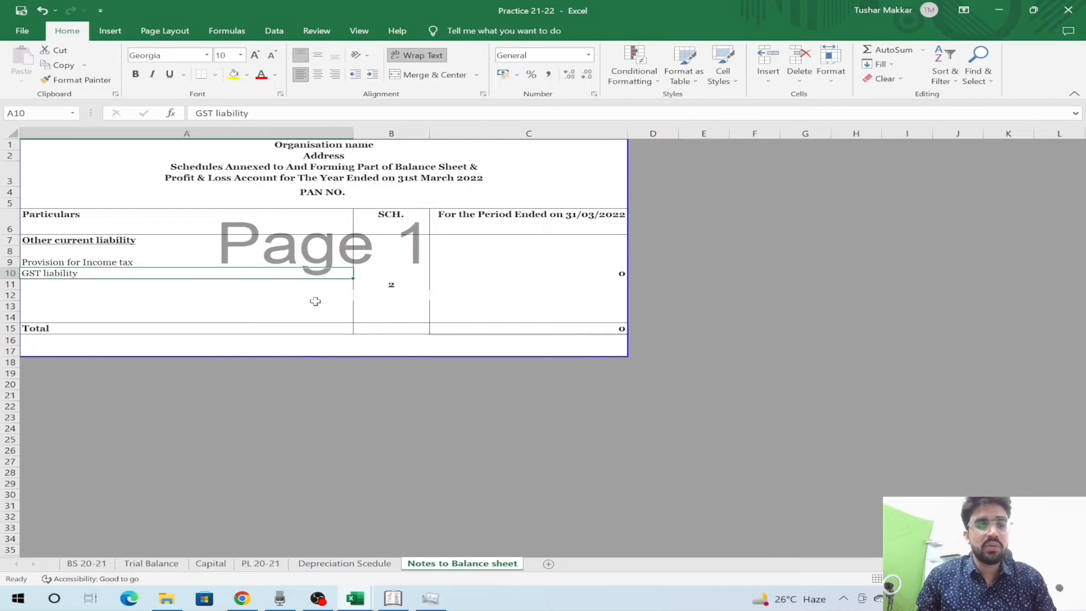
key("Down")
key("shift+Down")
key("shift+space")
key("ctrl+minus")
- Link the income tax amount in C9 to Trial Balance C15, showing 5,000
key("Up")
key("Up")
key("Right")
key("Right")
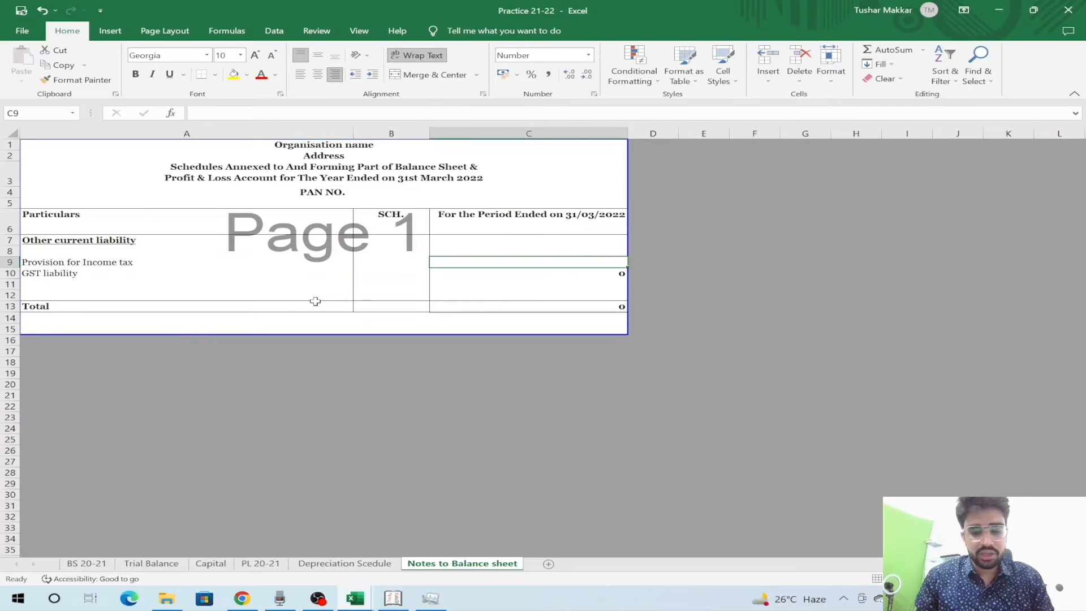
type("=")
key("ctrl+Page_Up")
key("ctrl+Page_Up")
key("ctrl+Page_Up")
key("ctrl+Page_Up")
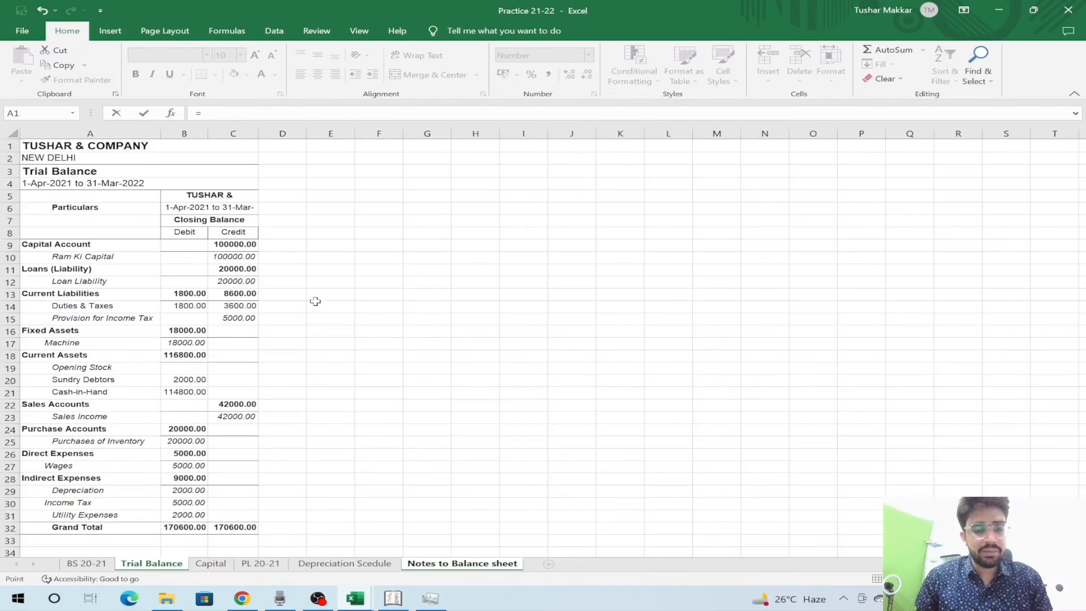
left_click(225, 319)
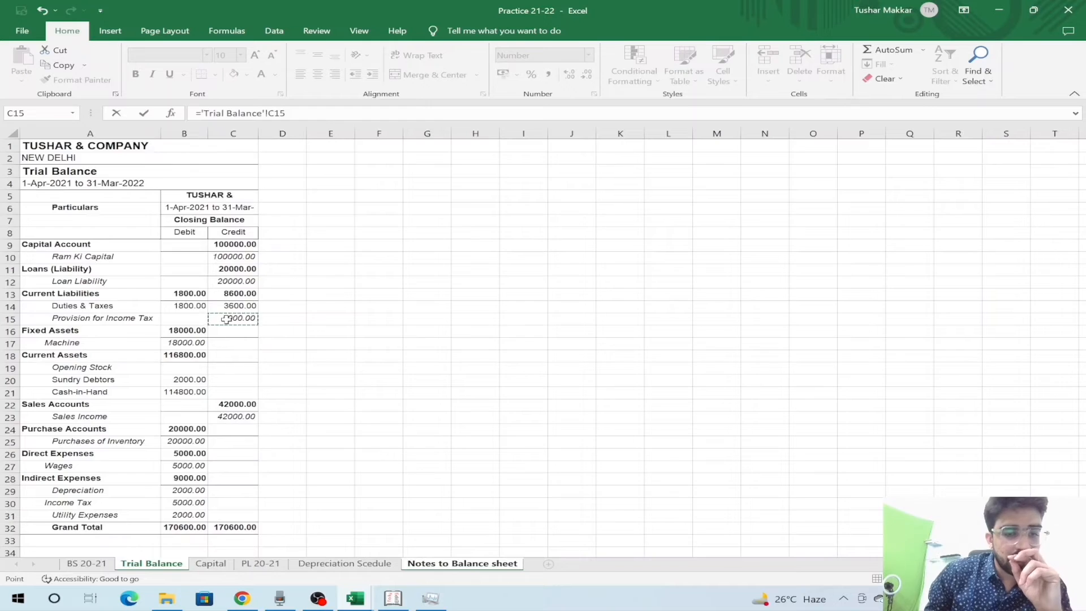
key("Return")
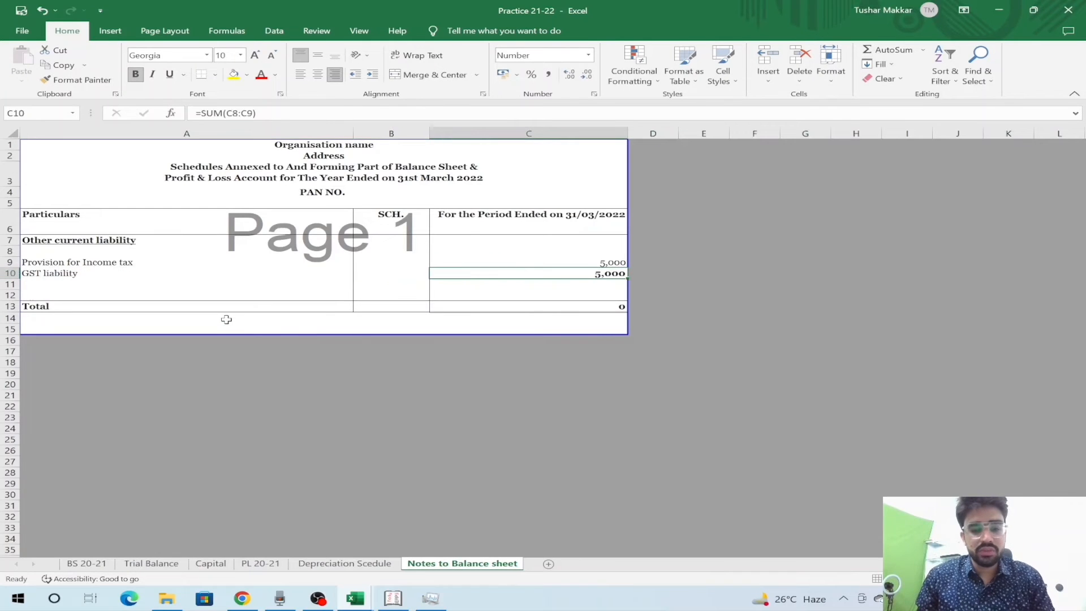
- Set C10 to Trial Balance C14-B14 for a 1,800 GST liability, unbolded
type("=")
key("Escape")
key("Delete")
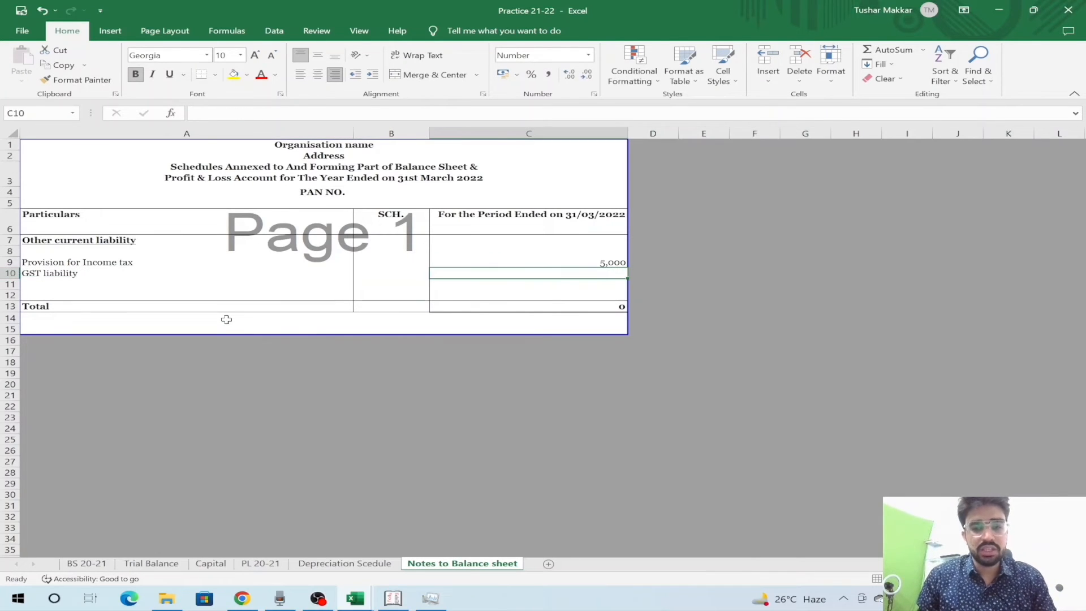
type("=")
key("ctrl+Page_Up")
key("ctrl+Page_Up")
key("ctrl+Page_Up")
key("ctrl+Page_Up")
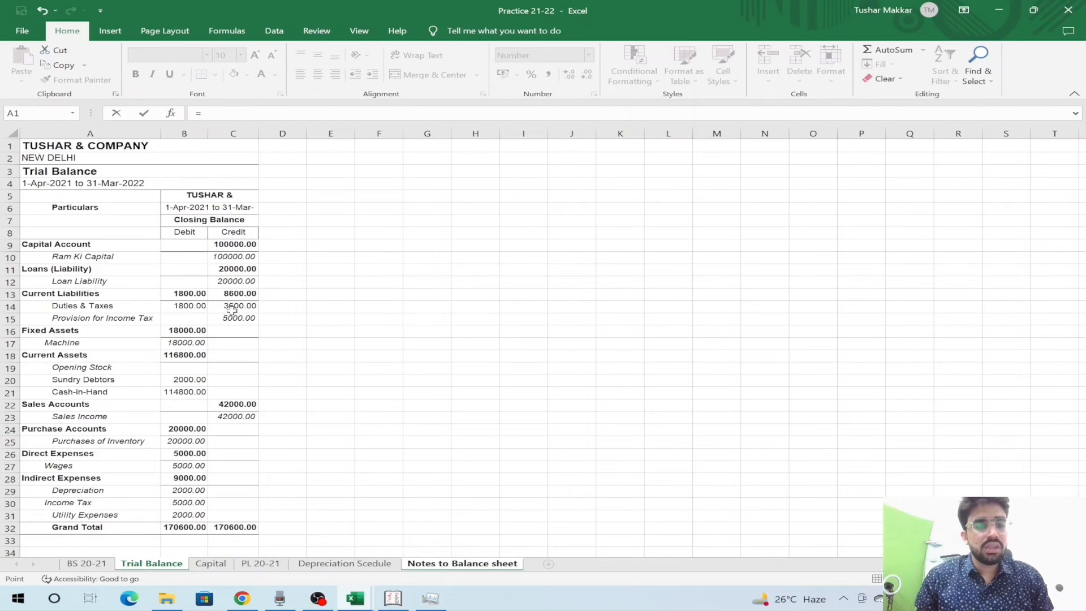
left_click(226, 308)
type("-")
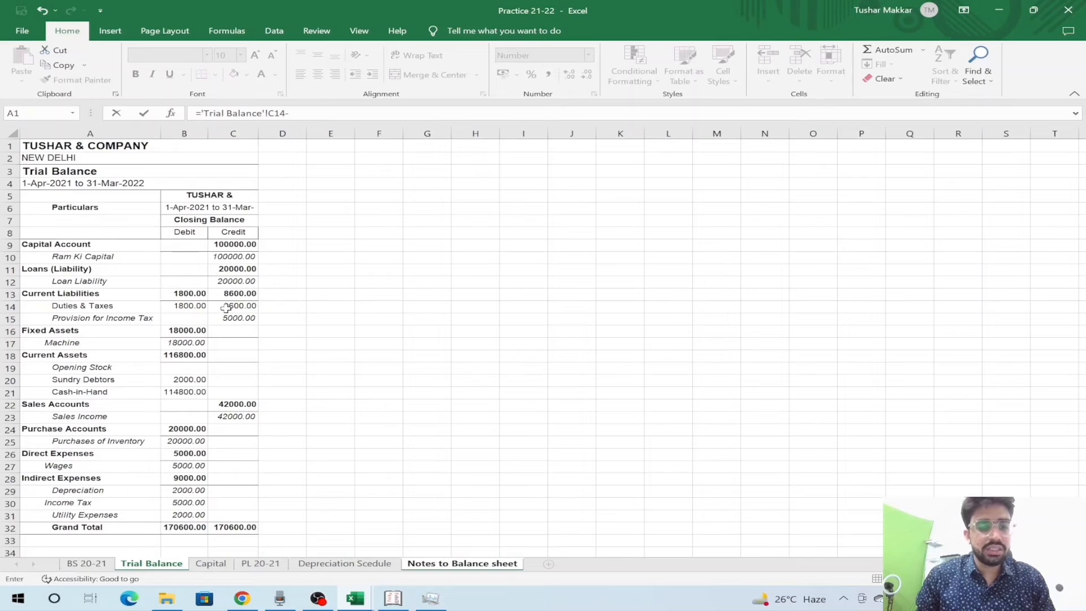
left_click(197, 306)
key("Return")
key("Up")
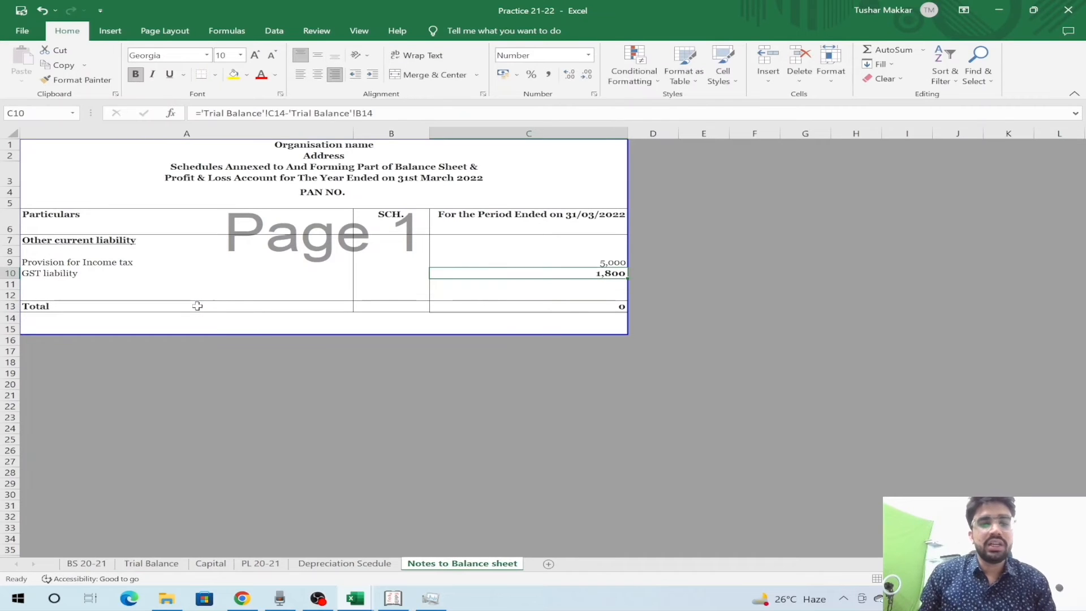
key("ctrl+b")
key("Down")
key("Down")
key("Down")
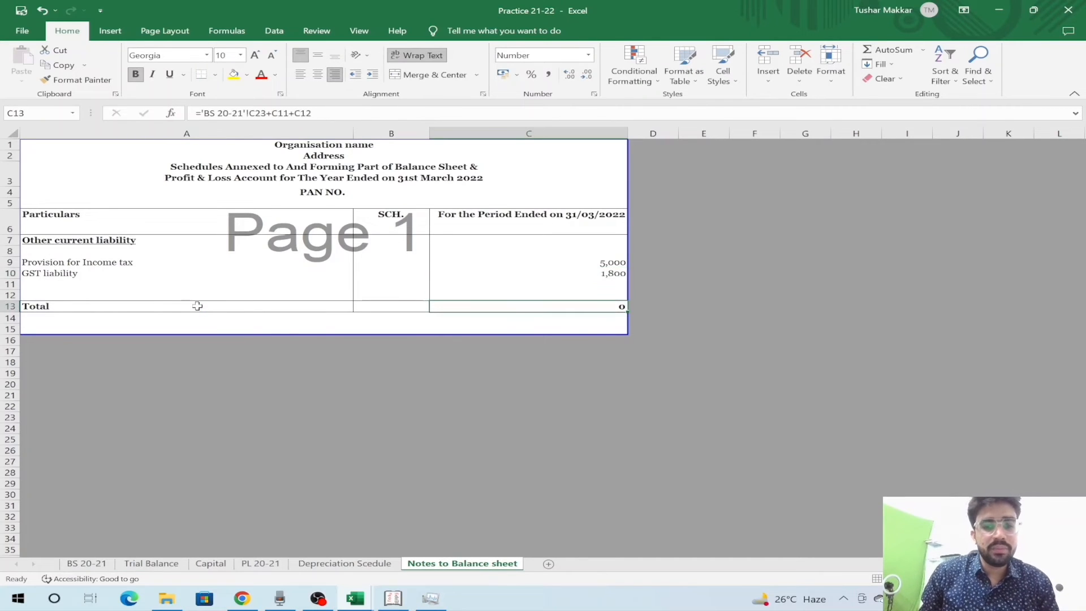
- Total the two liabilities with =SUM(C9:C10) for 6,800 and delete the empty row 11
type("=SUM(")
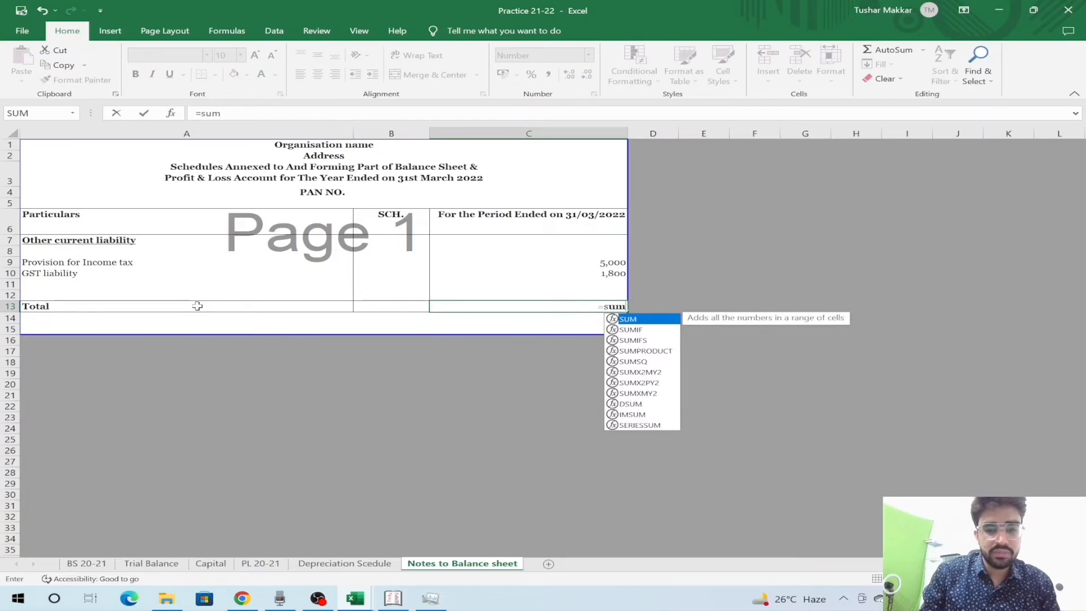
key("Up")
key("Up")
key("Up")
key("shift+Up")
key("Return")
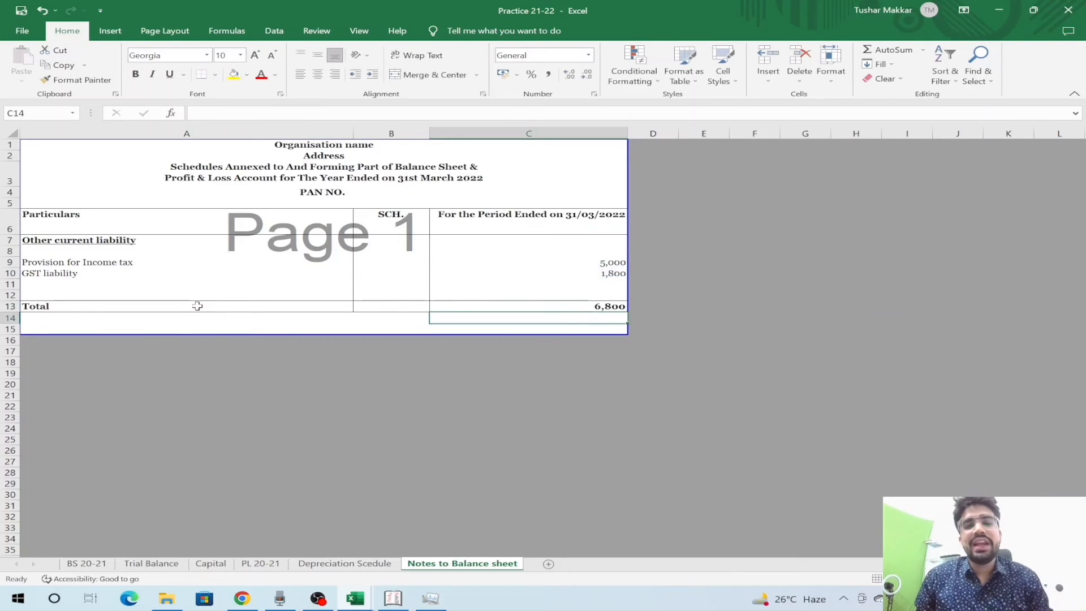
key("Up")
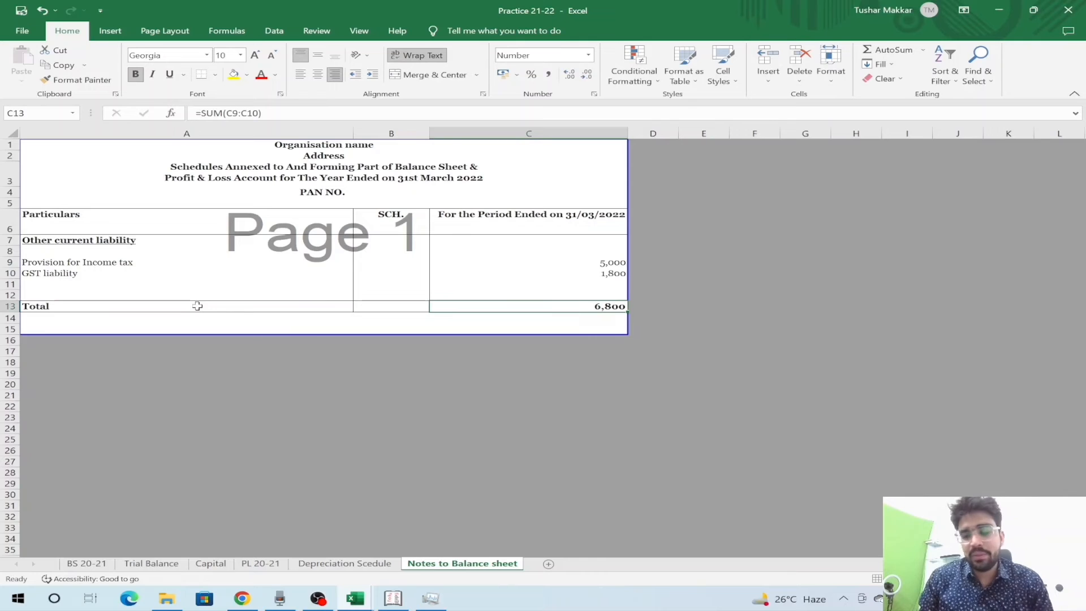
key("Up")
key("Up")
key("Up")
key("Down")
key("shift+space")
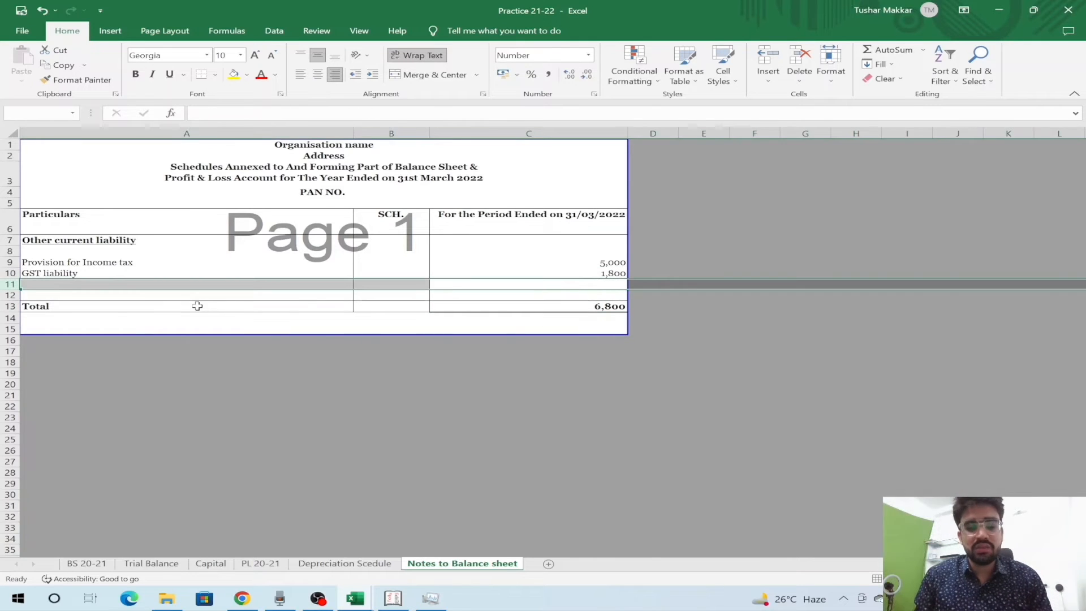
key("ctrl+minus")
key("Right")
key("Up")
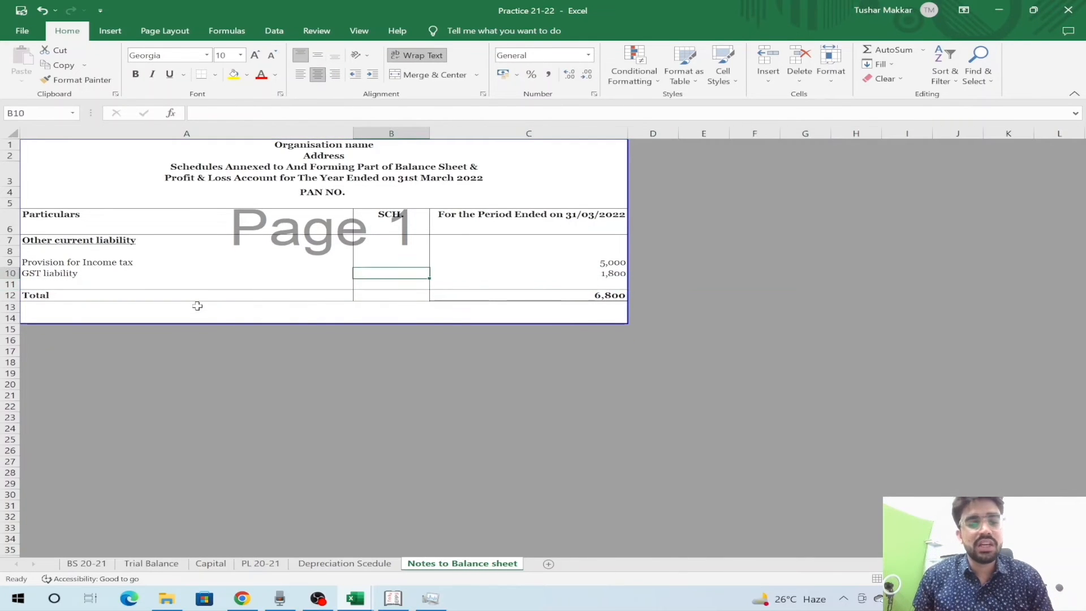
key("Up")
key("Up")
key("Up")
key("Up")
key("ctrl+Page_Up")
key("ctrl+Page_Up")
key("ctrl+Page_Up")
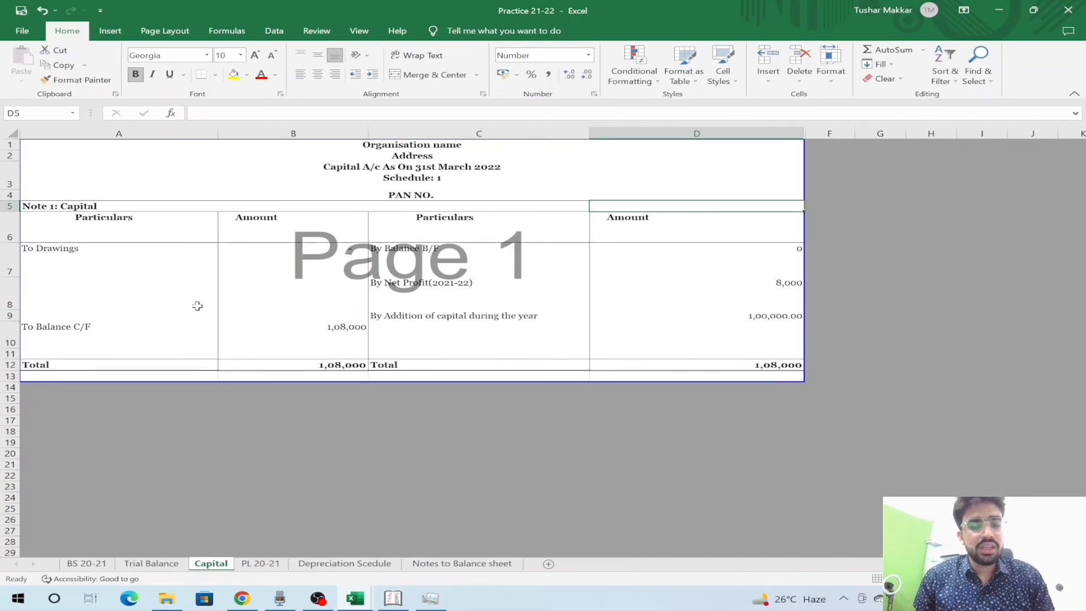
key("ctrl+Page_Up")
key("Down")
key("Down")
key("ctrl+Page_Down")
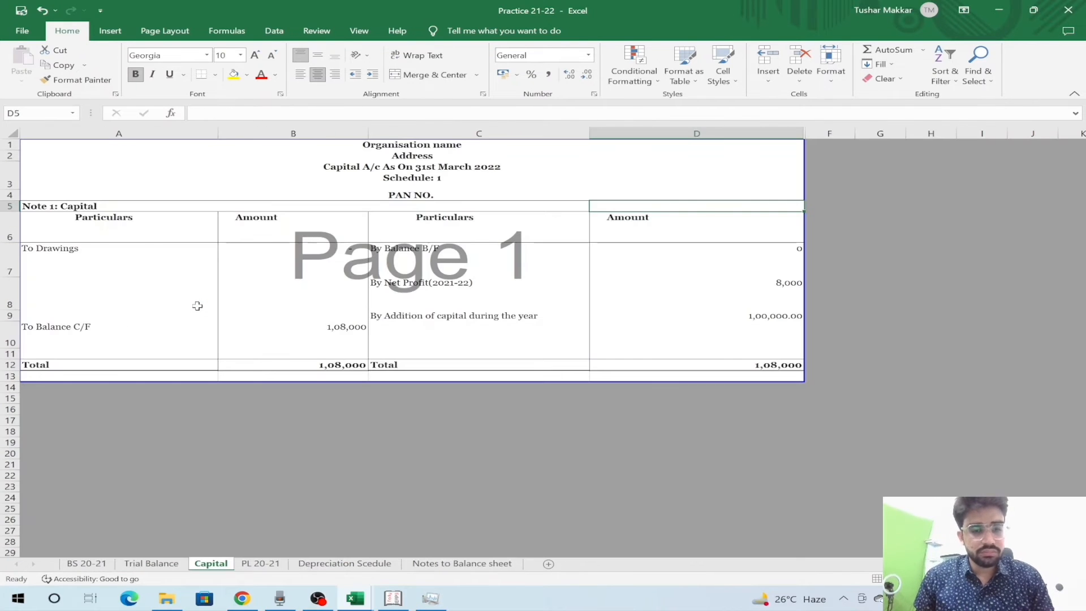
key("Up")
key("Up")
key("ctrl+Page_Up")
key("ctrl+Page_Up")
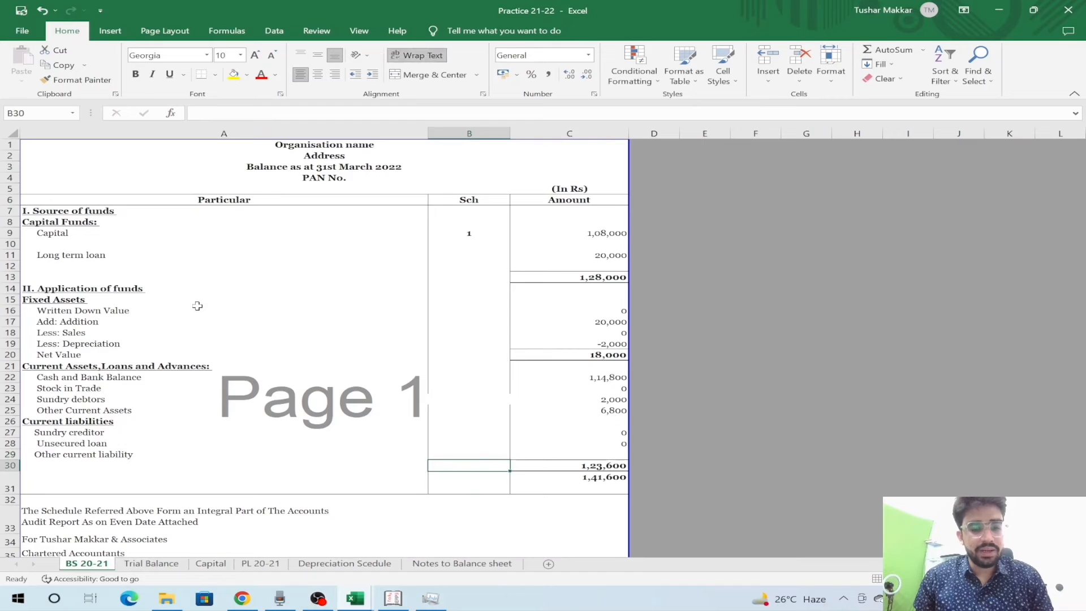
key("Up")
key("Up")
key("Right")
key("shift+space")
key("shift+BackSpace")
key("Down")
key("shift+space")
key("shift+BackSpace")
type("=")
key("Left")
type("2")
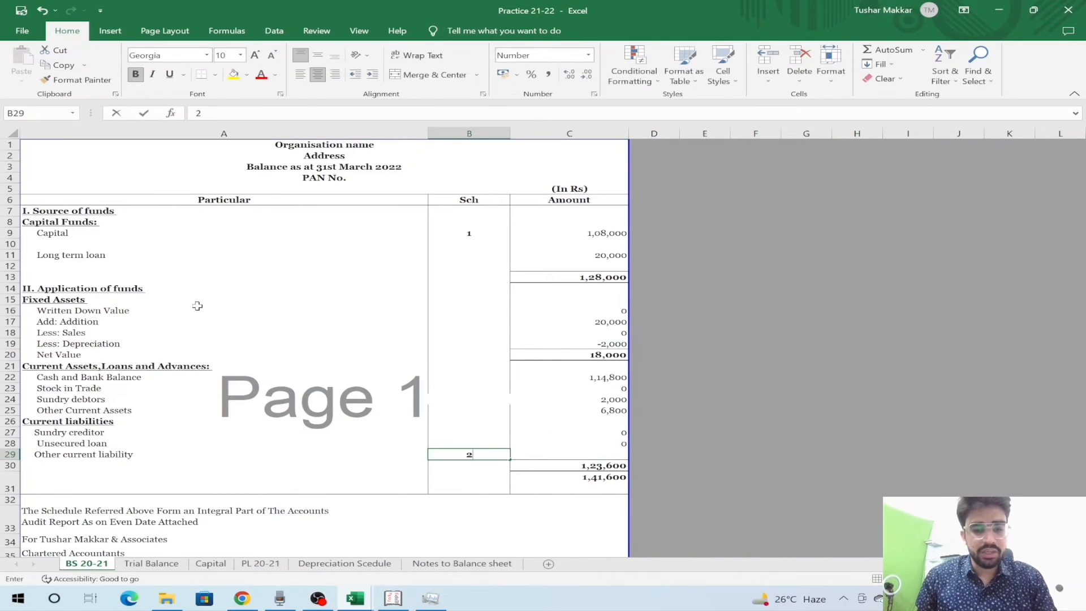
key("Return")
key("Up")
key("Left")
key("Right")
key("Right")
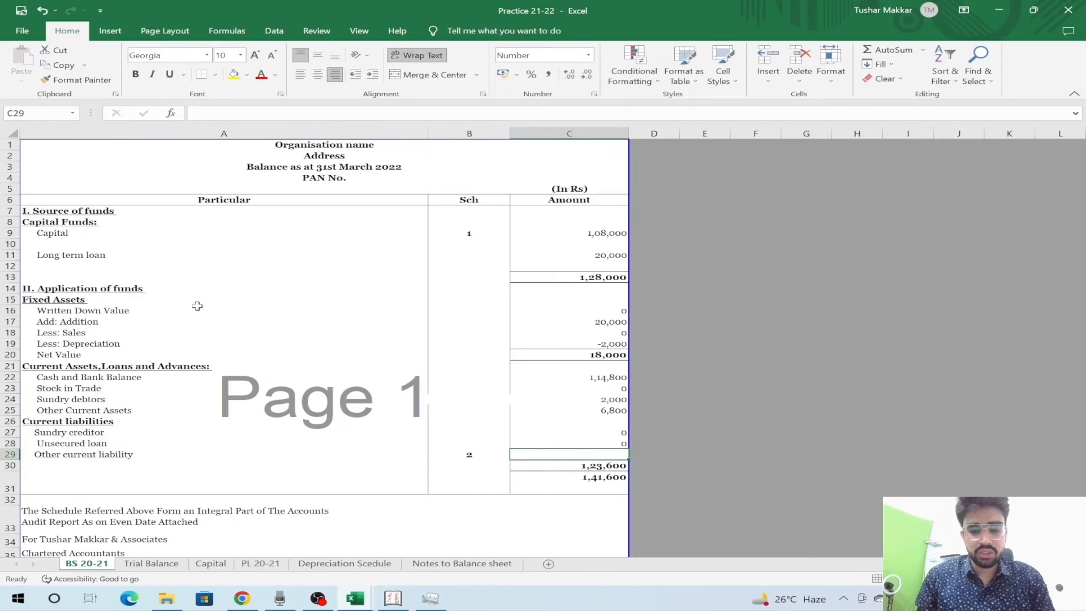
type("=")
key("ctrl+Page_Down")
key("ctrl+Page_Down")
key("ctrl+Page_Down")
key("ctrl+Page_Down")
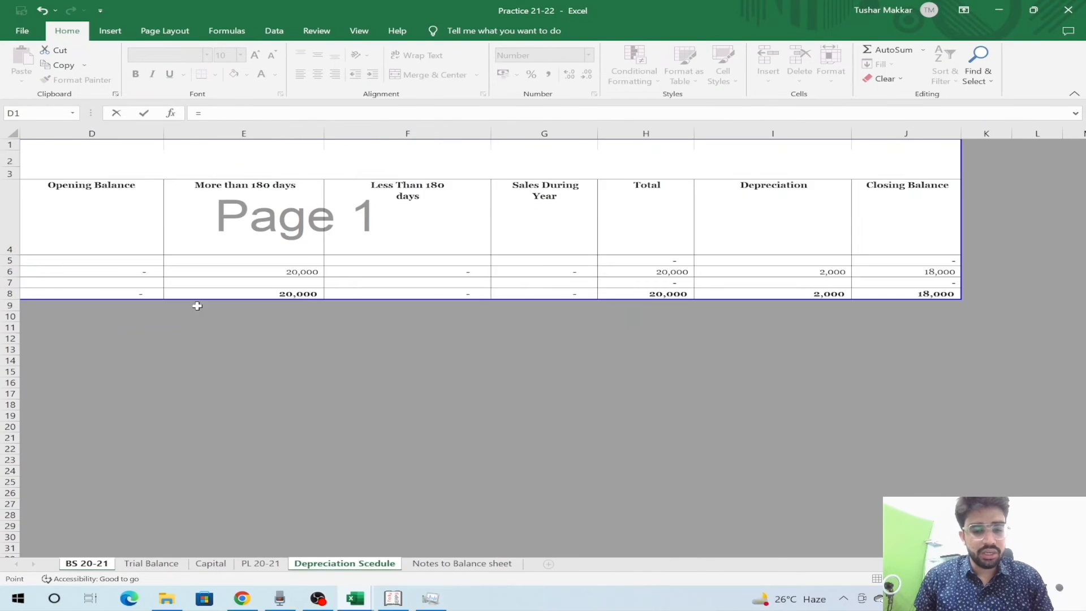
key("ctrl+Page_Down")
left_click(579, 295)
key("Return")
key("Up")
key("Up")
key("Down")
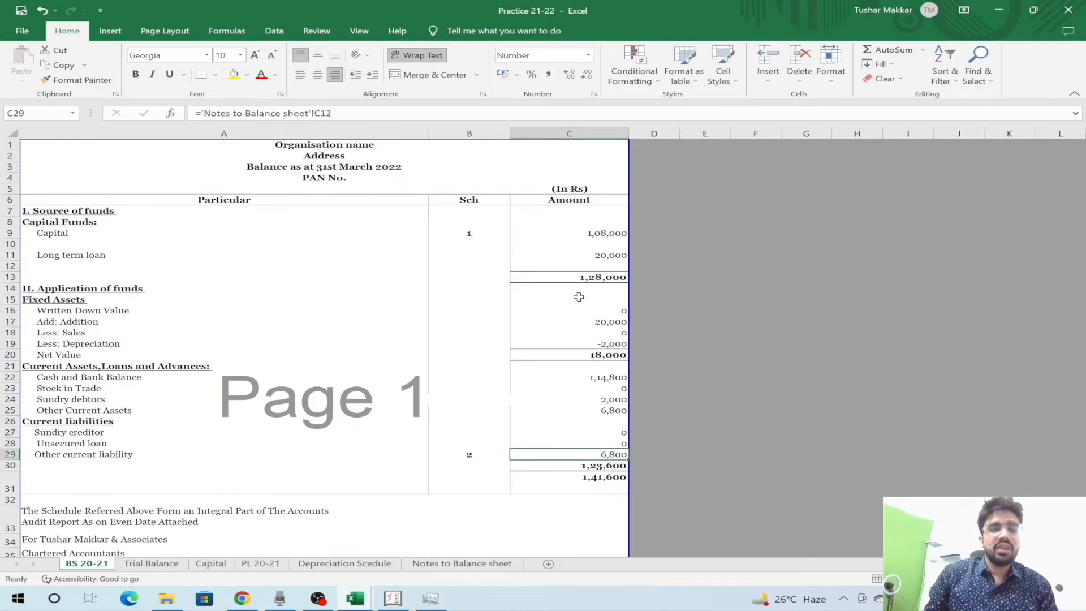
key("Down")
key("F2")
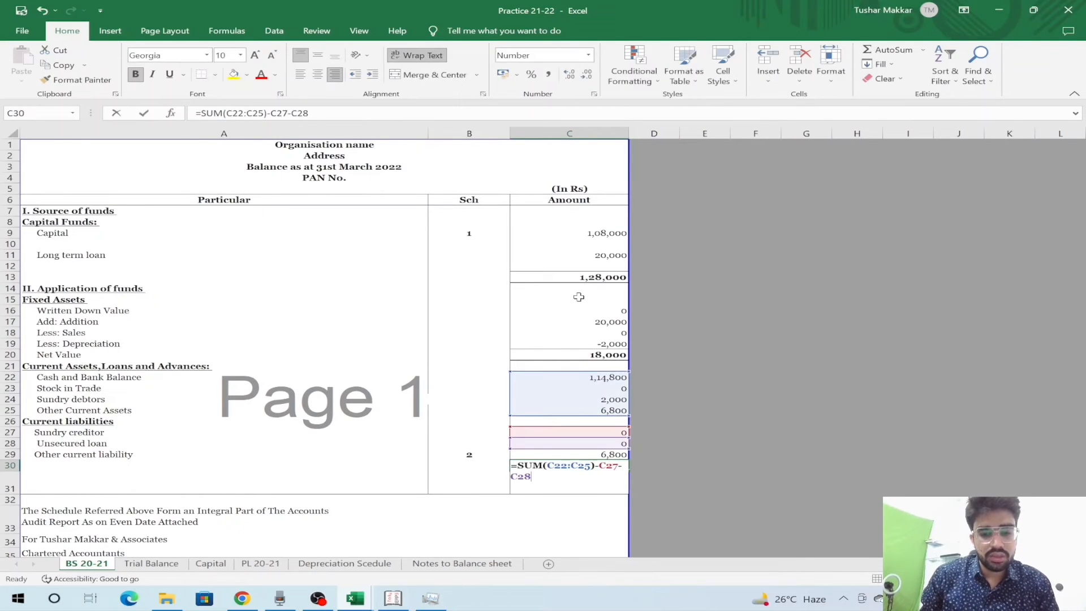
type("-")
left_click(601, 454)
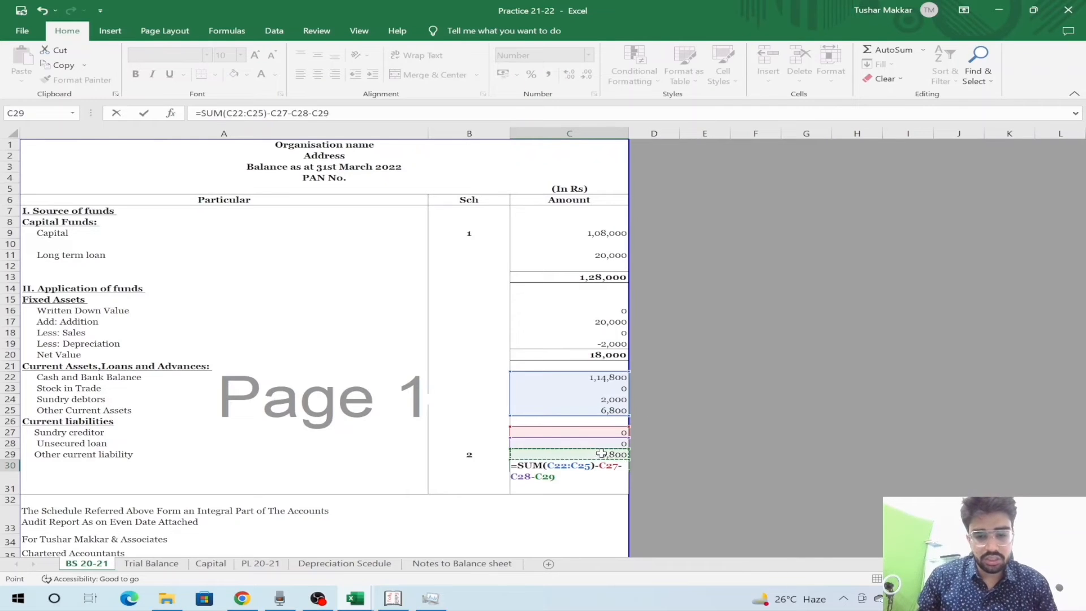
key("Return")
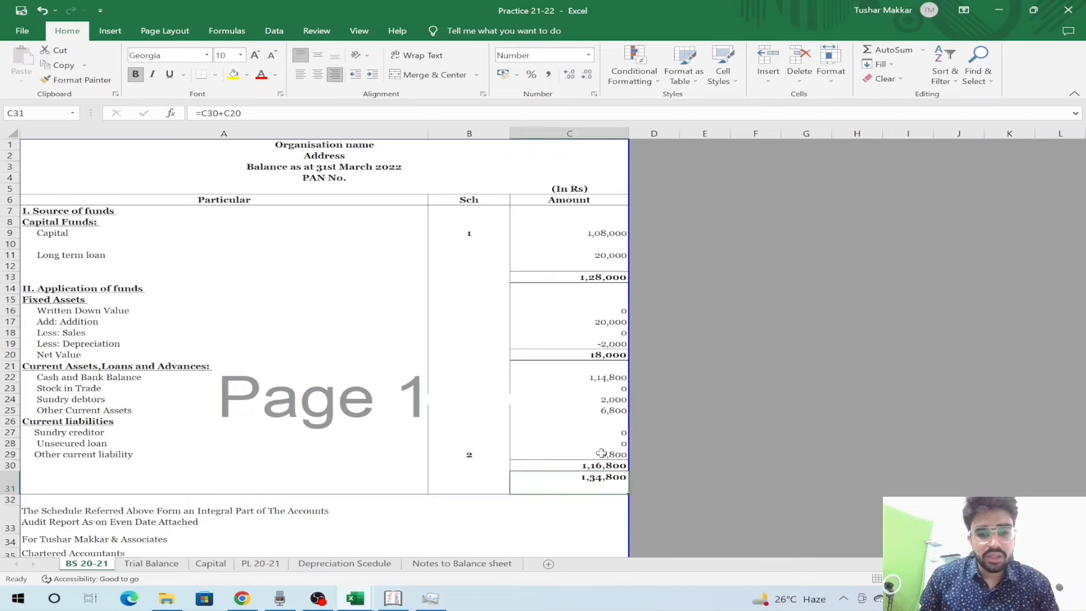
key("F2")
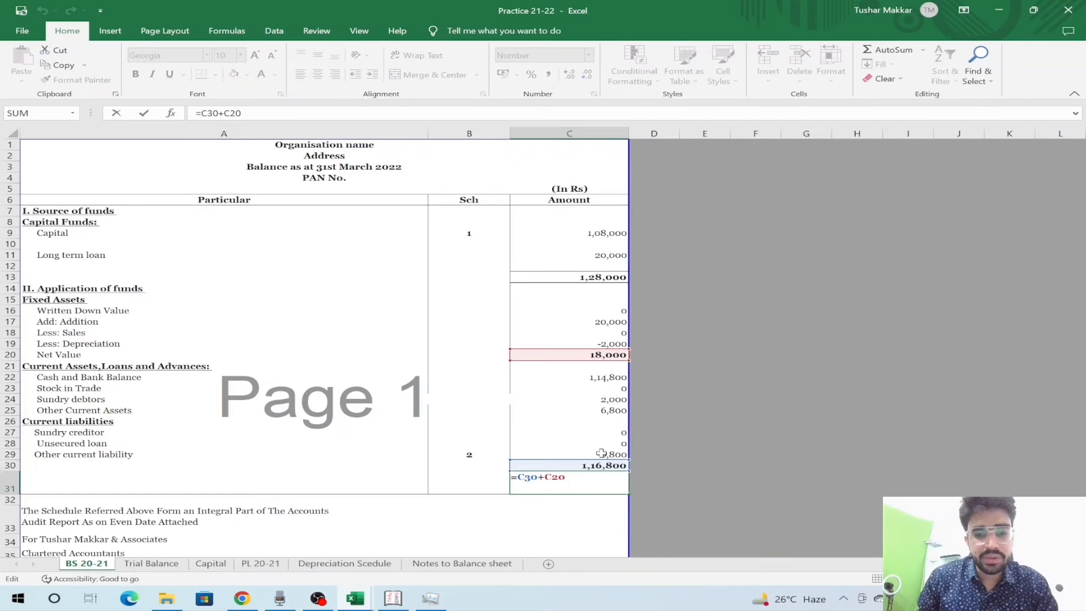
key("Escape")
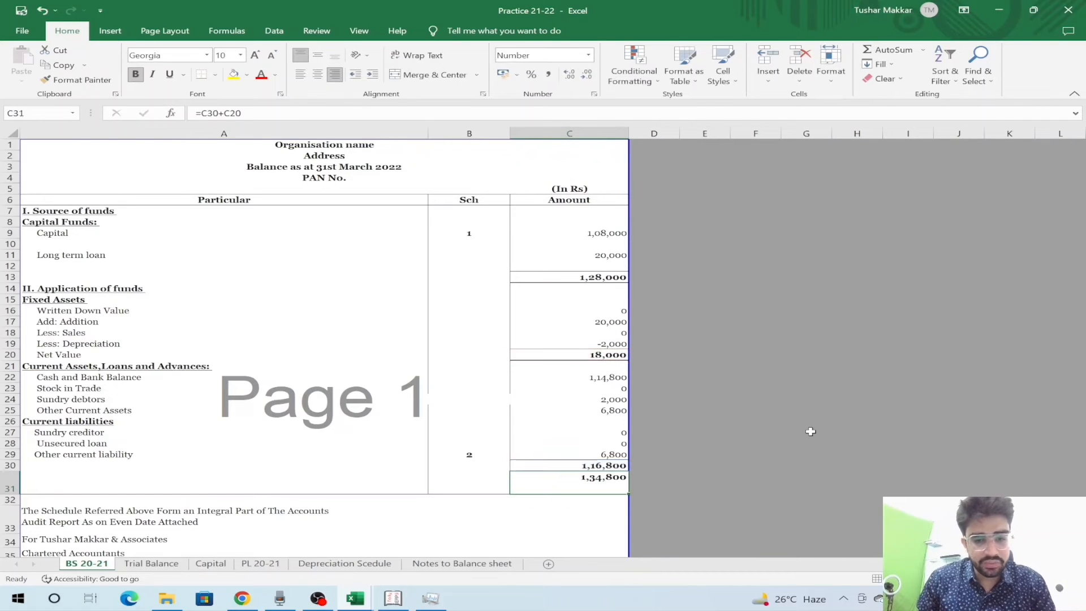
key("Up")
key("F2")
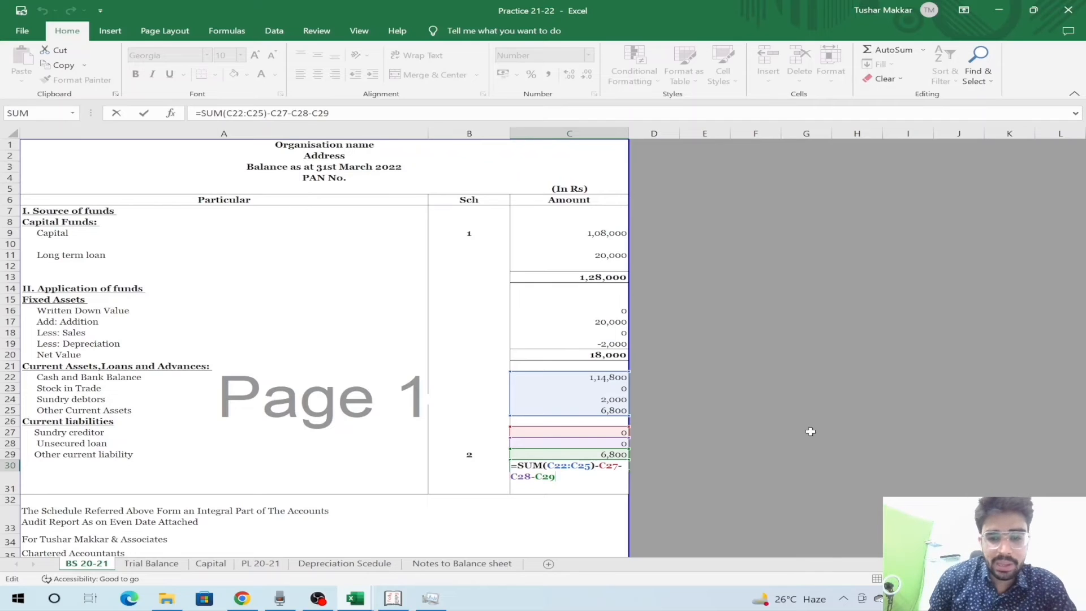
- Enter a check formula beside the totals that shows the 6,800 difference between them
key("Return")
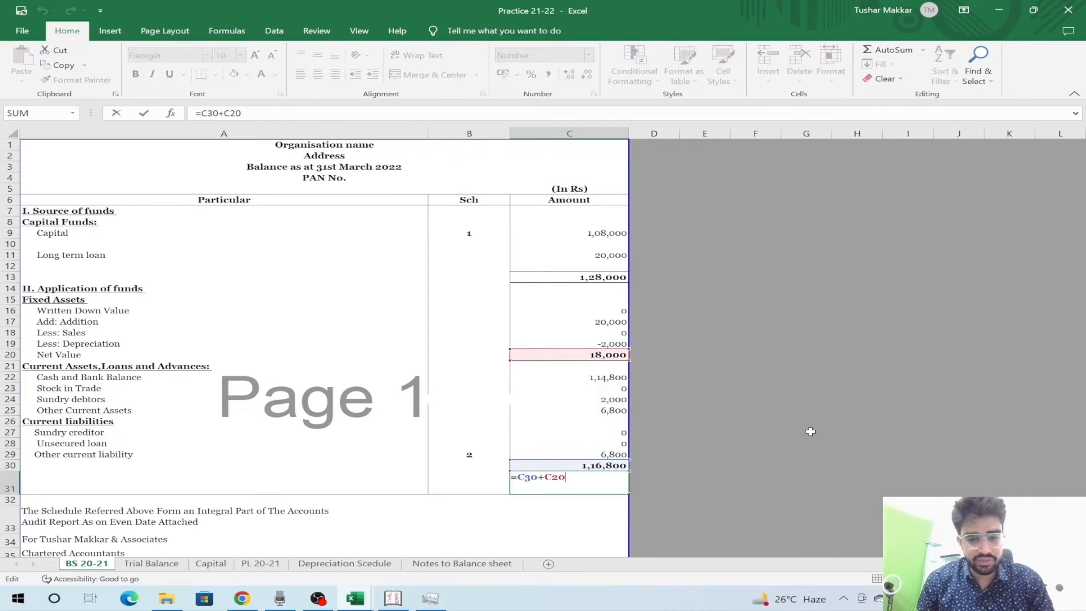
key("Right")
type("=")
key("Left")
type("-")
key("Left")
key("Up")
key("Up")
key("Up")
key("Up")
key("Up")
key("Up")
key("Up")
key("Up")
key("Up")
key("Up")
key("Up")
key("Up")
key("Up")
key("Up")
key("Up")
key("Up")
key("Up")
key("Up")
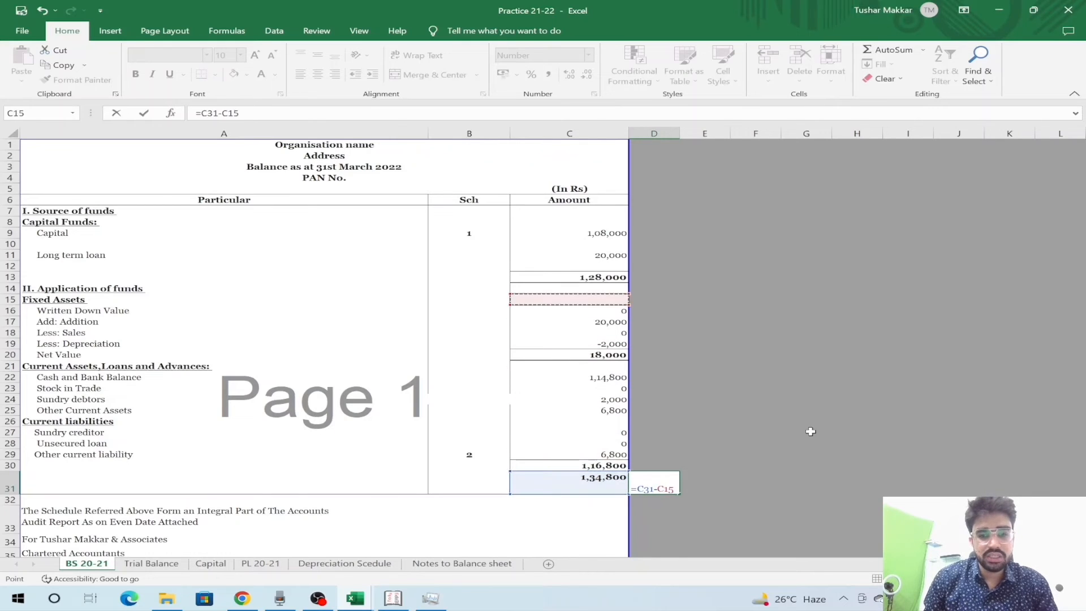
key("ctrl+Return")
- Select the Other Current Assets amount and jump to the note cell it references
key("Left")
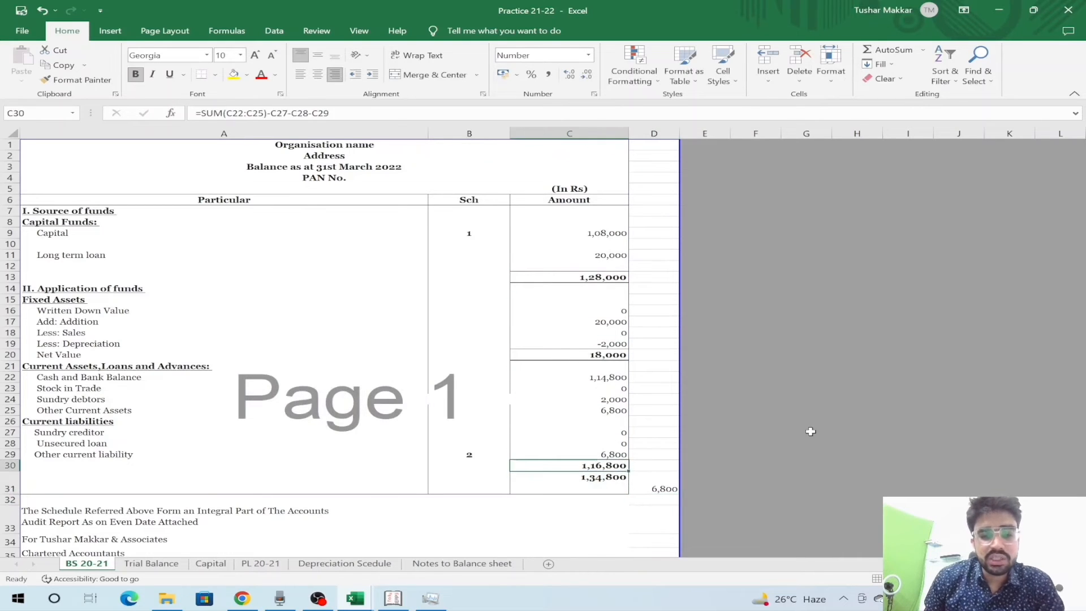
key("Up")
key("Up")
key("shift+space")
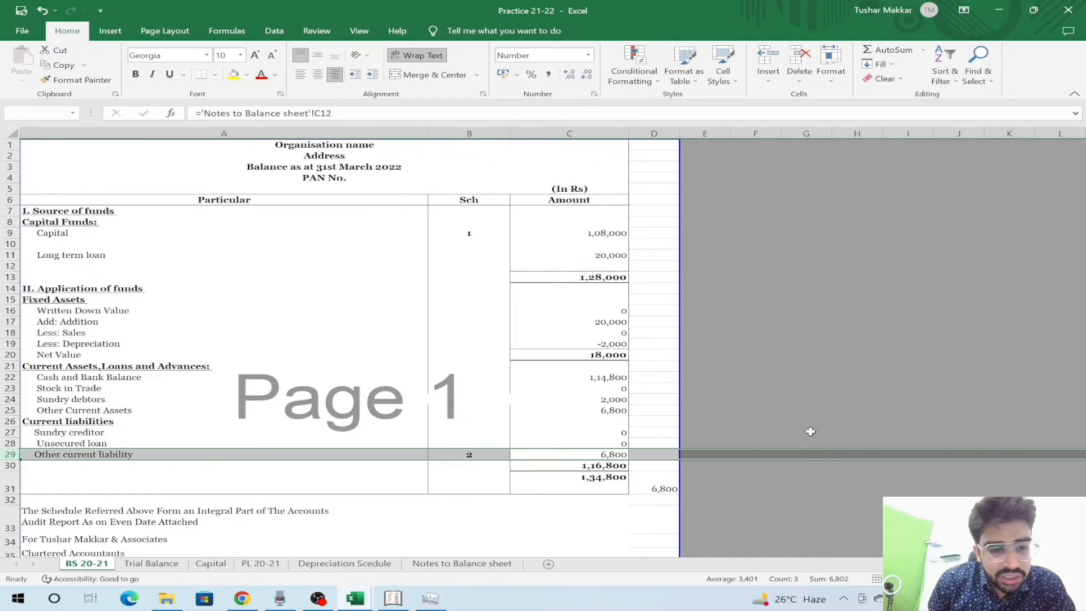
key("Up")
key("Up")
key("Up")
key("Up")
key("shift+space")
key("Left")
key("Right")
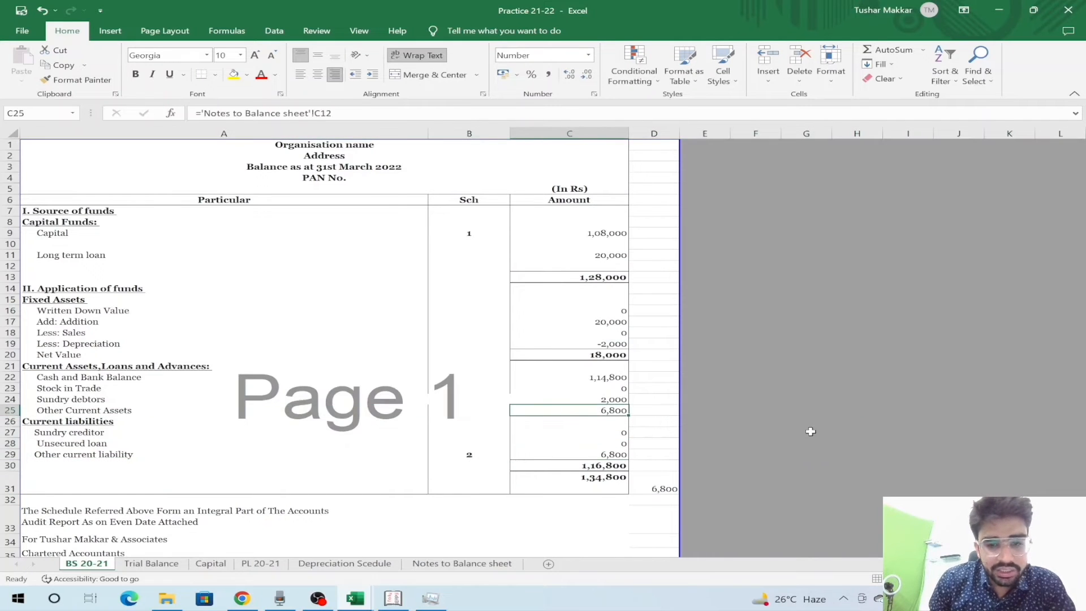
key("ctrl+bracketleft")
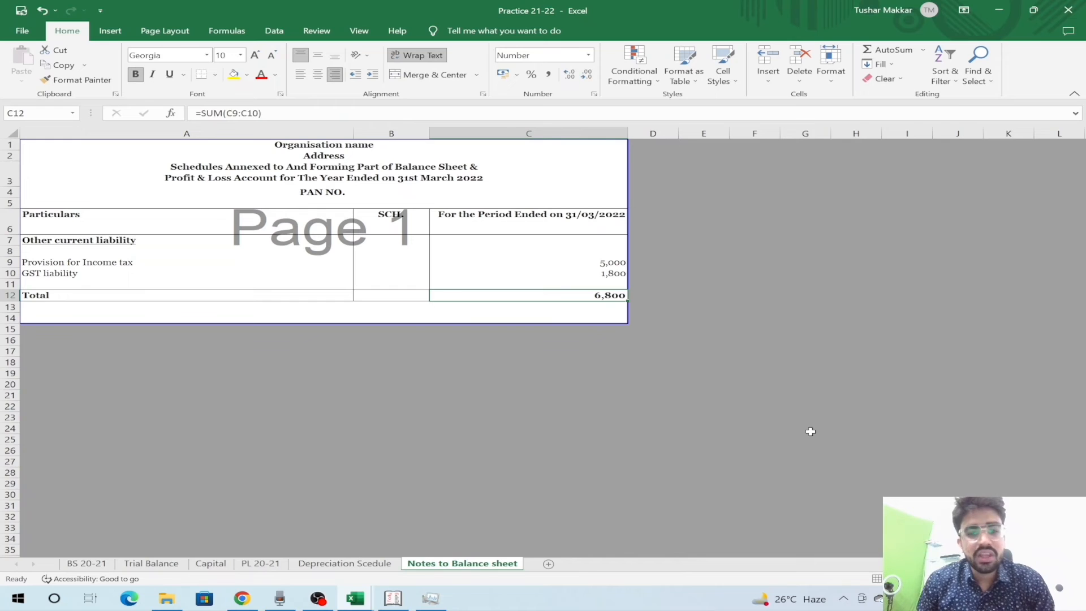
- Compare the Other Current Assets amount with its linked note total and the sundry debtors figure
key("F5")
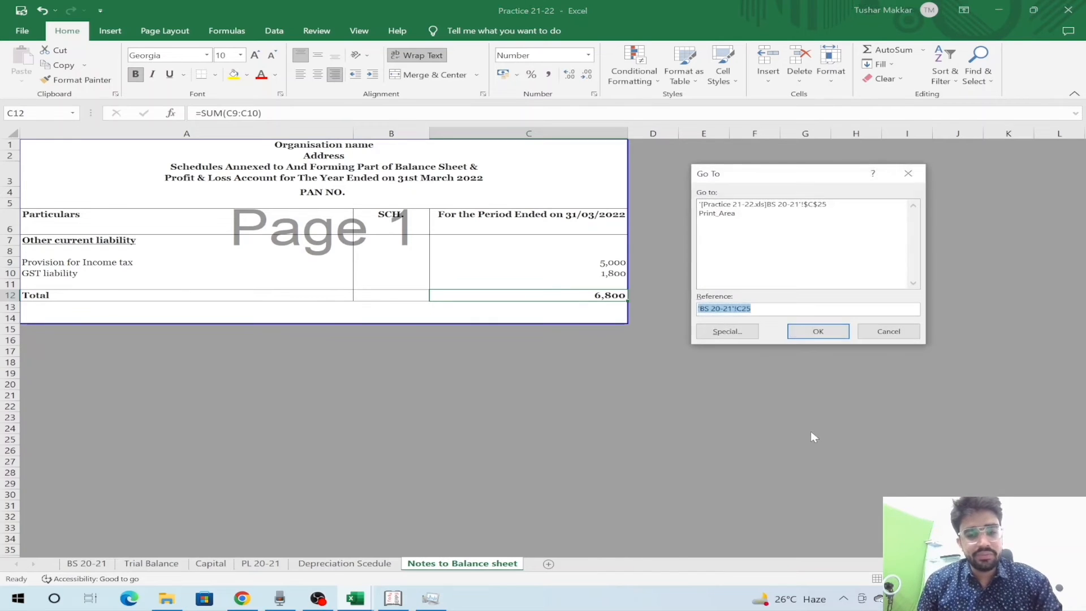
key("Return")
key("Right")
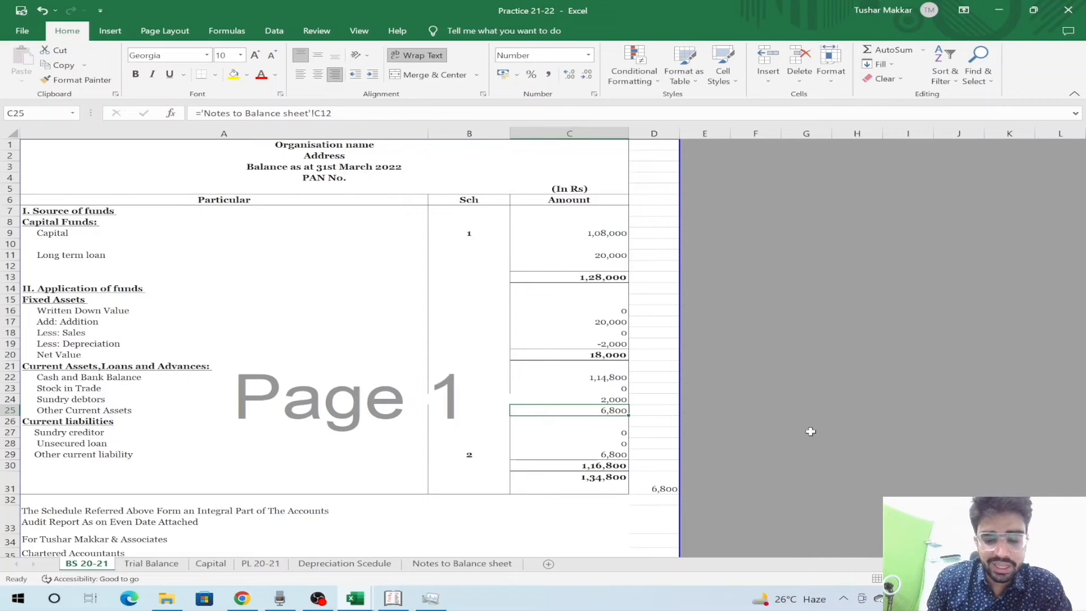
key("ctrl+bracketleft")
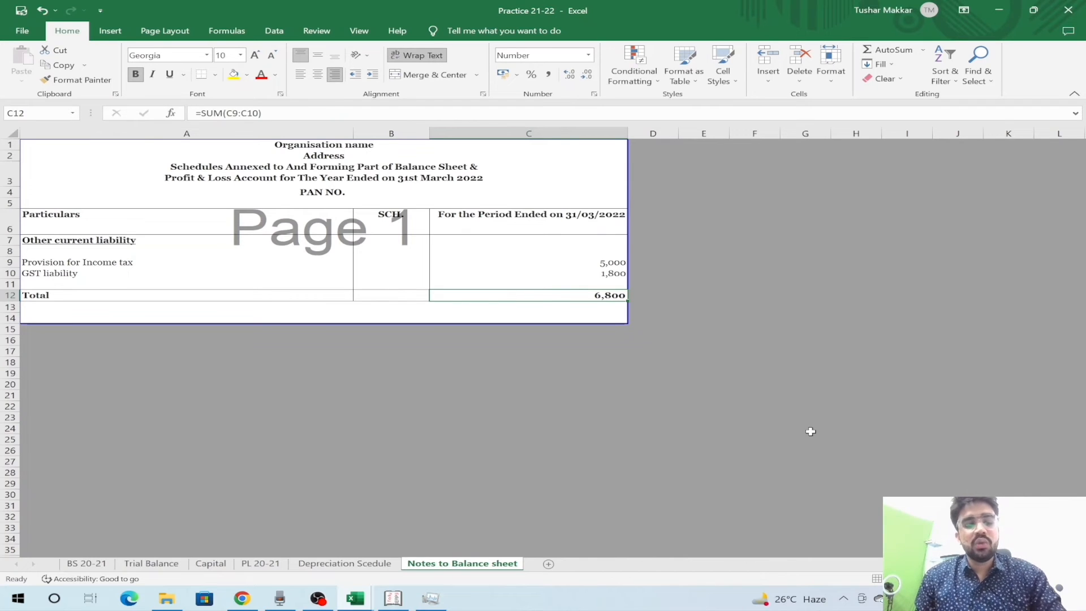
key("F5")
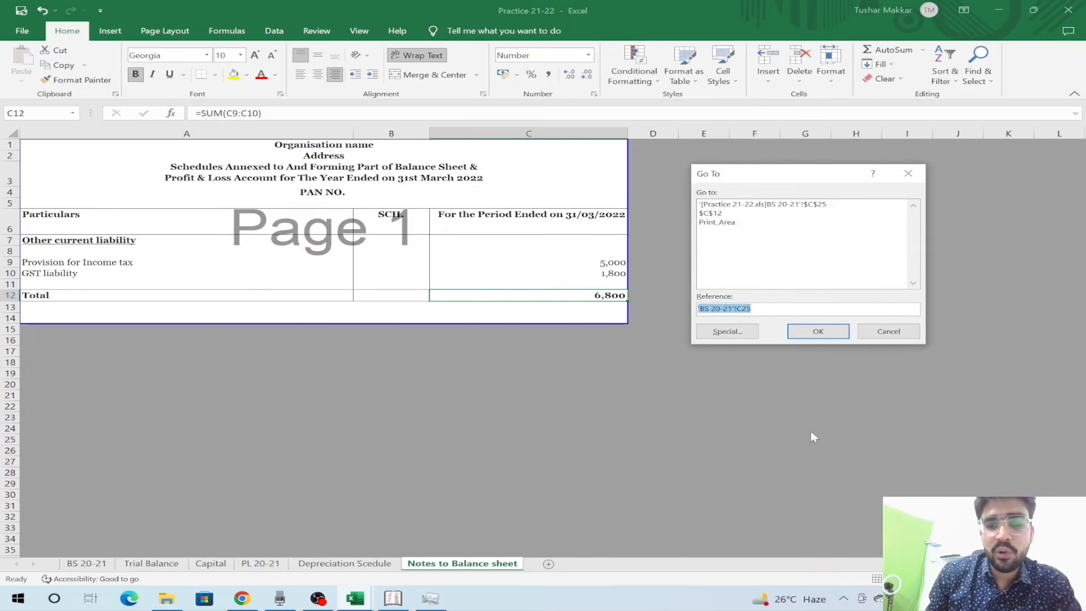
key("Return")
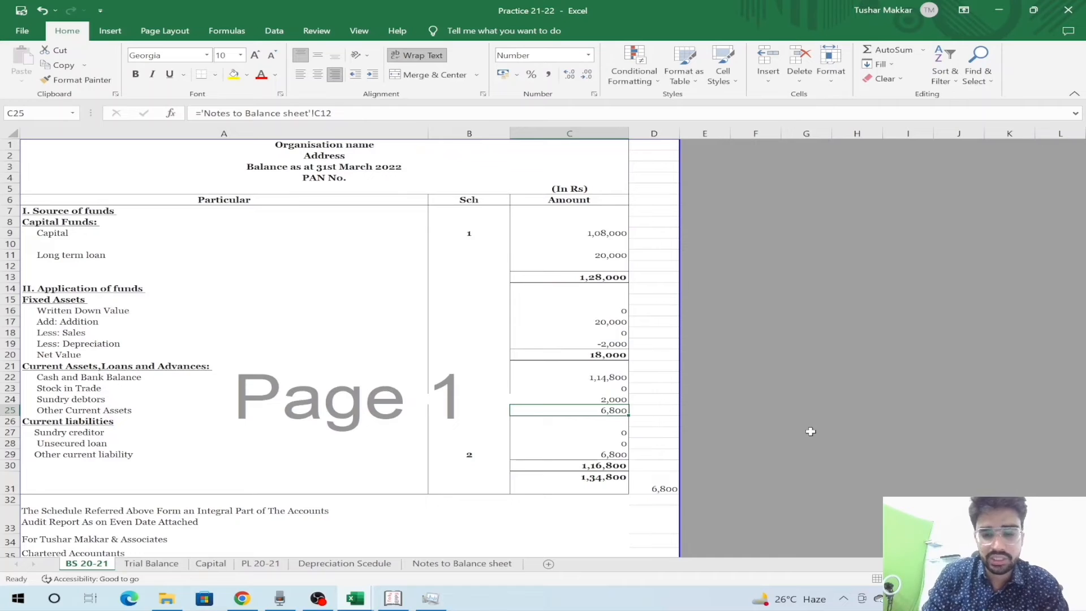
key("Up")
key("Down")
key("Up")
key("Down")
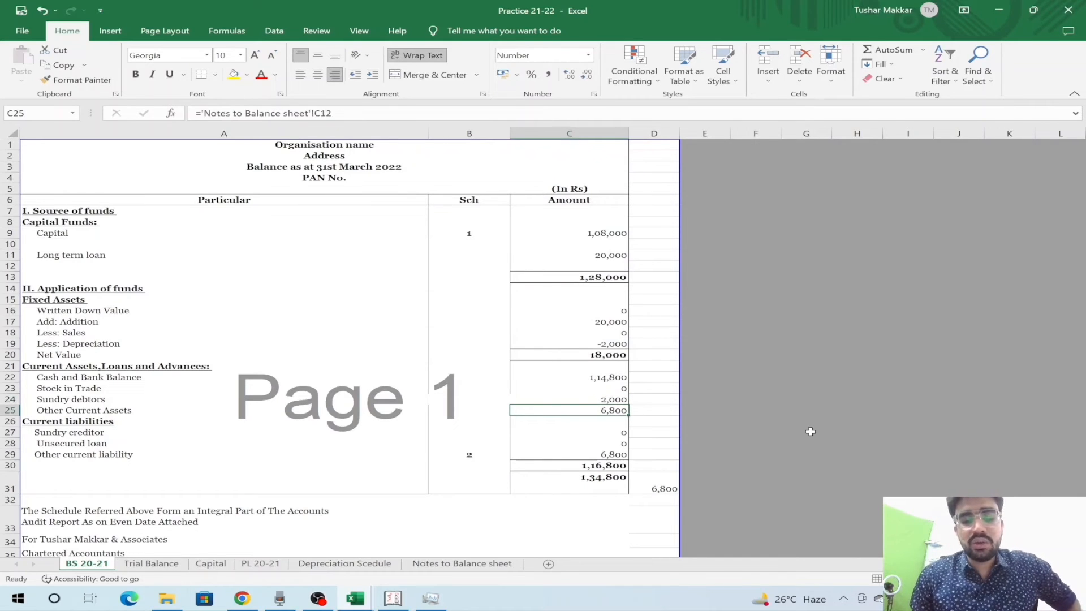
key("ctrl+bracketleft")
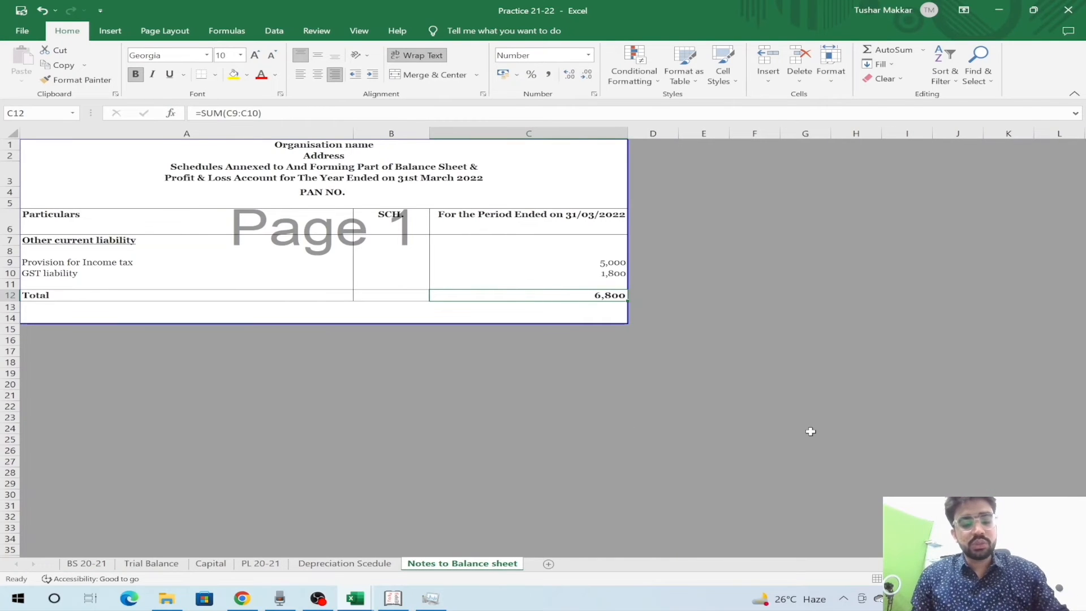
key("F5")
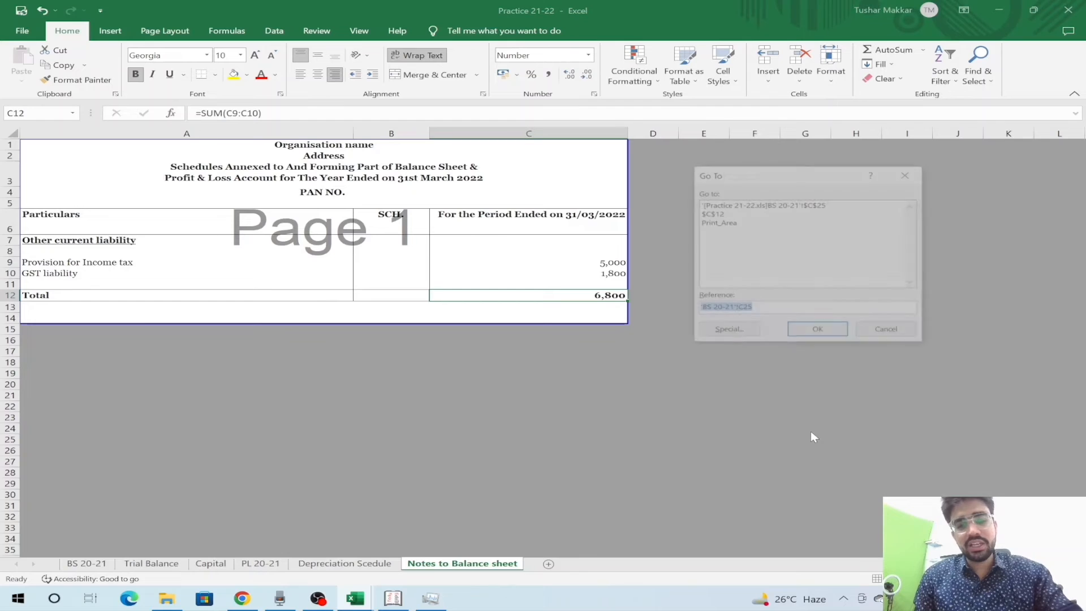
key("Return")
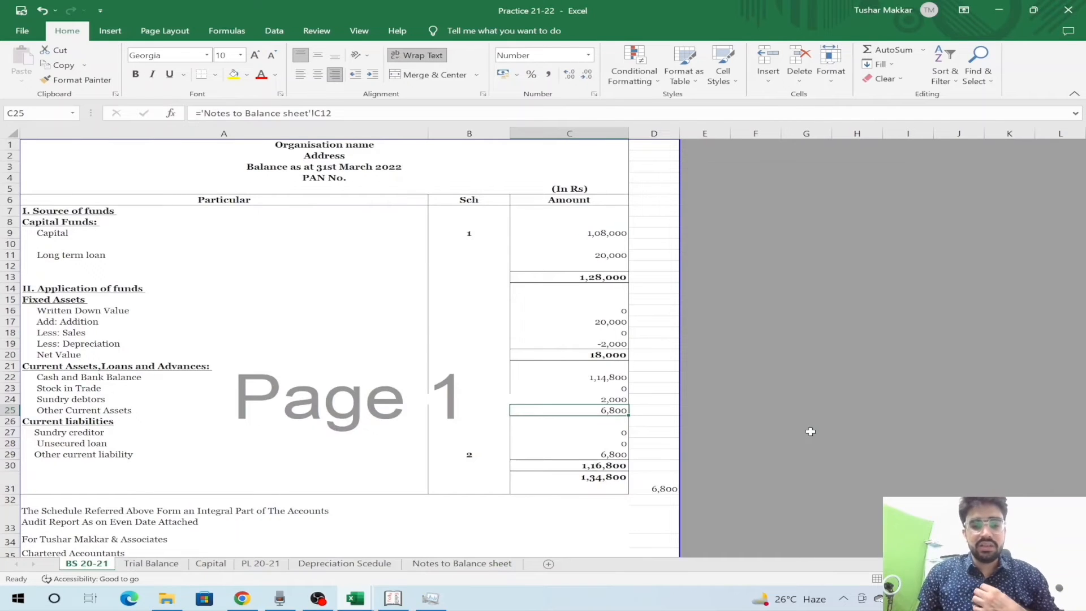
- Select the Other Current Assets row and choose to delete the entire row
key("Down")
key("Down")
key("Down")
key("Up")
key("Up")
key("Up")
key("shift+space")
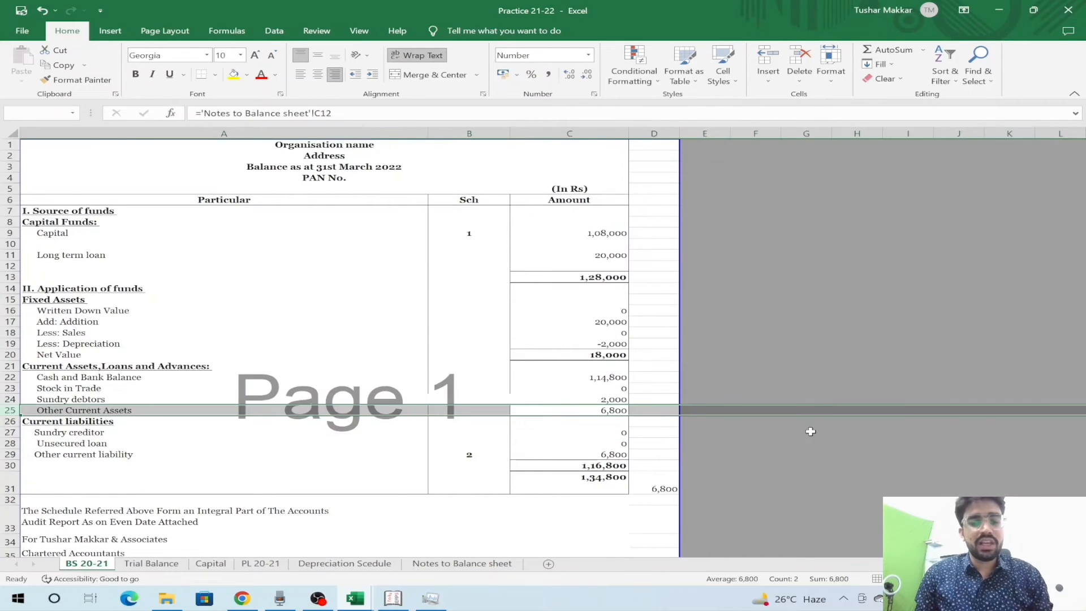
key("Home")
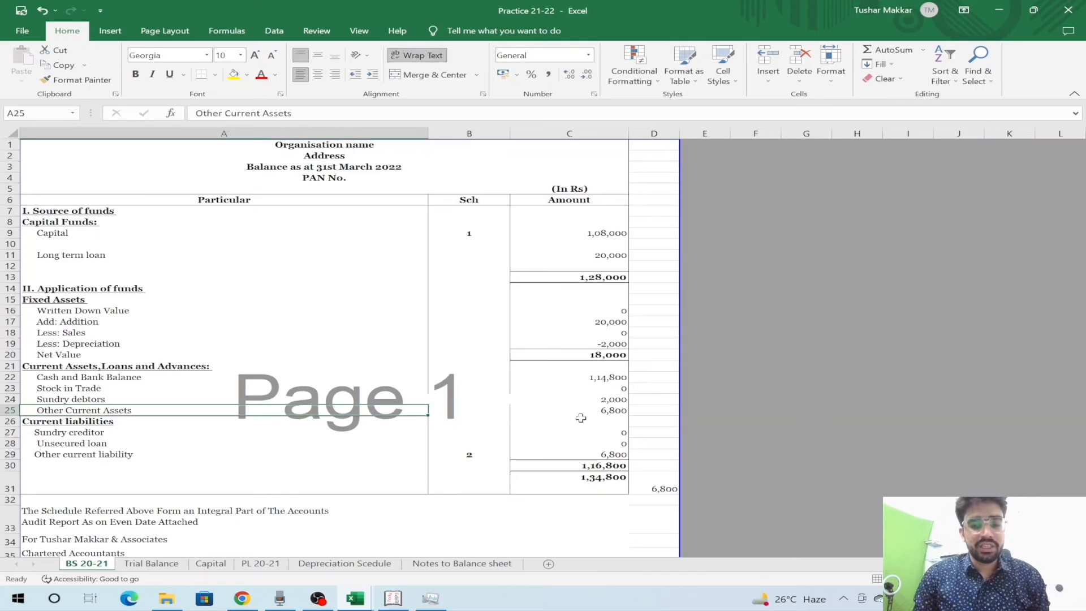
right_click(142, 412)
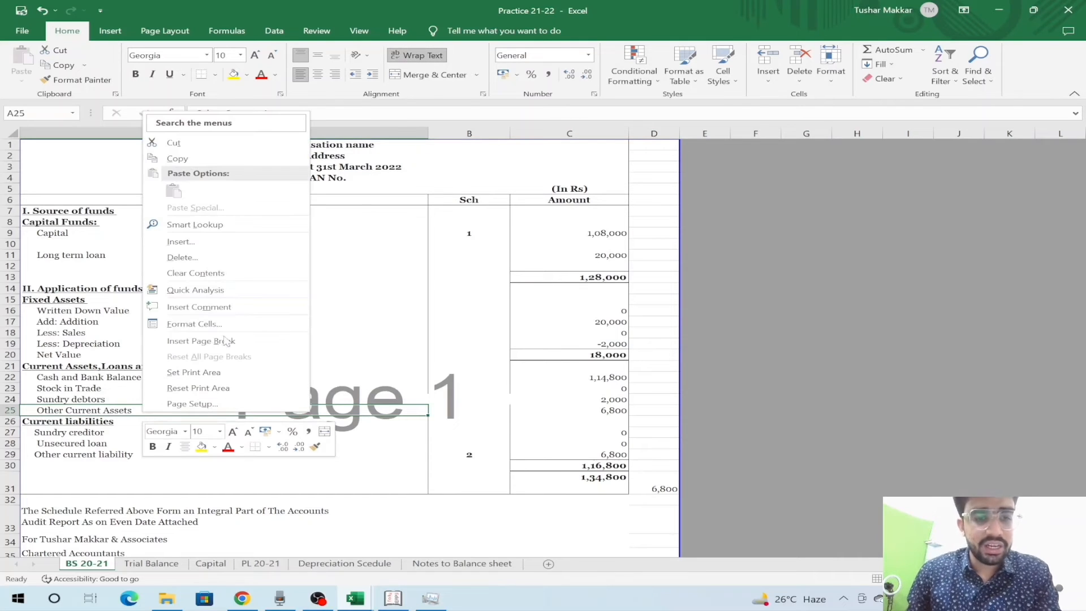
left_click(227, 258)
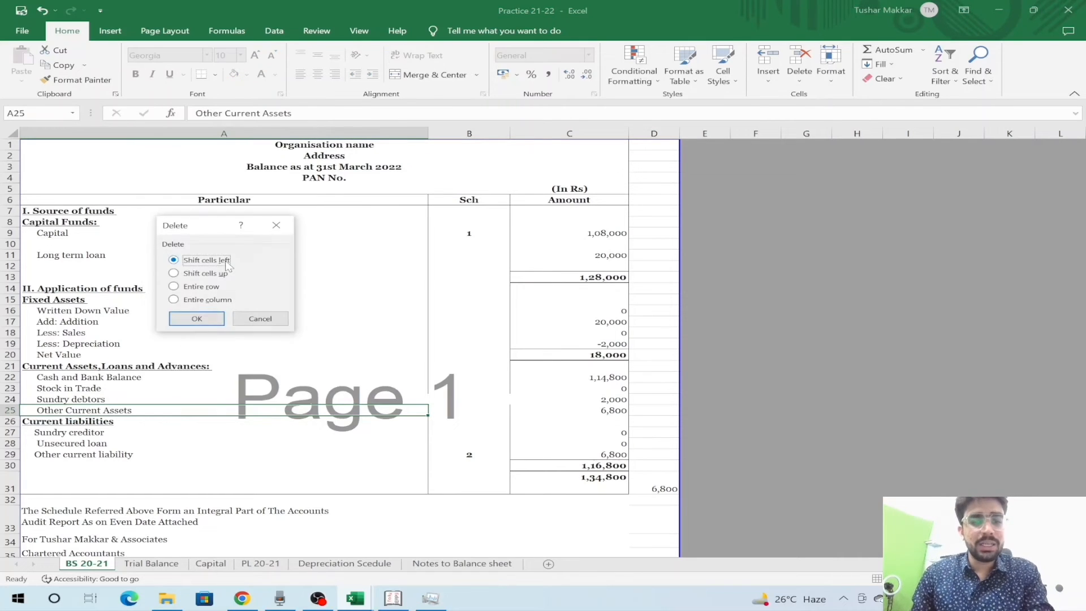
left_click(203, 287)
- Delete the Other Current Assets row, verify the difference check reads 0, and clear it
key("Return")
key("Down")
key("Down")
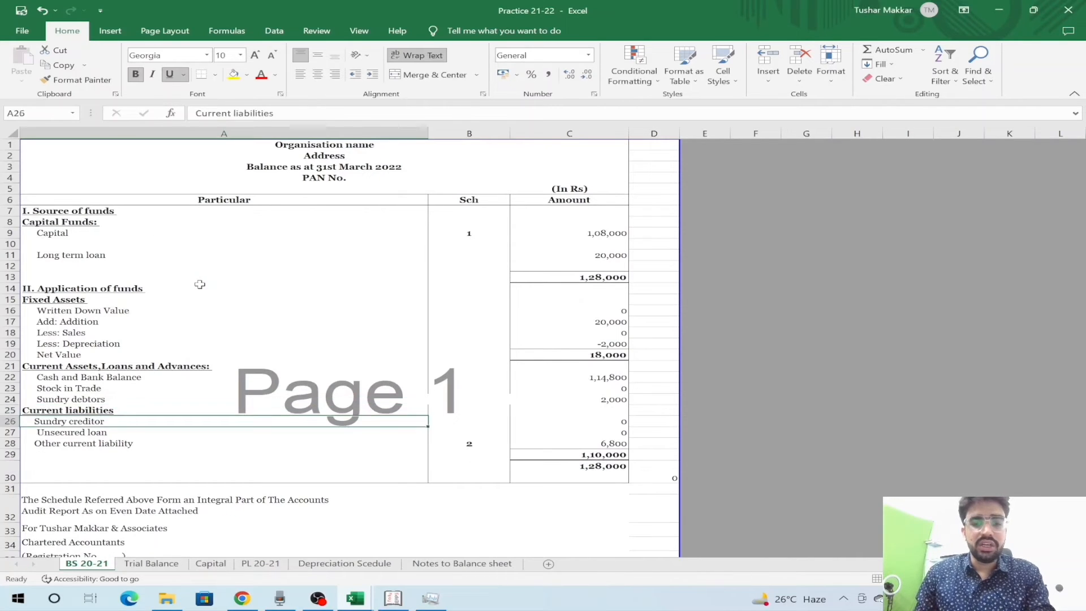
key("Right")
key("Right")
key("Right")
key("Down")
key("Down")
key("Down")
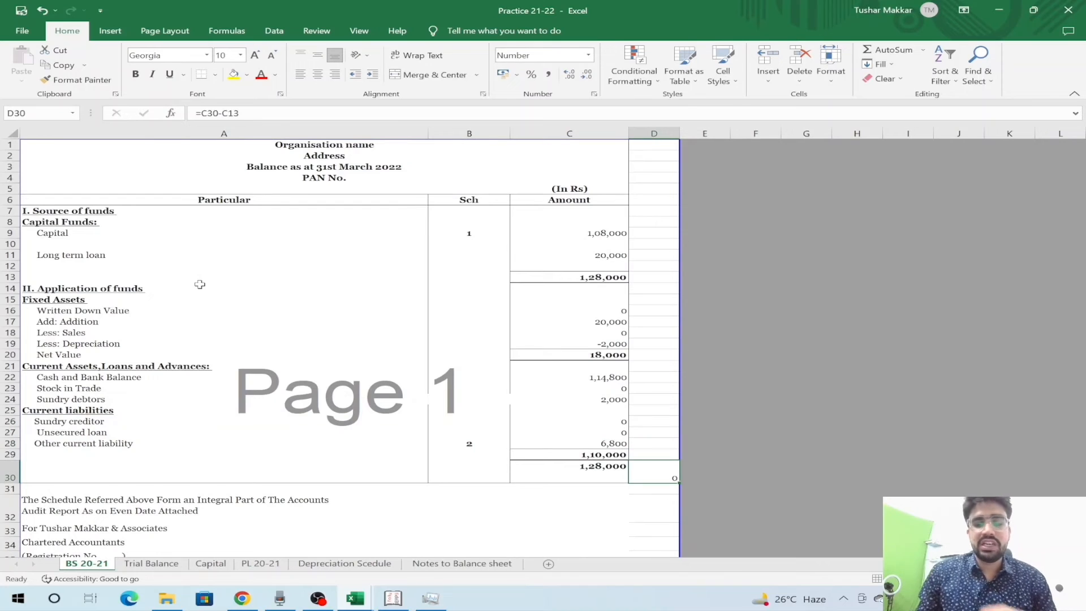
key("F2")
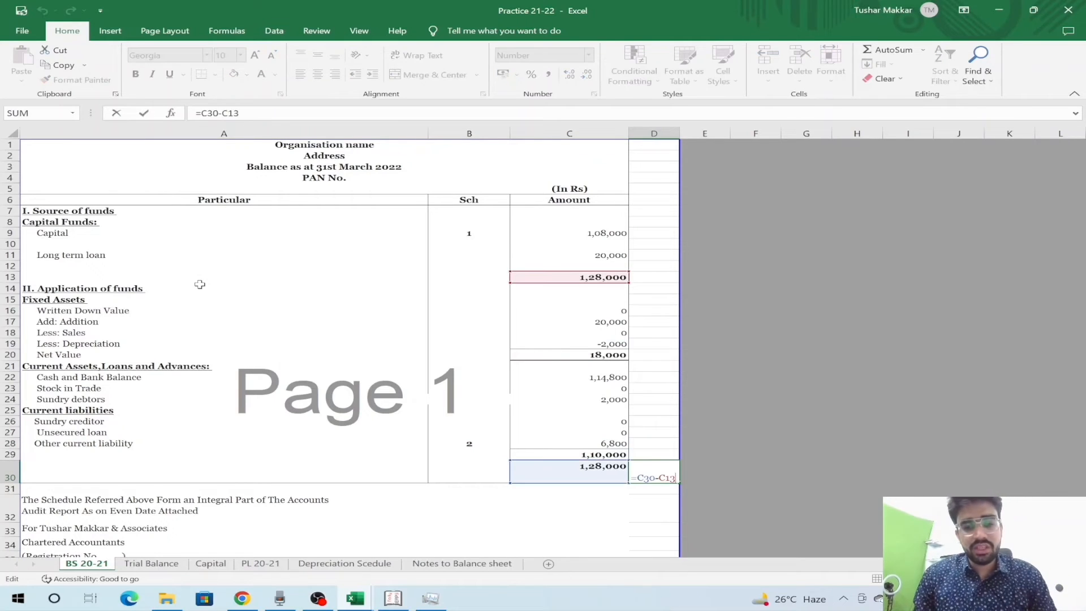
key("Return")
key("Up")
key("Delete")
- Select the Sch column cells beside the current assets rows
key("Left")
key("Right")
key("Up")
key("Left")
key("Up")
key("Up")
key("Up")
key("Up")
key("Up")
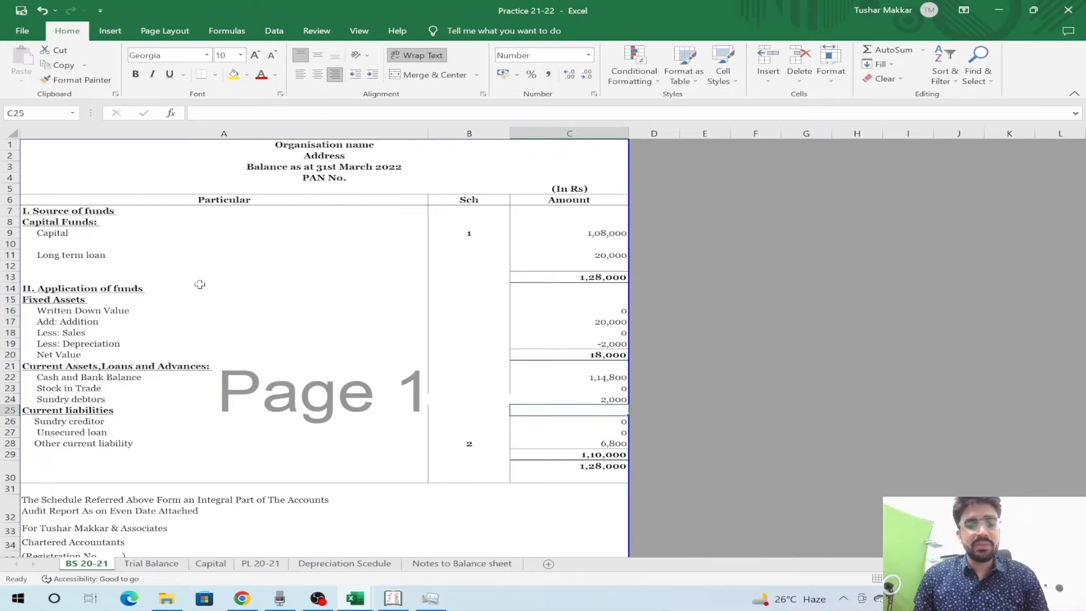
key("Left")
key("Up")
key("Up")
key("Up")
key("Up")
key("Up")
key("Up")
key("Up")
key("Down")
key("Down")
key("Down")
key("Down")
key("Down")
key("Down")
key("Up")
key("Down")
key("Up")
key("Down")
key("Down")
key("Up")
key("Up")
key("Up")
key("shift+Down")
key("shift+Down")
key("shift+Down")
key("shift+Down")
key("shift+Down")
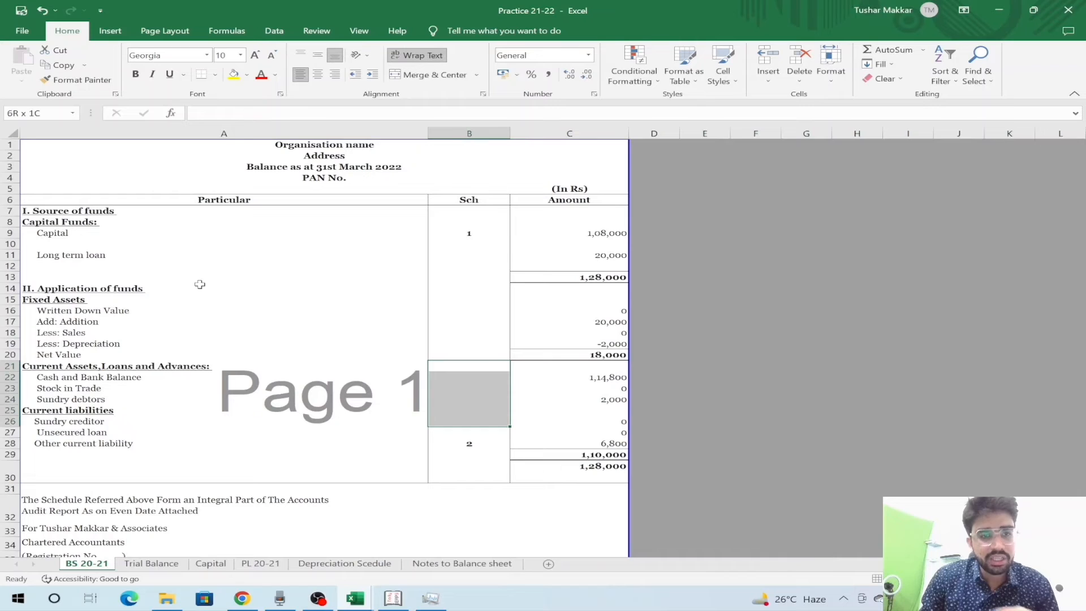
- Add a left border to the selected Sch cells and a right border from Net Value down
left_click(215, 75)
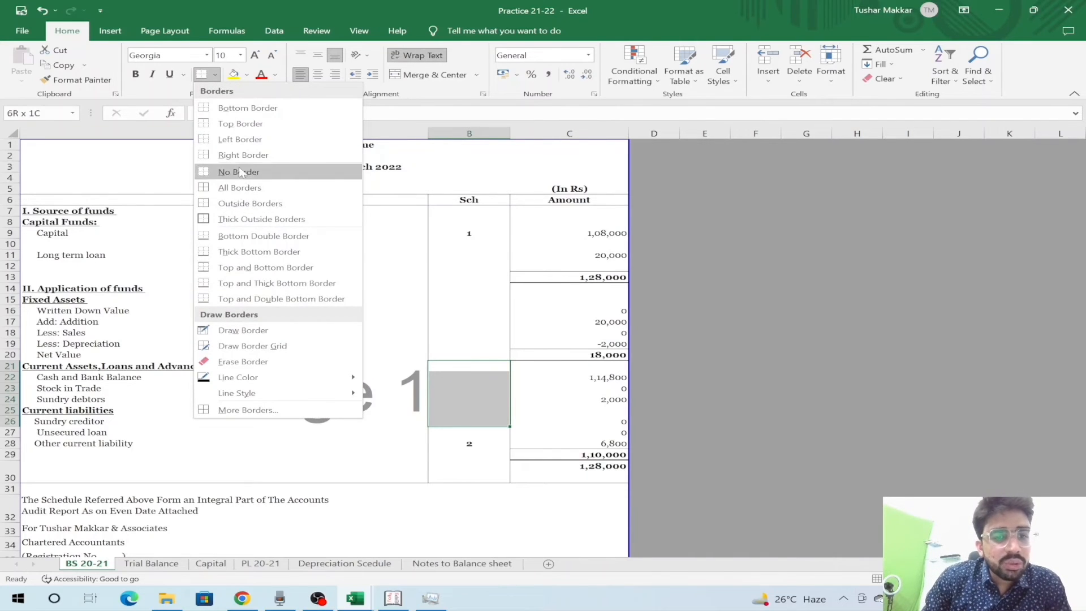
left_click(236, 143)
key("Left")
key("Right")
key("Right")
key("Up")
key("Left")
key("shift+Down")
key("shift+Down")
key("shift+Down")
key("shift+Down")
key("shift+Down")
key("shift+Down")
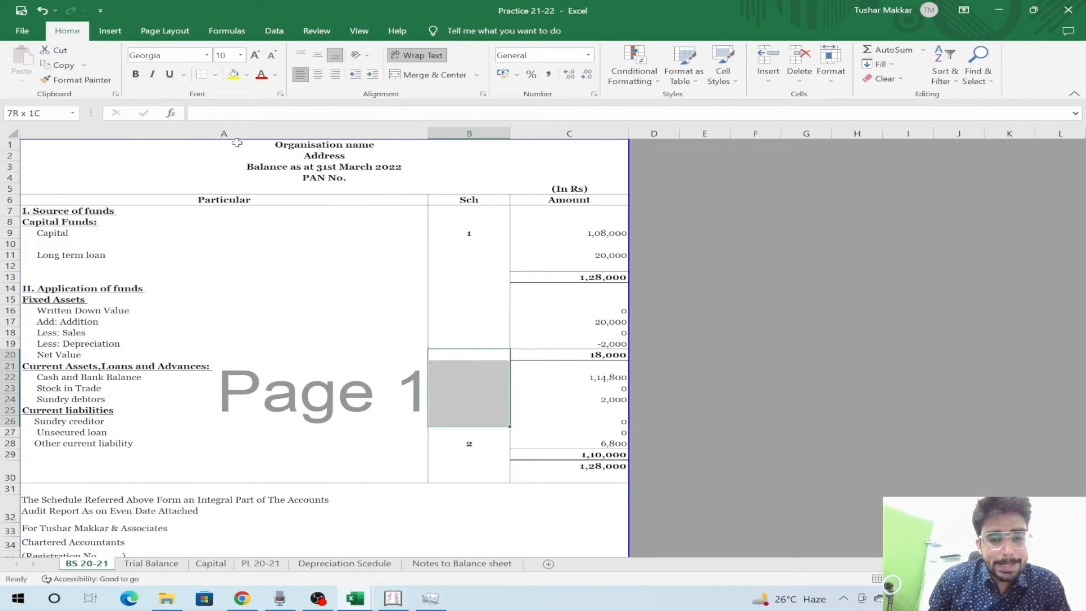
left_click(214, 74)
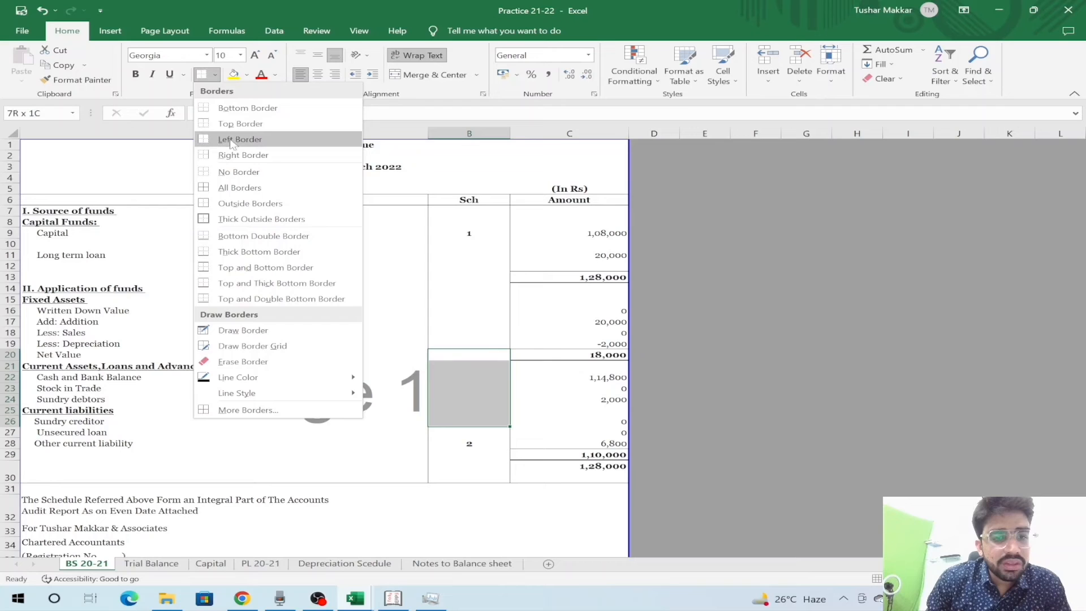
left_click(233, 156)
- Enter the firm's name in the heading and New Delhi as its address
left_click(259, 303)
key("Right")
key("Up")
key("Up")
key("Up")
key("Up")
key("Up")
key("Up")
key("Left")
key("Up")
key("Up")
key("Up")
key("Up")
key("Up")
key("Up")
key("Up")
key("Up")
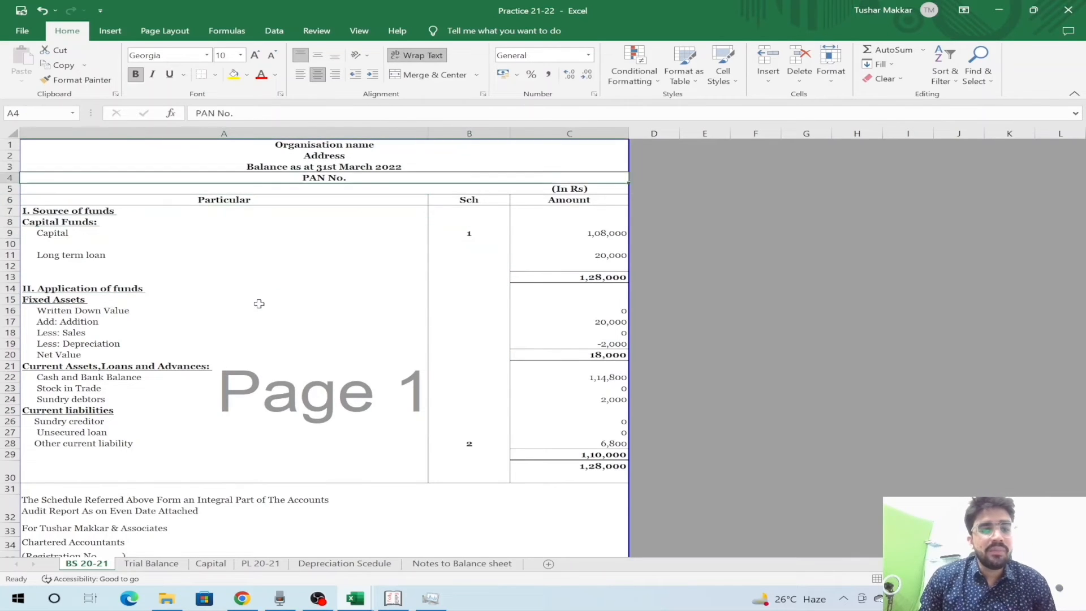
type("Tushar")
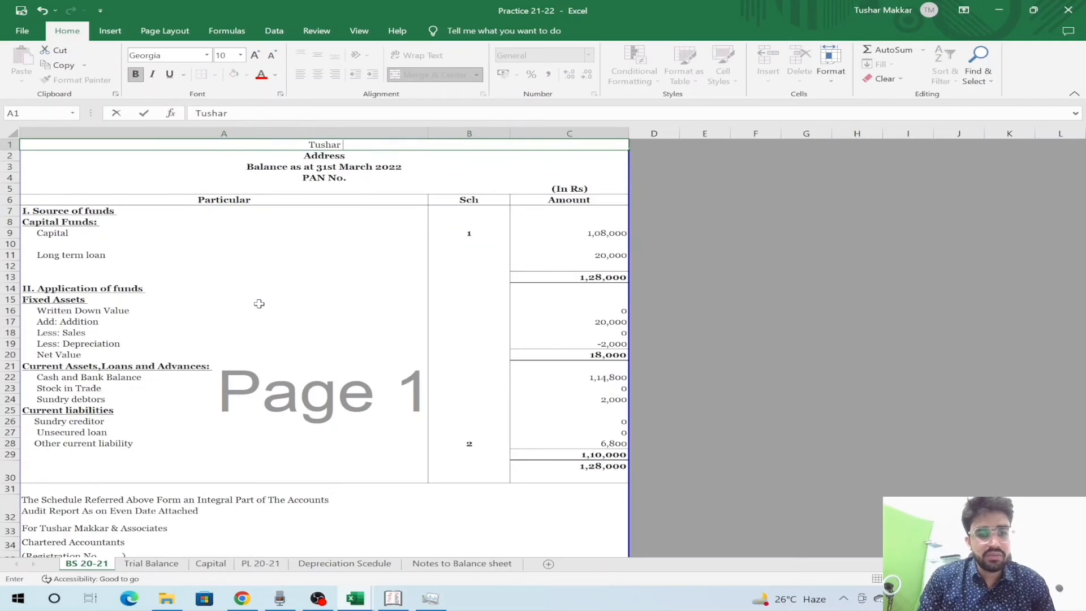
type(" & Co")
key("Return")
type("Ne")
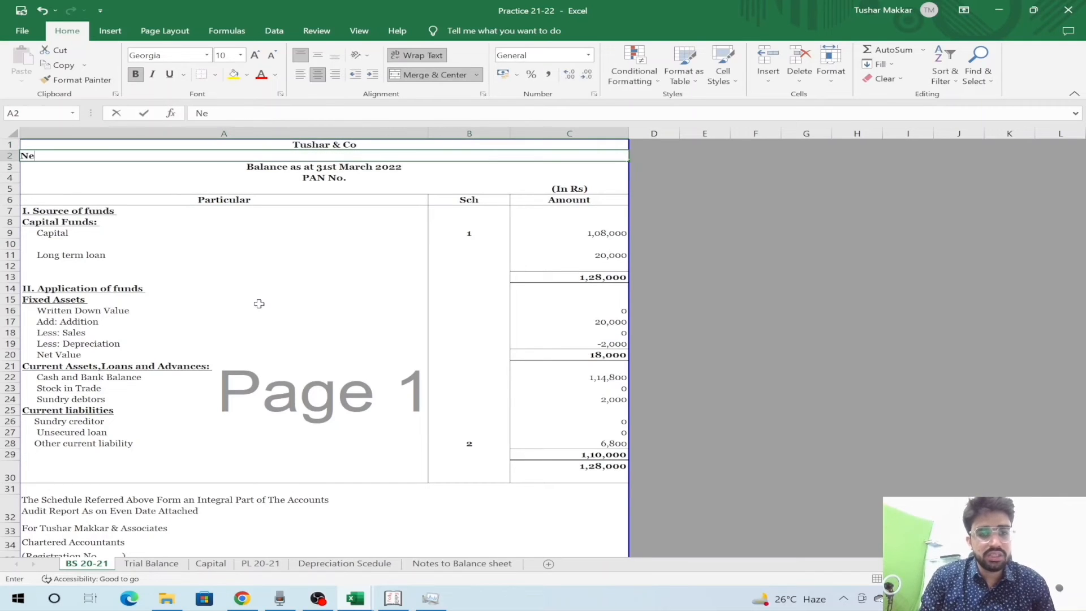
type("w Delhi")
key("Return")
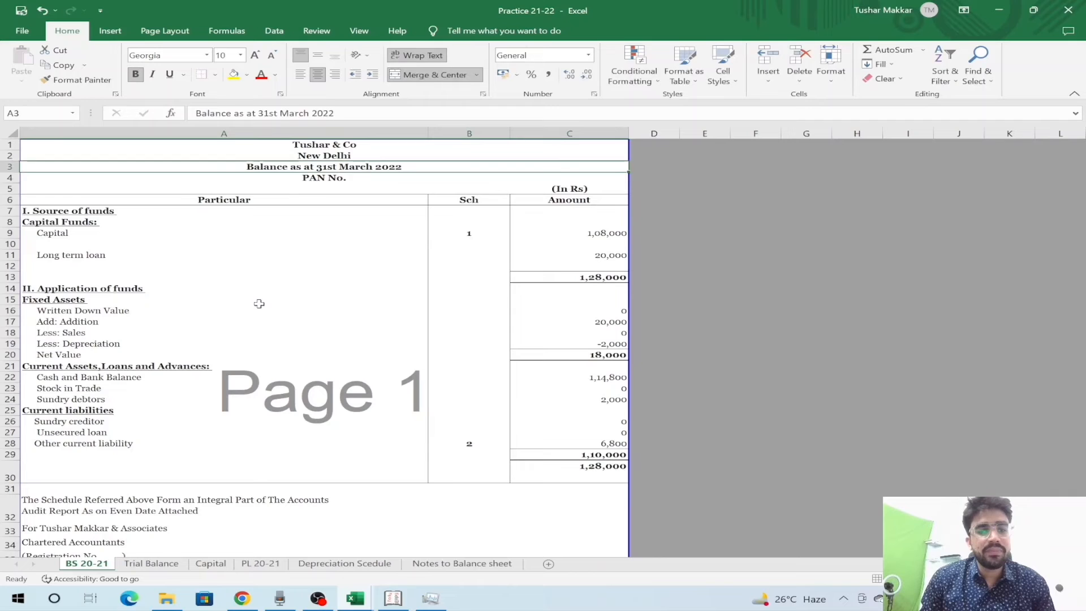
- Change the PAN line to read PAN No. XXXXX
key("Down")
key("F2")
type("shdhsakh")
key("BackSpace")
key("BackSpace")
key("BackSpace")
key("BackSpace")
key("BackSpace")
key("BackSpace")
key("BackSpace")
key("BackSpace")
type("XXXXX")
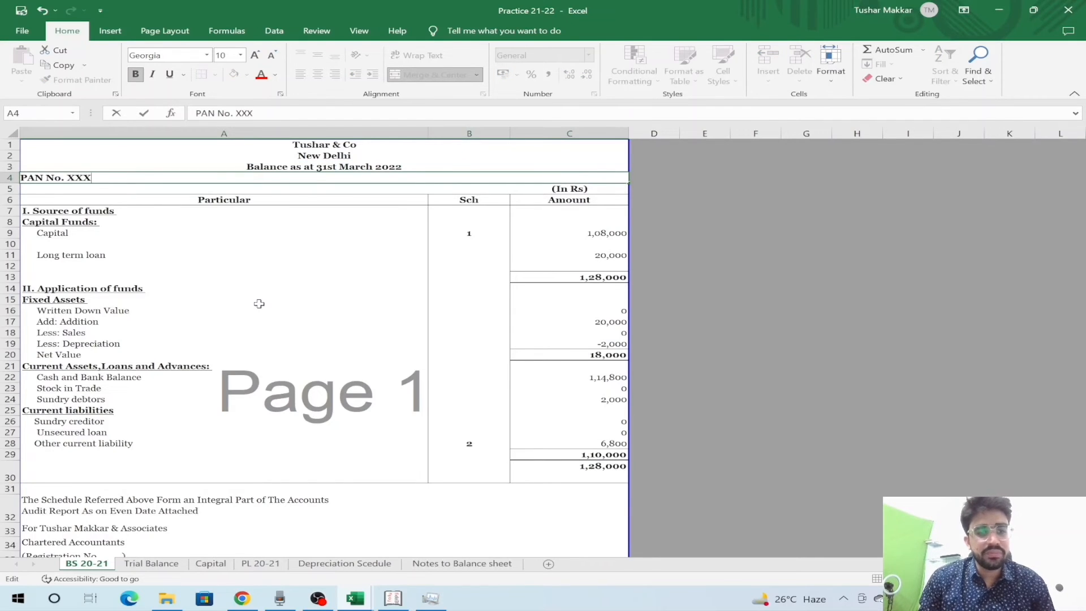
key("Tab")
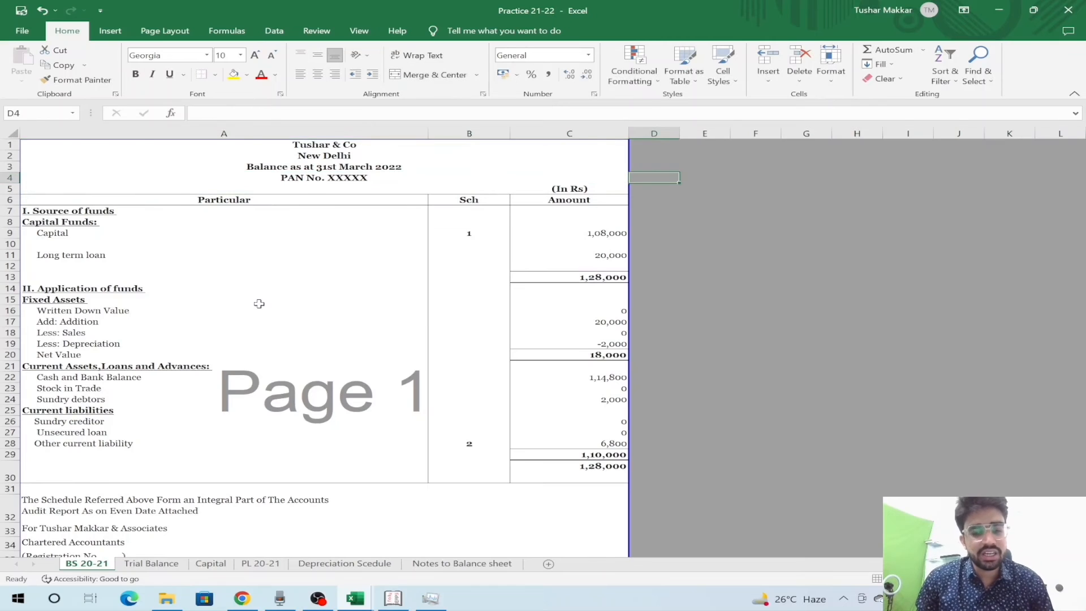
key("ctrl+Page_Down")
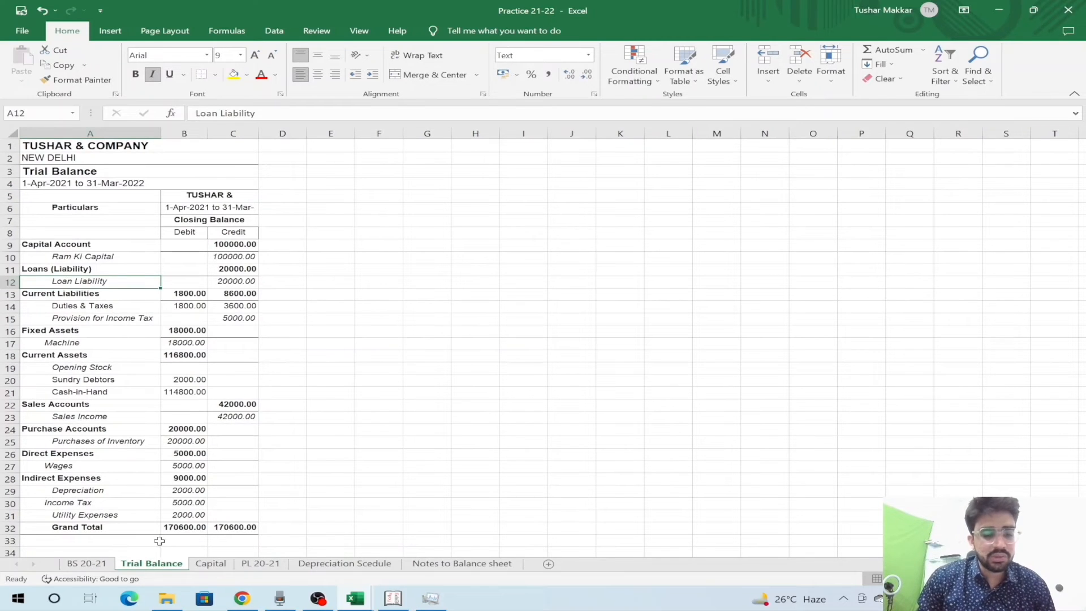
- Move the Trial Balance sheet to the end of the tabs and review the Notes to Balance sheet
left_click_drag(502, 548, 529, 549)
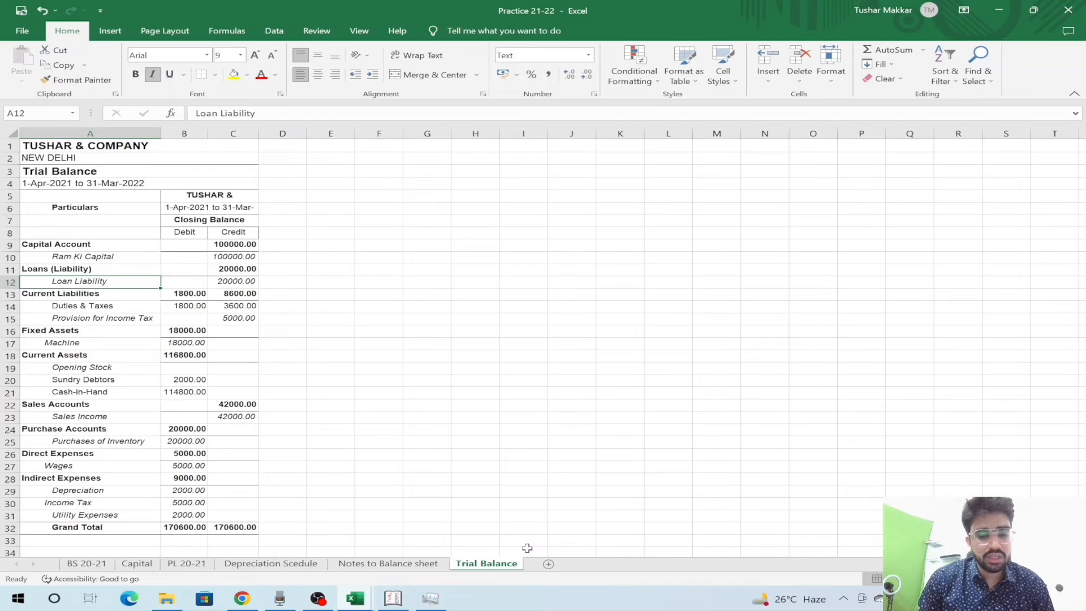
key("ctrl+Page_Up")
key("Left")
key("Up")
key("Up")
key("Up")
key("Up")
key("Up")
key("Up")
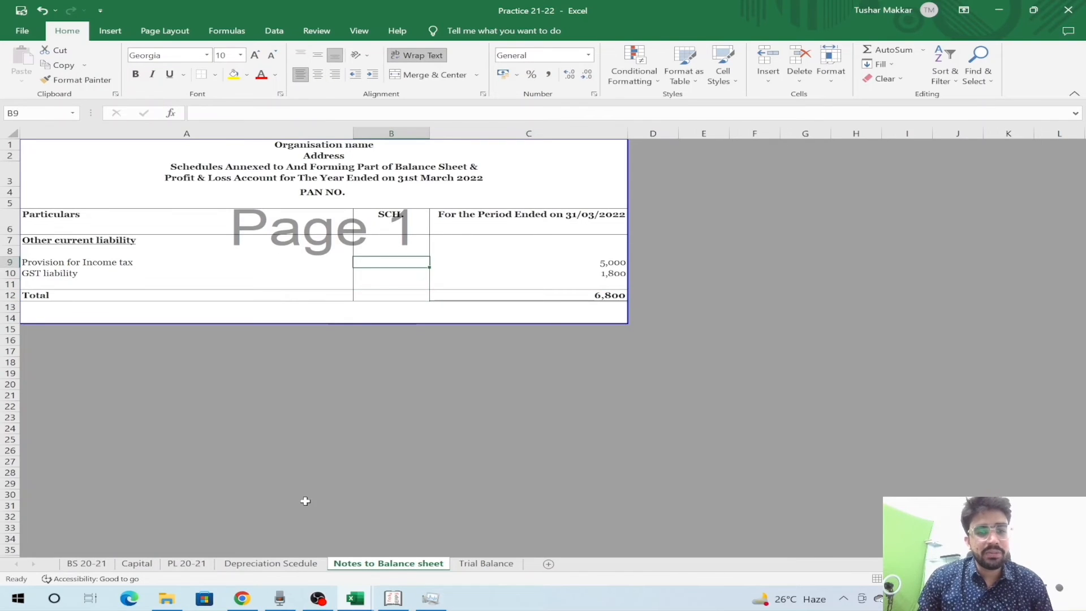
key("Left")
key("Right")
- Review the Depreciation Scedule, PL 20-21 and BS 20-21 sheets, then show Trial Balance
key("ctrl+Page_Up")
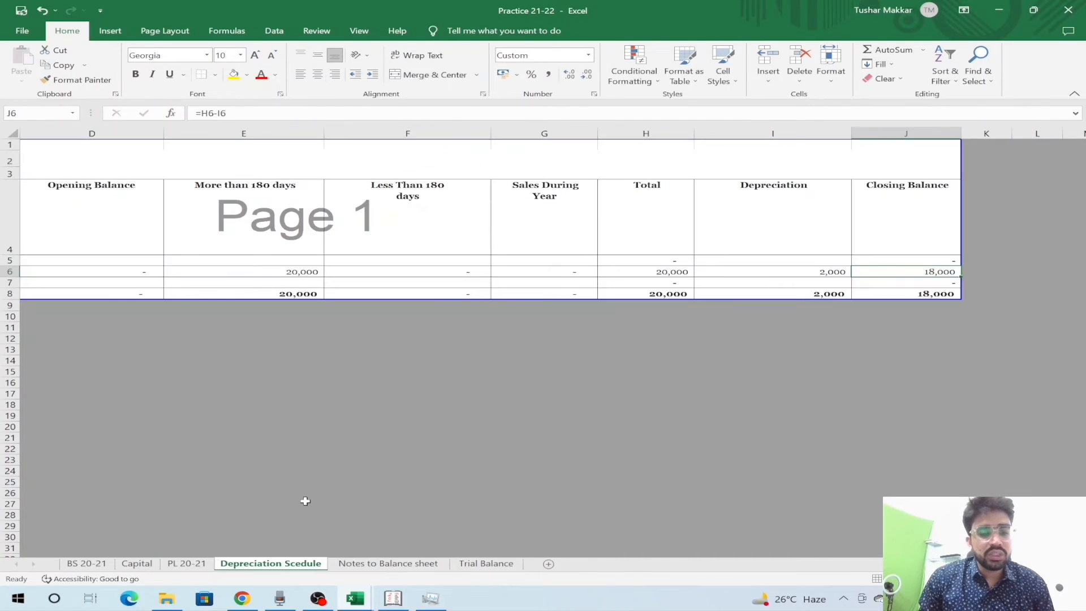
key("Left")
key("Left")
key("Left")
key("Left")
key("Left")
key("Left")
key("Left")
key("ctrl+Page_Up")
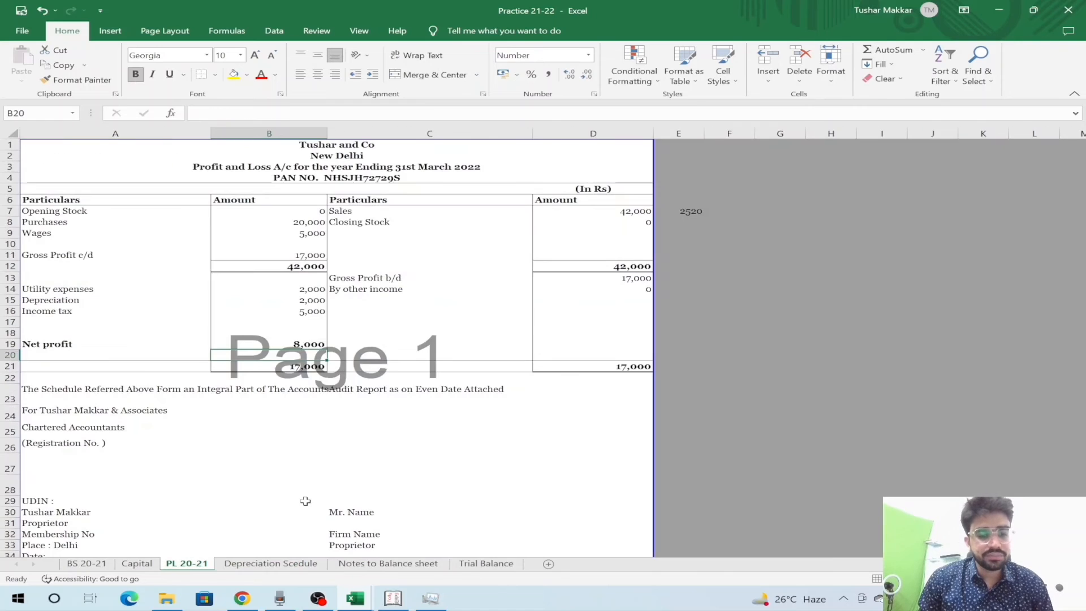
key("Down")
key("Down")
key("Down")
key("ctrl+Page_Up")
key("ctrl+Page_Up")
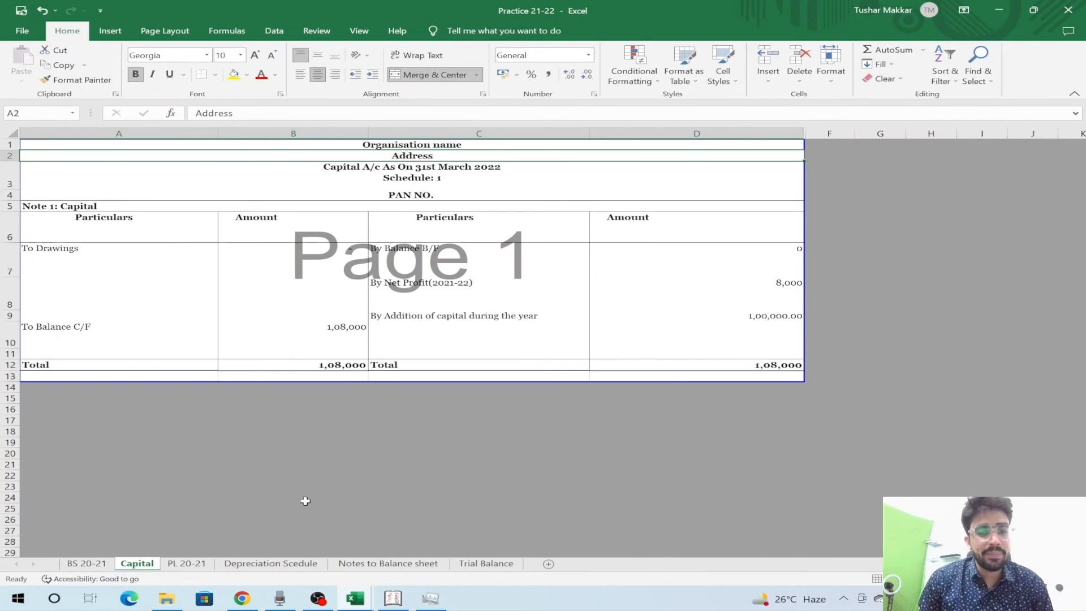
key("Down")
key("Down")
key("Down")
key("Down")
key("Down")
key("Down")
key("Down")
key("Down")
key("Down")
key("Down")
key("Down")
key("Down")
key("Down")
key("Down")
key("Down")
key("Down")
key("Down")
key("Down")
key("Down")
key("Down")
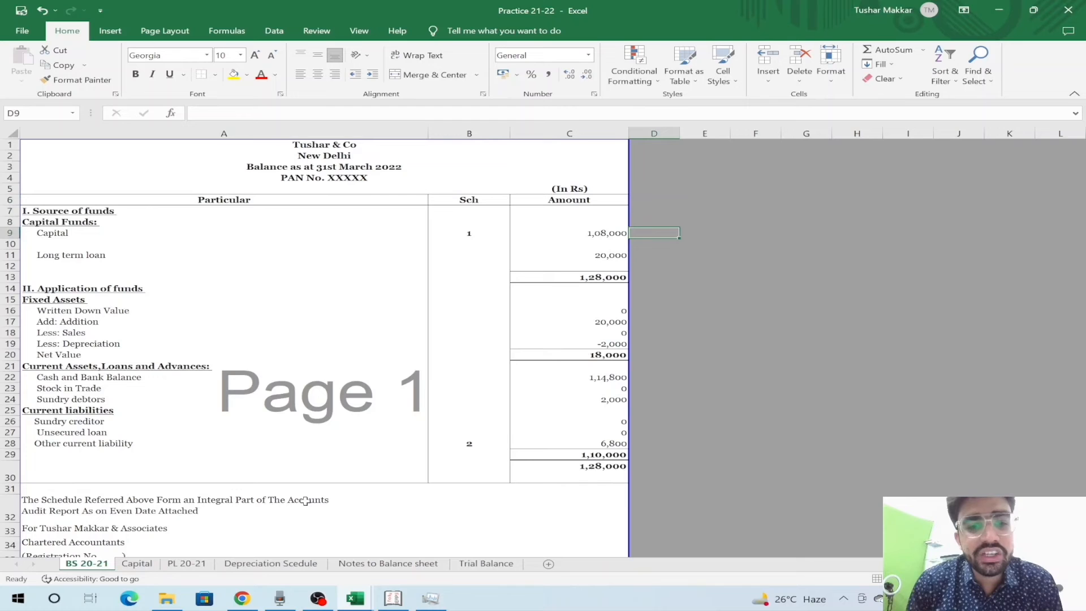
key("Down")
key("Down")
key("Down")
key("Down")
key("Down")
key("Down")
key("Down")
key("Down")
key("Down")
key("Down")
key("Down")
key("Down")
key("Down")
key("Down")
key("Down")
key("Down")
key("Down")
key("Down")
key("Down")
key("Down")
key("Left")
key("Left")
key("Up")
key("Up")
key("Up")
key("Up")
key("Up")
key("Up")
key("Up")
key("Up")
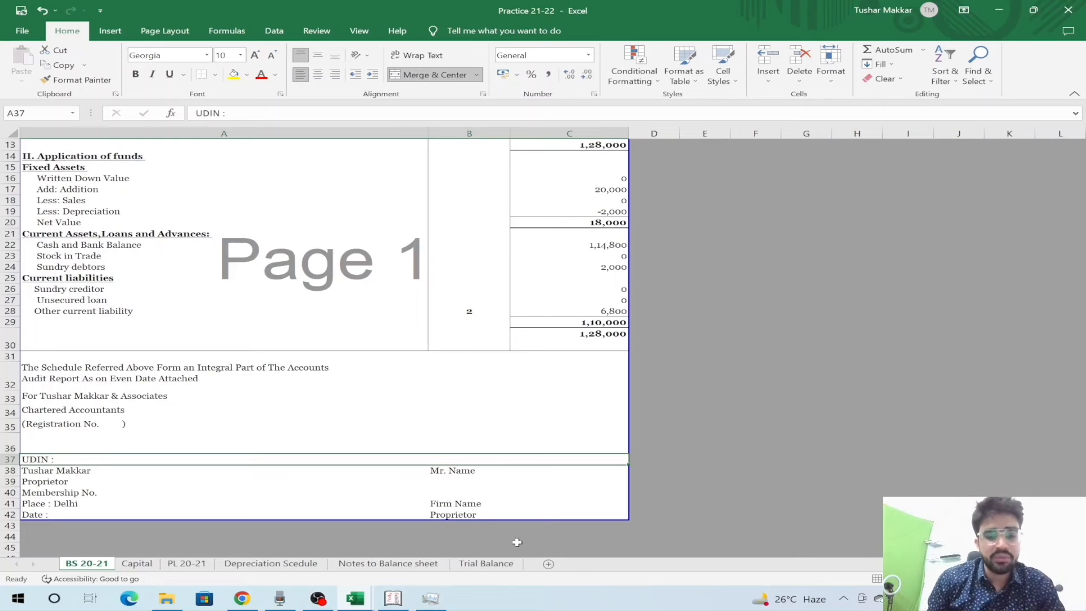
left_click(500, 565)
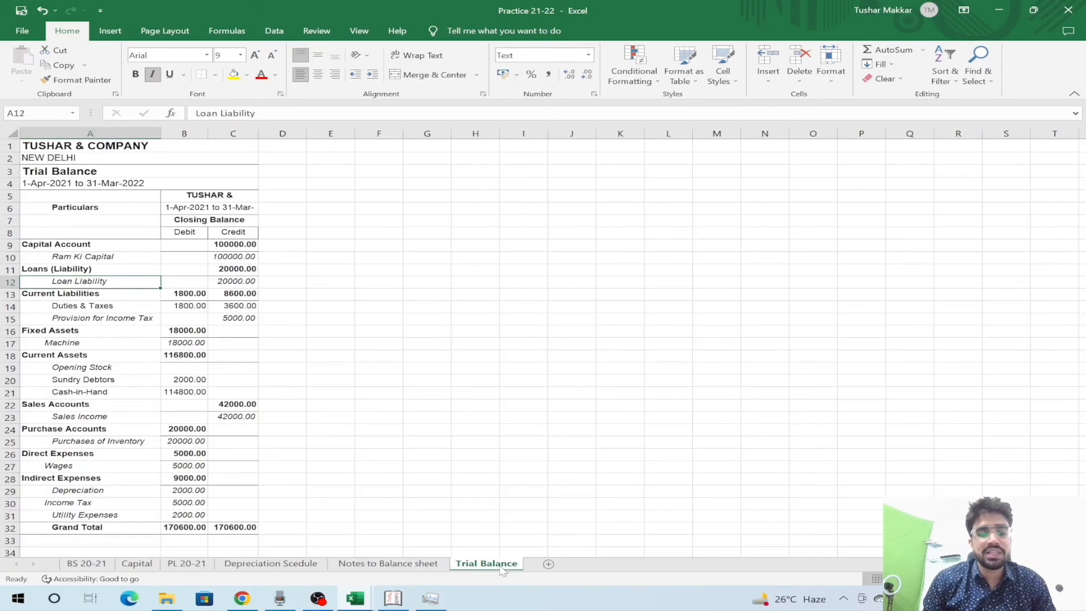
- Add a new worksheet named 'Out of the books'
left_click(550, 564)
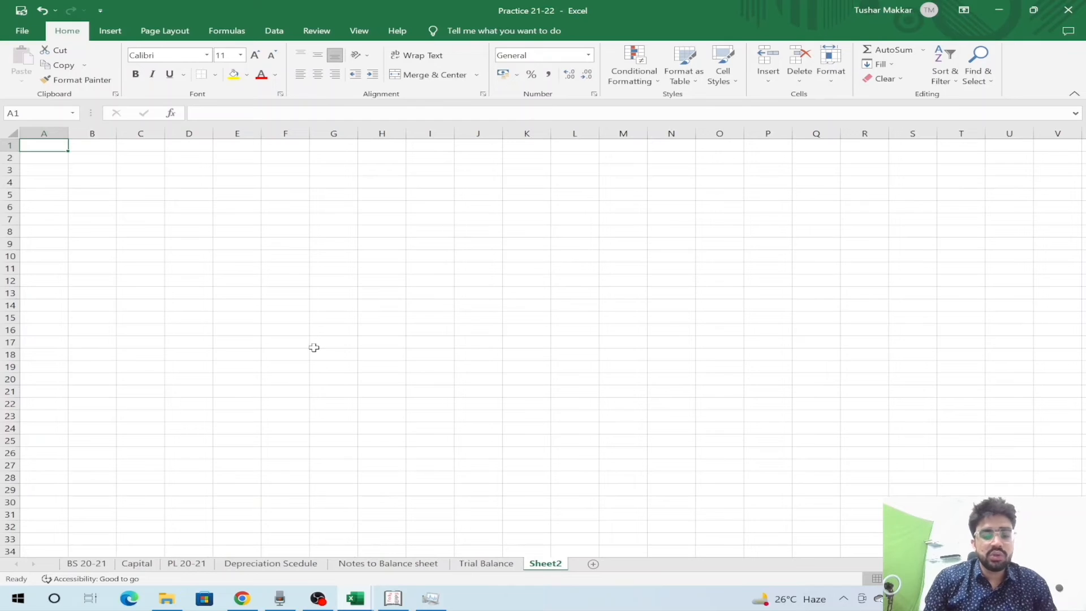
double_click(545, 564)
type("Out of")
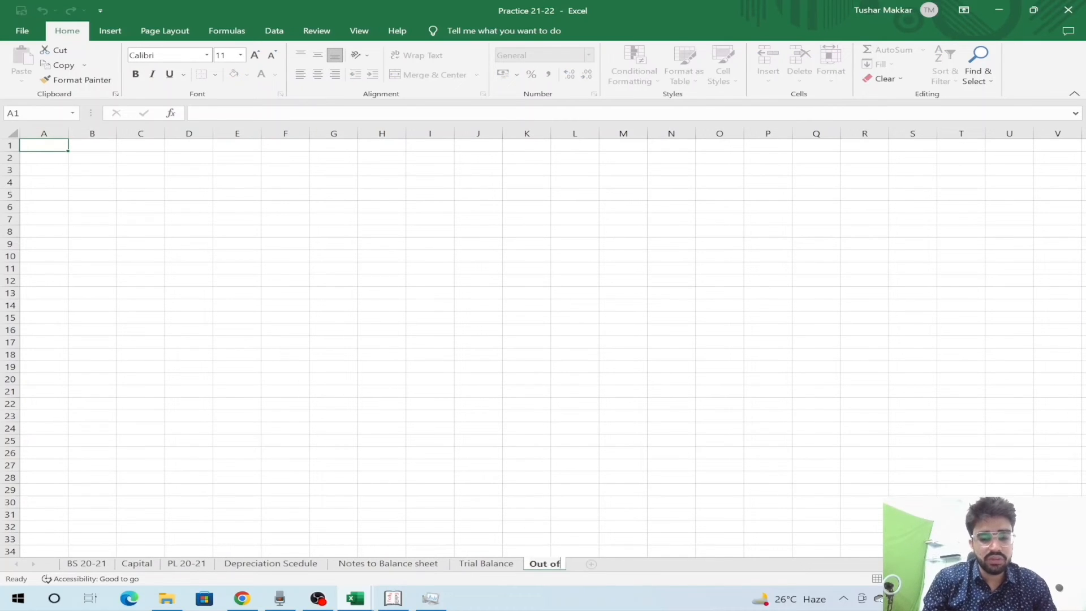
type(" the books")
key("Return")
key("Down")
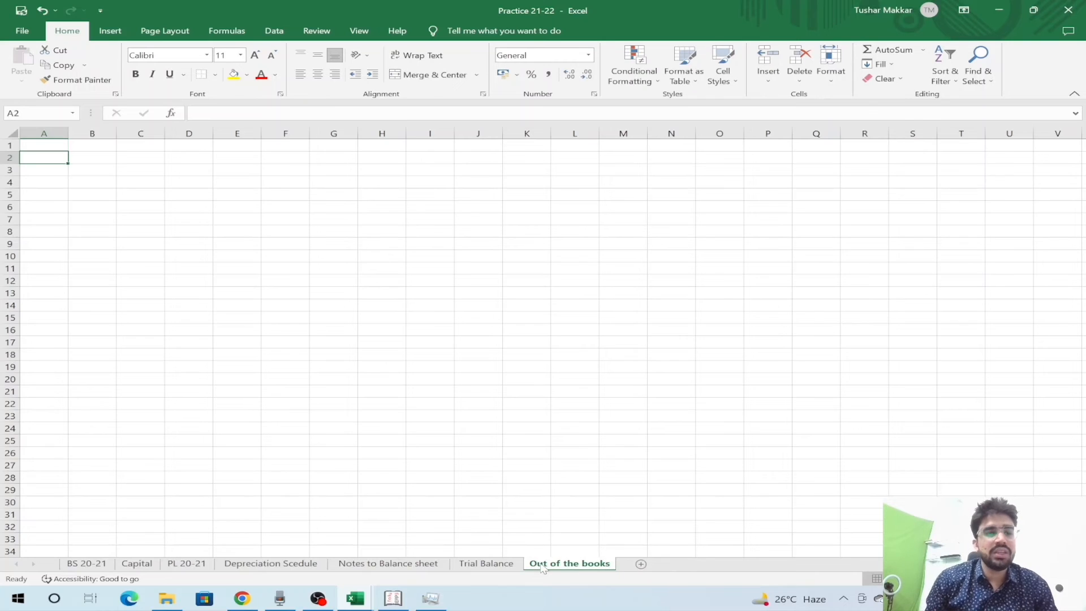
key("Right")
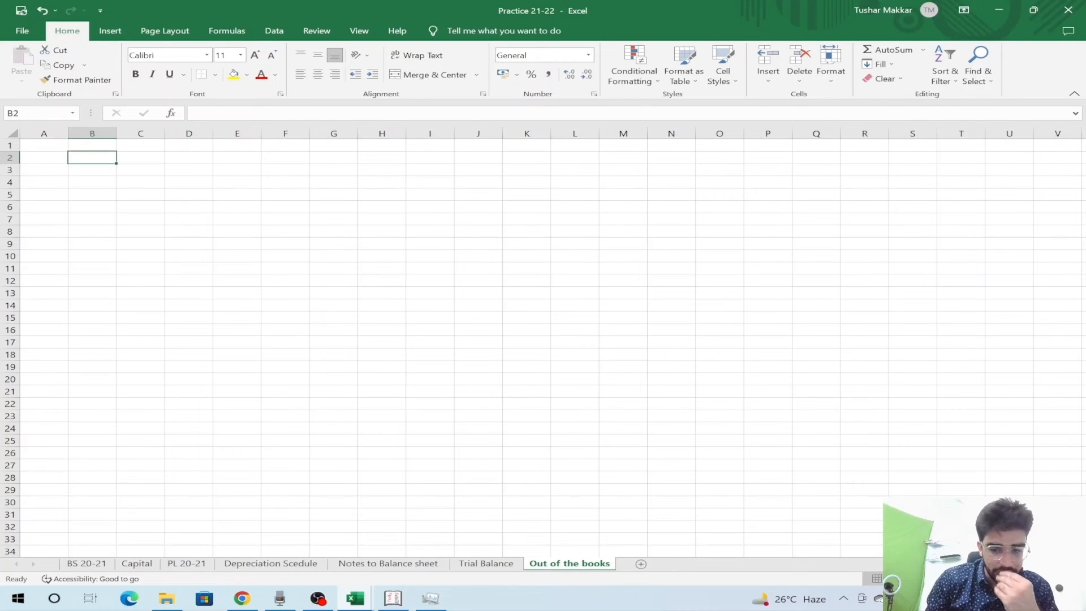
- Enter serial number 1, the heading 'Expenses ka provision' and the label 'Audit fees'
scroll(737, 456, "up", 2)
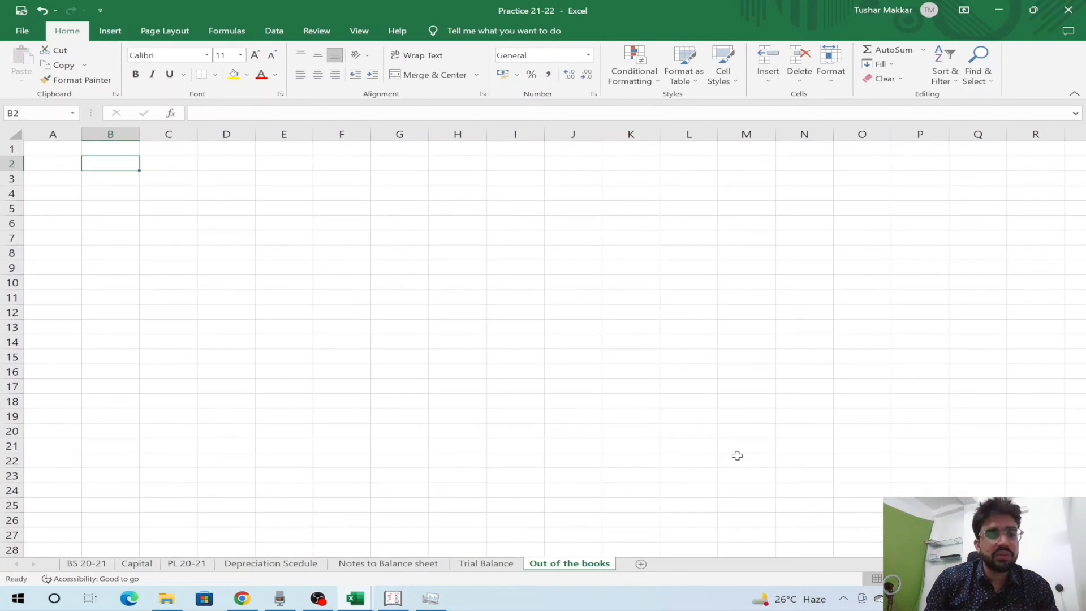
type("1")
key("ctrl+Return")
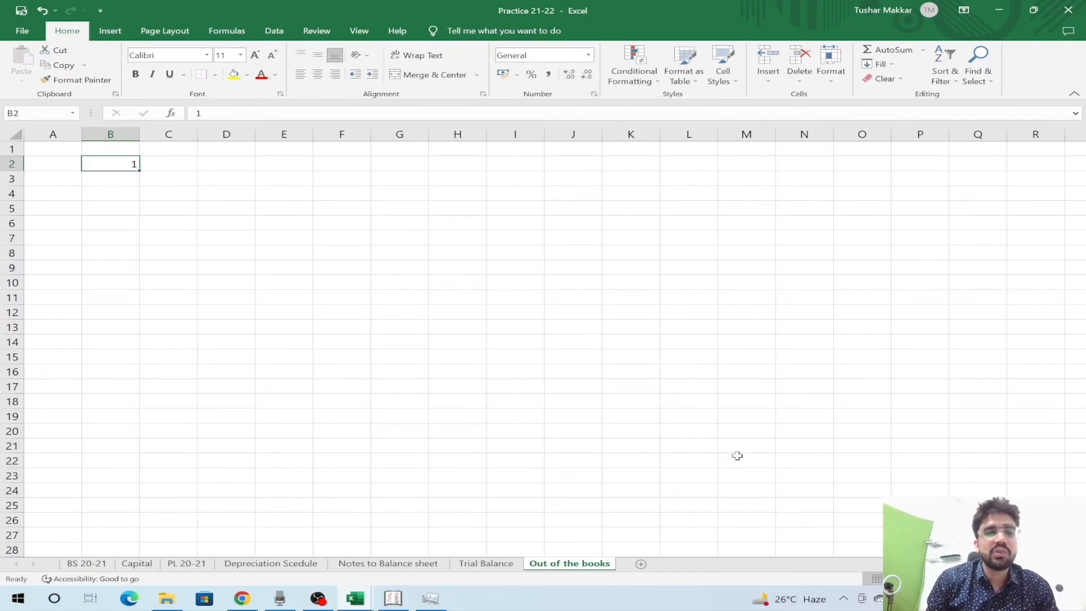
key("Right")
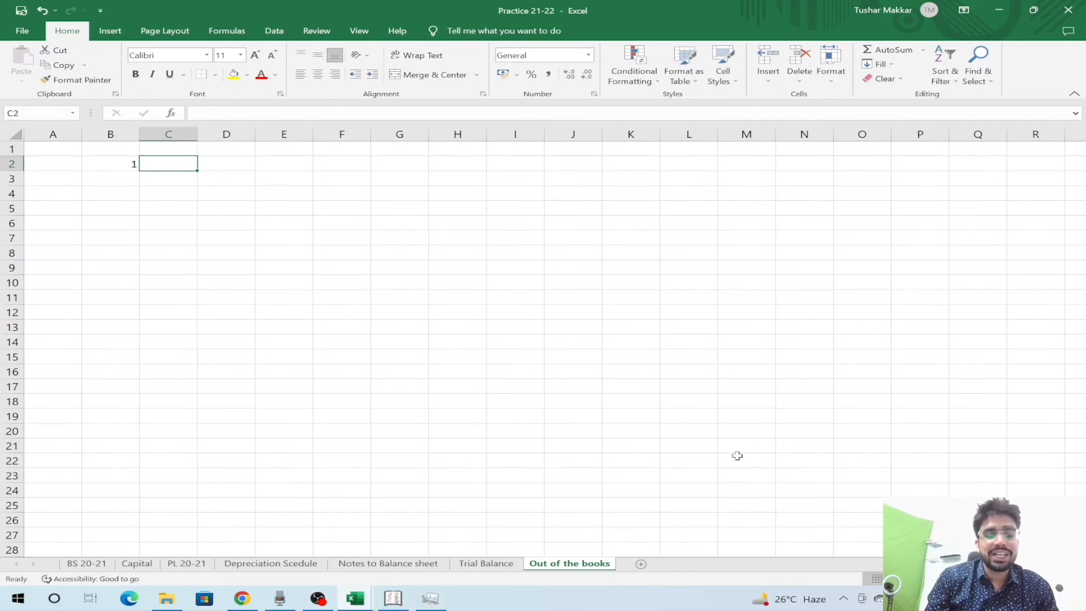
type("Expenses ka provision")
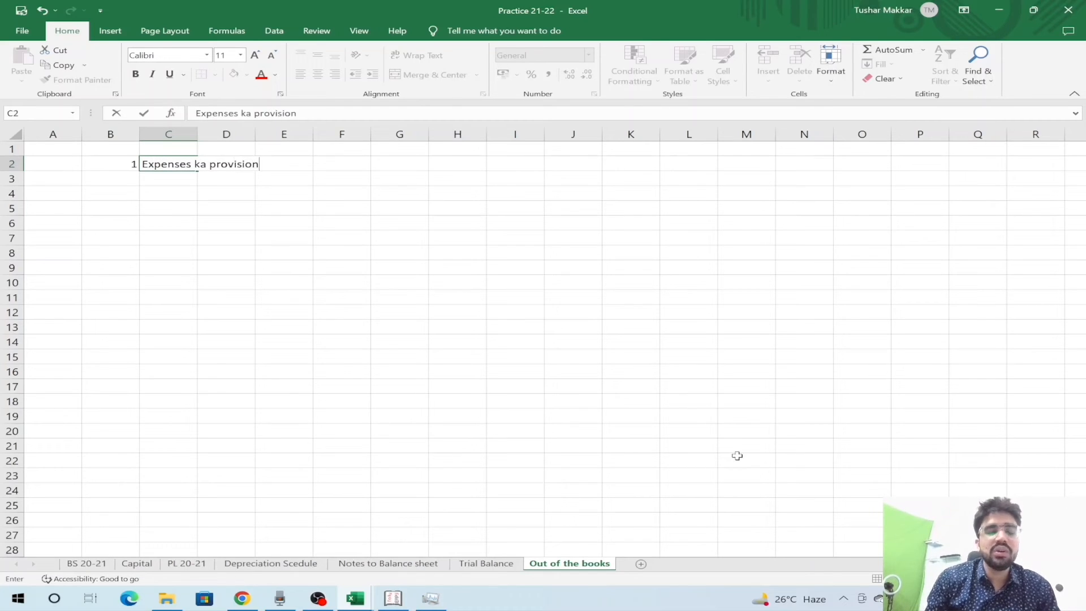
key("Return")
key("Return")
type("Audit fees")
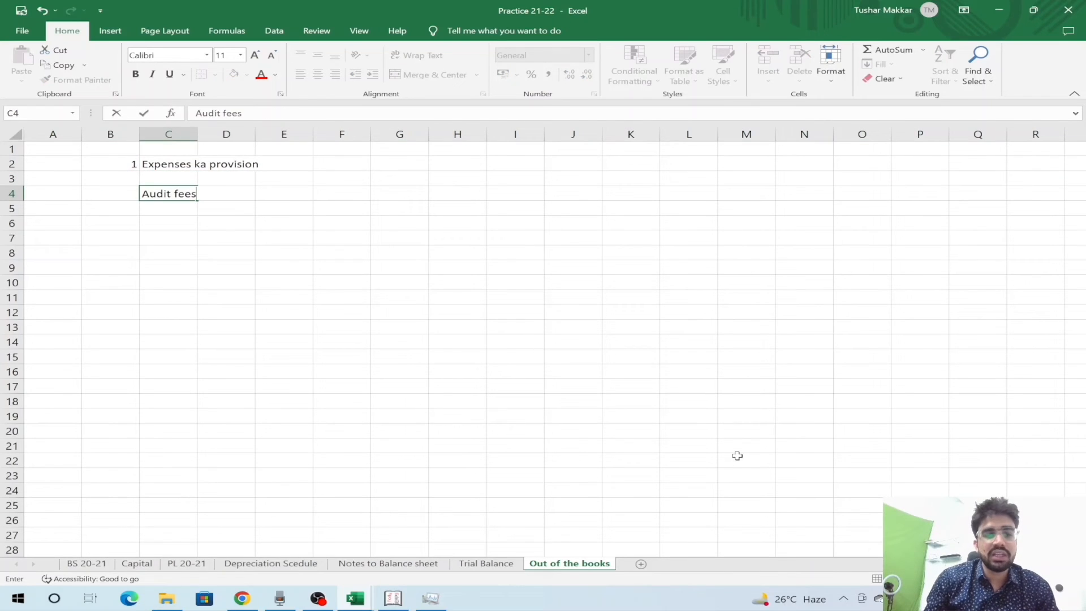
key("Return")
- Write the journal lines 'Audit fees A/c' in C6 and 'To Audit fees payables' in C7
key("Up")
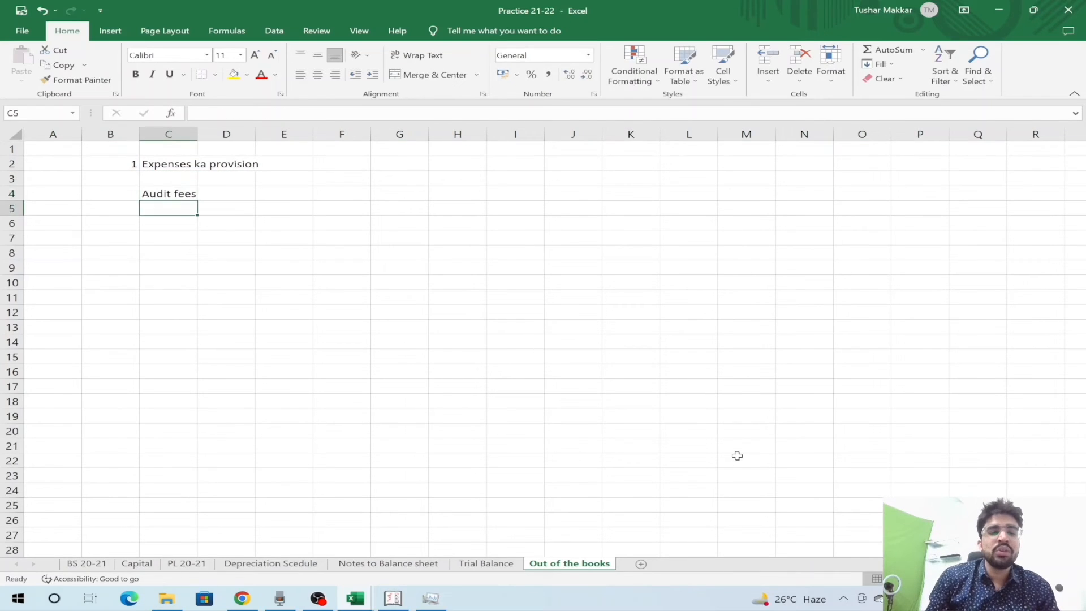
key("Down")
key("Down")
key("Down")
key("Up")
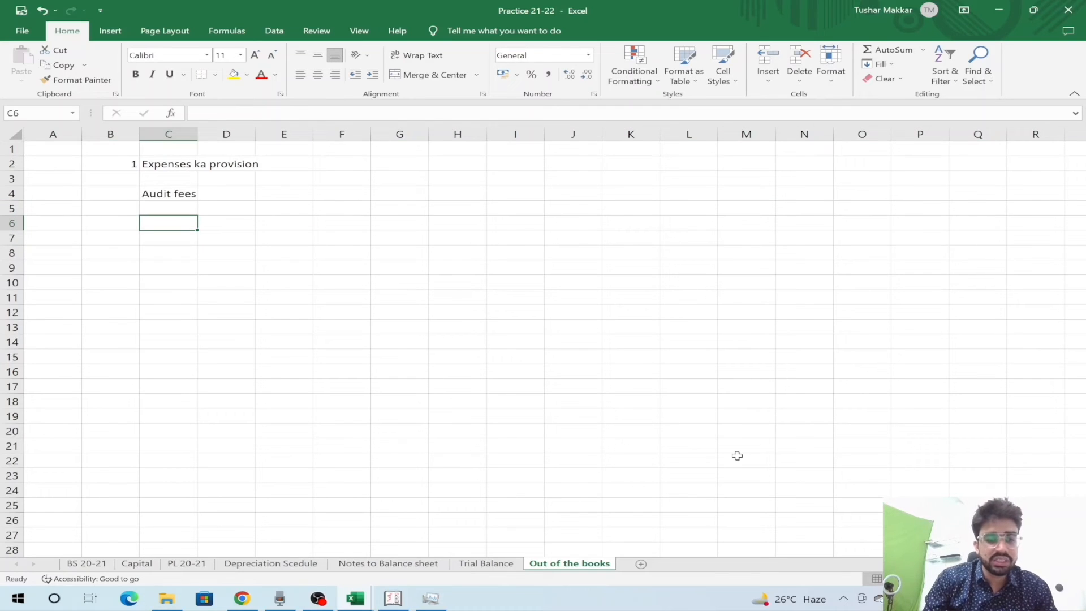
type("Audit fee")
type("s A")
key("BackSpace")
type("A")
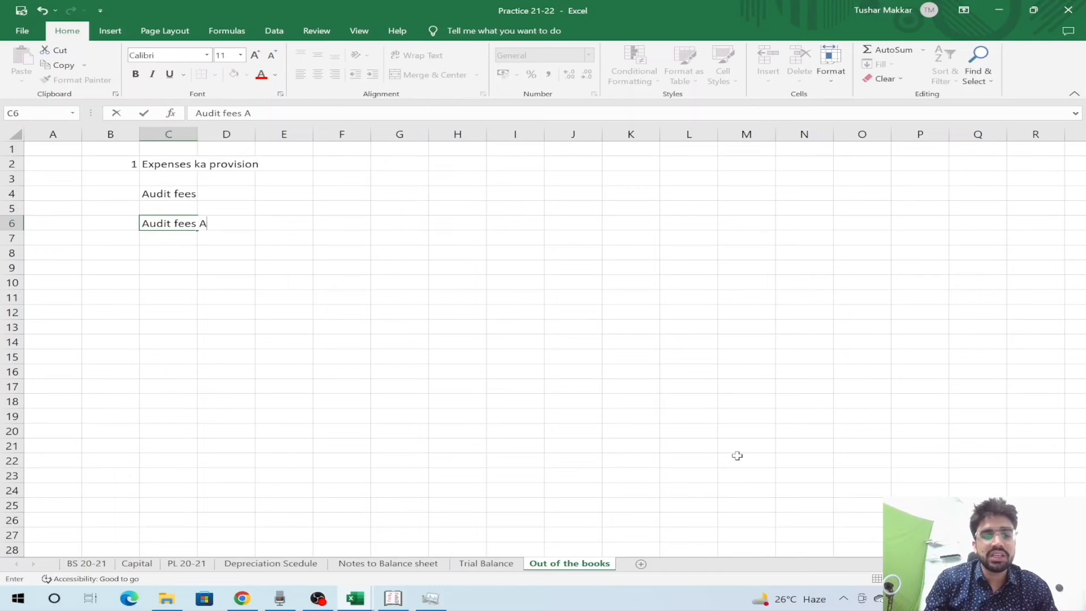
type("/c")
key("Return")
type("To ")
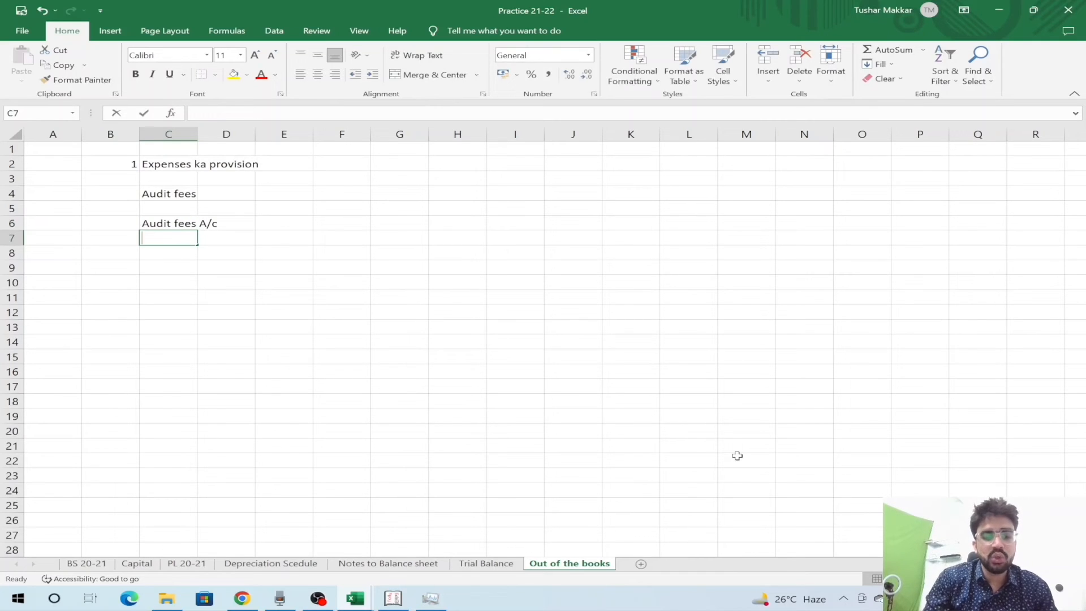
type("Audit fees [pa")
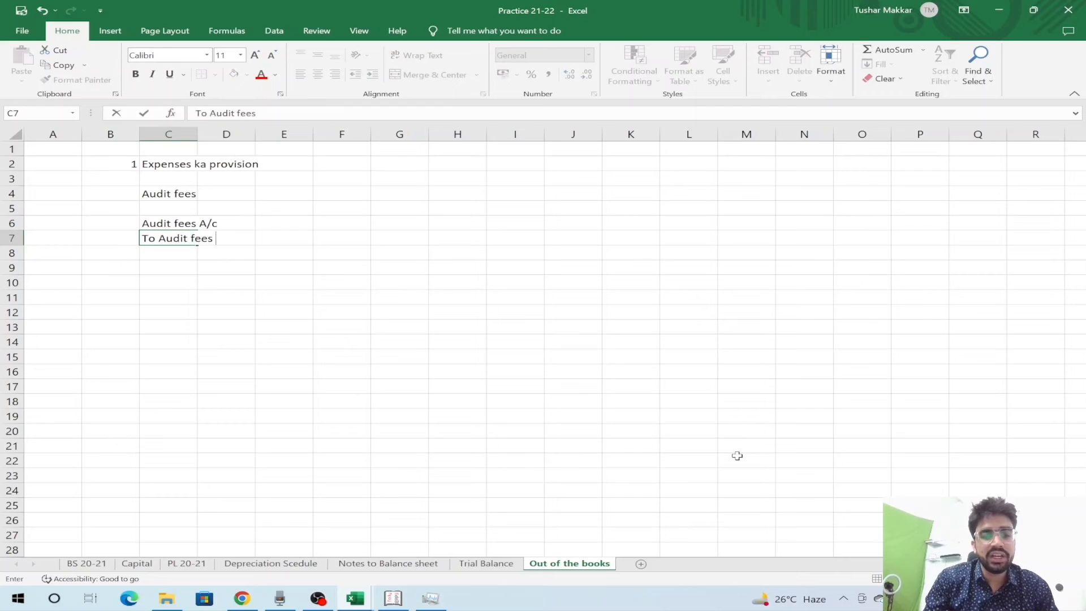
key("BackSpace")
key("BackSpace")
key("BackSpace")
type("payables")
key("Return")
- Label the debit line Expenses in B6 and the payables line Liability in B7
key("Up")
key("Up")
key("Left")
type("Expenses")
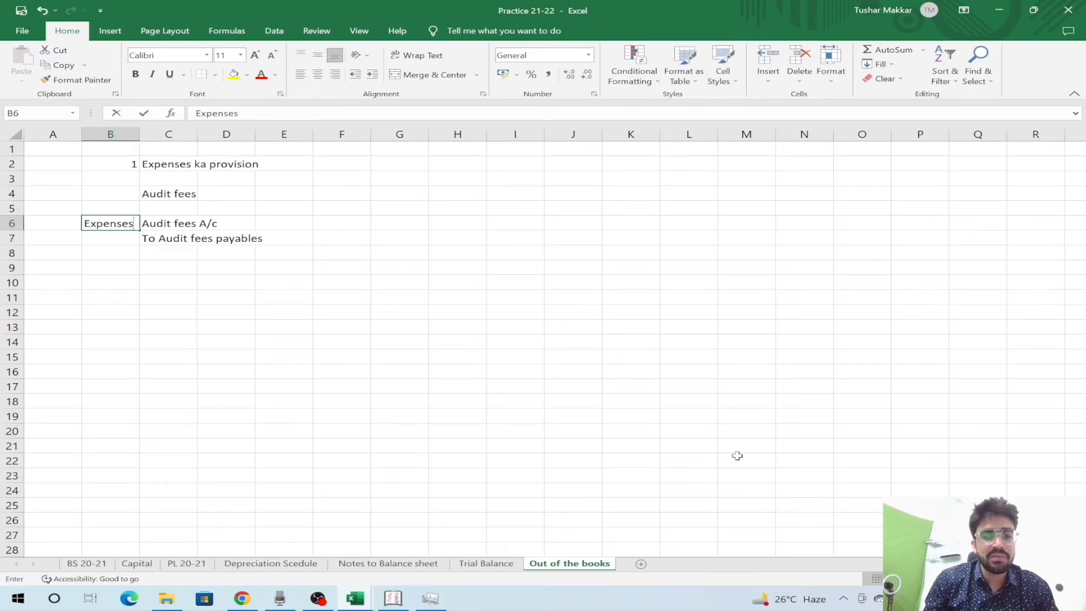
key("Return")
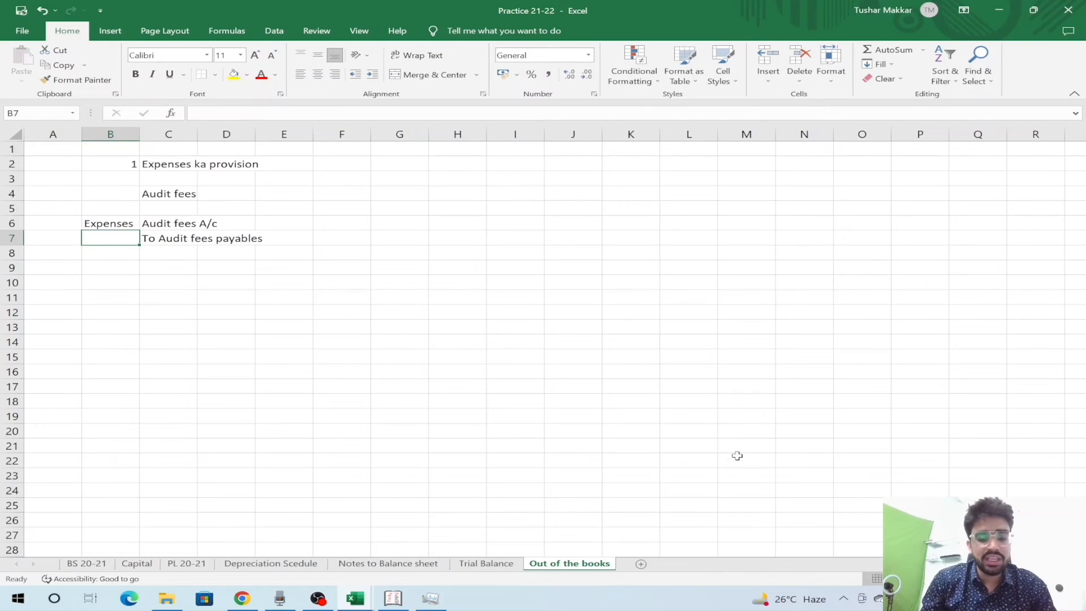
type("Liability")
key("ctrl+Return")
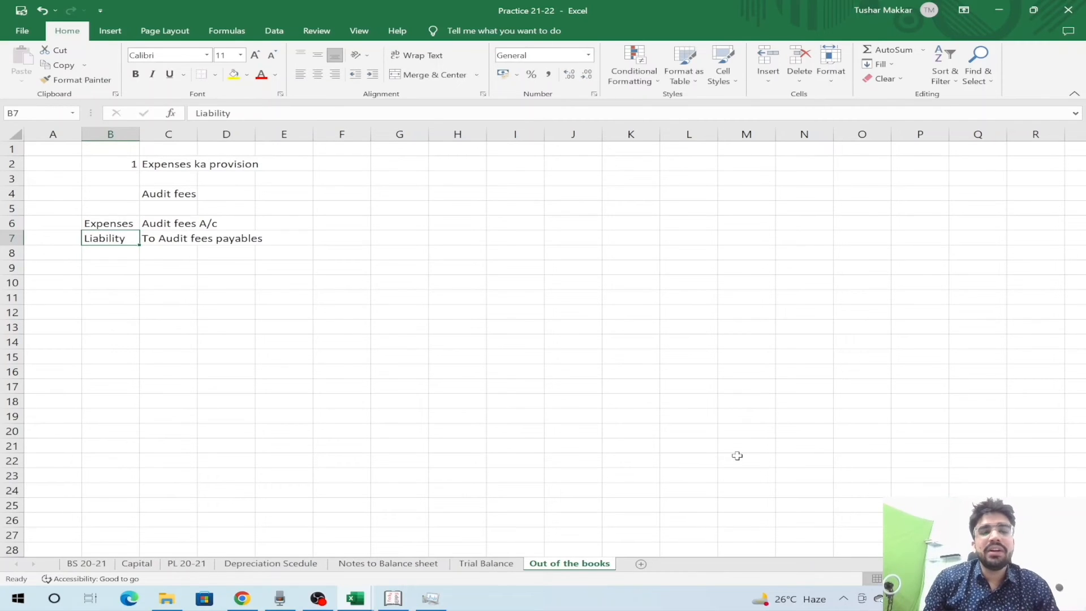
- Autofit column C to its longest entry with Alt+H,O,I
key("Right")
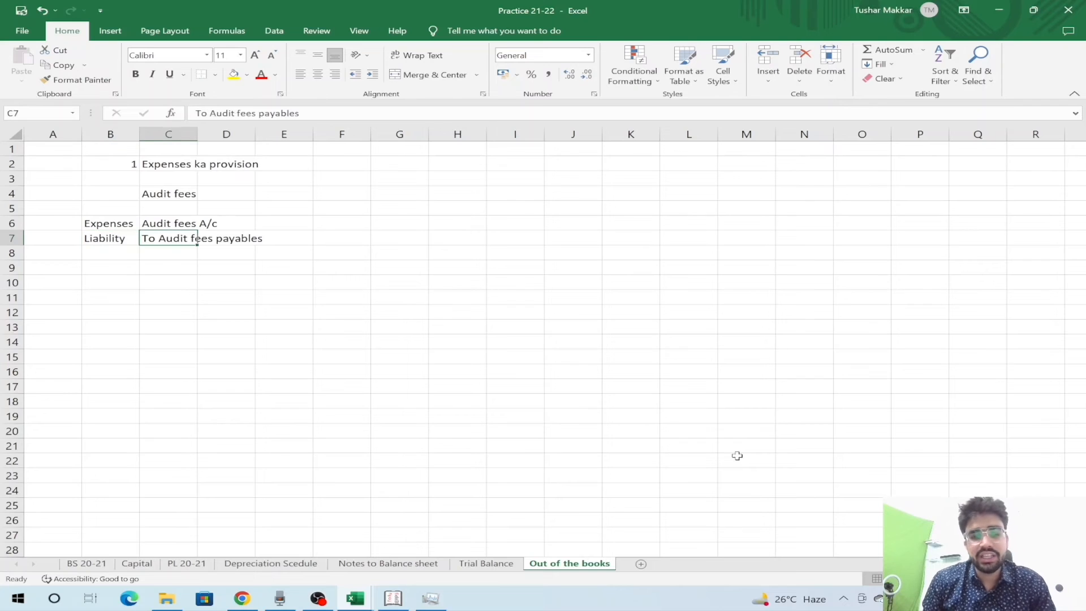
key("alt")
key("h")
key("o")
key("i")
key("Right")
- Enter 10000 as the debit in E6 and the matching credit =E6 in F7
key("Up")
key("Up")
key("Right")
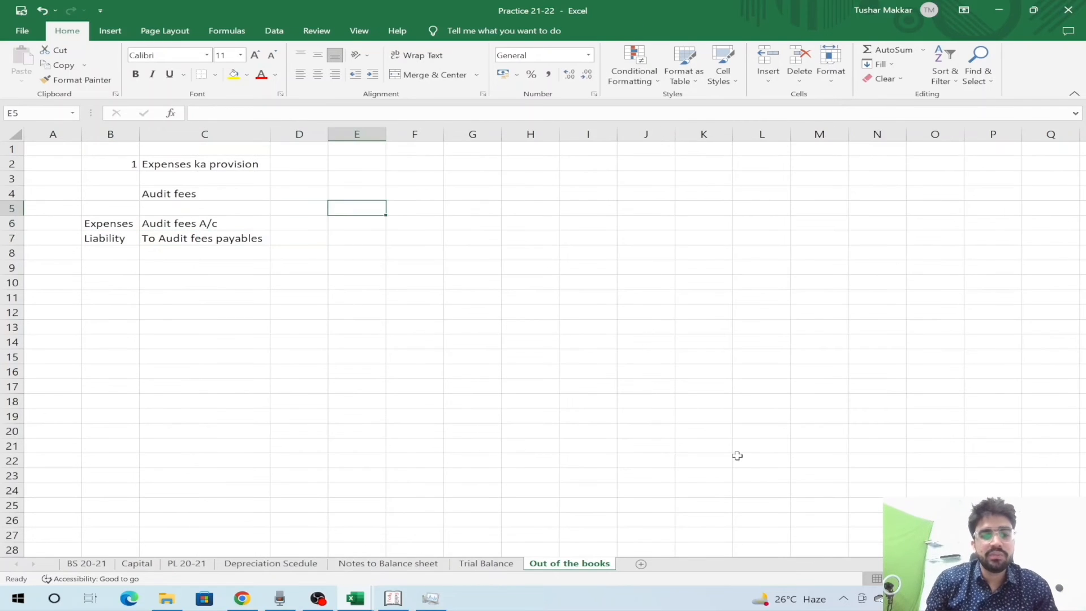
key("Down")
type("1000")
key("Right")
key("Left")
type("10000")
key("Right")
key("Down")
type("=")
key("Up")
key("Left")
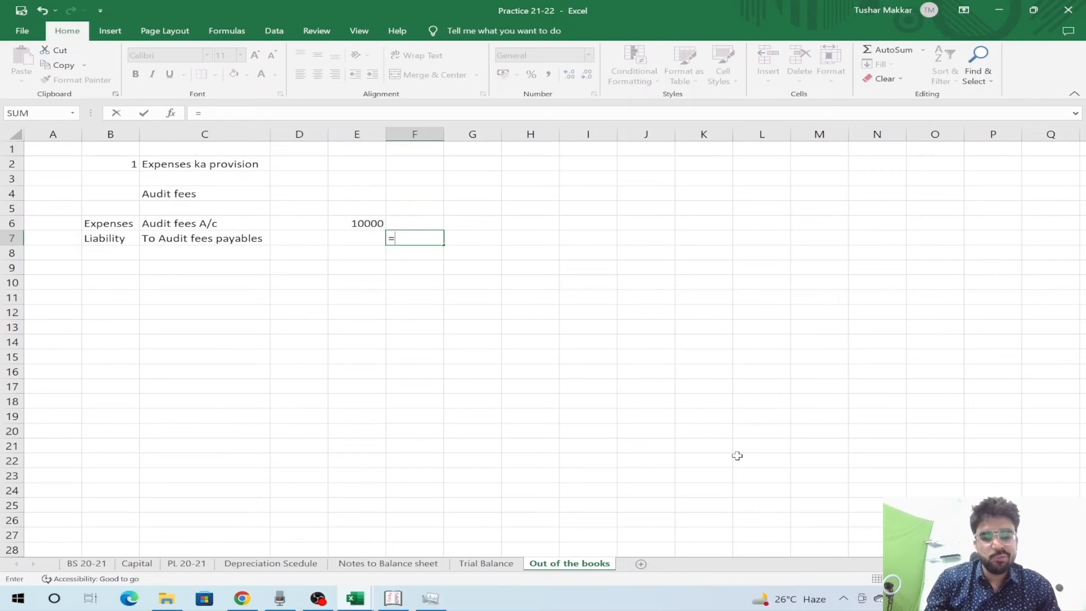
key("Return")
- Select the debit and credit rows of the entry, then move to C9 for the next entry
key("Up")
key("Left")
key("Left")
key("Up")
key("Right")
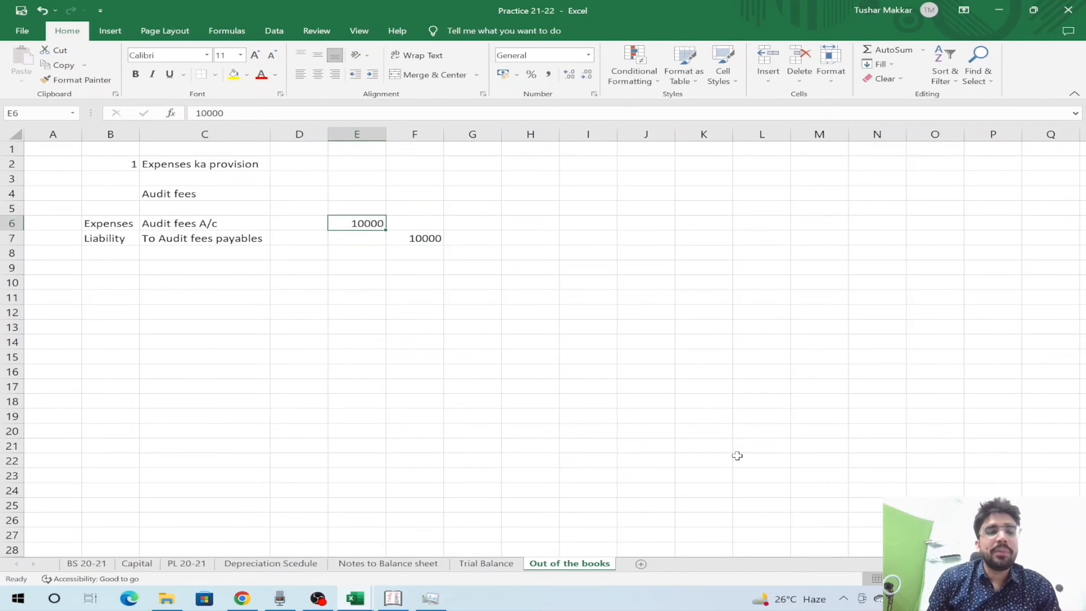
key("shift+space")
key("Down")
key("shift+space")
key("shift+BackSpace")
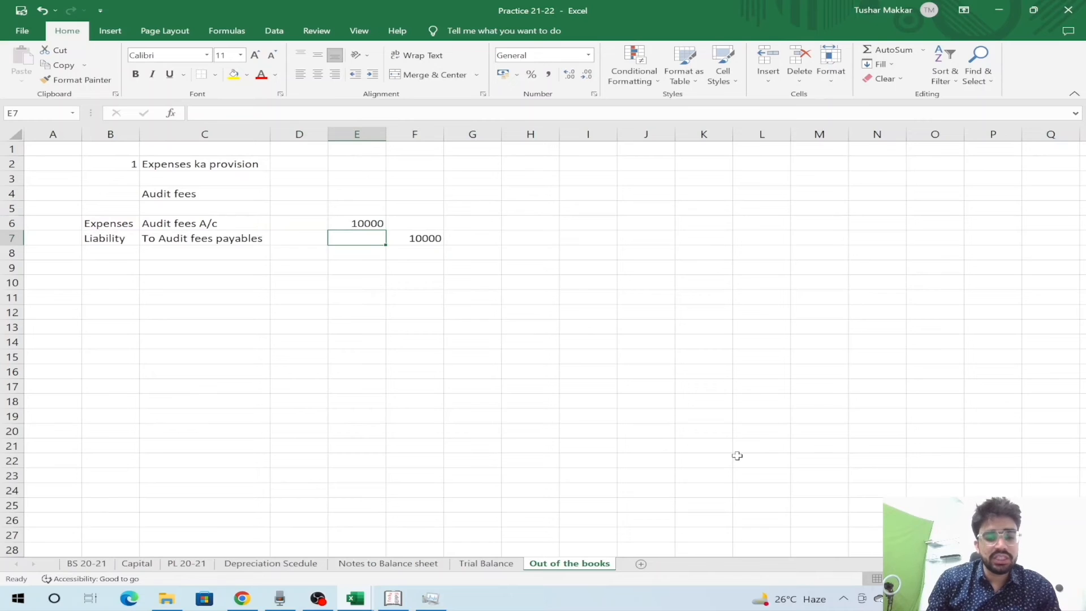
key("Down")
key("Down")
key("Down")
key("Left")
key("Left")
key("Left")
key("Up")
key("Right")
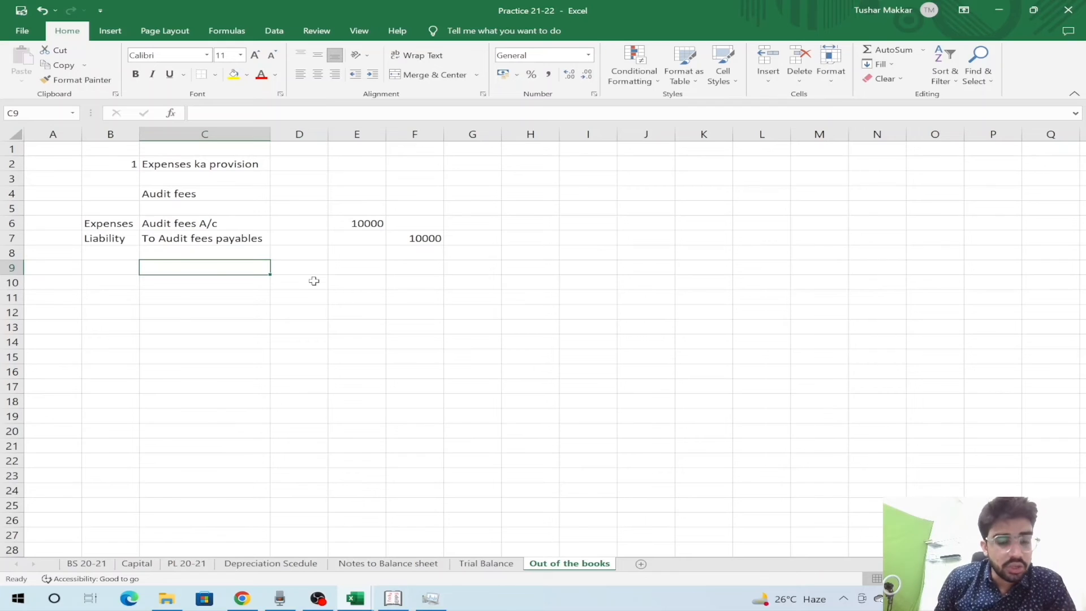
- Enter 'Purchase' in C9 and the 'To' supplier credit line in C10
type("Purchase")
key("Return")
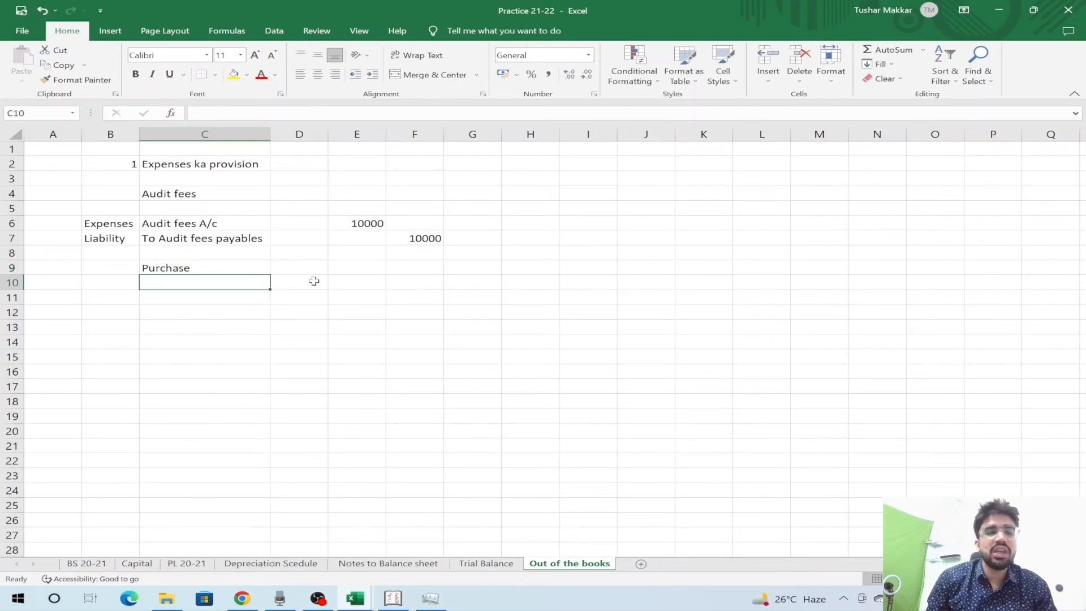
type("To")
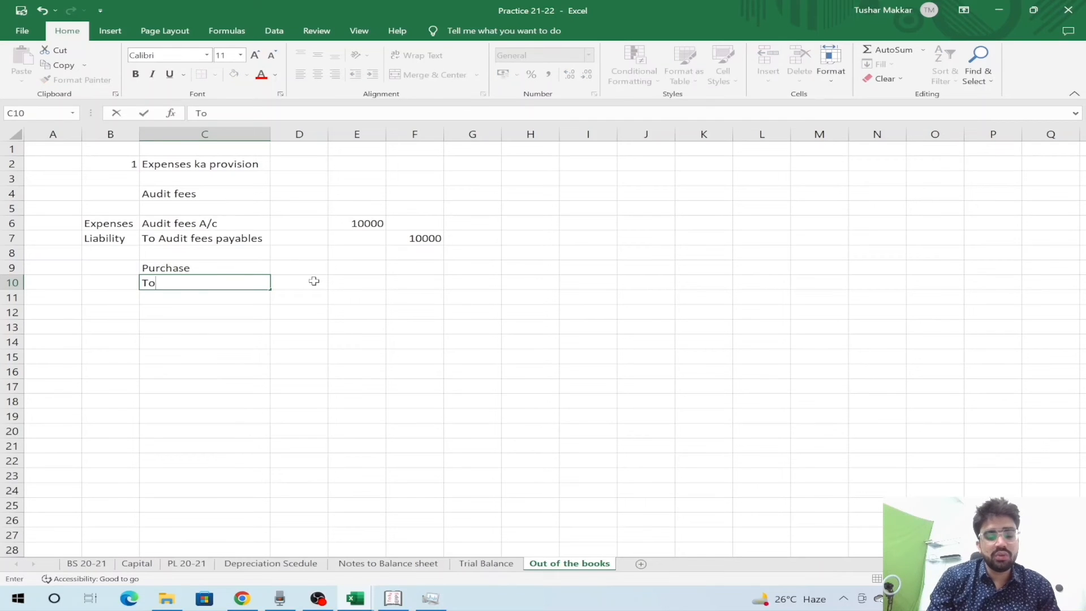
key("Return")
key("Up")
key("Up")
key("Down")
key("Up")
- Enter 2000 as the purchase debit in E9 and the supplier credit in F10
key("Right")
key("Right")
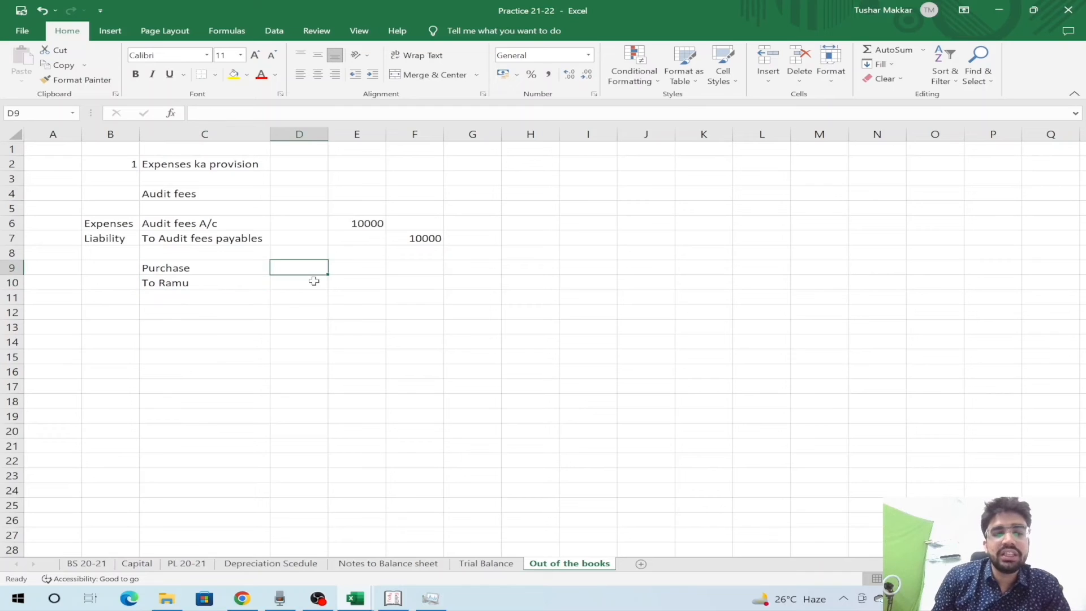
type("2000")
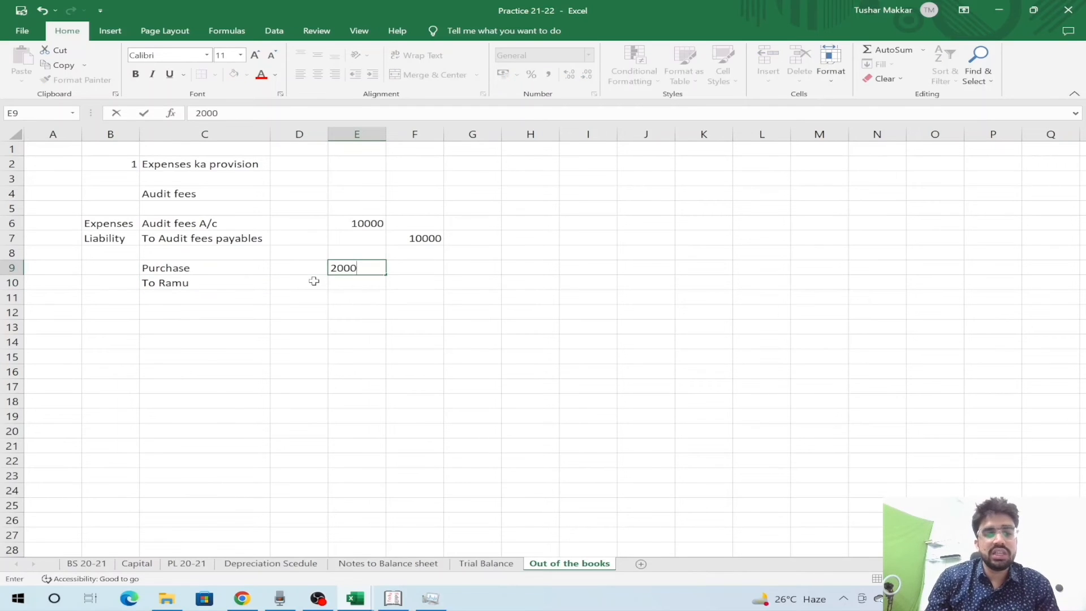
key("Return")
key("Right")
type("2000")
key("Return")
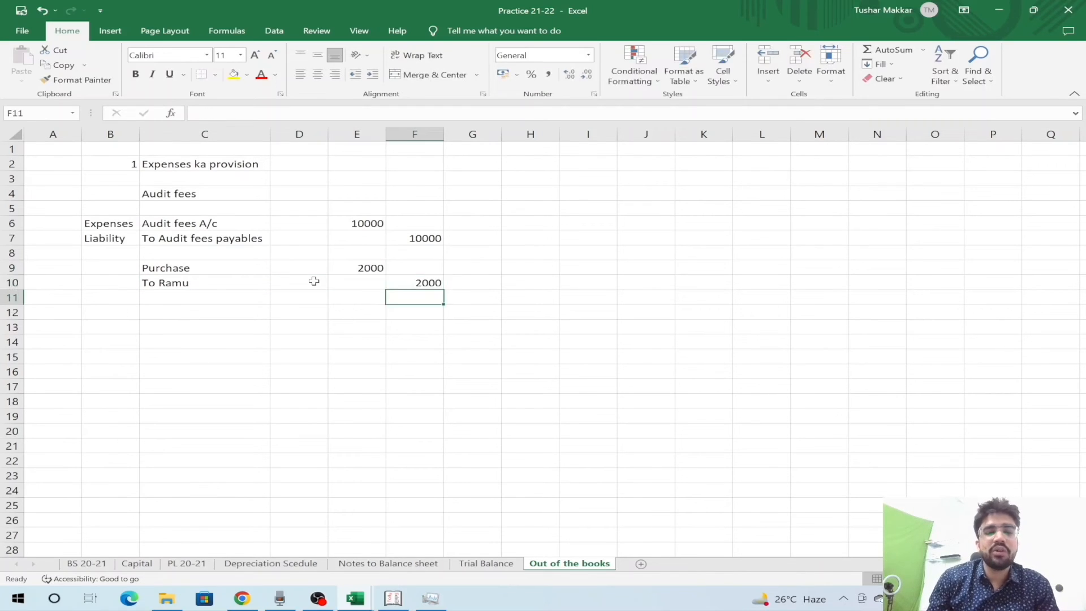
- Tag B9 Assets, change C9 to 'Purchase (Inventory)', and tag B10 Liability
key("Left")
key("Left")
key("Left")
key("Up")
key("Up")
key("Left")
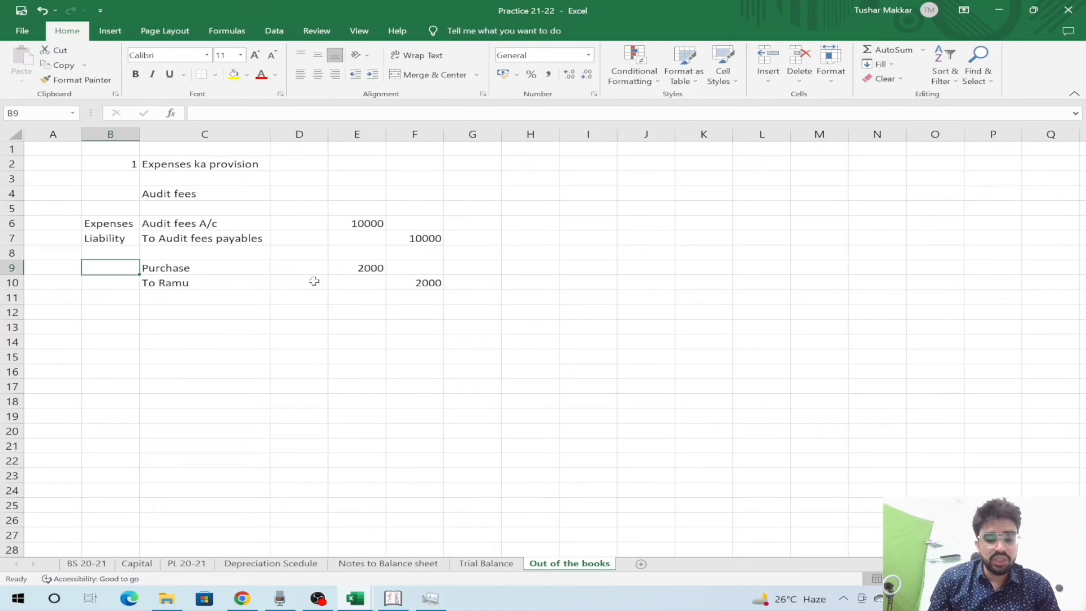
type("Assets")
key("Tab")
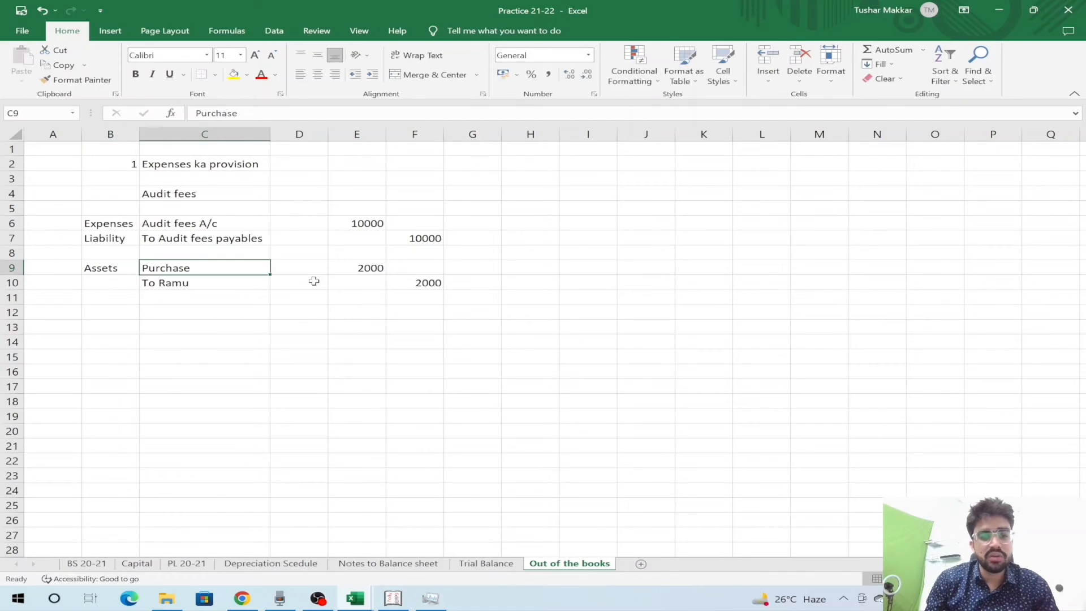
key("F2")
type("(Inventory")
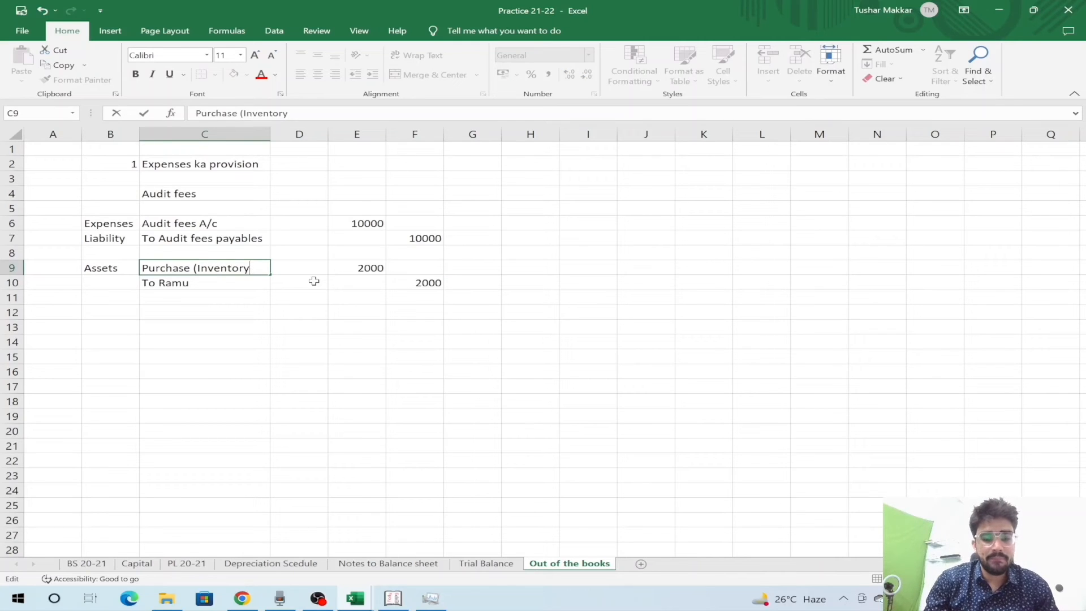
type(")")
key("Return")
key("Left")
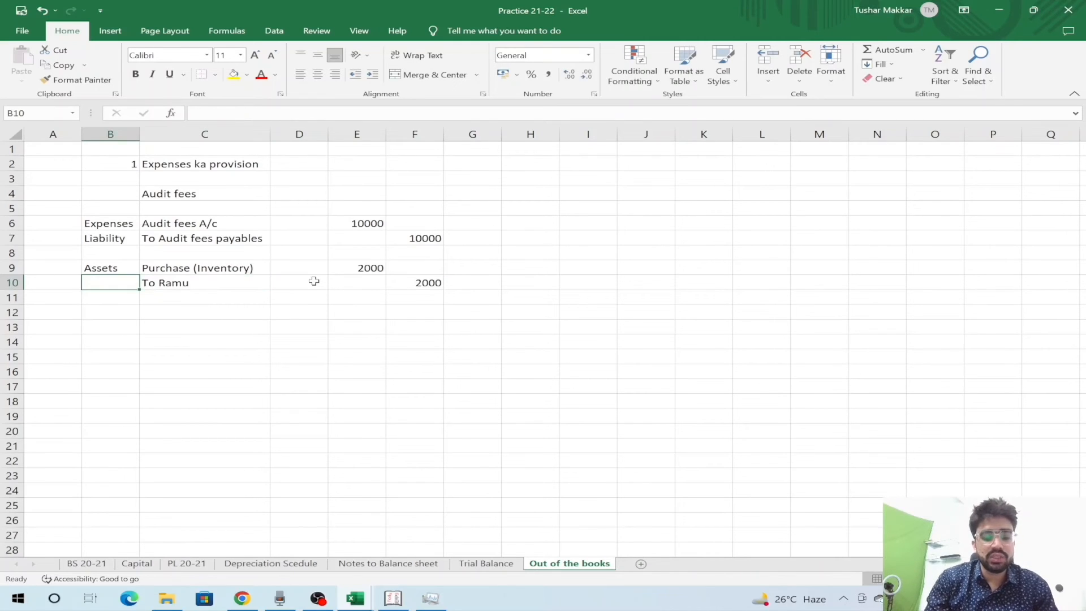
type("Liab")
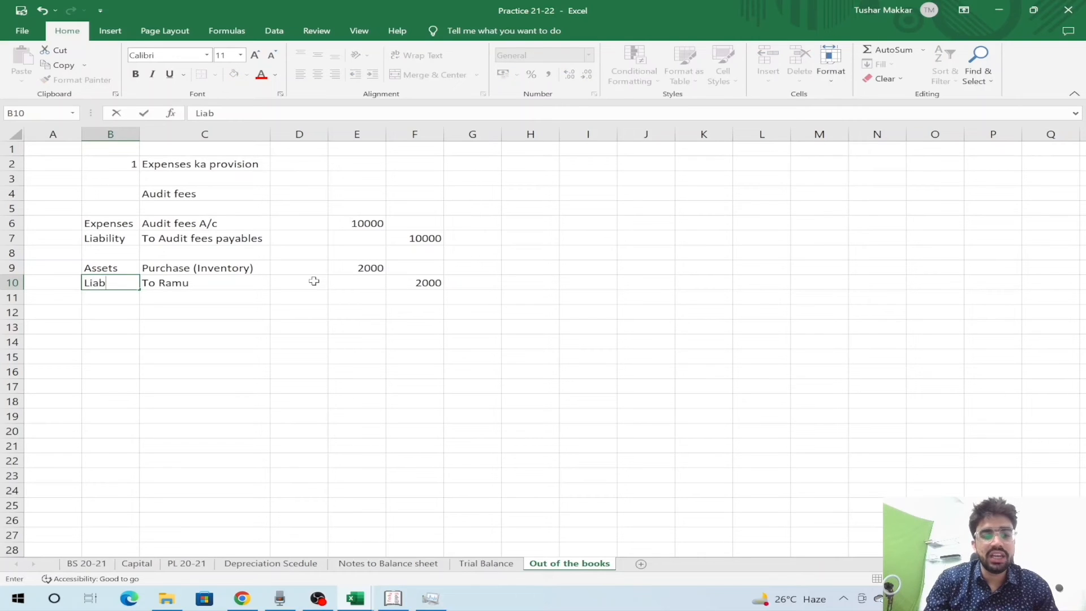
type("ility")
key("Return")
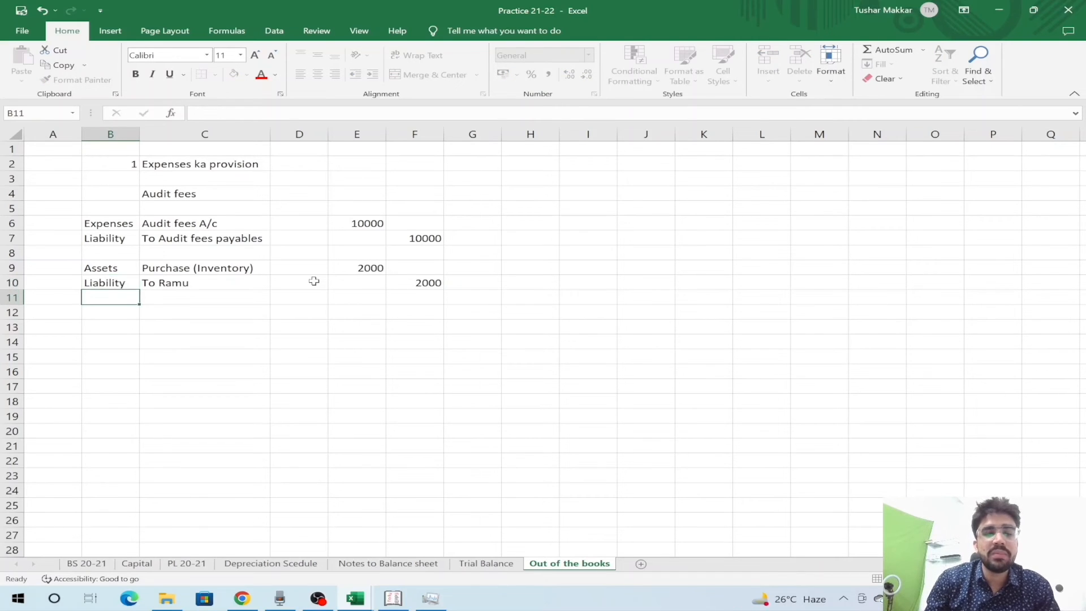
- Check the 2000 purchase amount in E9 and move below the finished entries
key("Right")
key("Right")
key("Up")
key("Up")
key("Down")
key("Right")
key("Left")
key("Left")
key("Up")
key("Right")
key("Right")
key("Left")
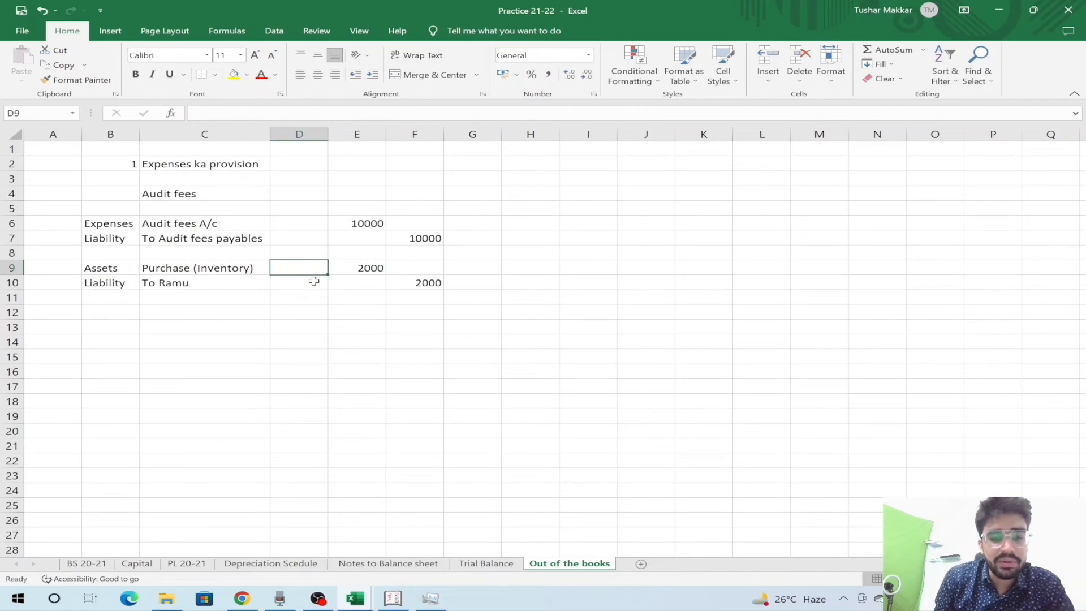
key("Left")
key("Down")
key("Down")
key("Down")
key("Down")
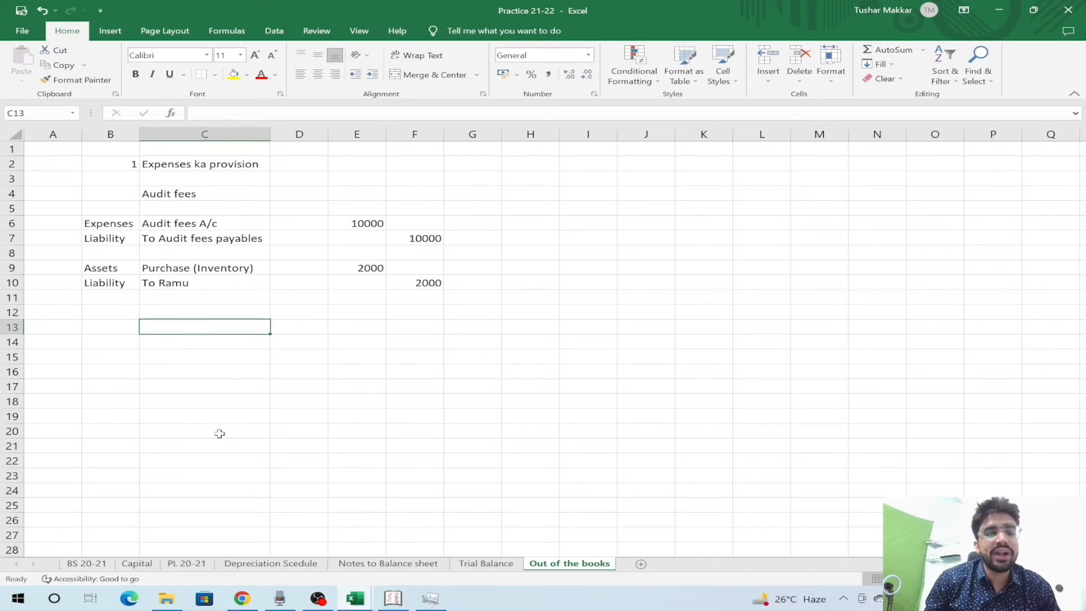
- On PL 20-21, add 'Out of the books'!E9 to the Purchases formula in B8
left_click(186, 563)
key("Up")
key("Up")
key("Up")
key("Up")
key("Up")
key("Up")
key("Up")
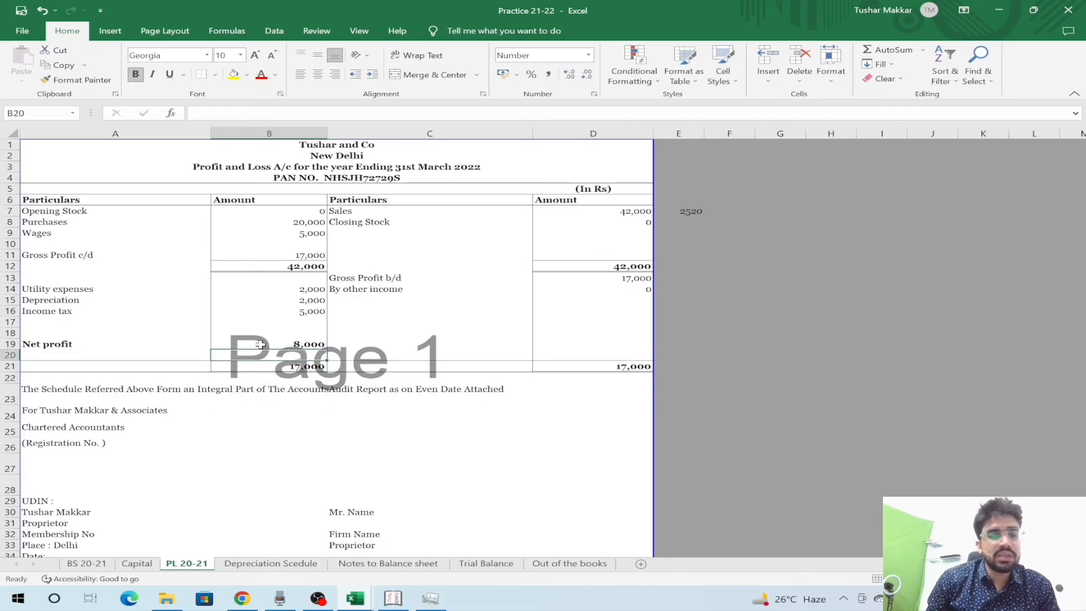
key("Up")
key("Up")
key("Up")
key("Up")
key("Up")
key("Up")
key("Up")
key("Up")
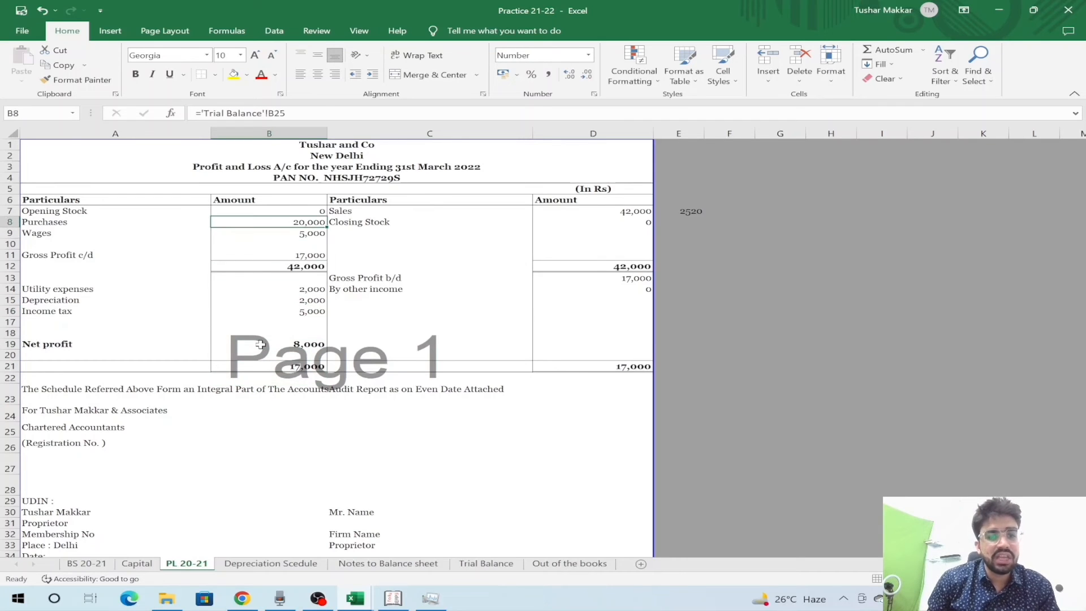
key("F2")
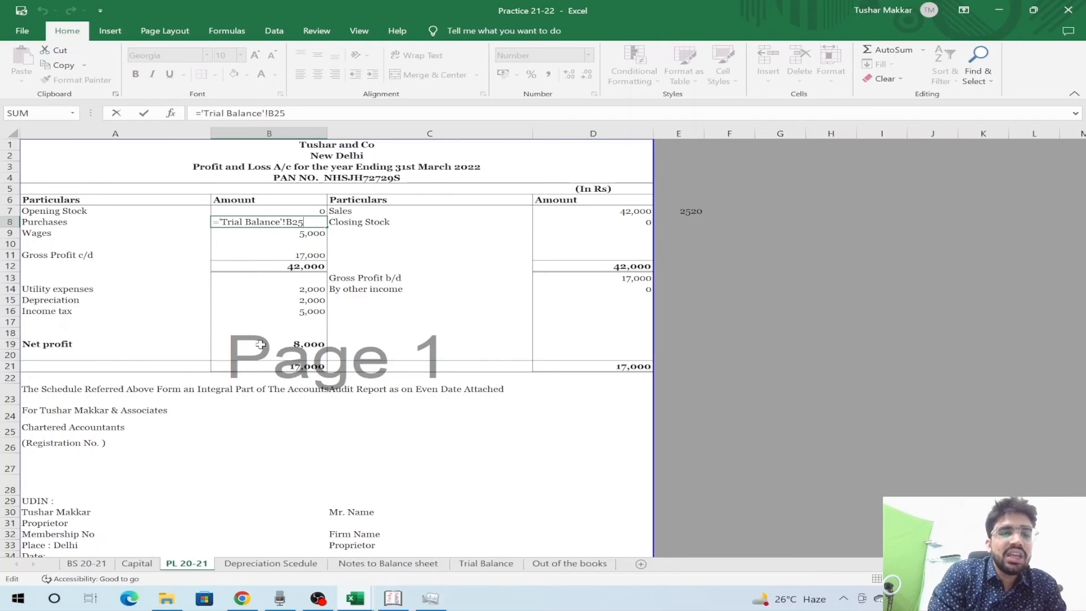
type("+")
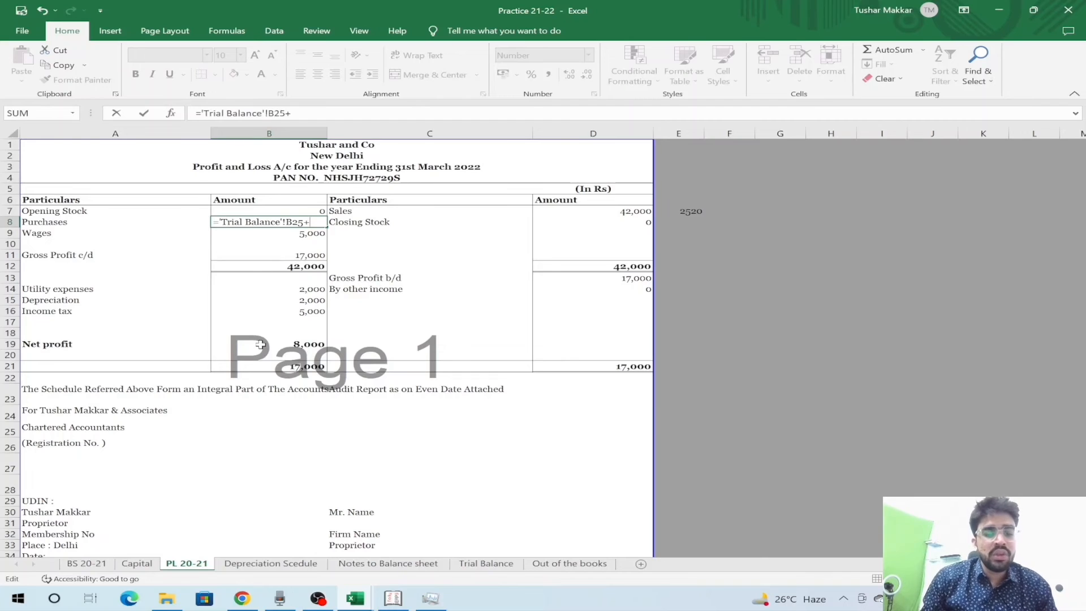
left_click(568, 564)
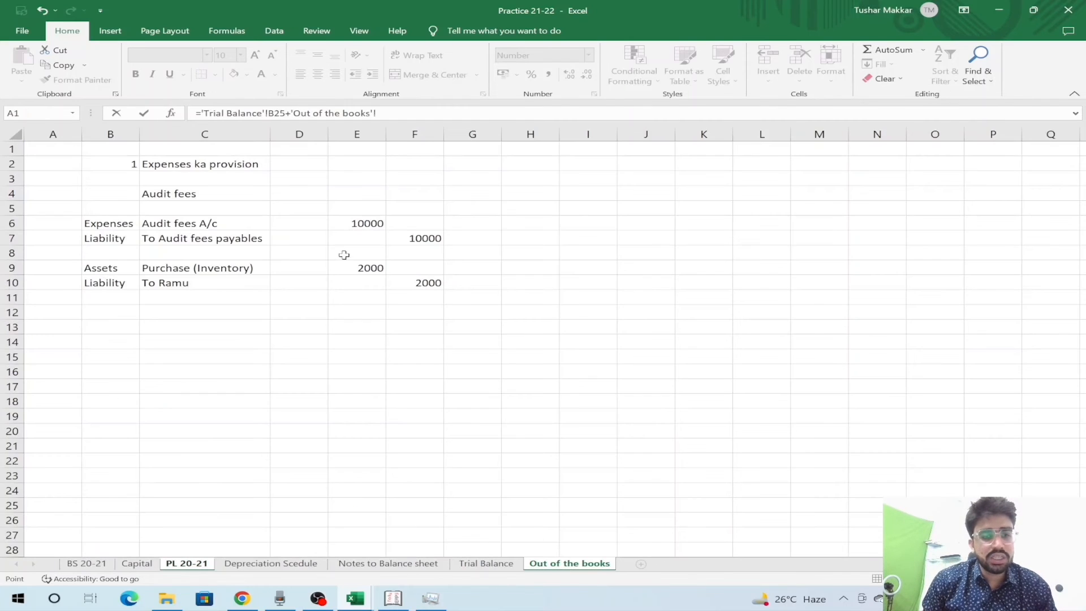
left_click(351, 268)
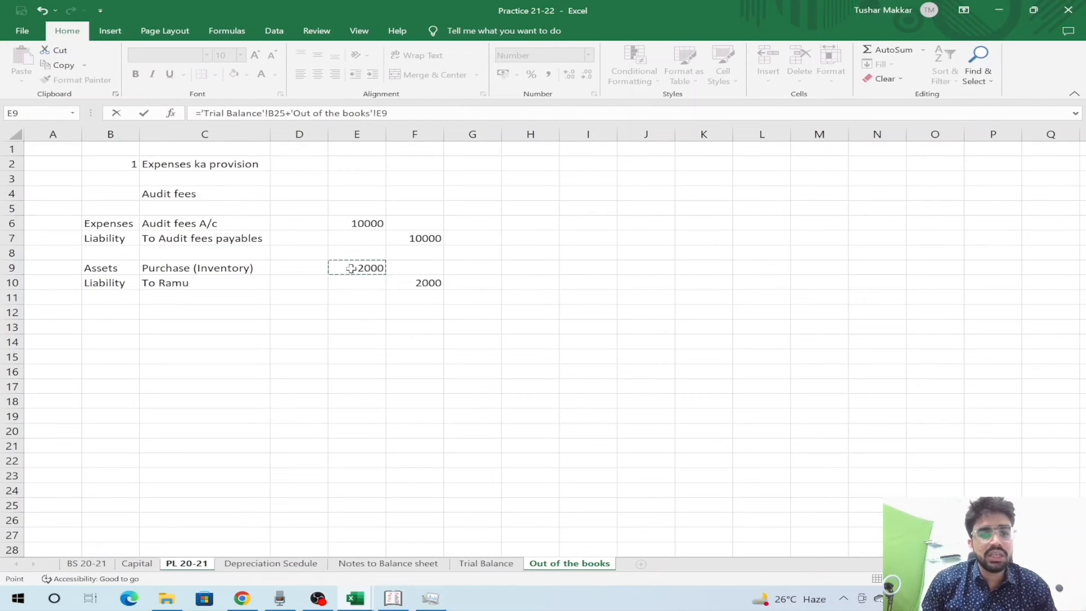
key("Escape")
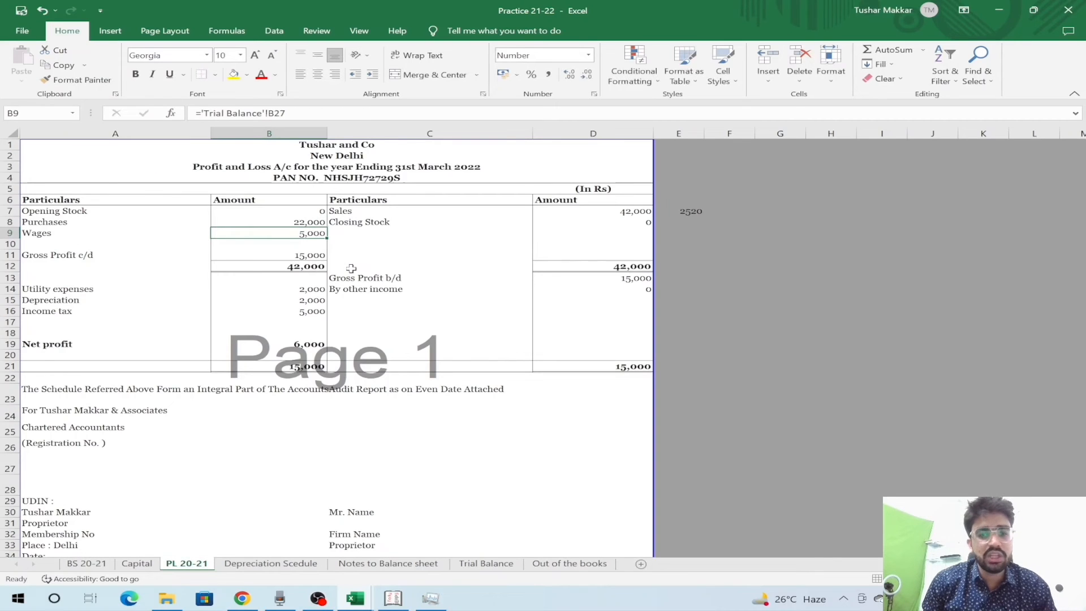
- Move to the Closing Stock amount cell on PL 20-21
key("Down")
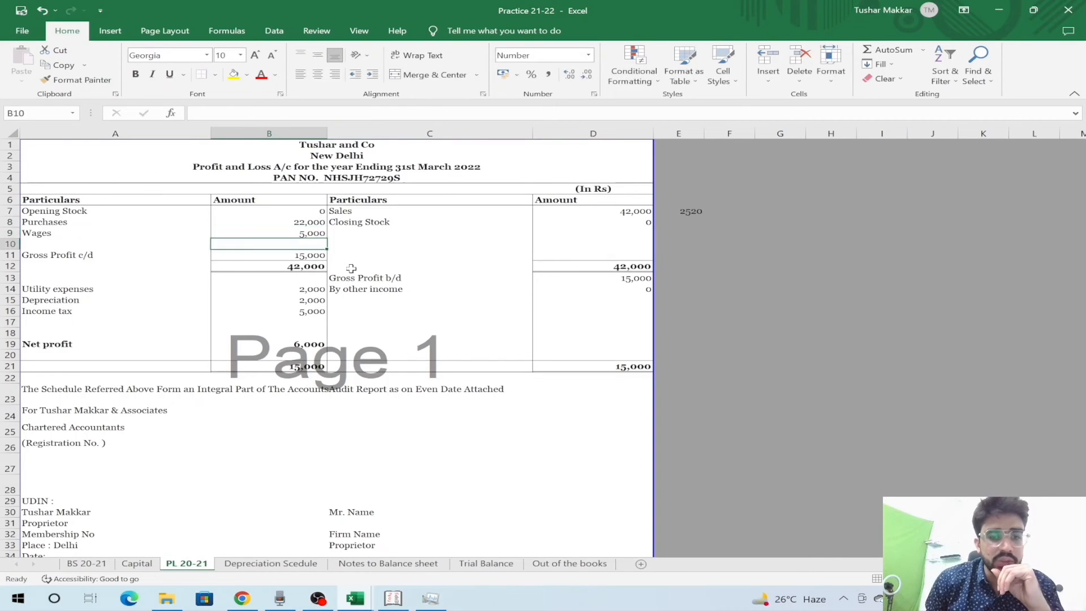
key("Up")
key("Up")
key("Right")
key("Right")
key("shift+space")
key("Left")
key("Right")
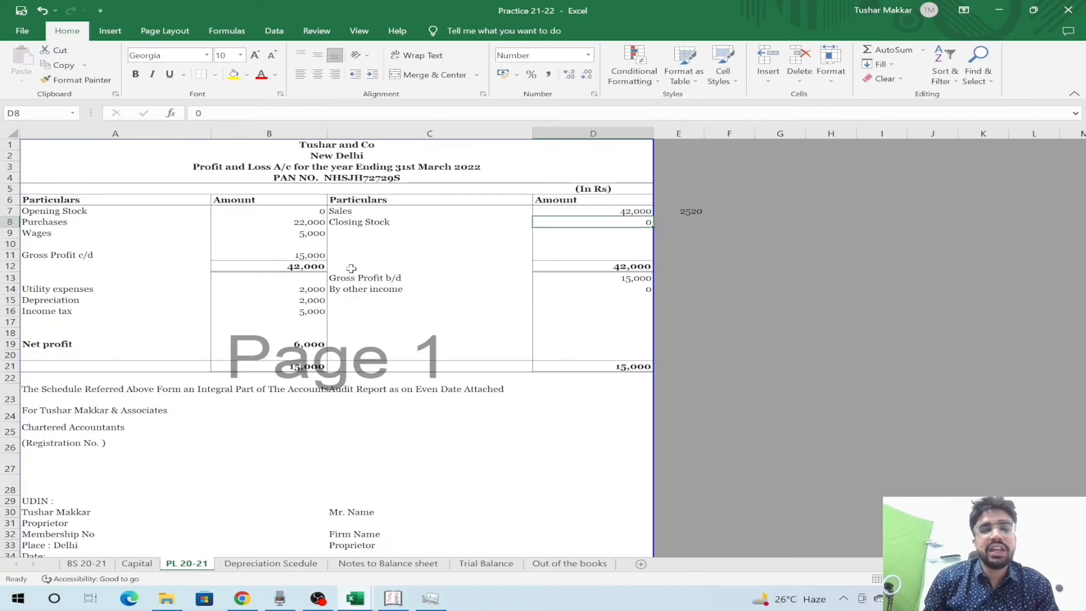
- Link Closing Stock in D8 to 'Out of the books'!E9 (2,000) and review the P&L totals
type("=")
key("ctrl+Page_Down")
key("ctrl+Page_Down")
key("ctrl+Page_Down")
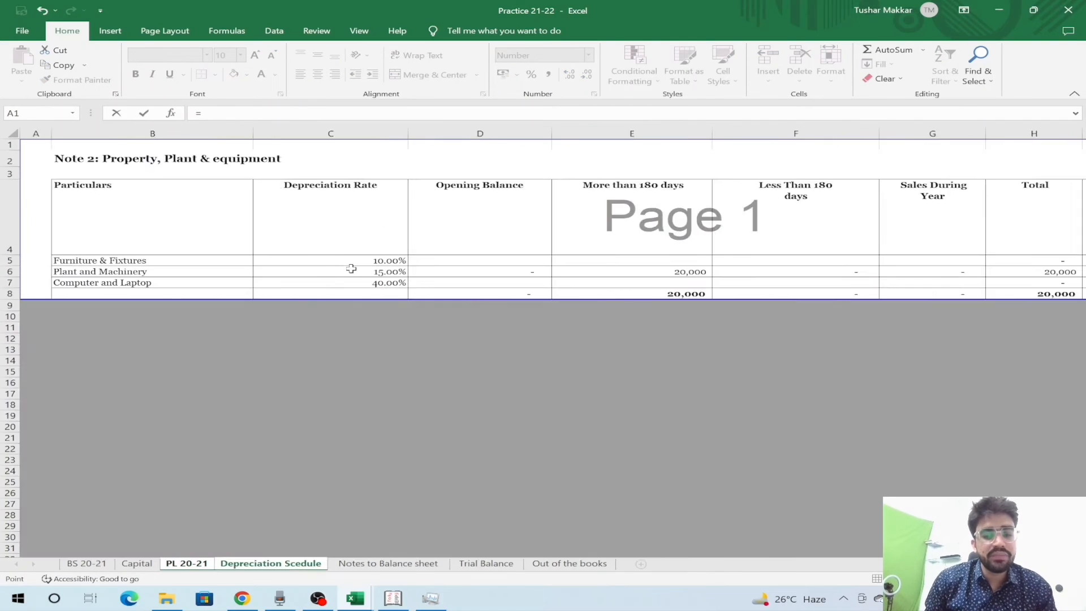
key("ctrl+Page_Down")
left_click(352, 268)
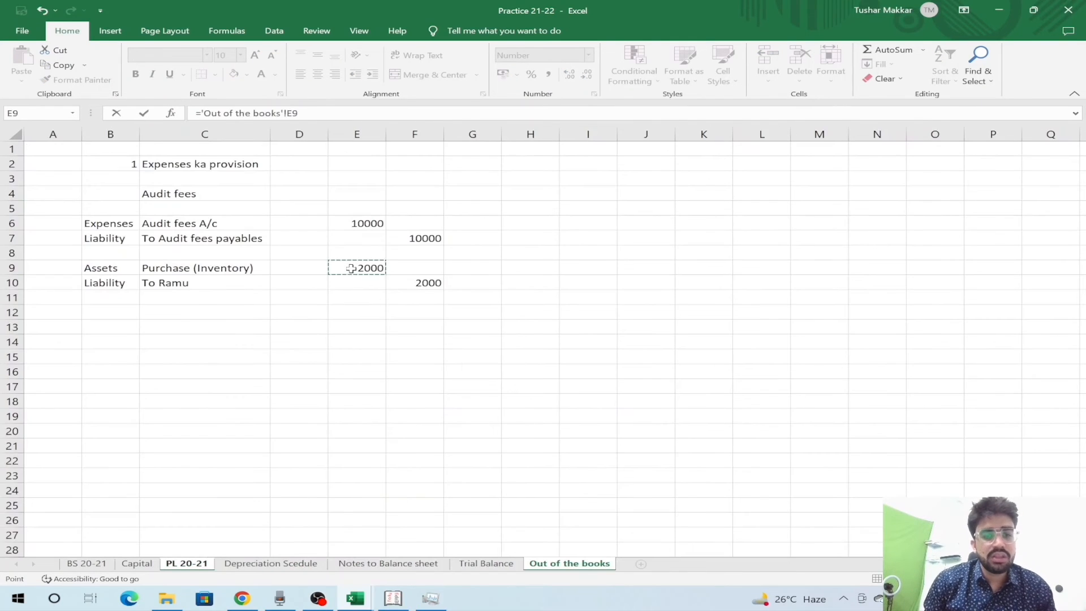
key("Return")
key("Down")
key("Down")
key("Down")
key("Left")
key("Left")
key("Left")
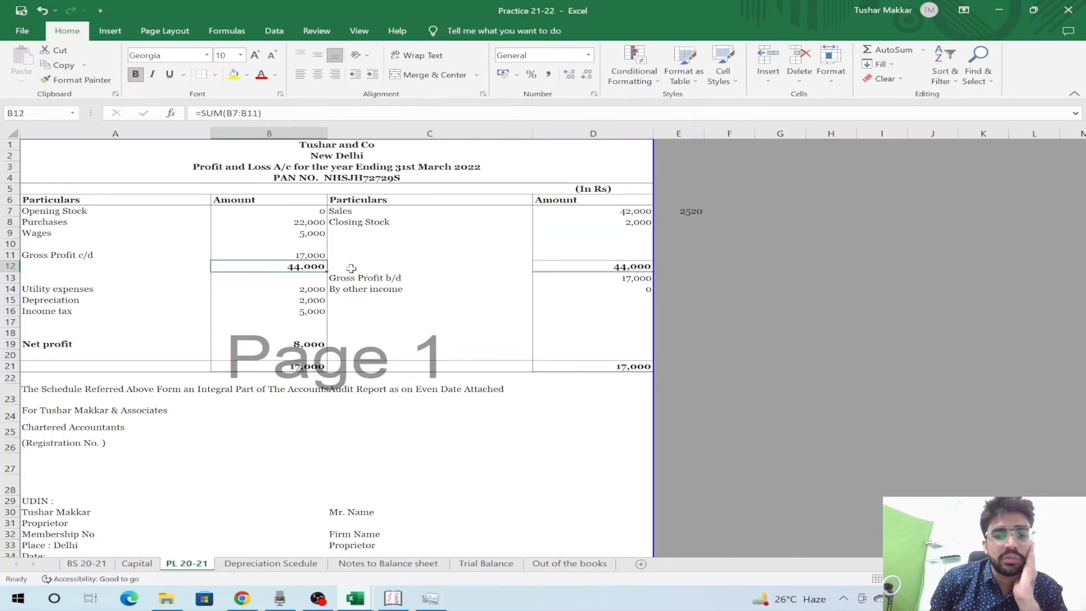
key("Down")
key("Down")
key("Down")
key("Down")
key("Right")
key("Right")
key("Down")
key("Down")
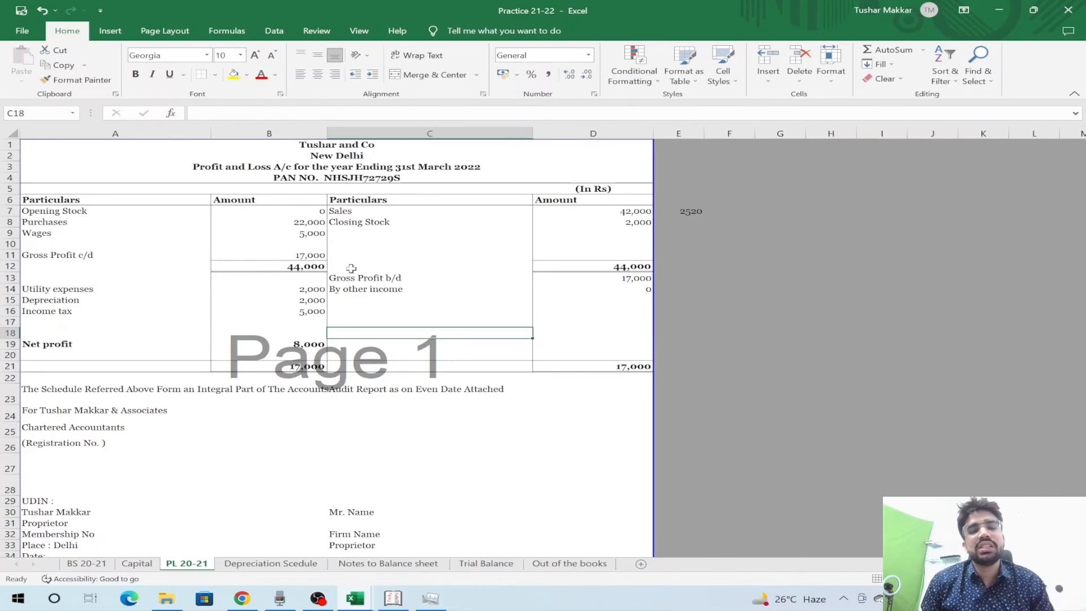
- Look over the balance sheet and Capital schedule, then return to the P&L
key("ctrl+Page_Up")
key("ctrl+Page_Up")
key("Up")
key("Up")
key("Up")
key("Up")
key("Up")
key("Up")
key("Up")
key("Up")
key("Up")
key("Up")
key("Up")
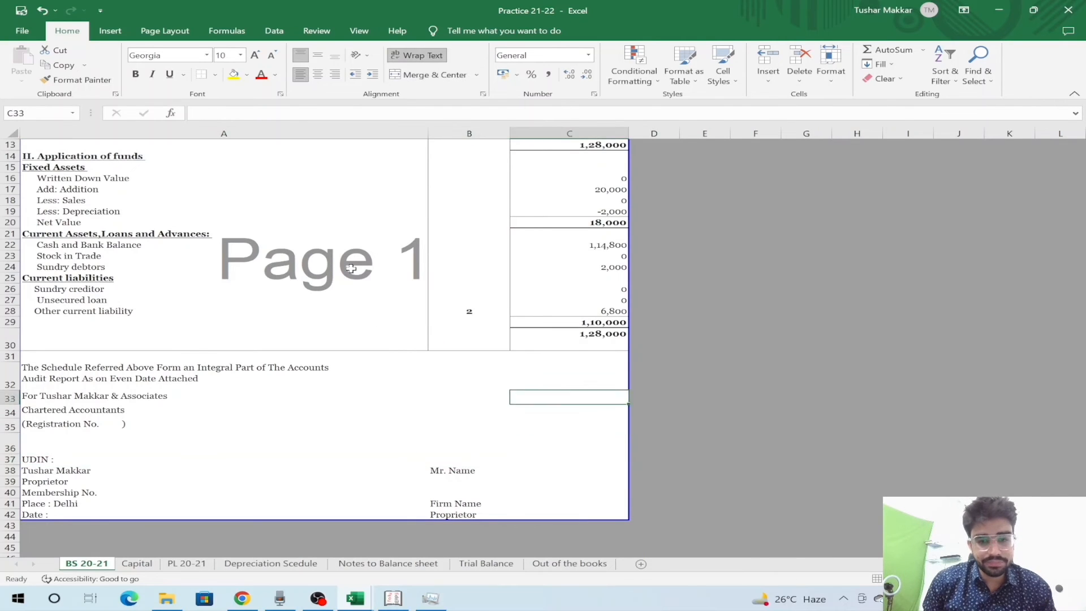
key("Down")
key("Up")
key("Up")
key("Up")
key("Up")
key("ctrl+Page_Down")
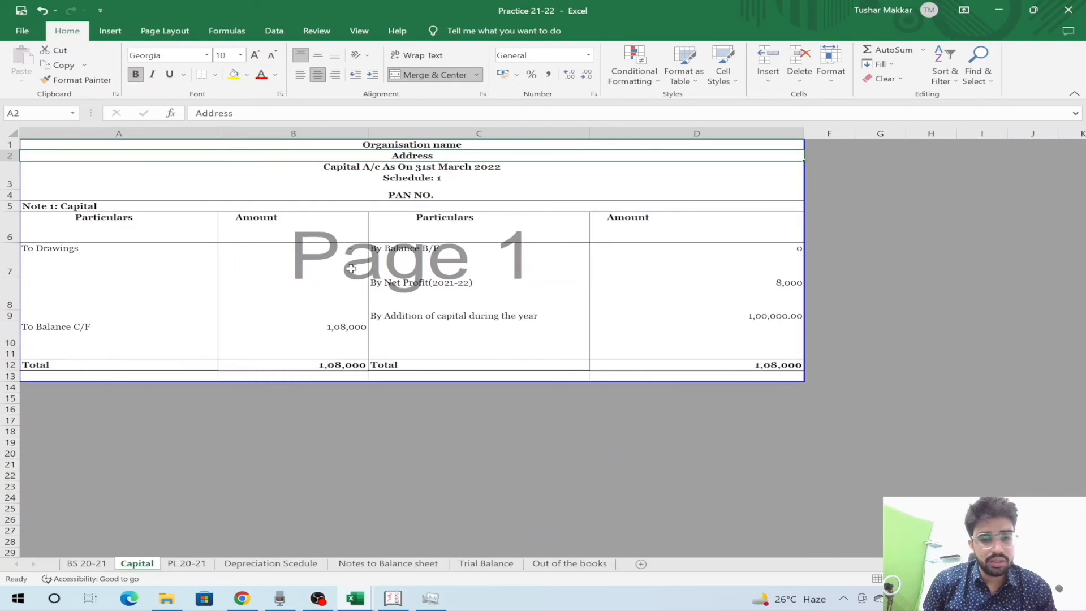
key("ctrl+Page_Down")
key("ctrl+Page_Up")
key("ctrl+Page_Up")
key("Down")
key("Down")
key("Down")
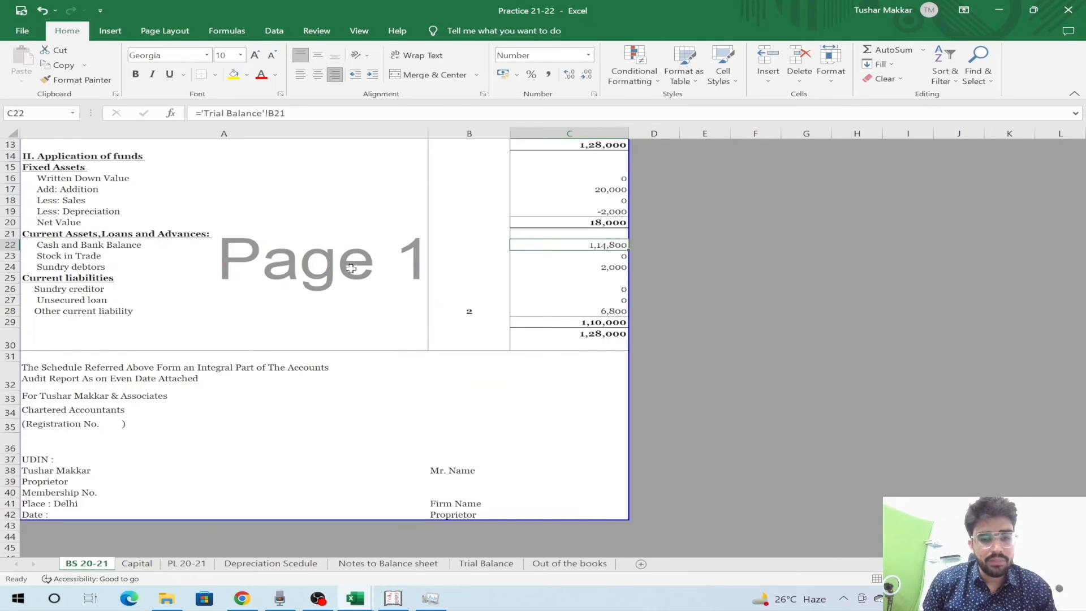
key("ctrl+Page_Down")
- Check the Gross Profit c/d formula, then go to the balance sheet's Stock in Trade amount
key("Up")
key("Up")
key("Up")
key("Up")
key("Up")
key("Up")
key("Up")
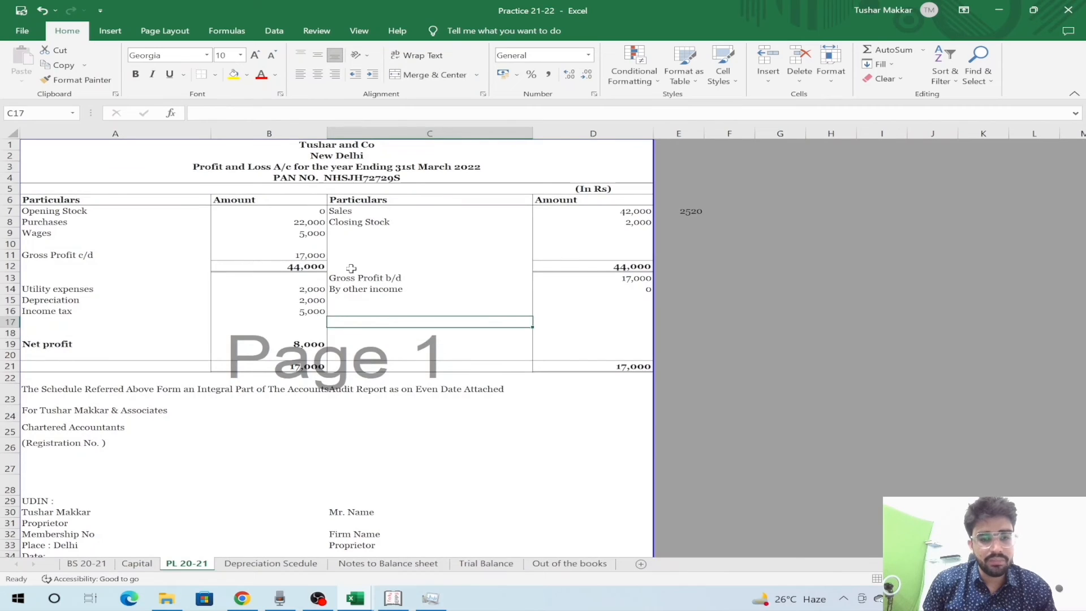
key("Left")
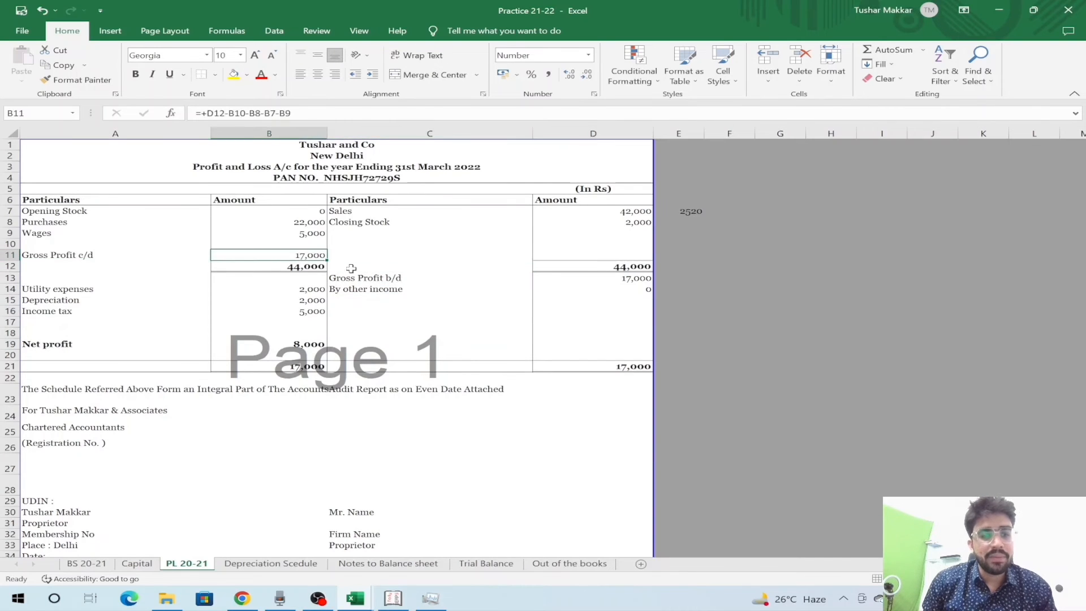
key("Right")
key("Right")
key("Up")
key("Up")
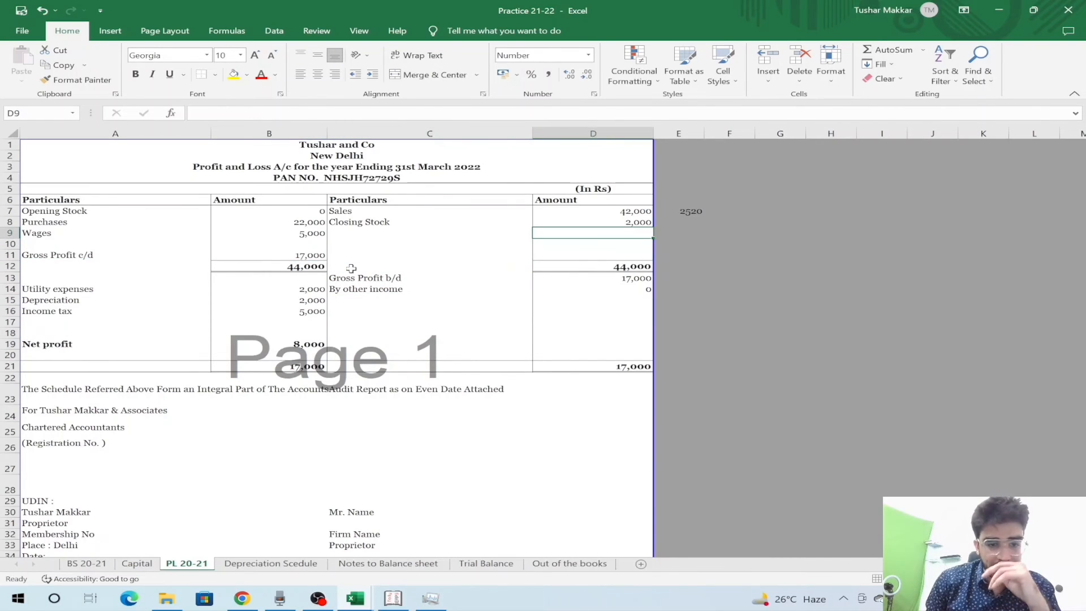
key("ctrl+Page_Up")
key("ctrl+Page_Up")
key("Left")
key("Left")
key("Up")
key("Up")
key("Up")
key("Up")
key("Up")
key("Up")
key("Up")
key("Up")
key("Up")
key("Down")
key("Down")
key("Down")
key("Down")
key("Down")
key("Down")
key("Down")
key("Down")
key("Down")
key("Right")
key("Right")
key("Up")
- Link Stock in Trade (C23) to the 2,000 inventory purchase in Out of the books E9
type("=")
key("ctrl+Page_Down")
key("ctrl+Page_Down")
key("ctrl+Page_Down")
key("ctrl+Page_Down")
key("ctrl+Page_Down")
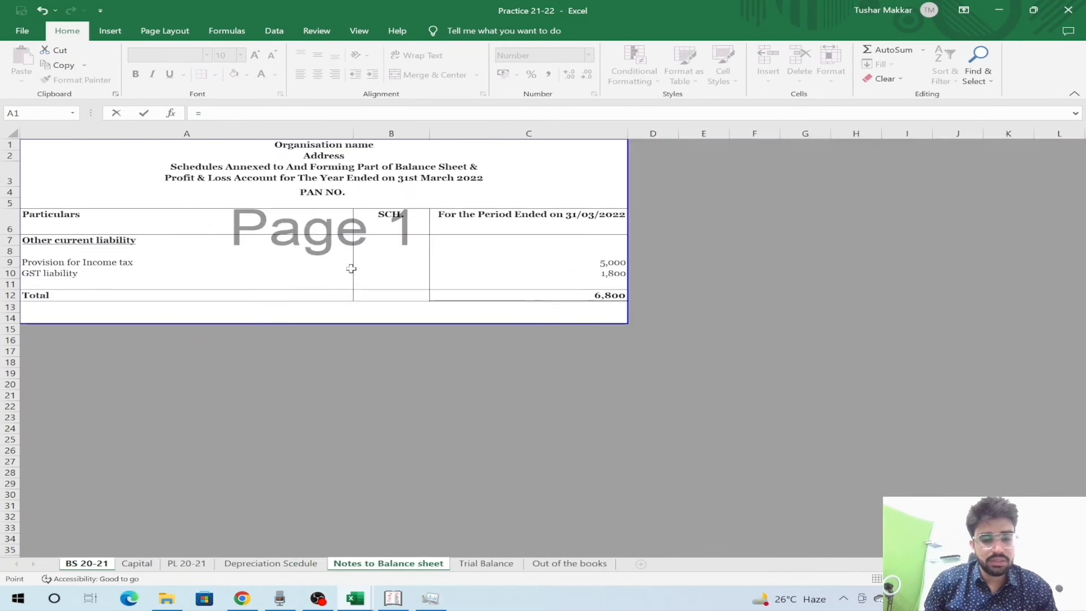
key("Down")
key("Down")
key("ctrl+Page_Up")
key("ctrl+Page_Up")
key("ctrl+Page_Up")
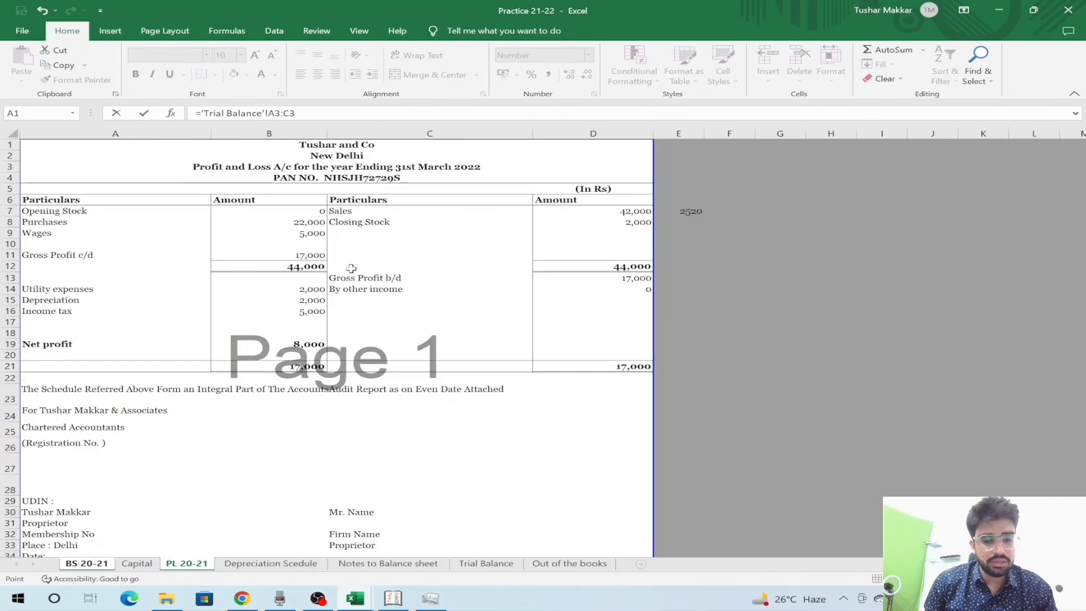
key("ctrl+Page_Down")
key("ctrl+Page_Down")
key("ctrl+Page_Down")
key("ctrl+Page_Down")
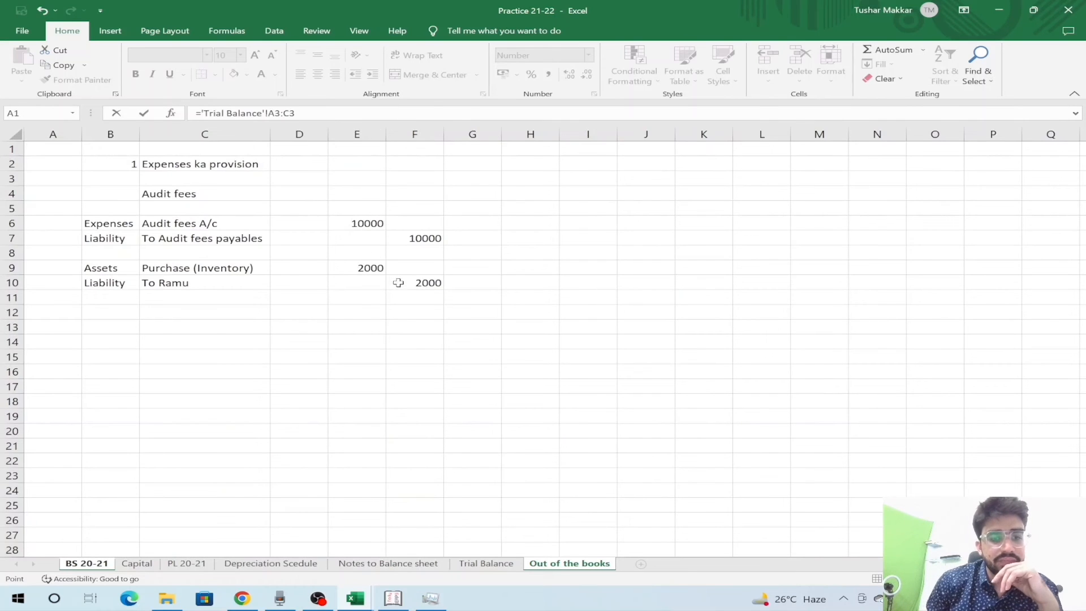
left_click(368, 269)
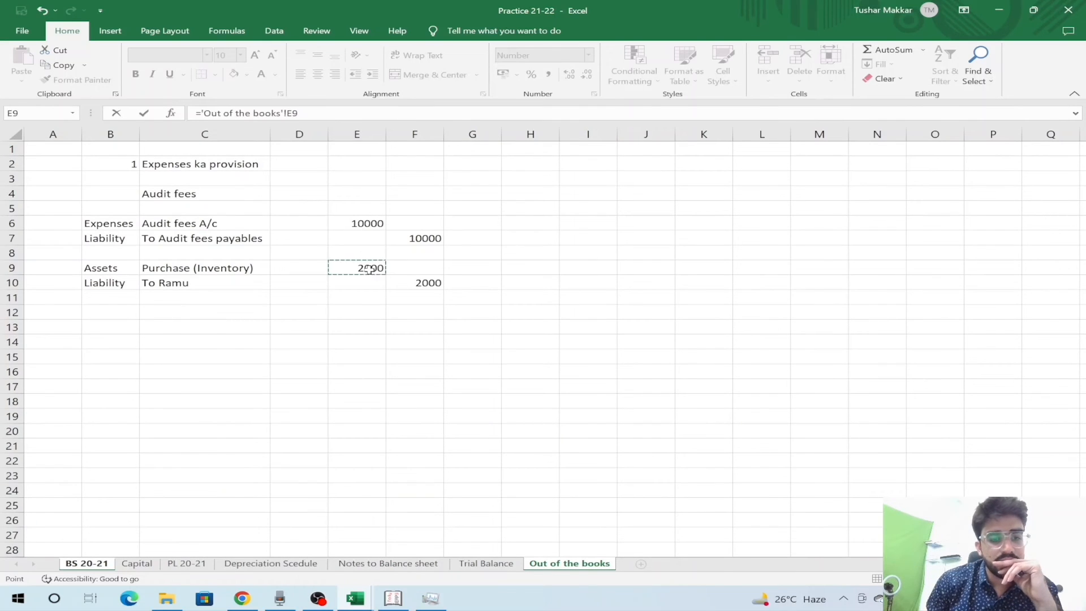
key("Return")
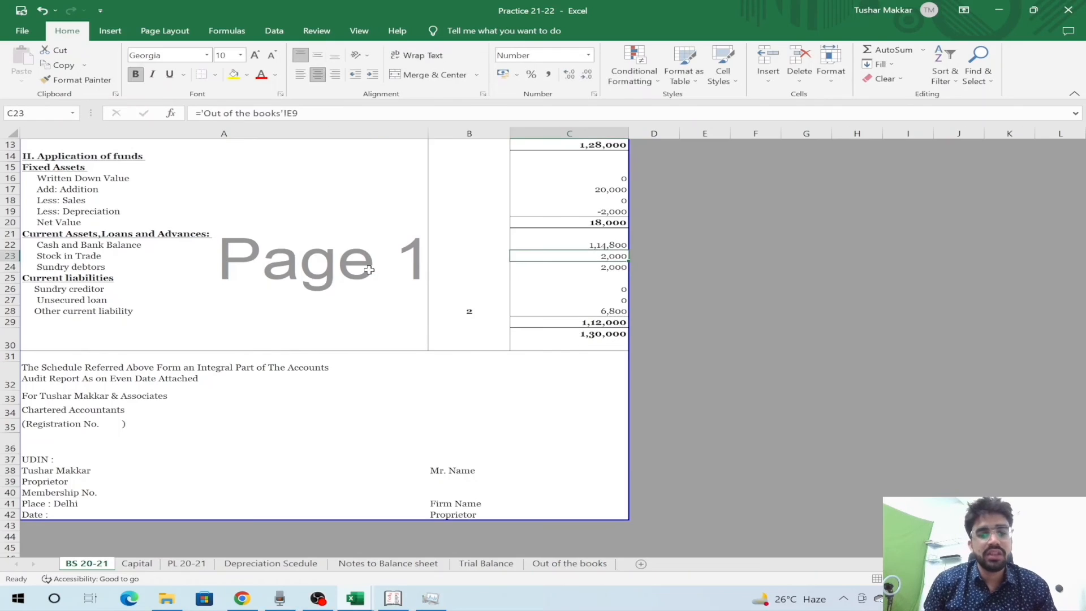
- Link Sundry creditor (C26) to the 2,000 owed to the supplier in Out of the books F10
key("shift+space")
key("Up")
key("Up")
key("Up")
key("Up")
key("Up")
key("Up")
key("Up")
key("Up")
key("Up")
key("Up")
key("Up")
key("Up")
key("Up")
key("Up")
key("Up")
key("Up")
key("Up")
key("Up")
key("Up")
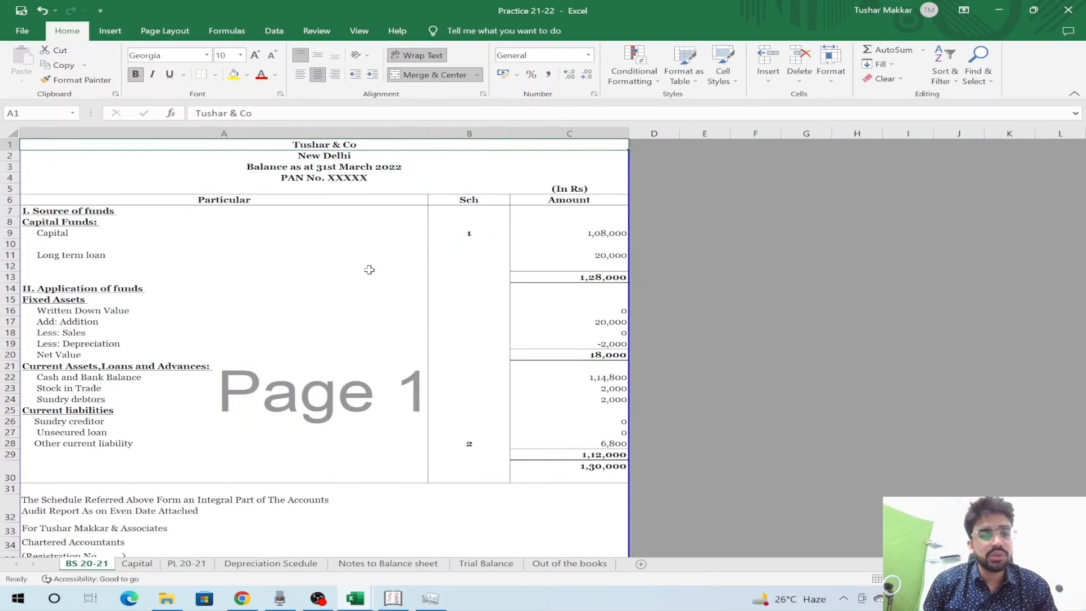
key("Down")
key("Down")
key("Down")
key("Down")
key("Down")
key("Down")
key("Down")
key("Down")
key("Down")
key("Down")
key("Down")
key("Down")
key("Down")
key("Down")
key("Down")
key("Down")
key("Down")
key("Down")
key("Right")
key("Right")
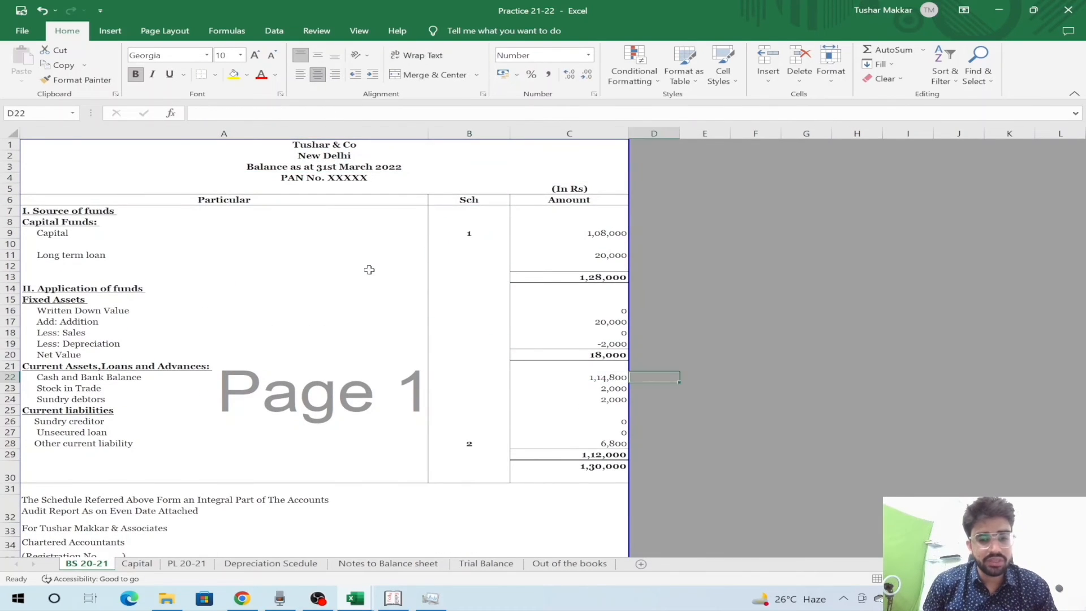
key("Down")
key("Down")
key("Down")
key("Down")
key("Left")
type("=")
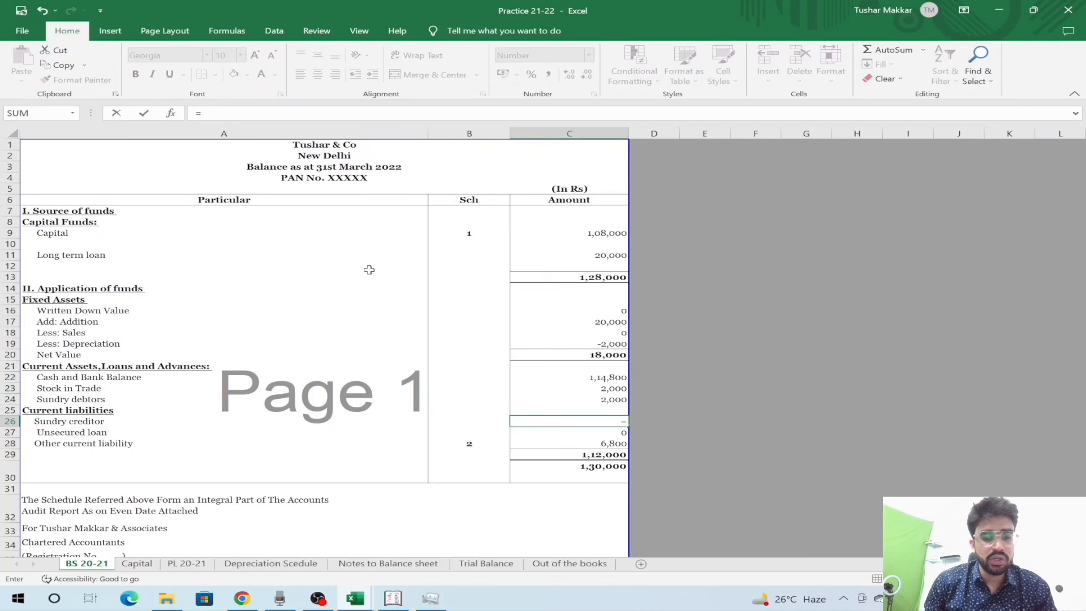
key("ctrl+Page_Down")
key("ctrl+Page_Down")
key("ctrl+Page_Down")
key("ctrl+Page_Down")
key("ctrl+Page_Down")
key("ctrl+Page_Down")
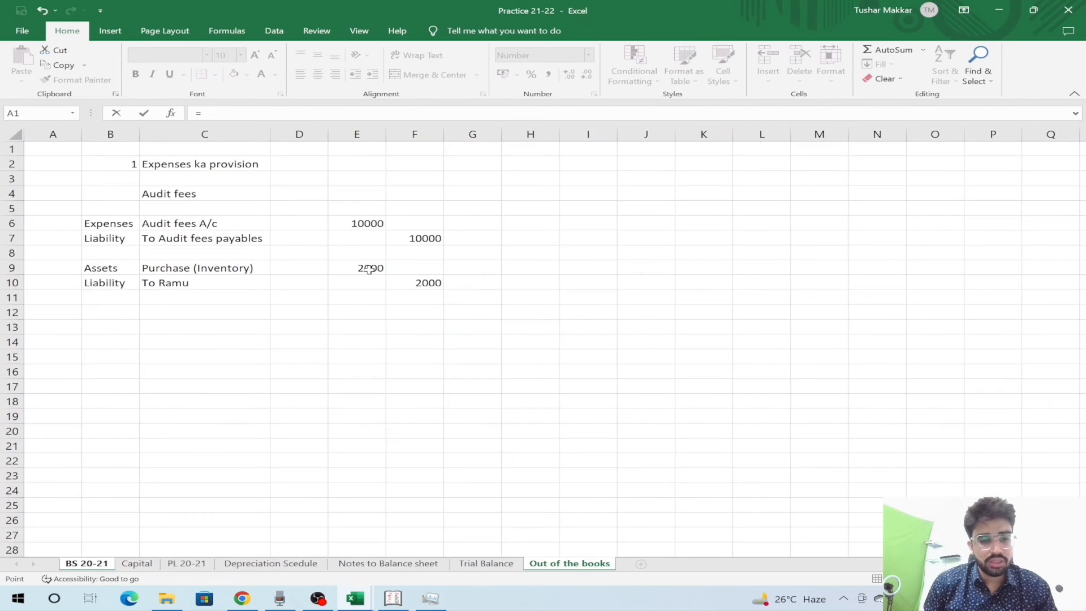
left_click(427, 288)
key("Return")
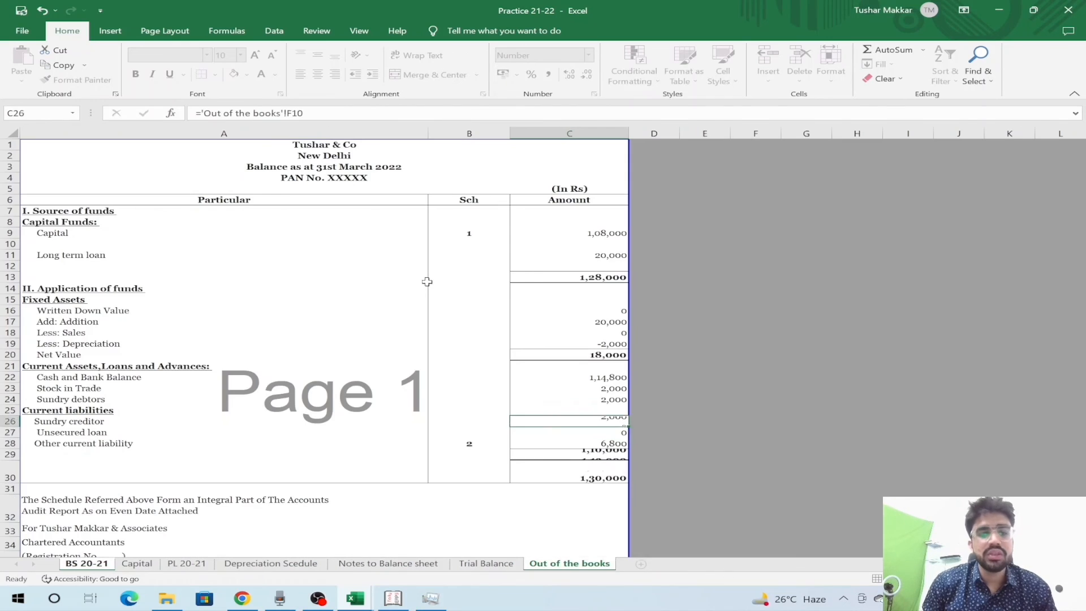
- Check net current assets and total application of funds, still balancing at 1,28,000
key("Down")
key("Down")
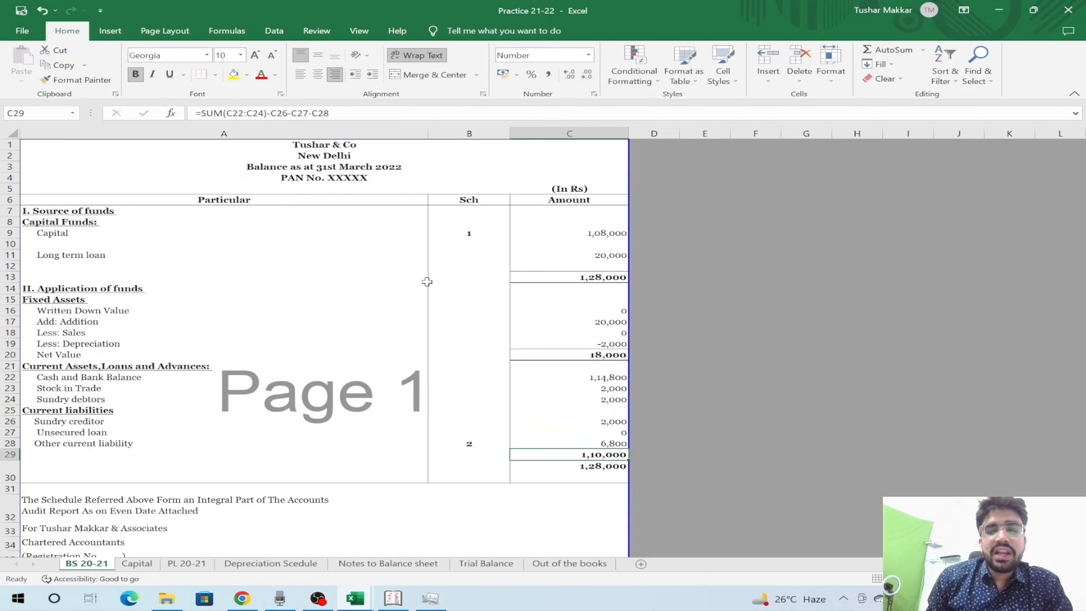
key("Down")
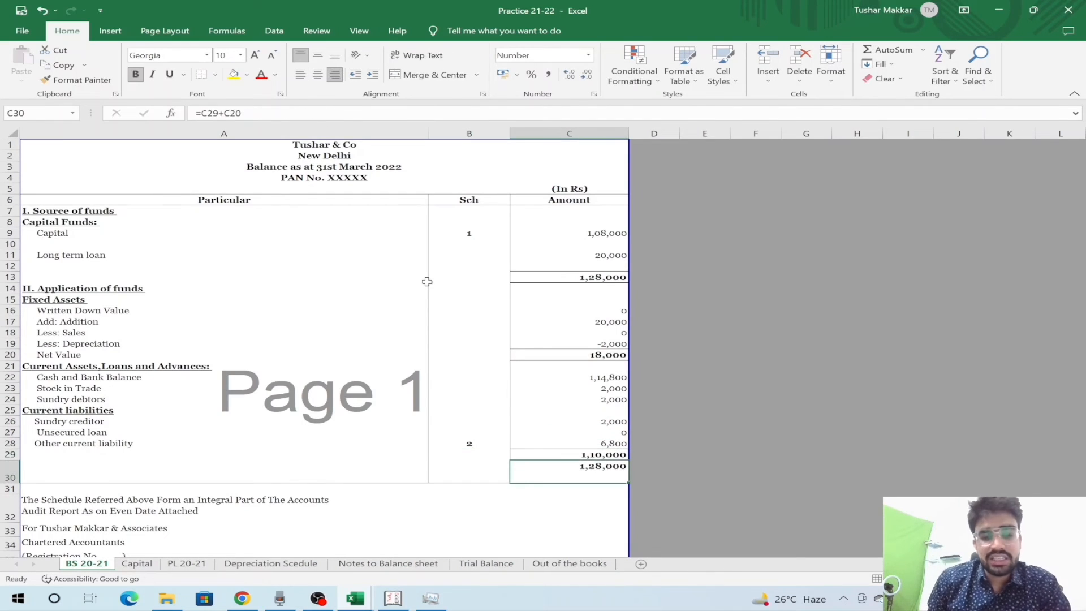
key("Up")
key("Up")
key("Down")
key("Down")
key("Up")
key("Up")
key("Up")
key("Up")
key("Up")
key("Up")
key("Up")
- Review the Purchases row on the PL 20-21 sheet
key("ctrl+Page_Down")
key("ctrl+Page_Down")
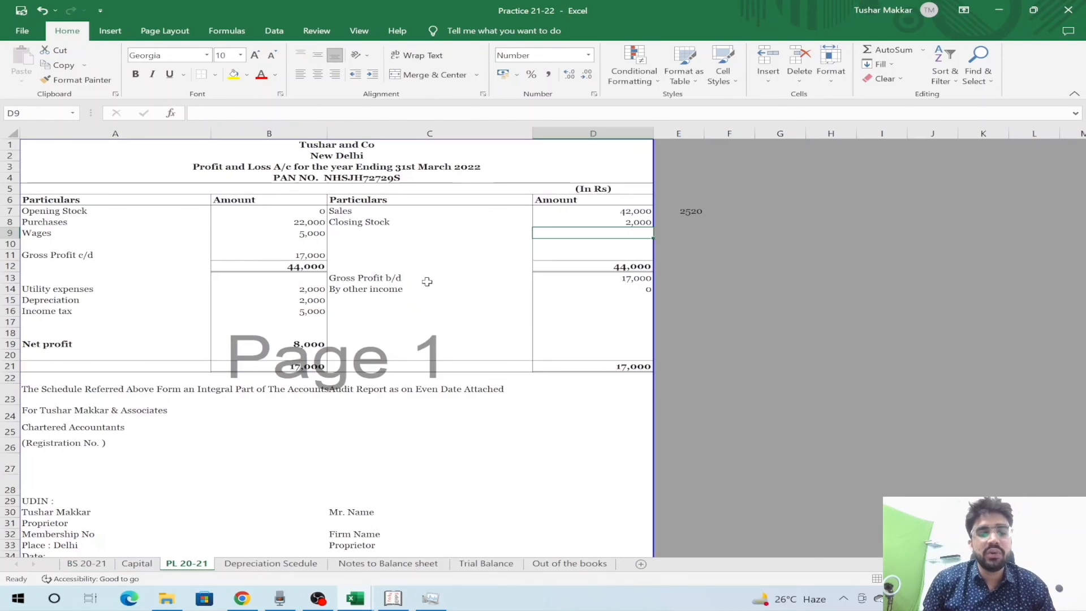
key("Up")
key("Up")
key("Up")
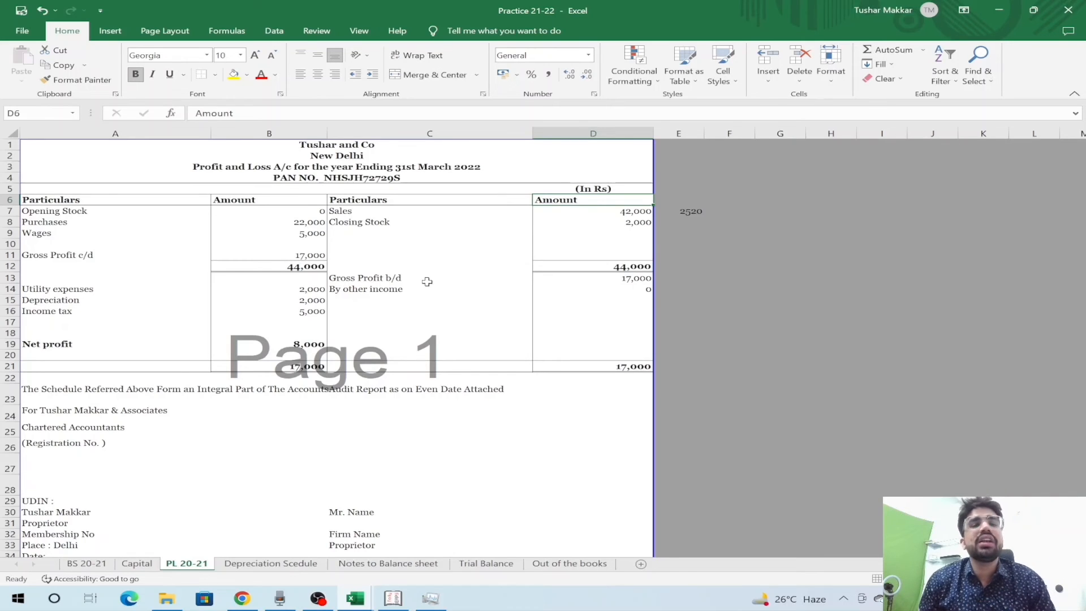
key("Left")
key("Left")
key("Left")
key("Down")
key("Down")
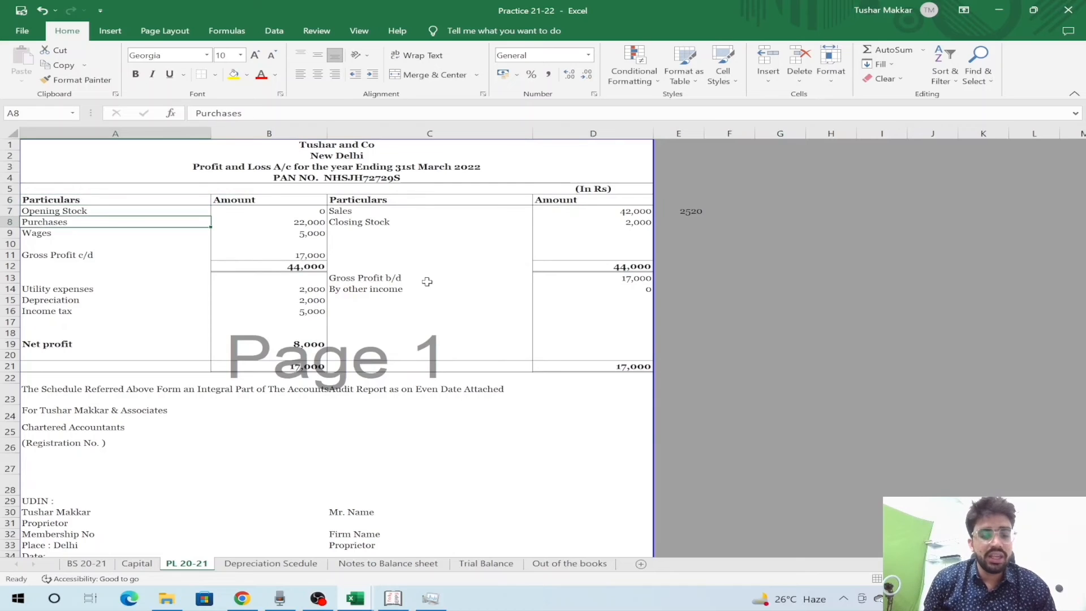
- Drag the Out of the books sheet to sit directly after PL 20-21
key("ctrl+Page_Down")
key("ctrl+Page_Down")
key("ctrl+Page_Down")
key("ctrl+Page_Down")
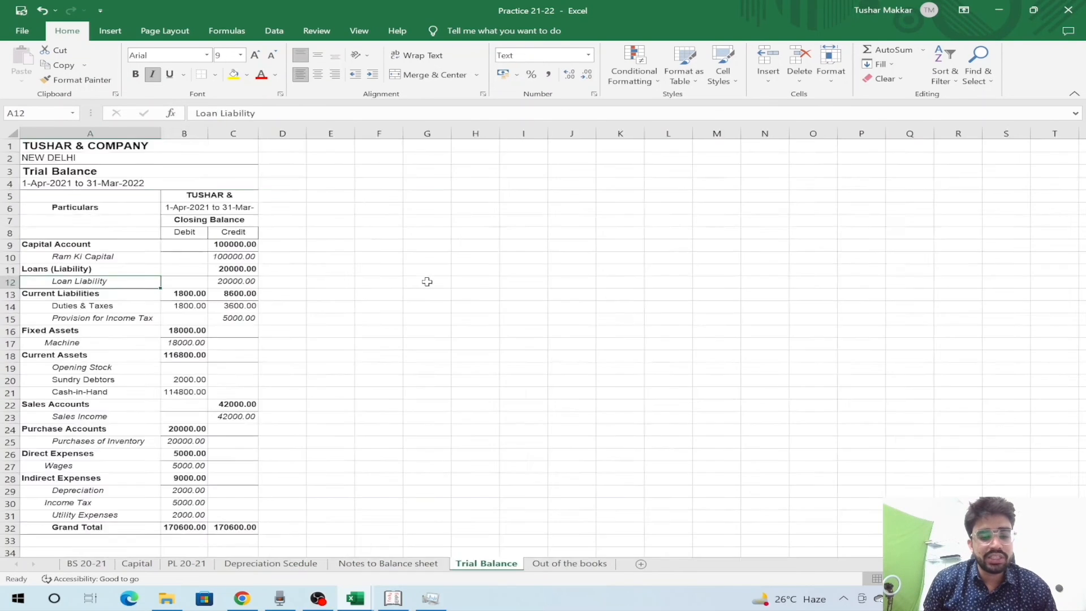
key("Up")
key("Up")
key("Up")
key("Up")
key("Up")
key("Up")
key("Up")
key("Right")
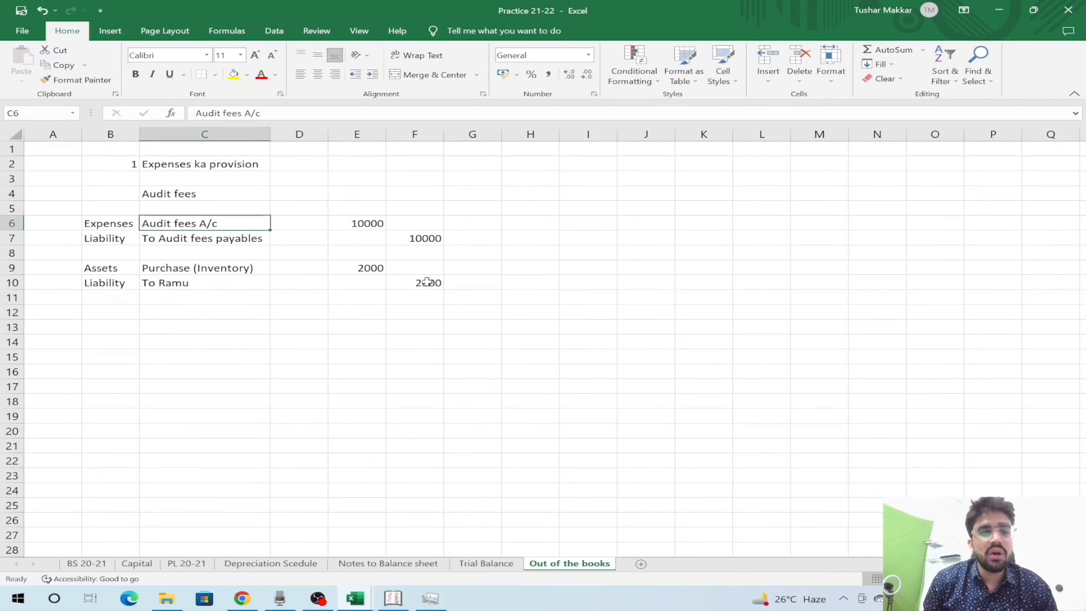
key("shift+space")
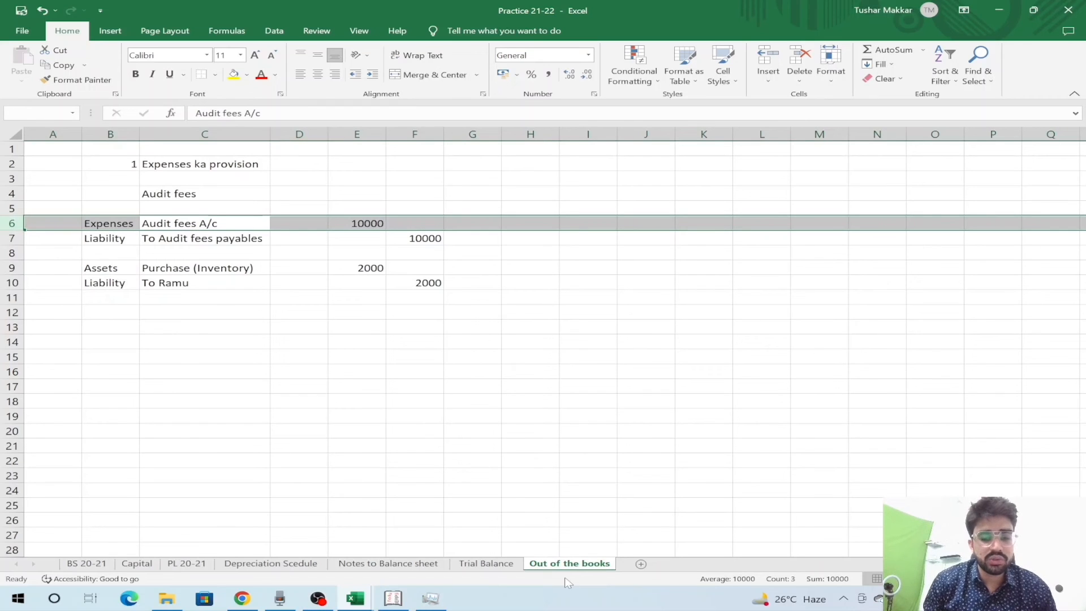
left_click_drag(512, 557, 228, 515)
- Compare the PL 20-21 expenses with the Out of the books entries
key("ctrl+Page_Up")
key("Right")
key("Down")
key("Down")
key("Down")
key("Down")
key("Down")
key("Down")
key("Down")
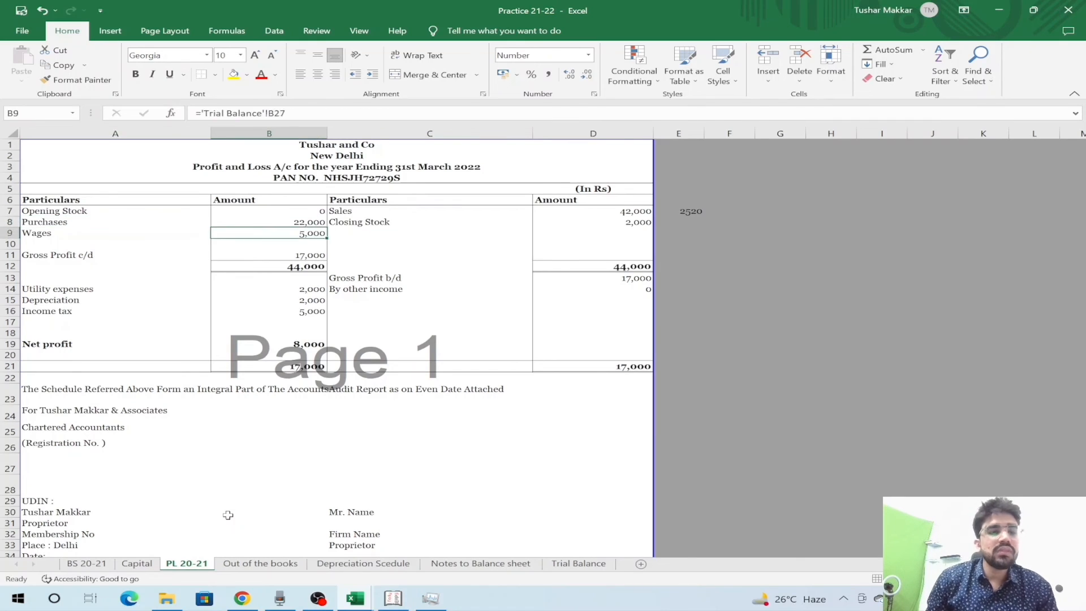
key("Down")
key("ctrl+Page_Down")
key("Down")
key("Up")
key("ctrl+Page_Up")
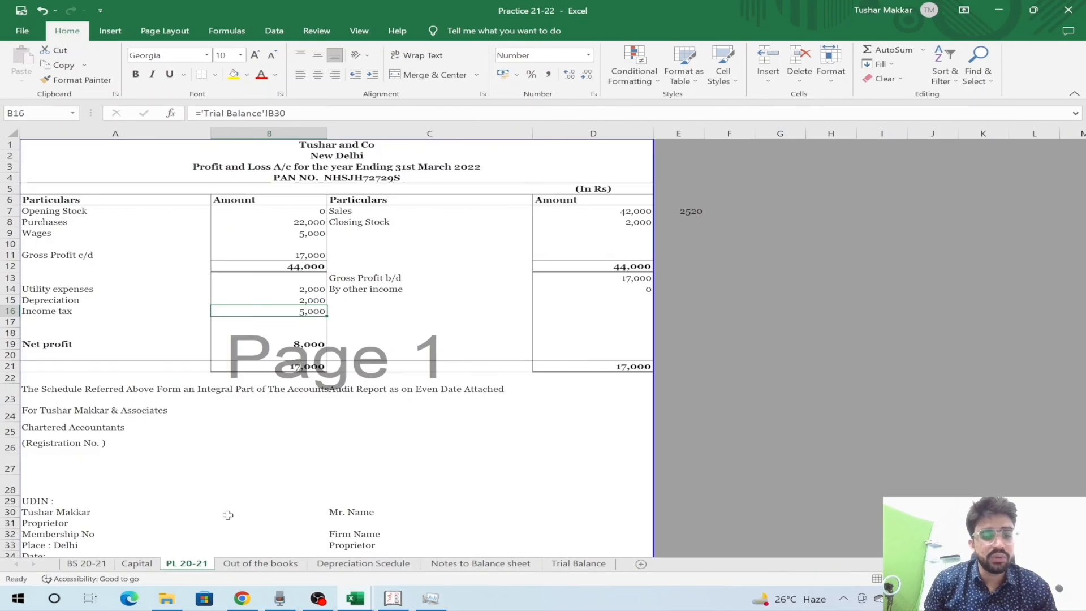
key("Down")
key("Left")
- Add an Audit fees line in A17 linked to the 10,000 in 'Out of the books'!E6
type("Aud")
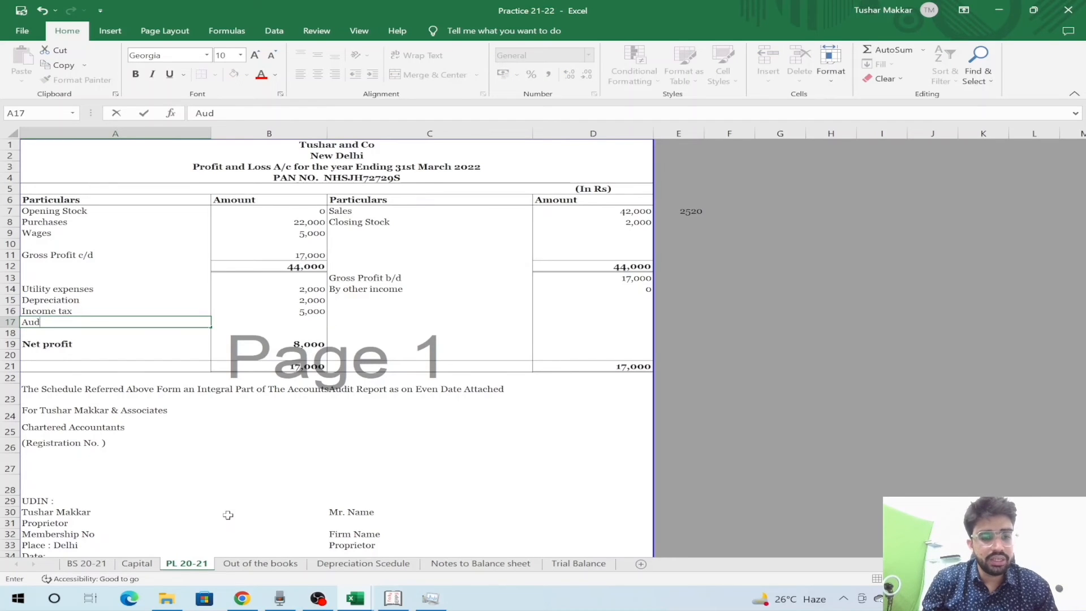
type("it fees")
key("Tab")
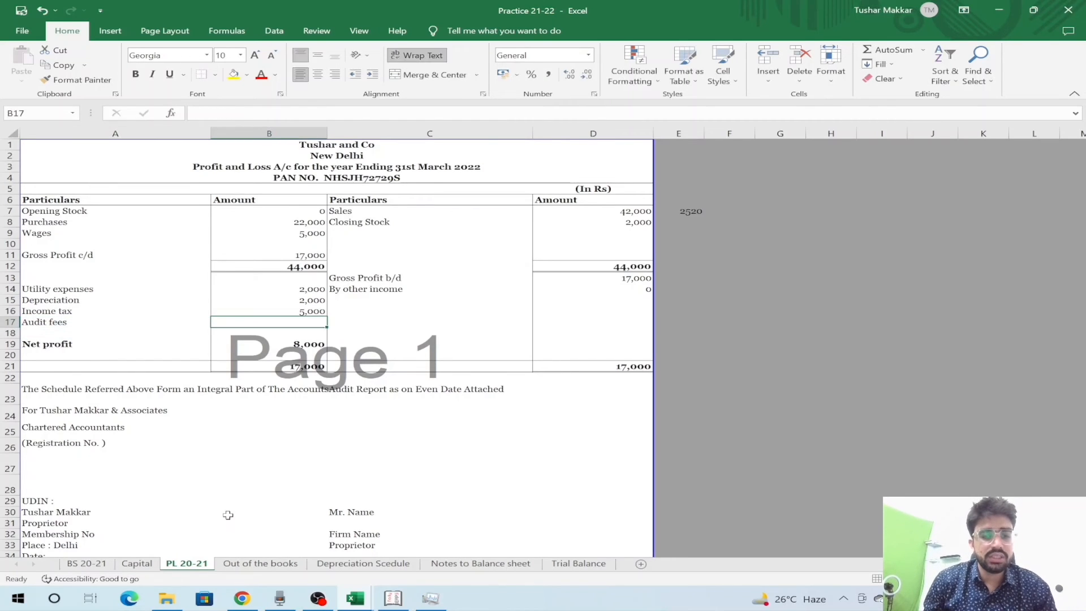
type("=")
key("ctrl+Page_Down")
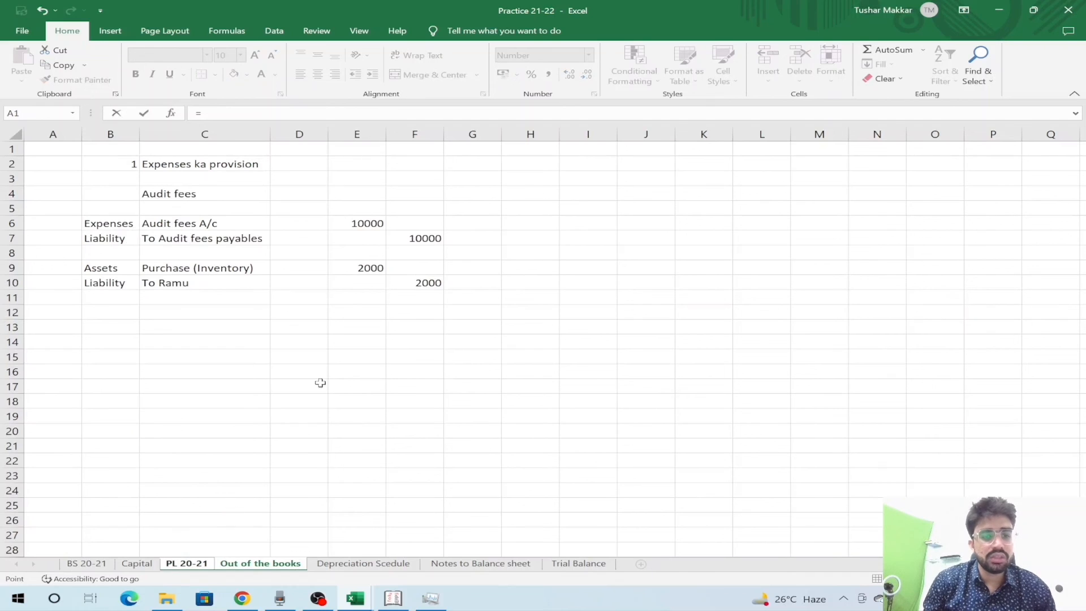
left_click(378, 222)
key("Return")
- Extend the Net profit formula in B19 to =D21-SUM(B14:B17)
key("Down")
key("F2")
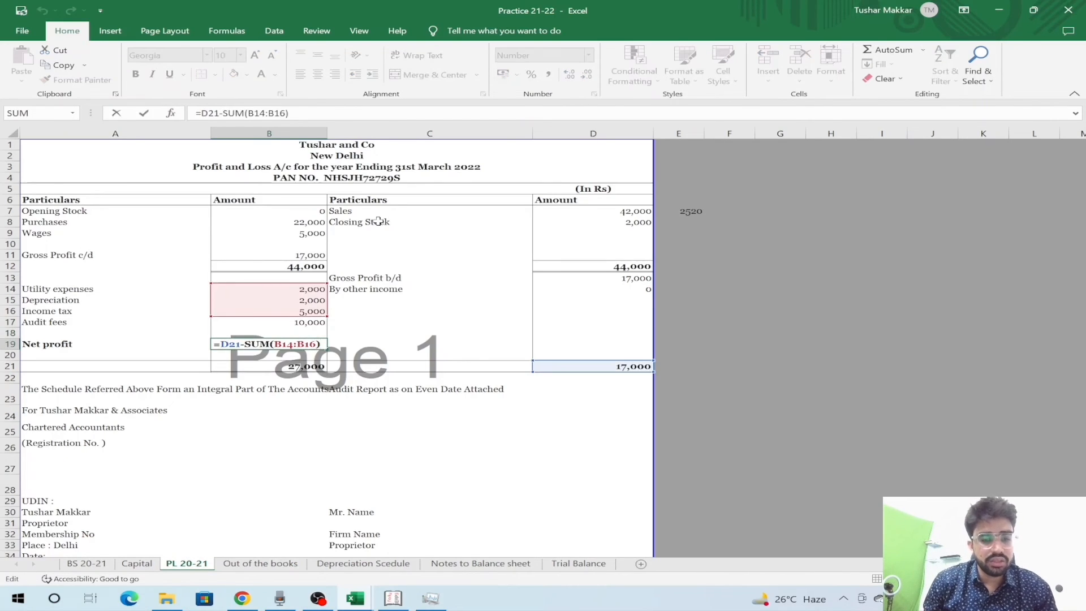
key("Escape")
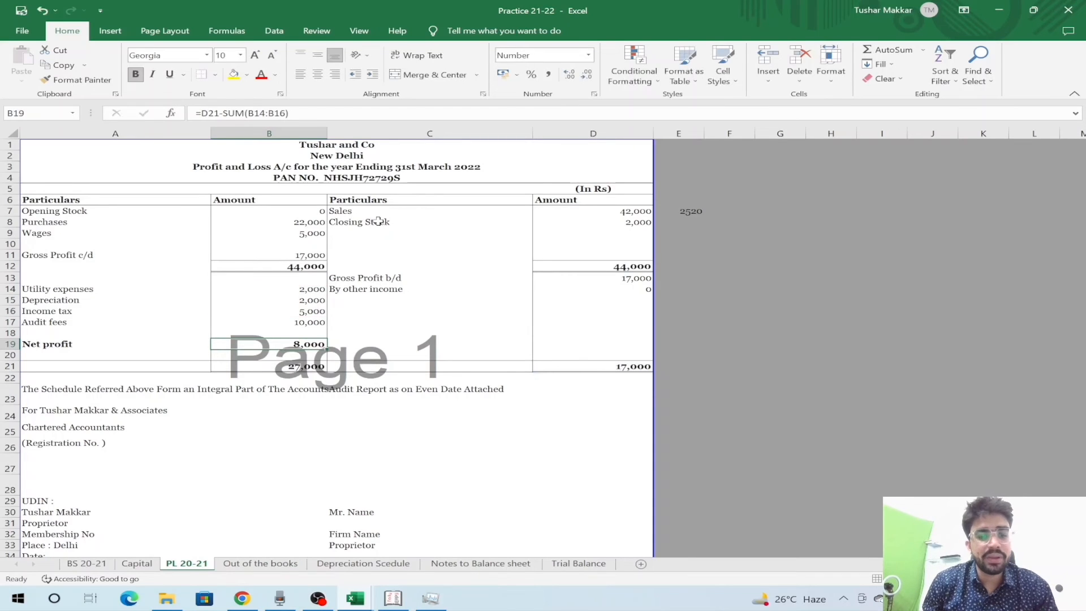
key("F2")
key("Left")
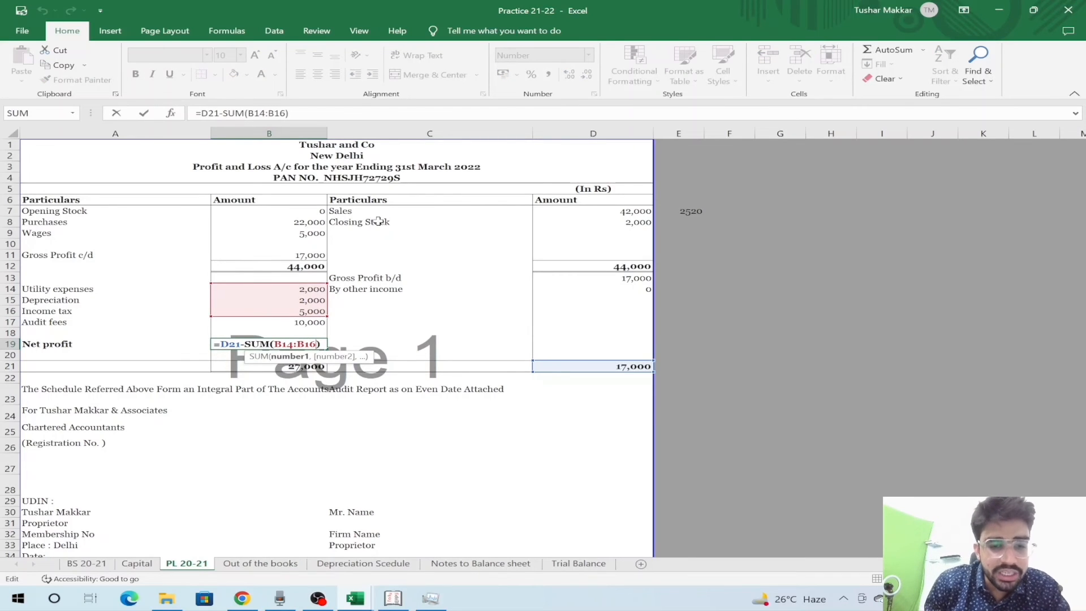
key("BackSpace")
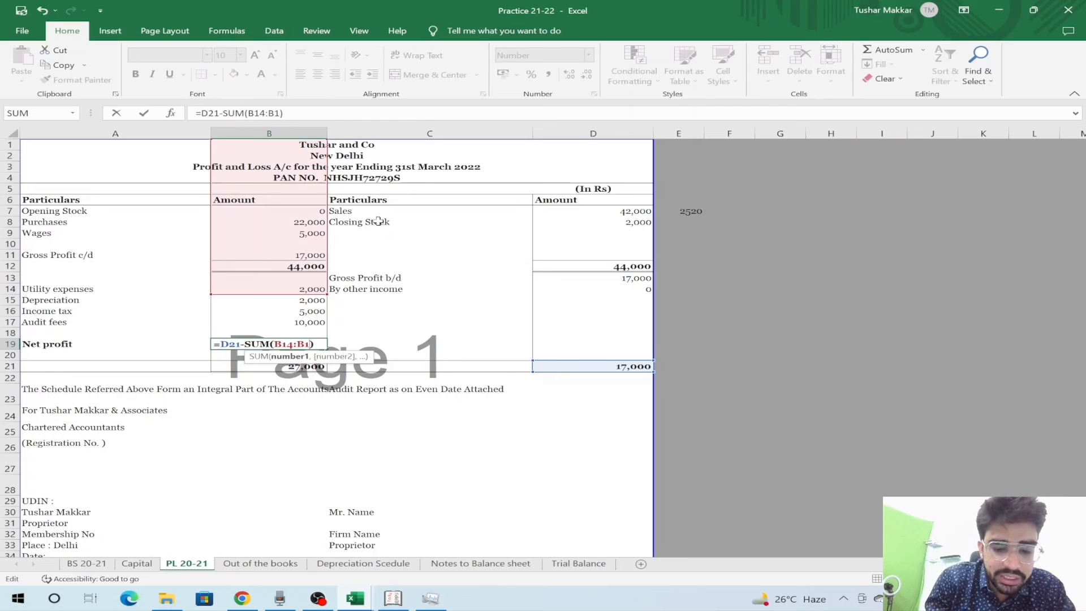
type("7")
key("Return")
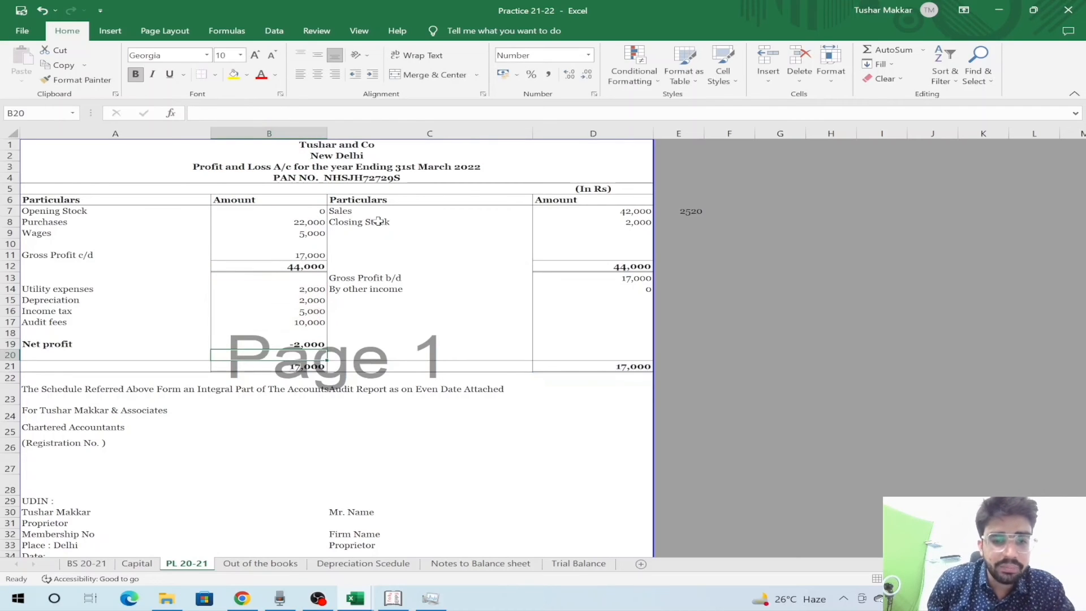
- Review the recalculated net profit of -2,000 and the Audit fees amount
key("Up")
key("Down")
key("Up")
key("Up")
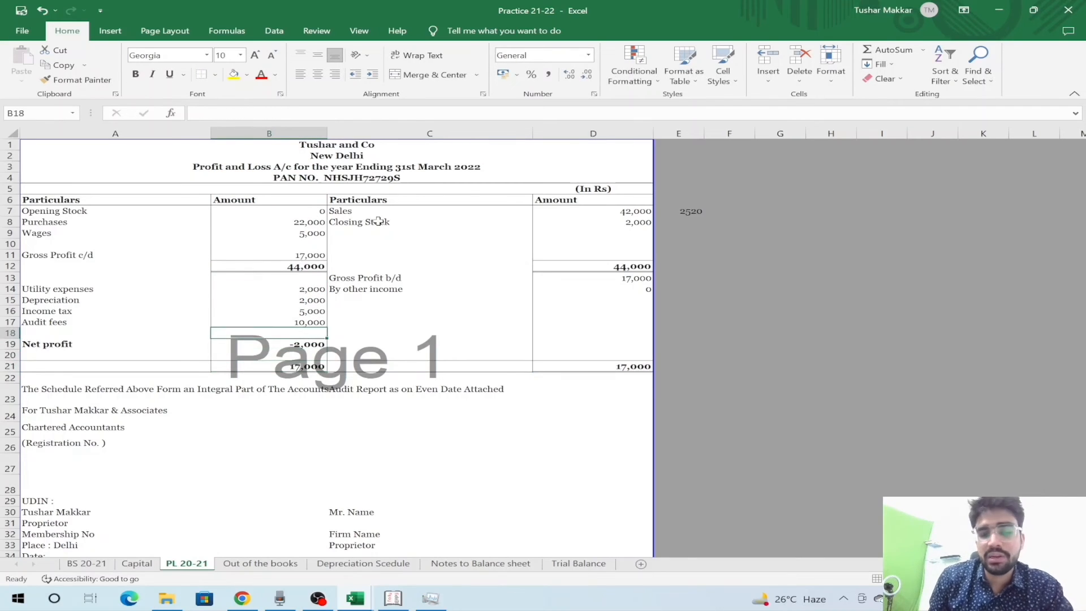
key("Right")
key("Right")
key("Right")
key("Left")
key("Left")
key("Left")
key("Up")
key("Right")
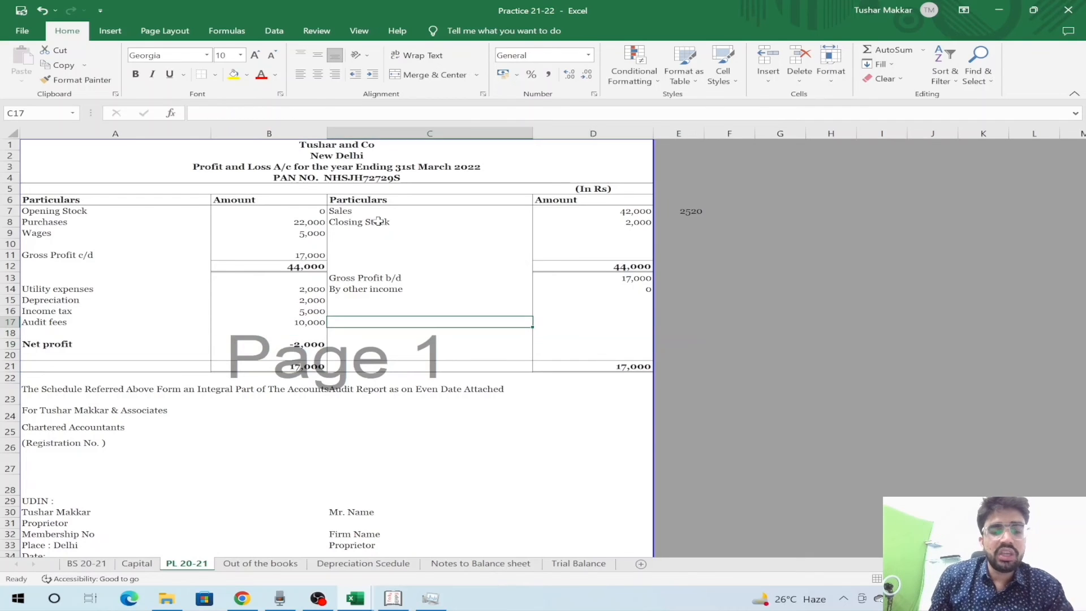
key("Left")
- Look over the entries on the Out of the books sheet
key("ctrl+Page_Down")
key("Right")
key("Right")
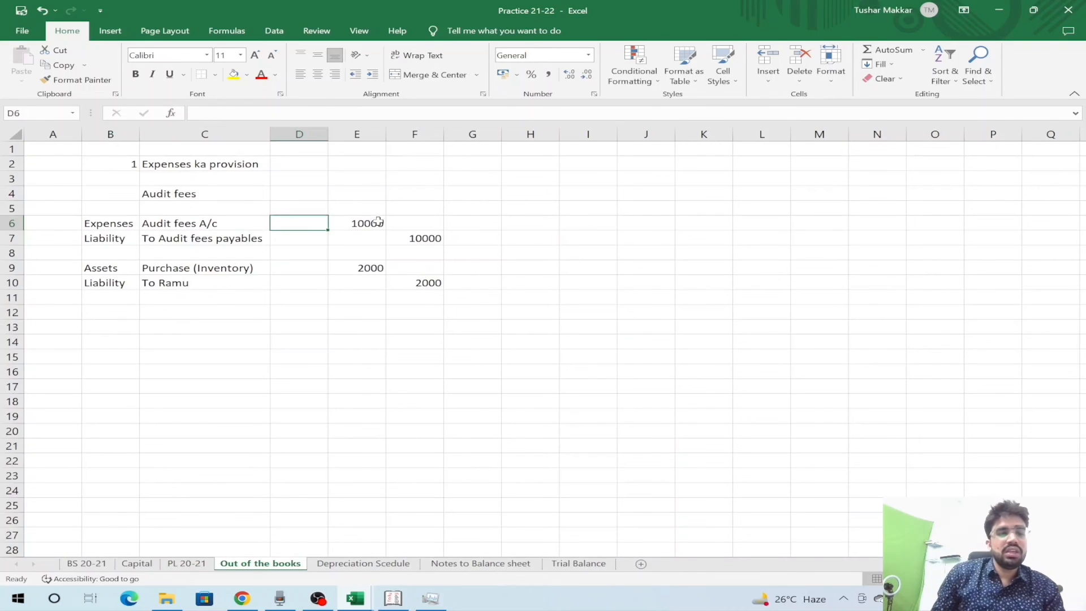
key("Down")
key("Down")
key("Down")
key("Up")
key("ctrl+Page_Up")
key("ctrl+Page_Up")
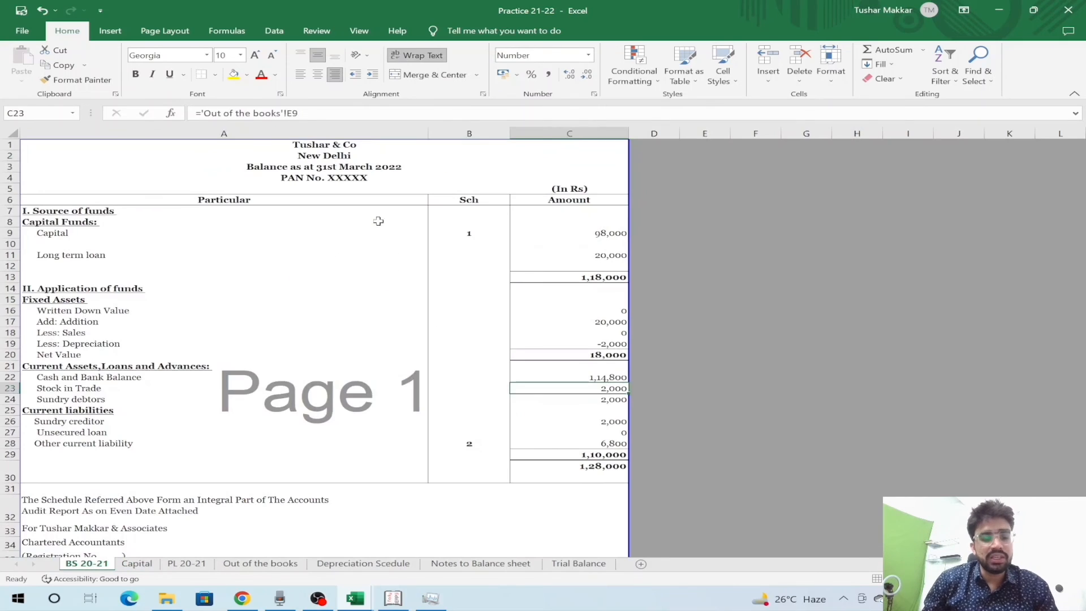
- Step through the balance sheet figures down to the Sundry creditor row
key("Left")
key("Left")
key("Up")
key("Up")
key("Up")
key("Right")
key("Up")
key("Down")
key("Down")
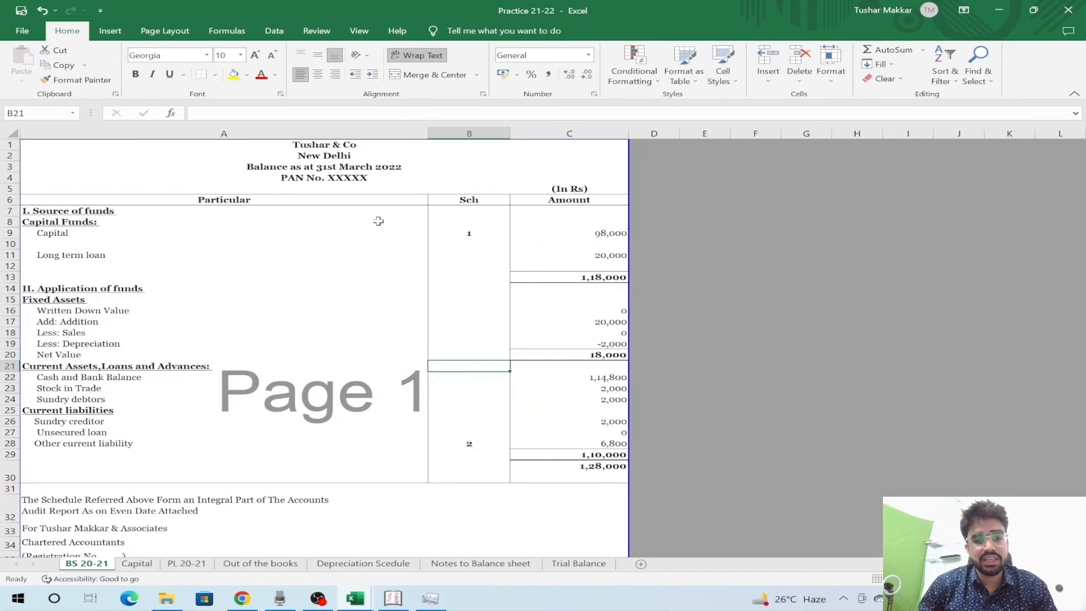
key("Right")
key("Left")
key("Left")
key("Down")
key("Down")
key("Down")
key("Down")
key("Down")
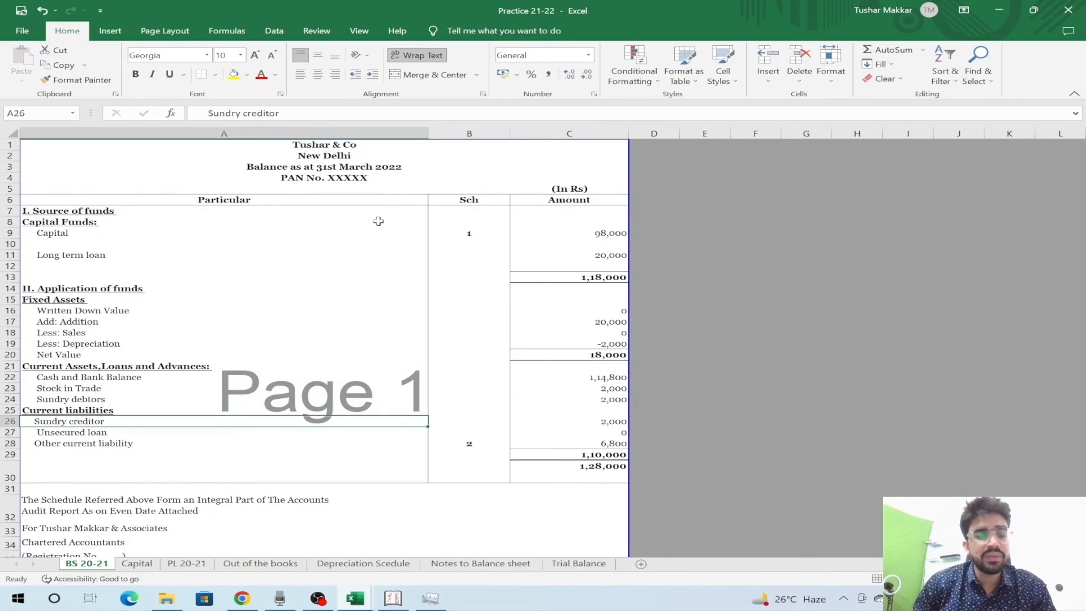
- Review the current liabilities, tracing Other current liability's 6,800 back to the Notes sheet
key("Right")
key("Right")
key("Left")
key("Left")
key("Down")
key("Down")
key("Down")
key("Right")
key("Right")
key("Up")
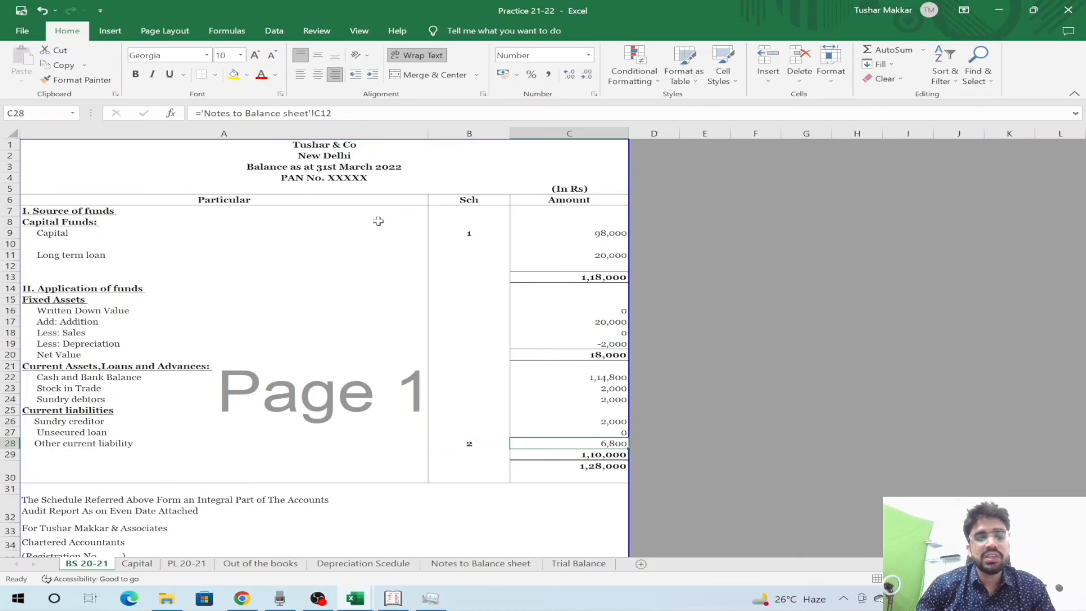
key("Up")
key("Up")
key("shift+space")
key("Down")
key("Down")
key("shift+space")
key("Left")
key("Right")
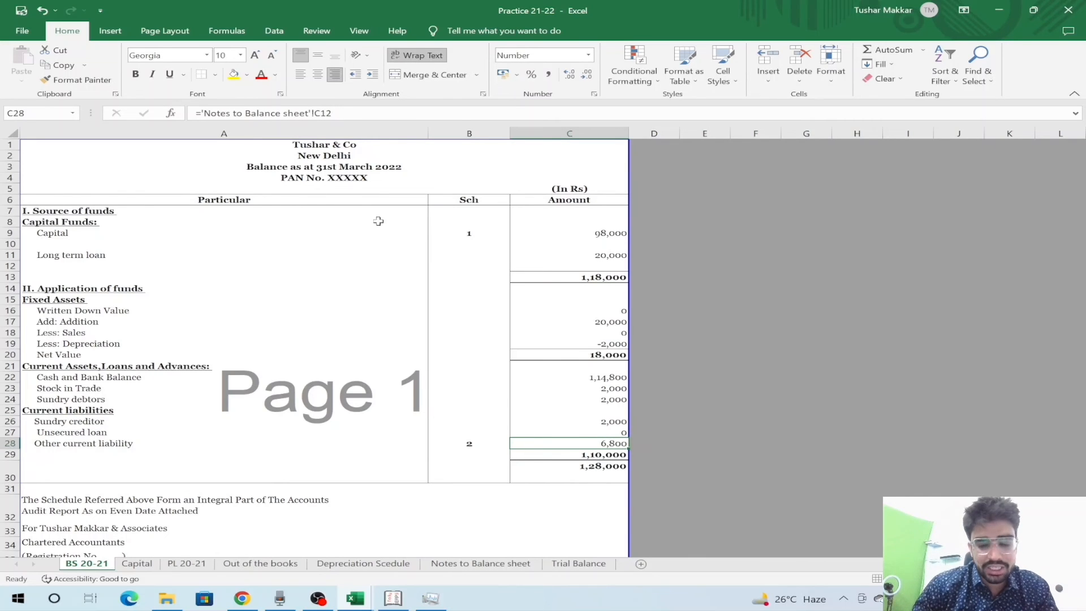
- Jump to the Other current liability note and insert an entire row below GST liability
key("ctrl+[")
key("ctrl+Home")
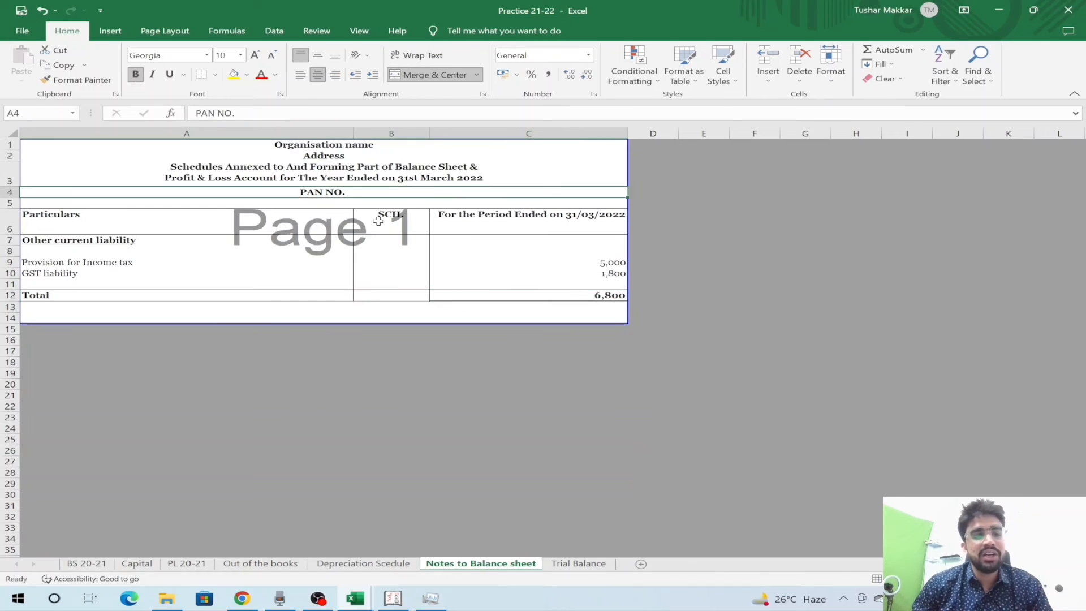
key("Down")
key("Down")
key("Down")
key("Down")
key("Down")
key("Down")
key("Down")
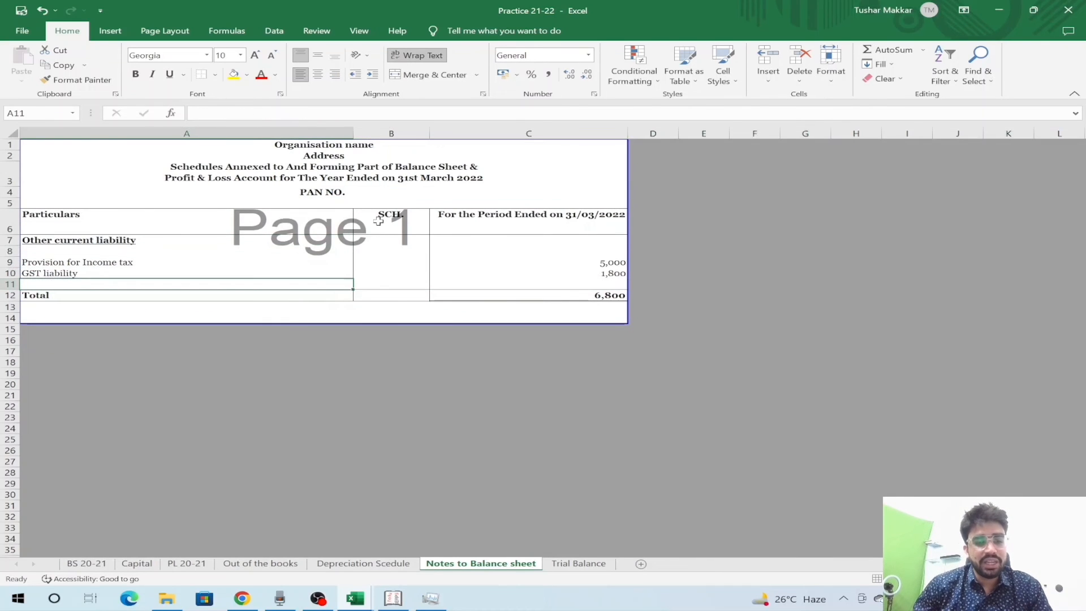
right_click(215, 281)
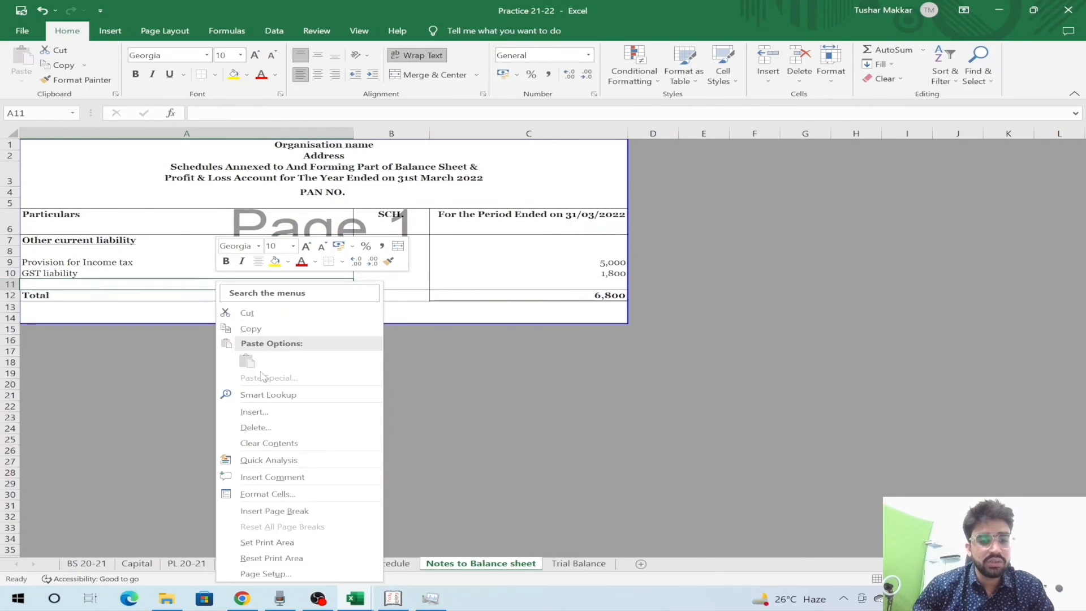
left_click(262, 412)
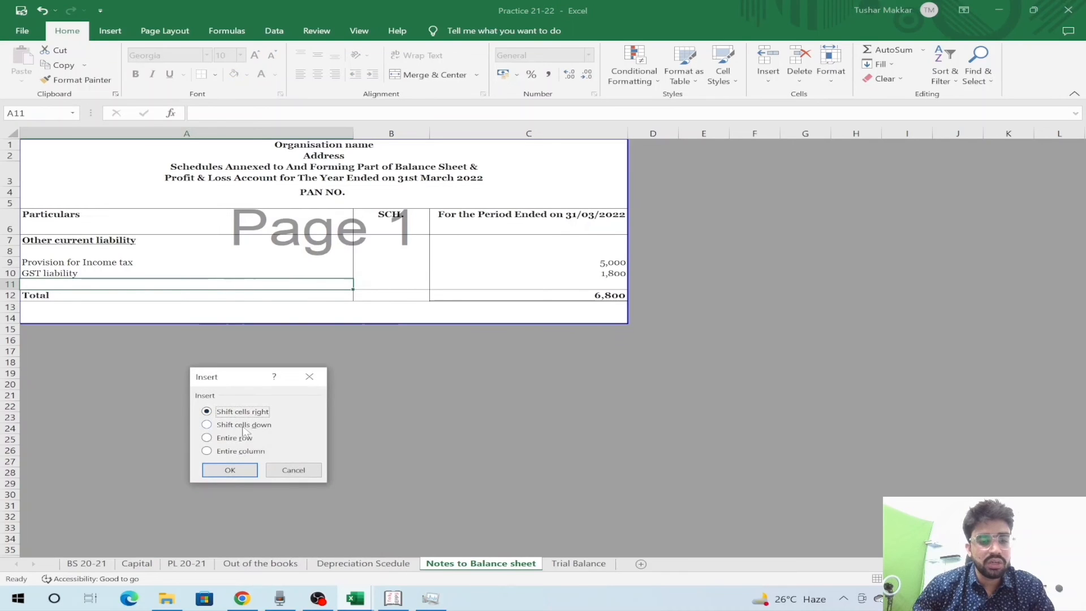
left_click(229, 438)
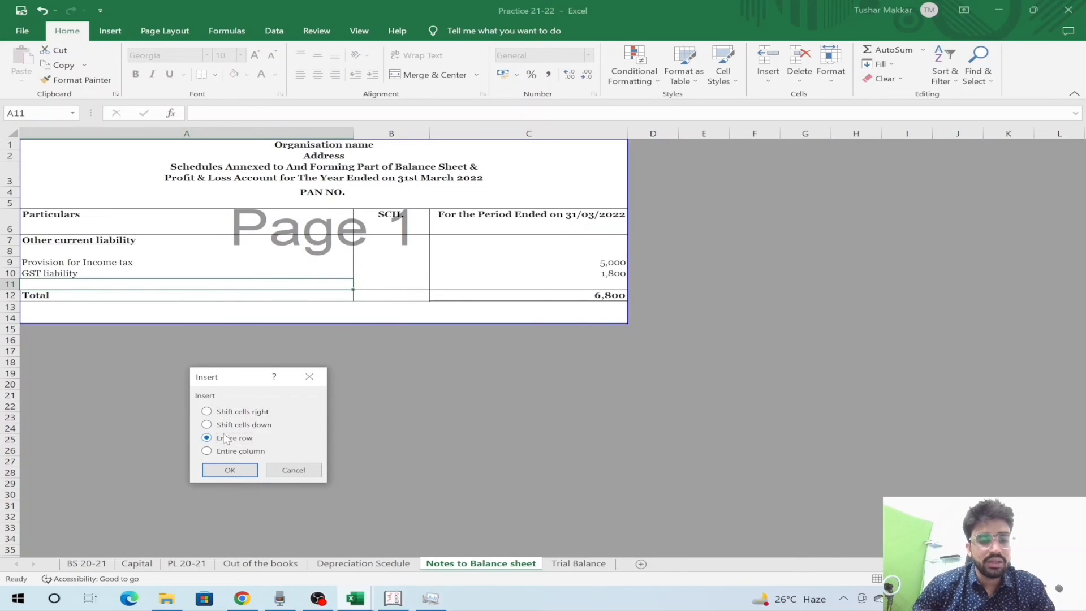
key("Return")
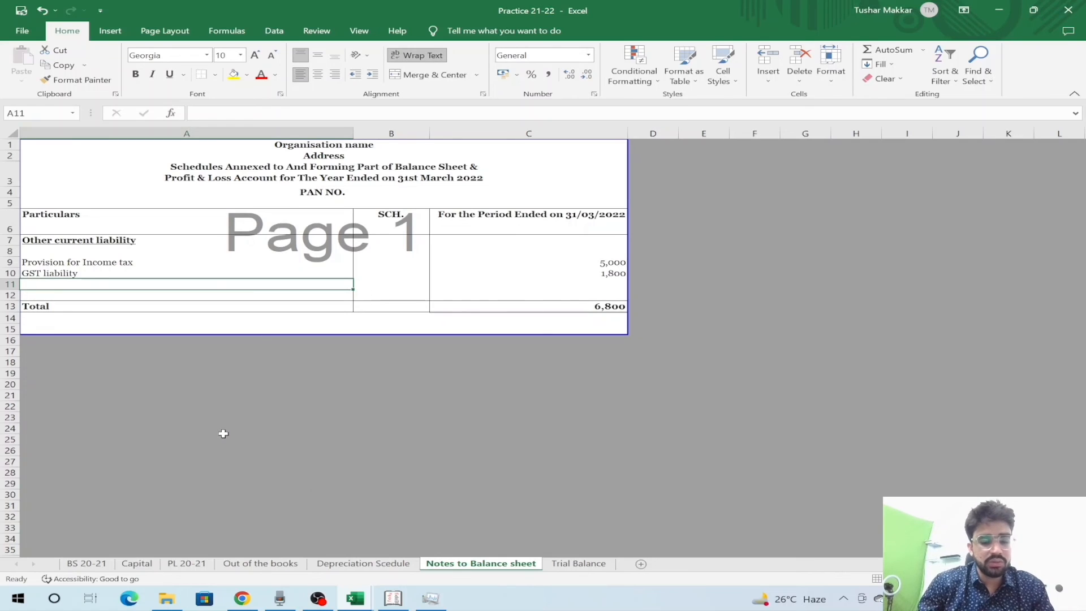
- Label the new row 'Provision for audit fees payable' and start its amount formula in C11
type("Pri")
key("BackSpace")
type("ovi")
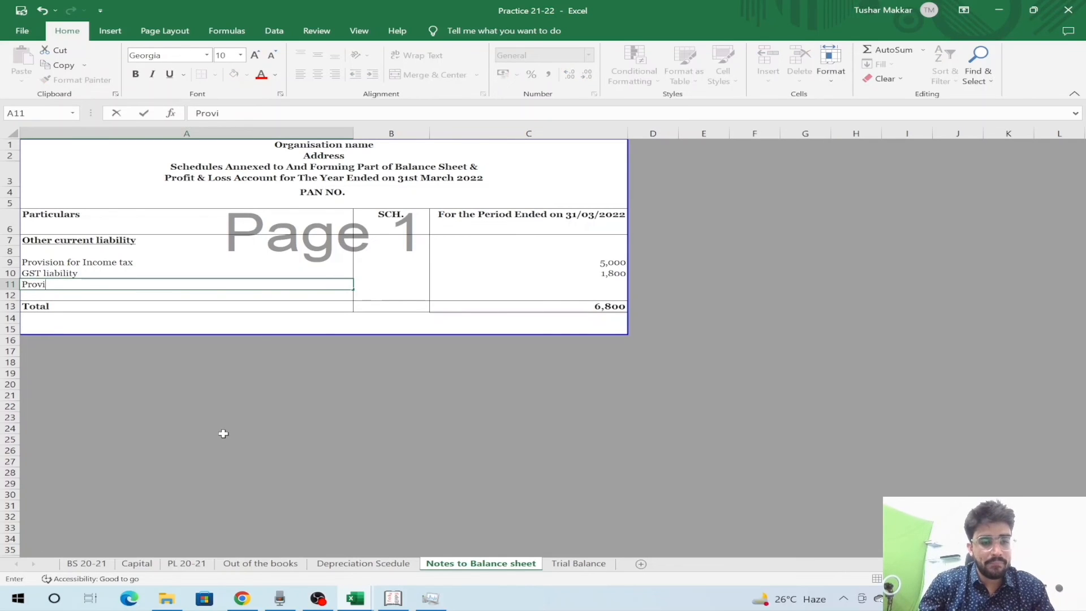
type("sion for audit f")
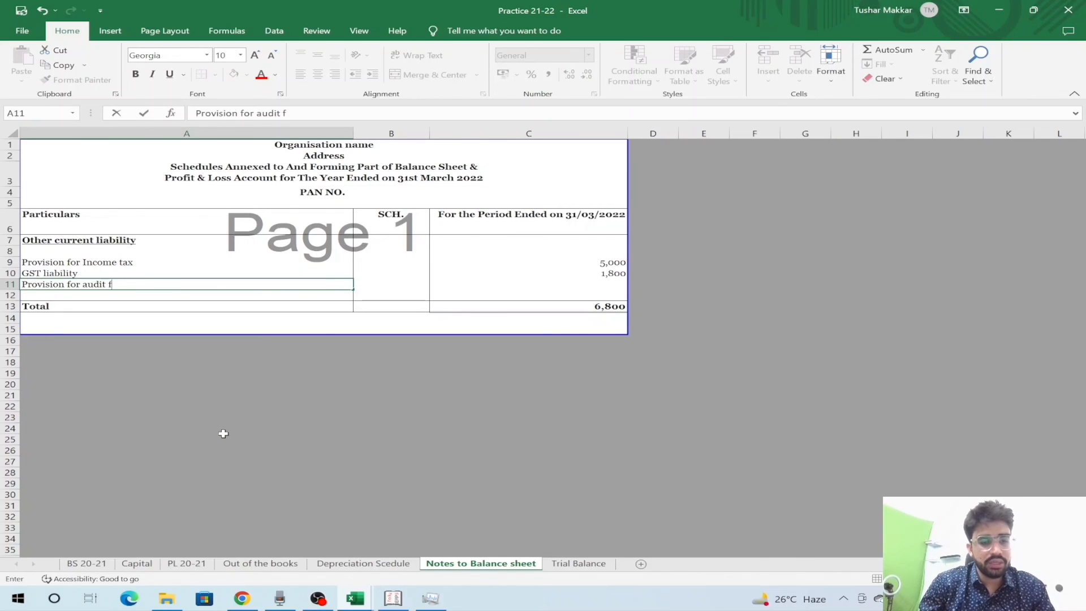
type("ees payable")
key("Tab")
key("Tab")
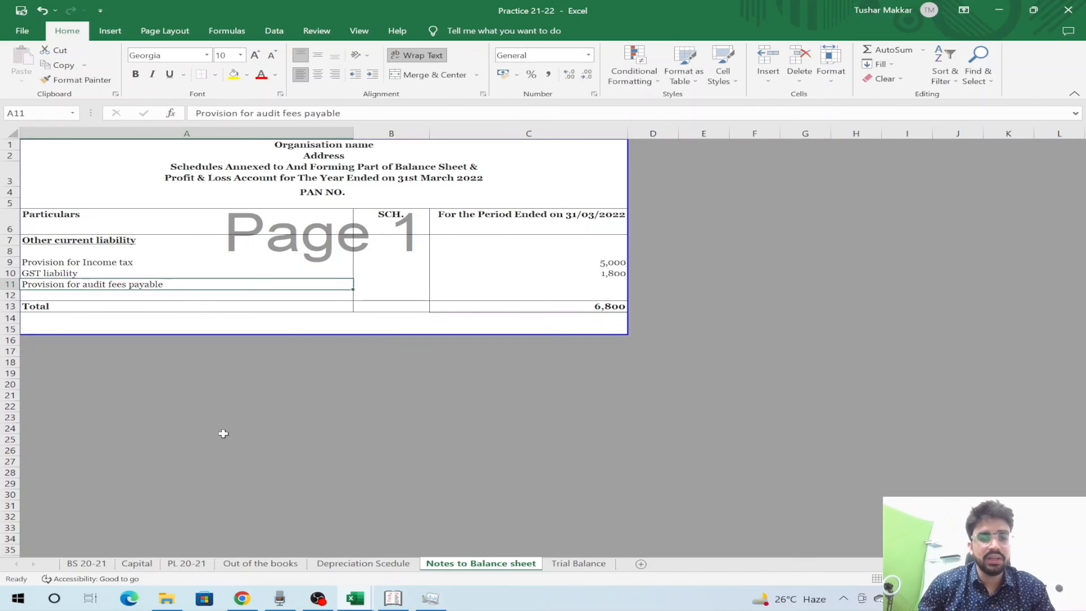
type("=")
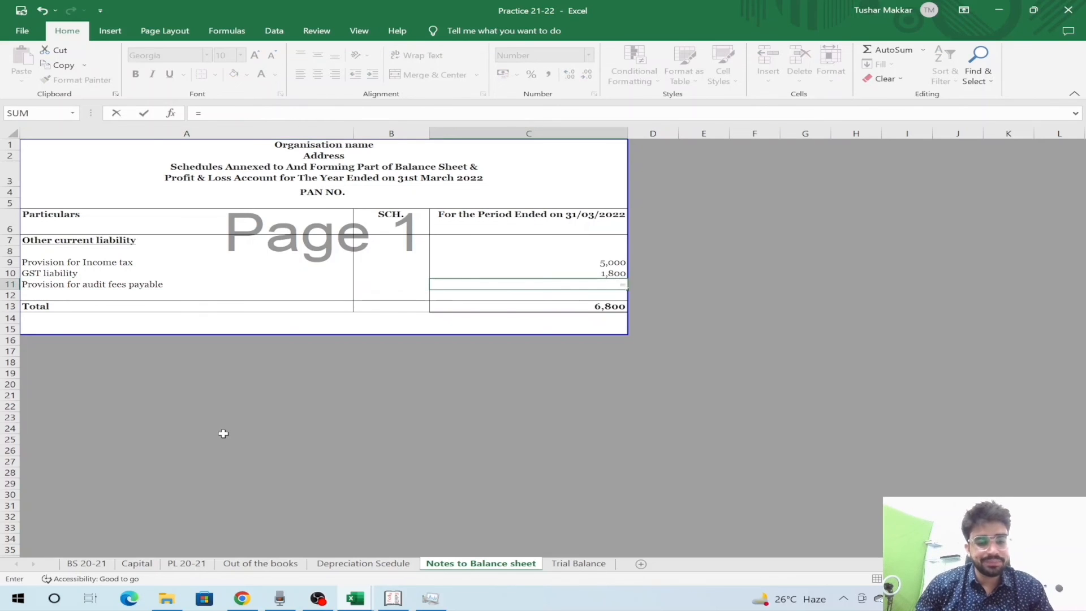
key("ctrl+Page_Up")
key("ctrl+Page_Up")
key("ctrl+Page_Up")
key("ctrl+Page_Down")
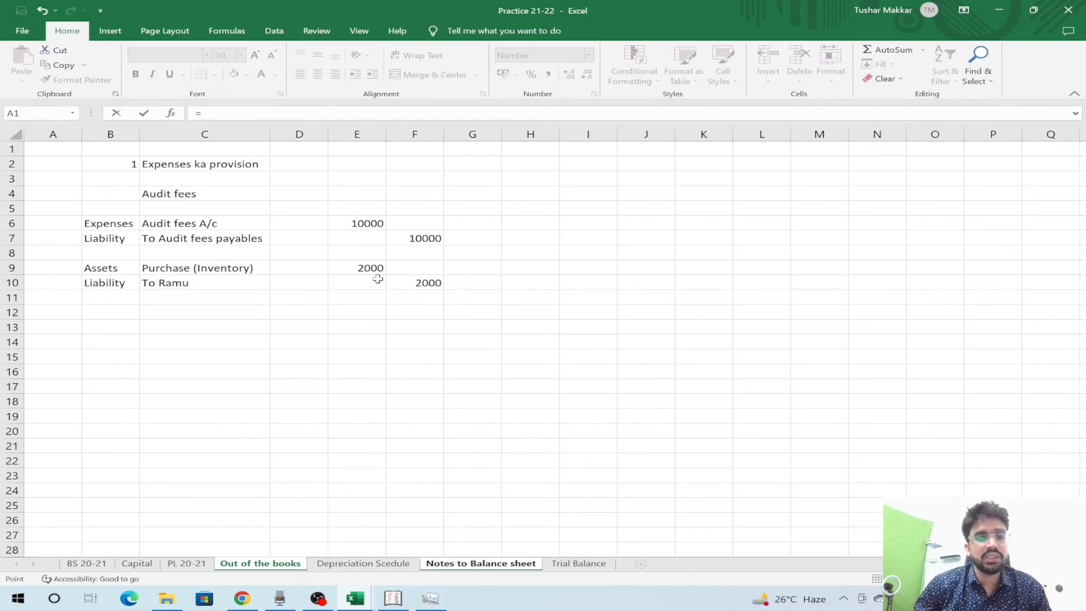
- Link the provision to the 10,000 in F7 and change the note total to =SUM(C9:C11)
left_click(414, 238)
key("Return")
key("Down")
key("F2")
key("Left")
key("BackSpace")
type("1")
key("Return")
key("Up")
- Review the BS 20-21 totals, now balancing at 1,18,000
key("ctrl+Page_Up")
key("ctrl+Page_Up")
key("ctrl+Page_Up")
key("ctrl+Page_Up")
key("ctrl+Page_Up")
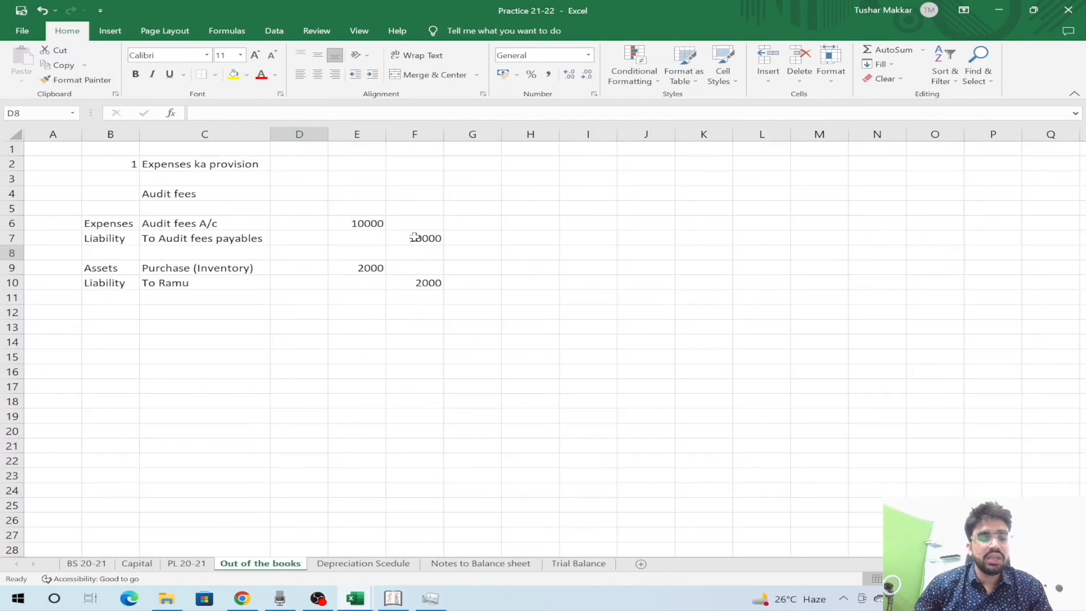
key("Down")
key("Down")
key("Down")
key("Down")
key("Up")
key("Up")
key("Up")
key("Down")
key("Down")
key("Up")
key("Up")
key("Up")
key("Up")
key("Up")
key("Up")
key("Up")
key("Up")
key("Up")
key("Up")
key("Up")
key("Up")
key("Up")
key("Up")
key("Up")
key("Up")
key("Up")
key("Up")
key("Up")
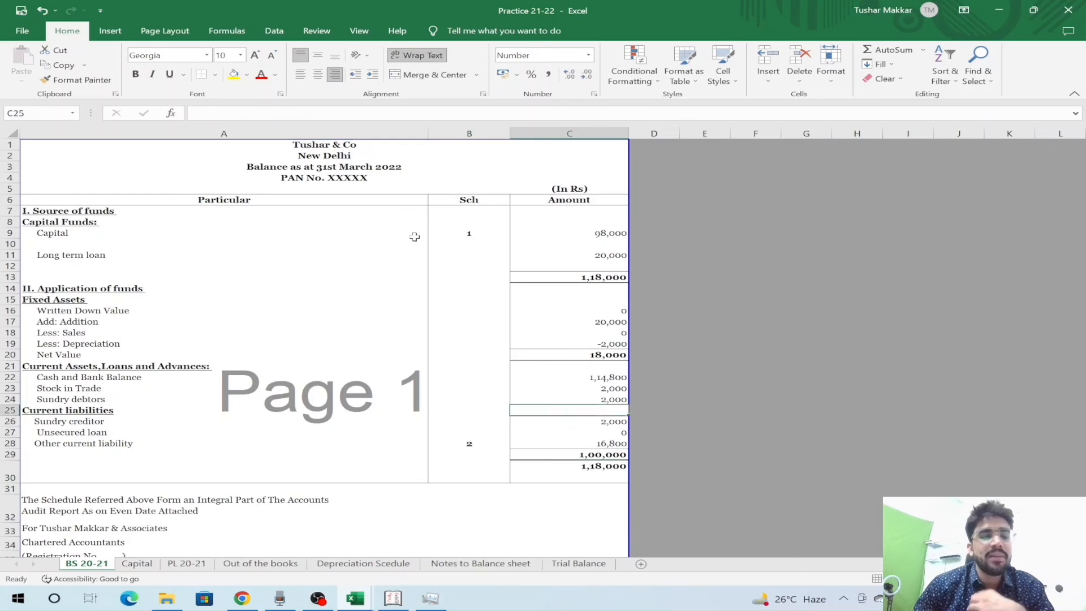
key("Right")
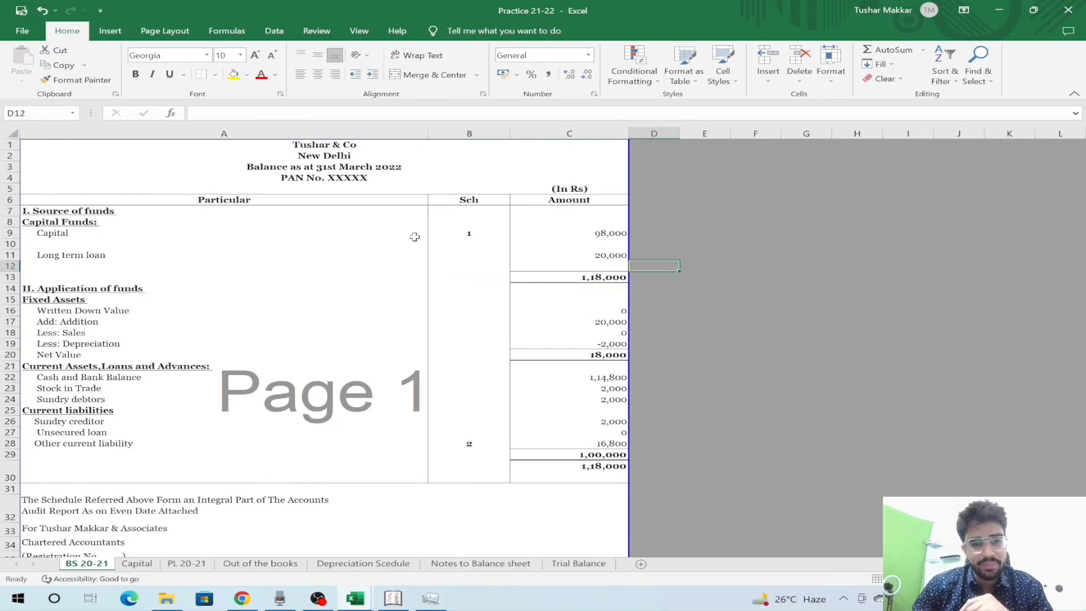
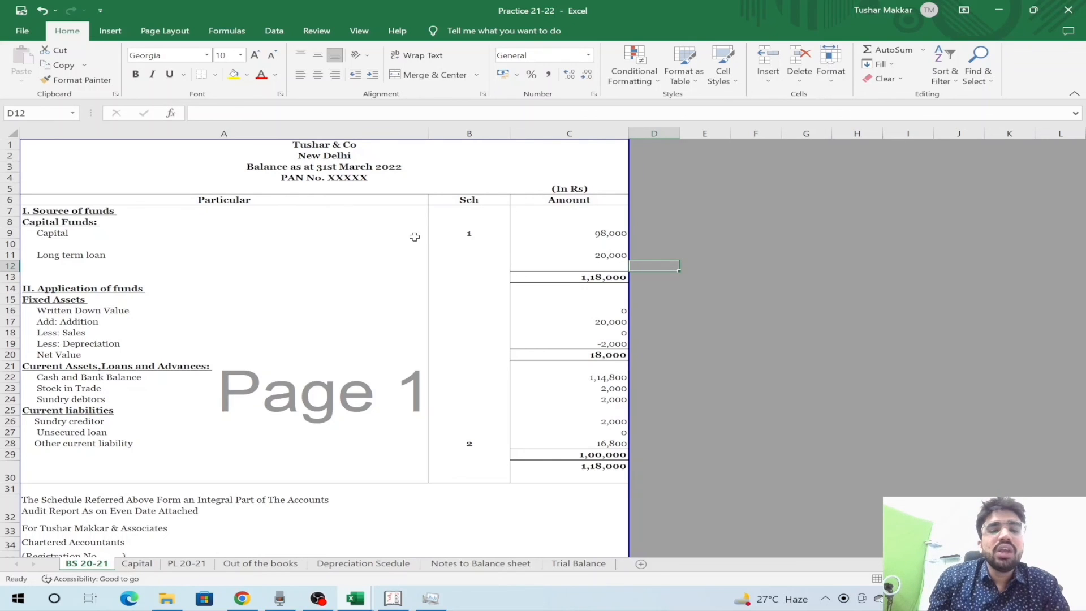
- Enter schedule number 2 beside Other current liability in the Notes to Balance sheet
scroll(415, 237, "down", 3)
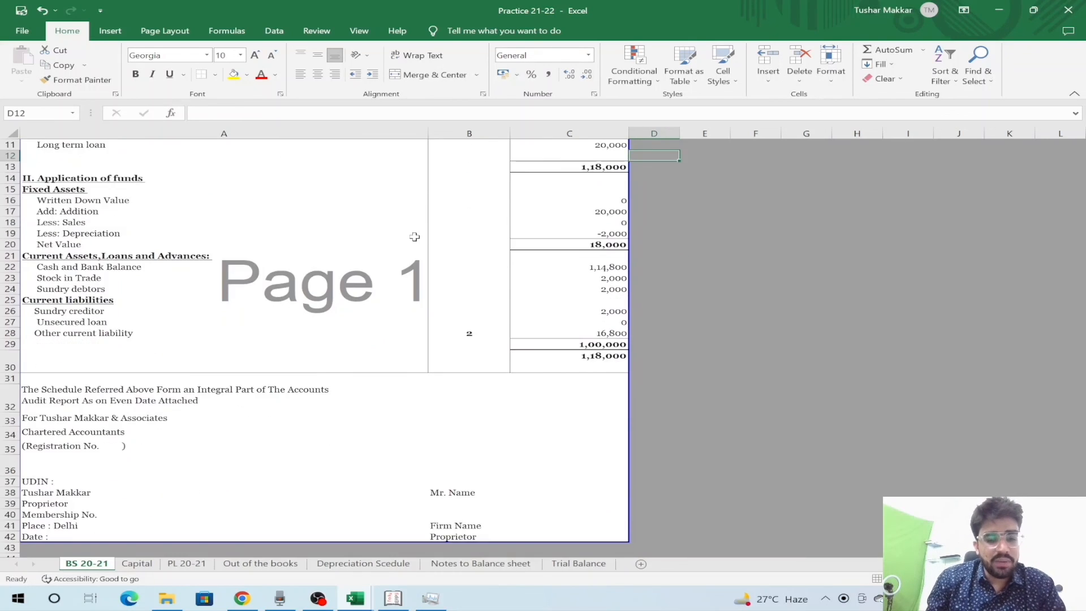
key("ctrl+Page_Down")
key("ctrl+Page_Down")
key("Down")
key("Down")
key("Down")
key("Down")
key("Down")
key("Up")
key("Up")
key("Up")
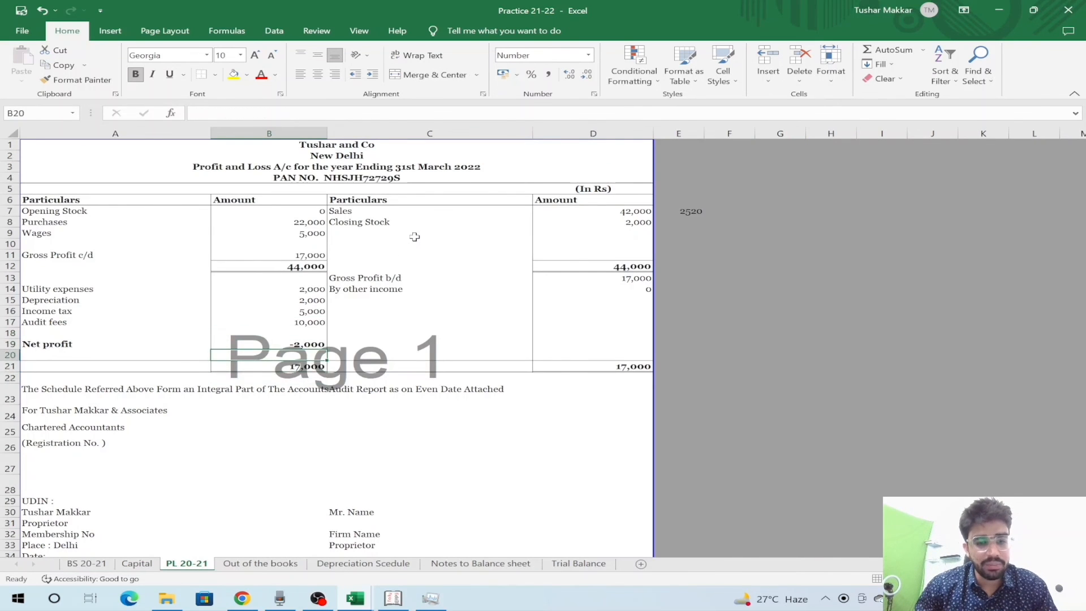
key("Right")
key("ctrl+Page_Down")
key("ctrl+Page_Down")
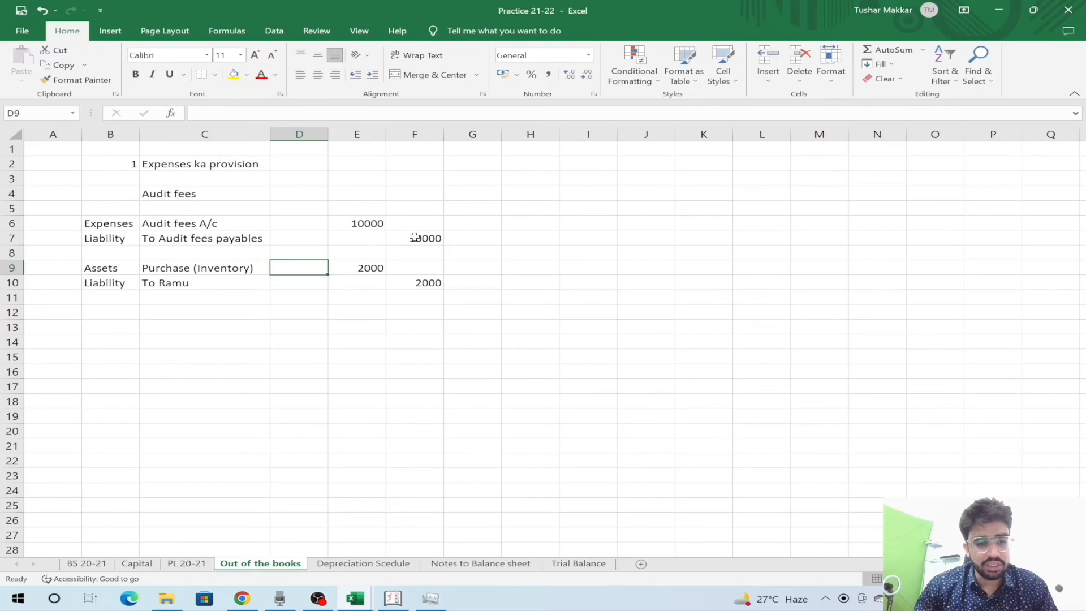
key("ctrl+Page_Down")
key("ctrl+Page_Down")
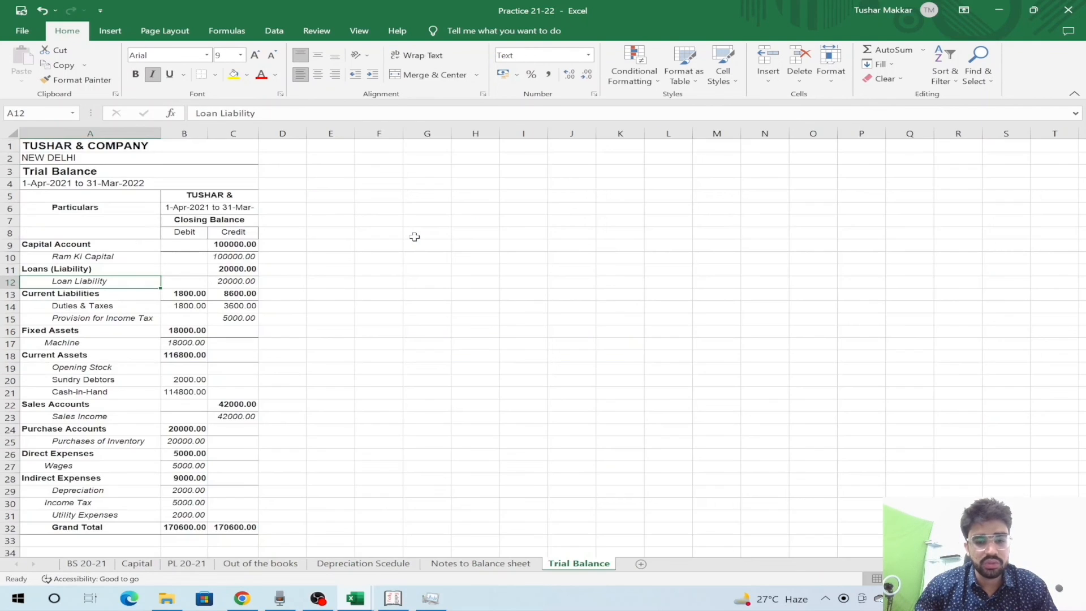
key("ctrl+Page_Up")
key("Left")
key("Up")
key("Up")
key("Up")
key("Up")
key("Up")
key("Up")
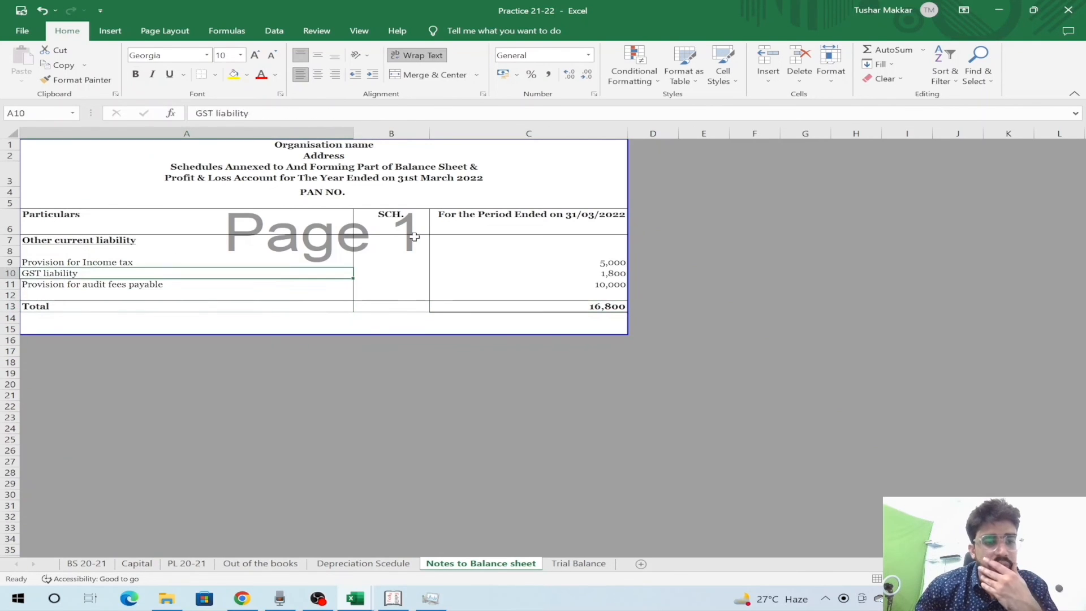
key("Right")
type("2")
key("Return")
- Check the new schedule 2 entry against the Other current liability label and amount
key("Up")
key("Right")
key("Right")
key("Left")
key("Left")
key("Left")
key("Right")
key("Down")
key("Down")
key("Down")
key("Down")
key("Down")
key("Down")
key("Down")
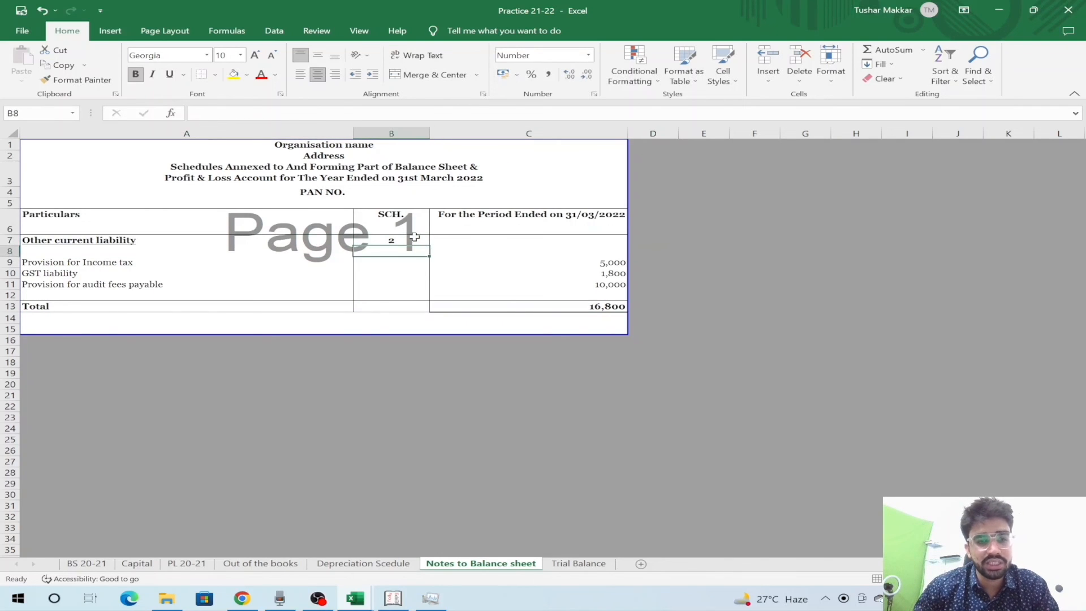
- Review BS 20-21, now showing other current liability 16,800 under Schedule 2, totals 1,18,000
key("ctrl+Page_Up")
key("ctrl+Page_Up")
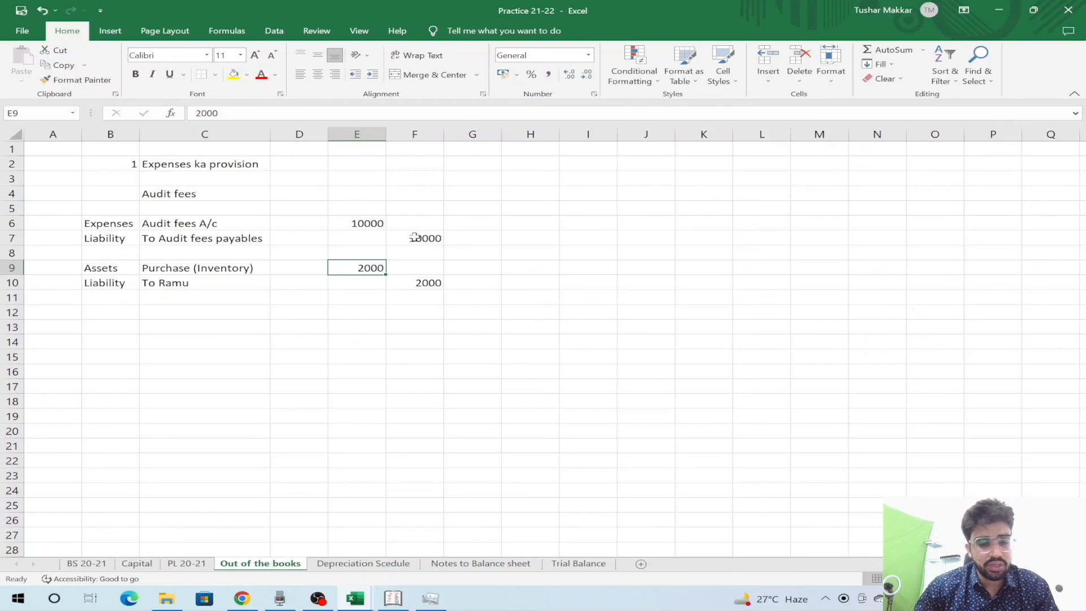
key("ctrl+Page_Up")
key("ctrl+Page_Up")
key("ctrl+Page_Up")
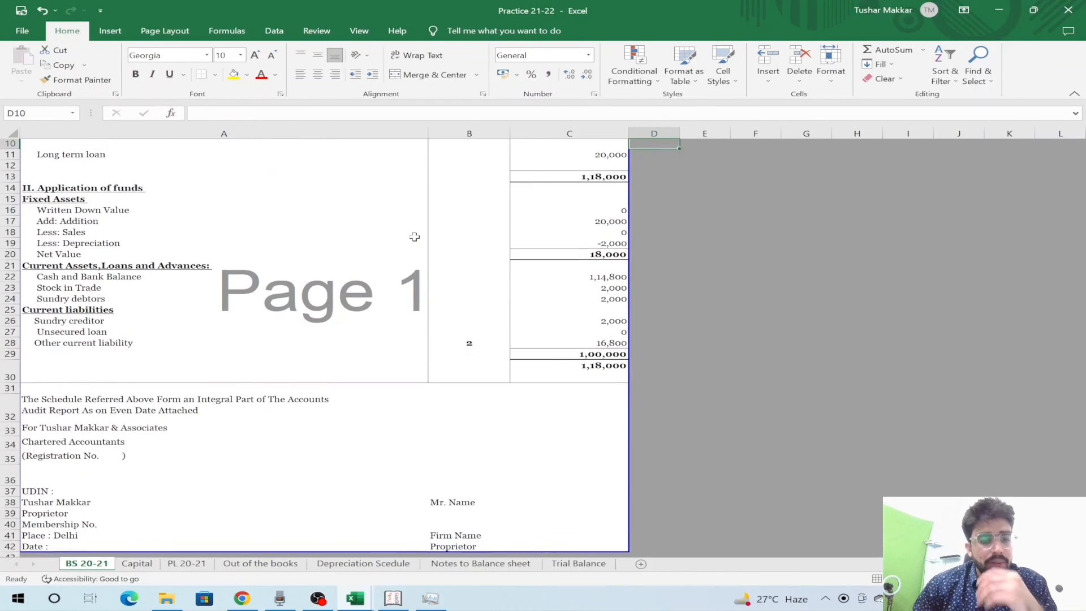
key("Down")
key("Down")
key("Down")
key("Down")
key("Down")
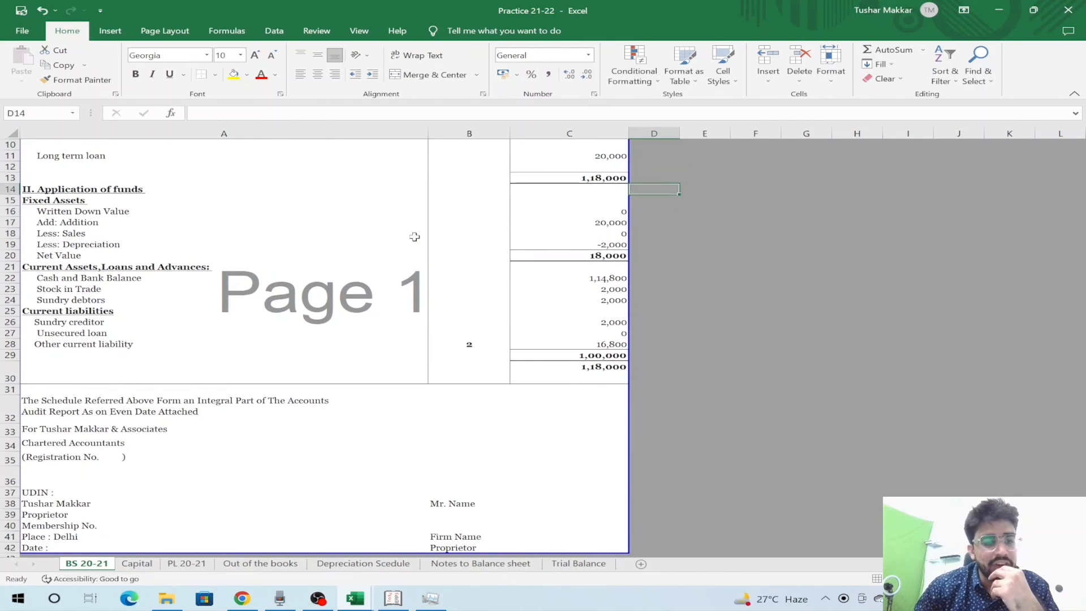
key("Down")
key("Down")
key("Down")
key("Down")
key("Down")
key("Down")
key("Down")
key("Down")
key("Down")
key("Down")
key("Down")
key("Down")
key("Down")
key("Down")
key("Down")
key("Down")
key("Down")
key("Down")
key("Down")
key("Down")
key("Up")
key("Left")
key("Left")
key("Left")
key("Up")
key("Up")
key("Up")
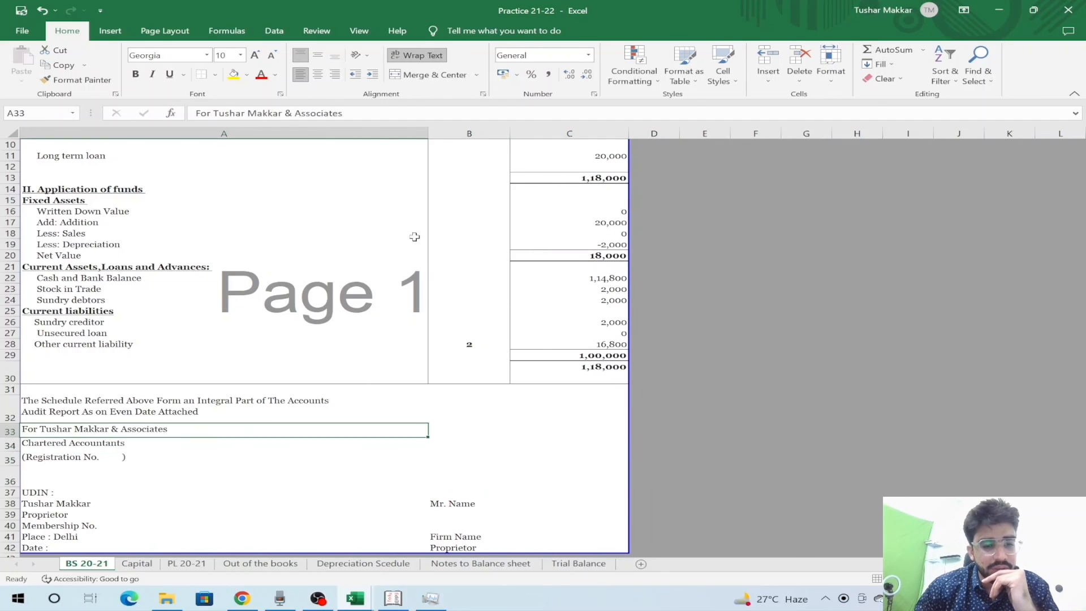
key("Up")
key("Up")
key("Up")
key("Up")
key("Up")
key("Up")
key("Up")
key("Up")
key("Up")
key("Up")
key("Up")
key("Up")
key("Up")
key("Up")
key("Up")
key("Up")
key("Up")
key("Up")
key("Up")
key("Up")
key("Down")
key("Down")
key("Down")
key("Down")
key("Down")
key("Down")
key("Down")
key("Down")
key("Down")
key("Down")
key("Down")
key("Down")
key("Down")
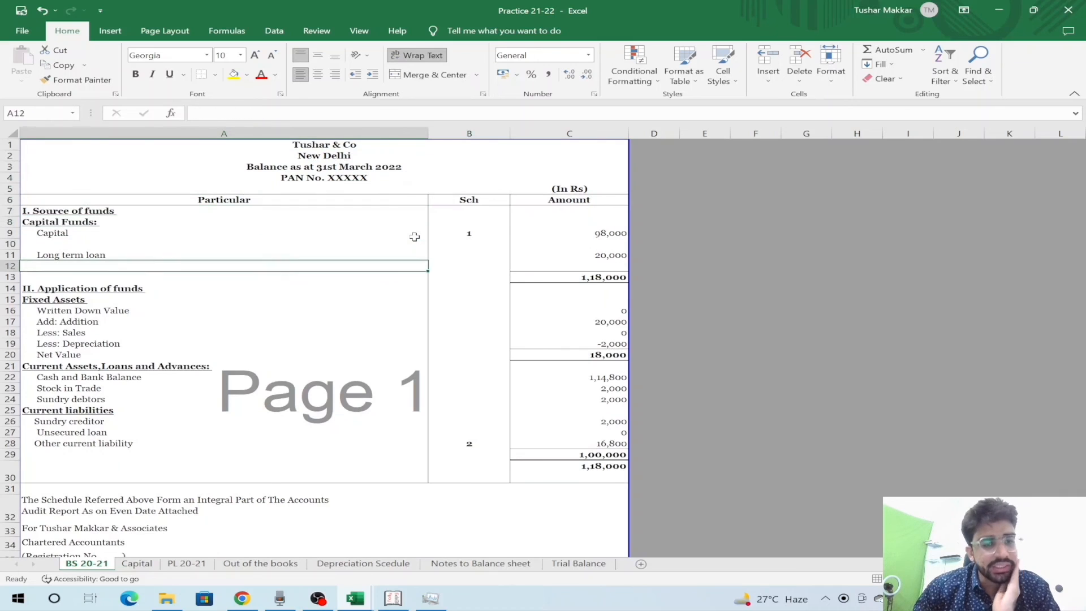
- Pass through Capital and Out of the books to PL 20-21, reviewing net profit -2,000 and 17,000 totals
key("Down")
key("Down")
key("Down")
key("Down")
key("ctrl+Page_Down")
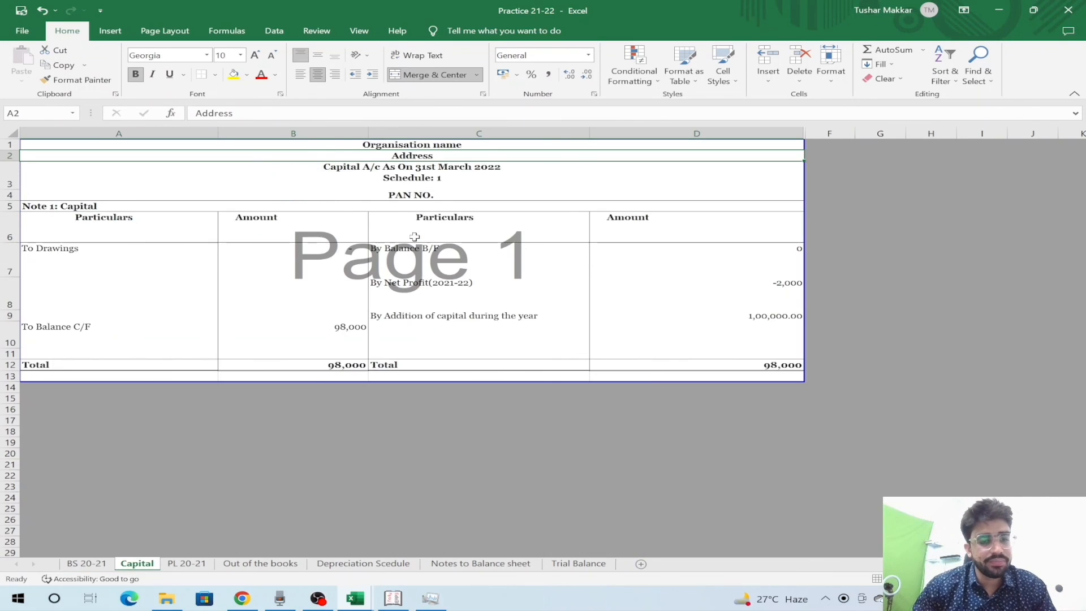
key("ctrl+Page_Down")
key("ctrl+Page_Down")
key("Left")
key("Left")
key("Down")
key("Down")
key("ctrl+Page_Up")
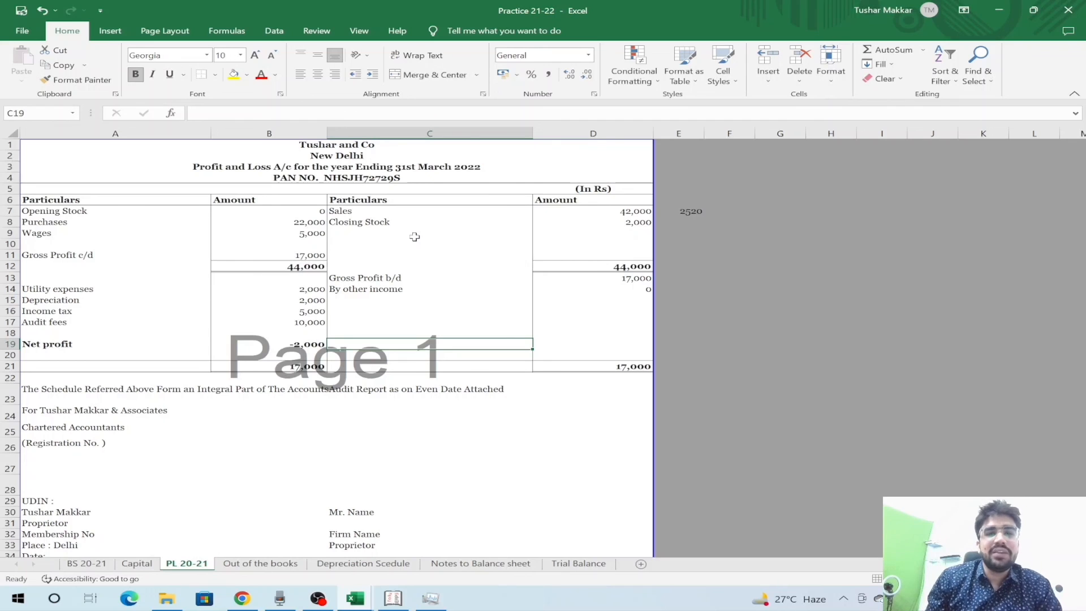
key("Down")
key("Down")
key("Down")
key("Down")
key("Down")
key("Down")
key("Down")
key("Down")
key("Down")
key("Down")
key("Down")
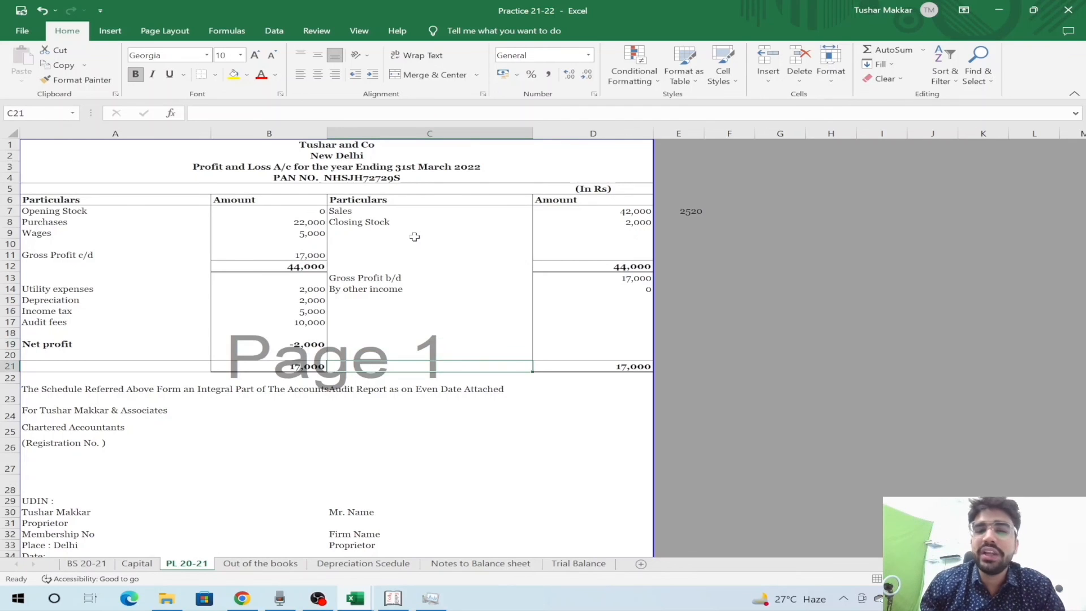
key("Down")
key("Down")
key("Down")
key("Down")
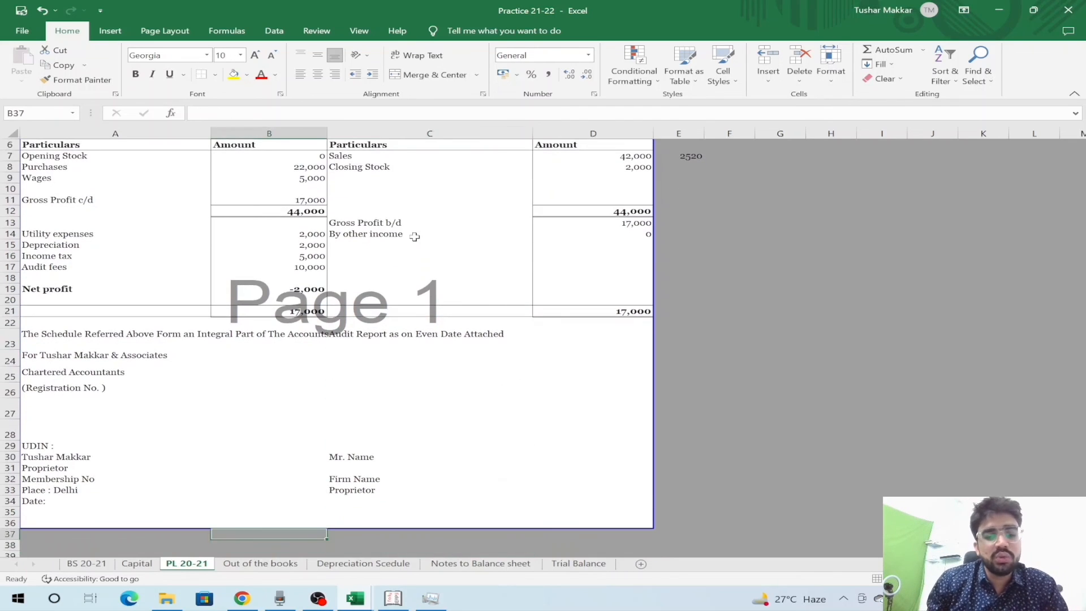